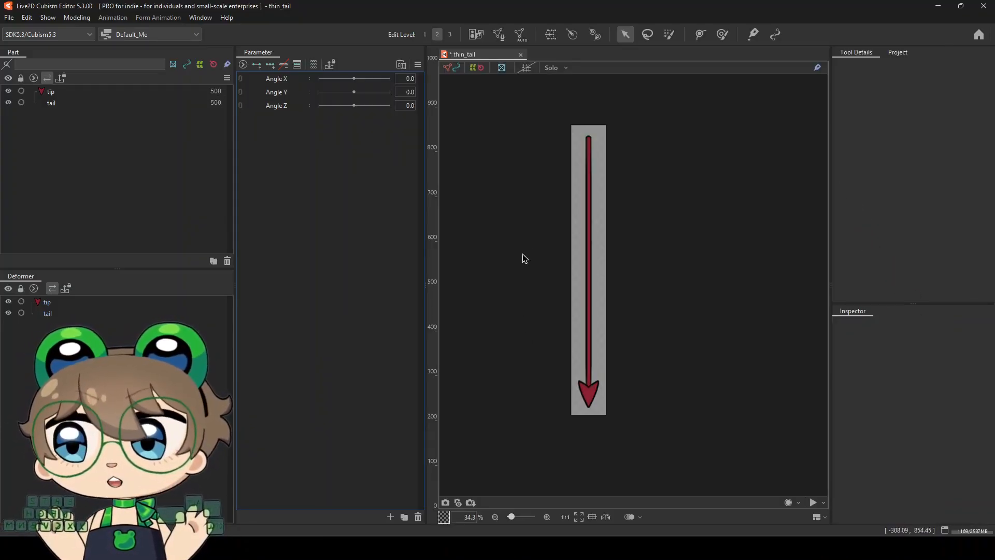
Select the tail artwork, examine its mesh along the full length of the tail, and deselect it
{"action": "scroll", "coordinate": [524, 258], "scroll_direction": "up", "scroll_amount": 3}
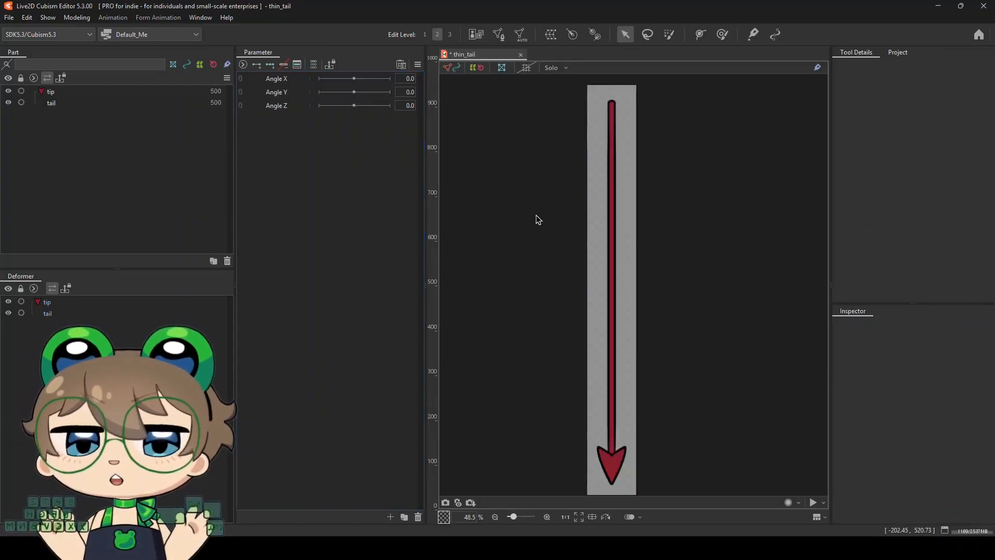
{"action": "left_click", "coordinate": [636, 259]}
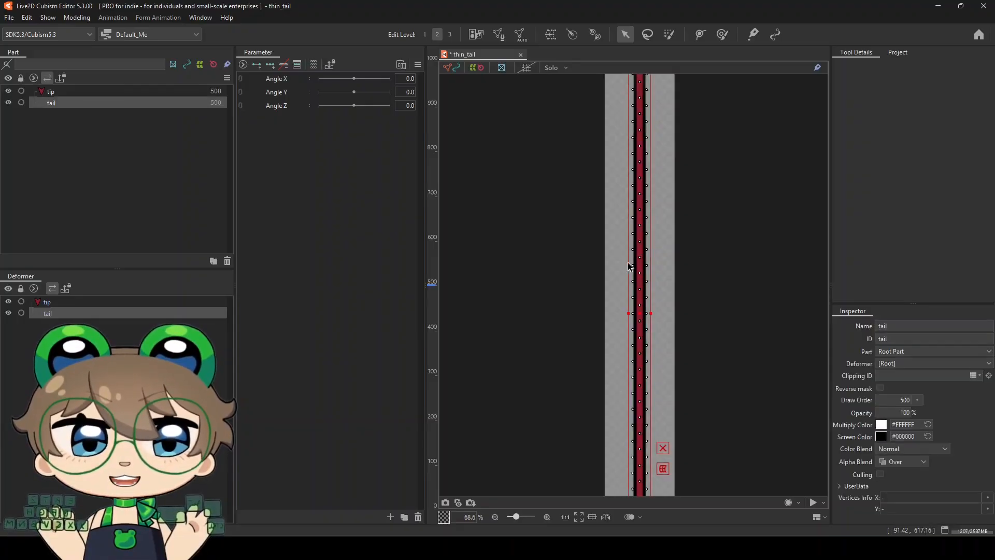
{"action": "scroll", "coordinate": [583, 268], "scroll_direction": "down", "scroll_amount": 3}
{"action": "scroll", "coordinate": [610, 343], "scroll_direction": "up", "scroll_amount": 1}
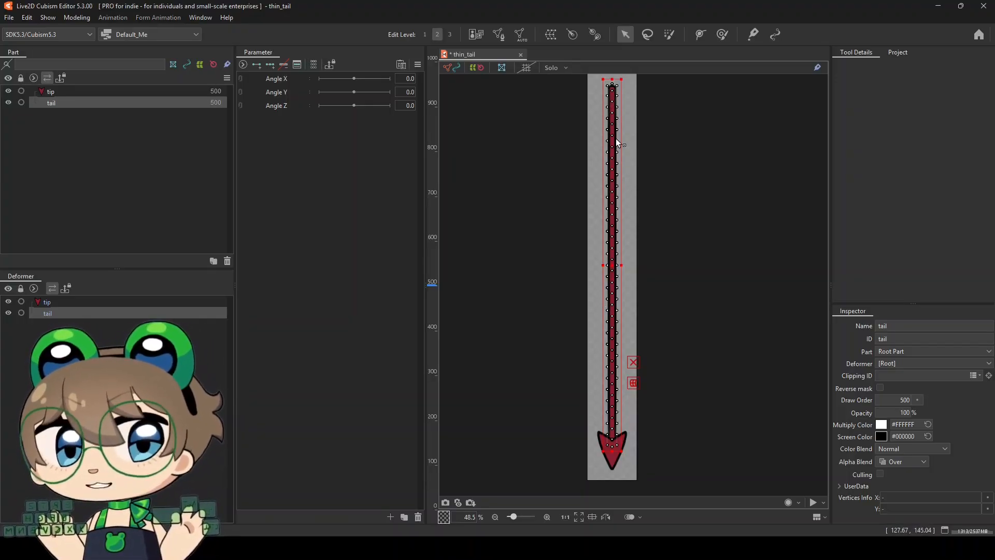
{"action": "scroll", "coordinate": [617, 88], "scroll_direction": "up", "scroll_amount": 2}
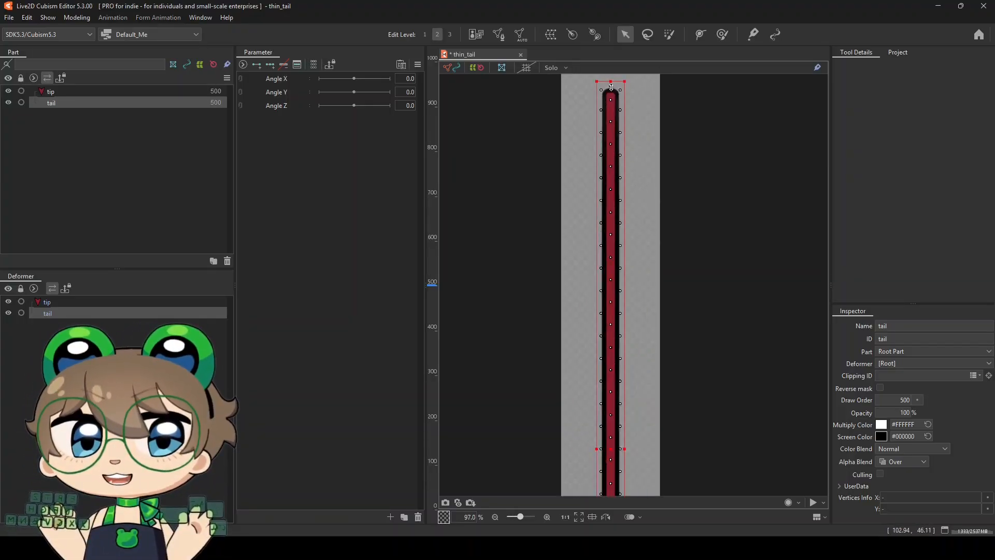
{"action": "scroll", "coordinate": [595, 200], "scroll_direction": "down", "scroll_amount": 2}
{"action": "scroll", "coordinate": [595, 199], "scroll_direction": "down", "scroll_amount": 1}
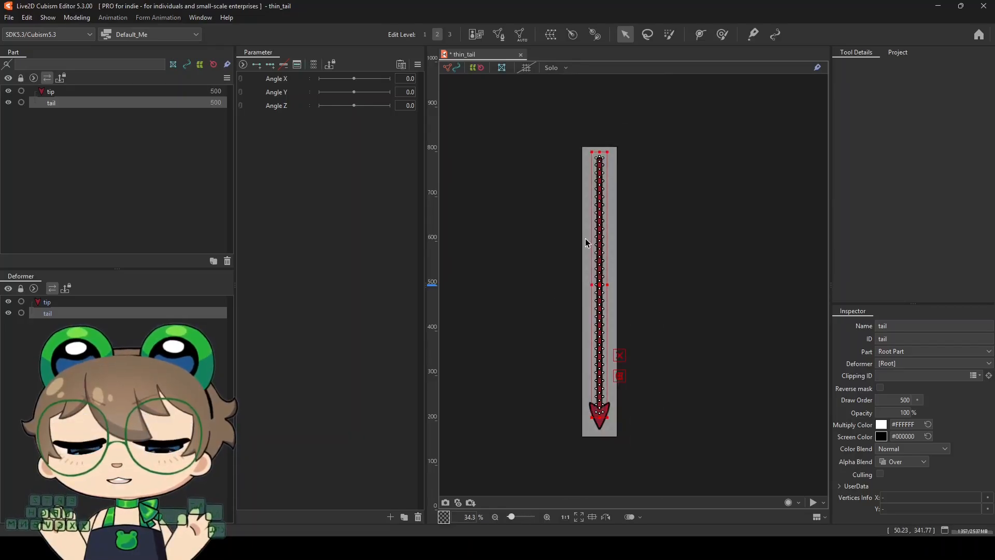
{"action": "scroll", "coordinate": [583, 334], "scroll_direction": "up", "scroll_amount": 1}
{"action": "scroll", "coordinate": [577, 324], "scroll_direction": "down", "scroll_amount": 1}
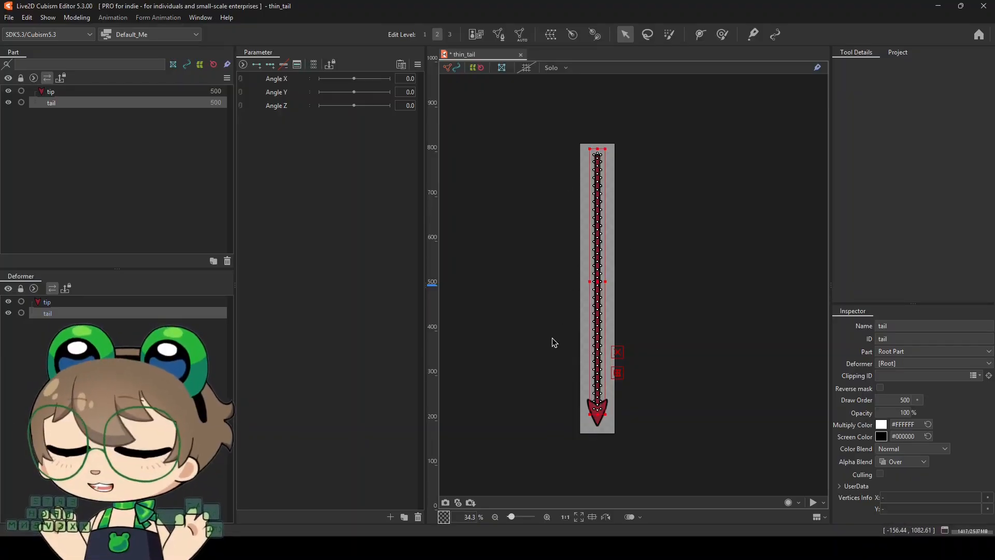
{"action": "scroll", "coordinate": [551, 328], "scroll_direction": "up", "scroll_amount": 1}
{"action": "scroll", "coordinate": [551, 328], "scroll_direction": "down", "scroll_amount": 1}
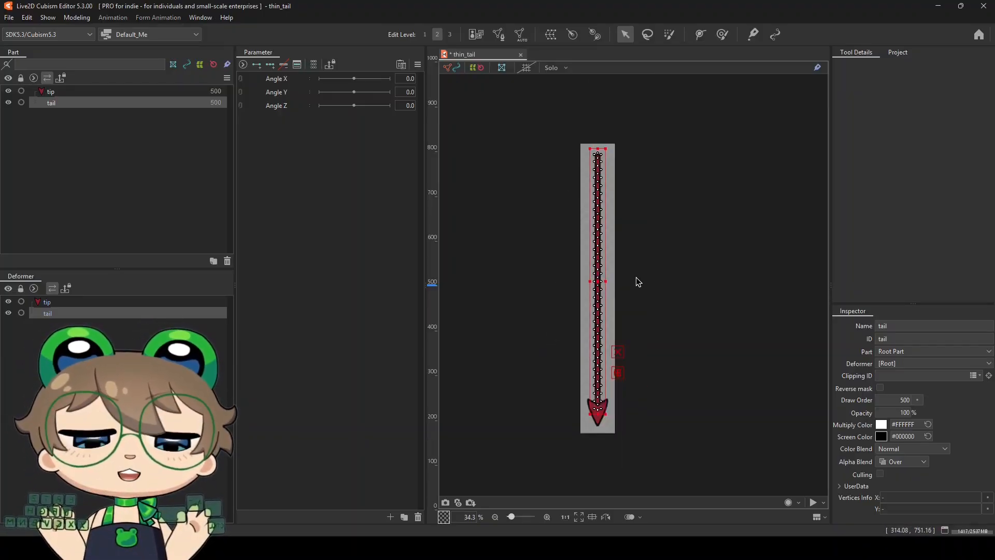
{"action": "left_click", "coordinate": [634, 280]}
{"action": "scroll", "coordinate": [597, 283], "scroll_direction": "up", "scroll_amount": 1}
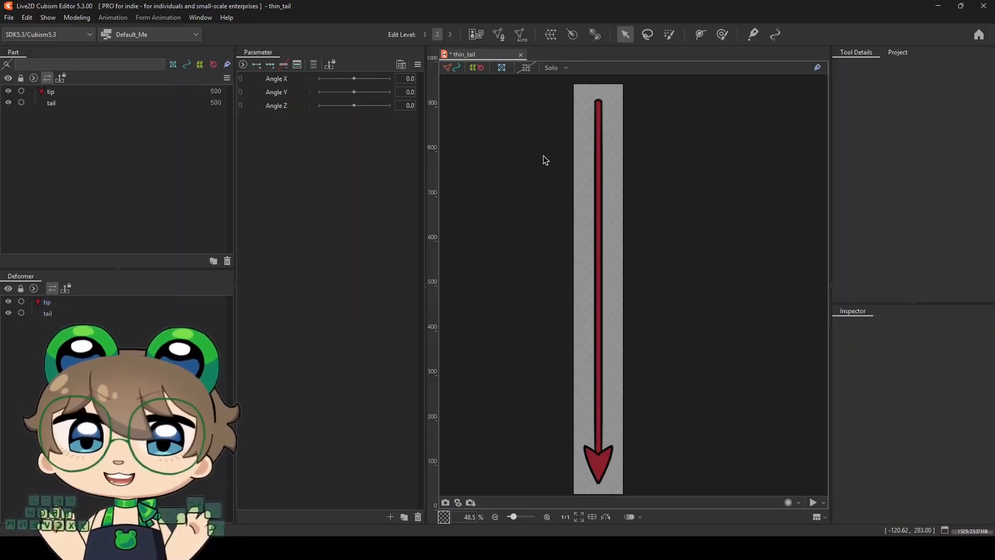
Create a rotation deformer named Tail 1 in the Root Part
{"action": "left_click", "coordinate": [575, 36]}
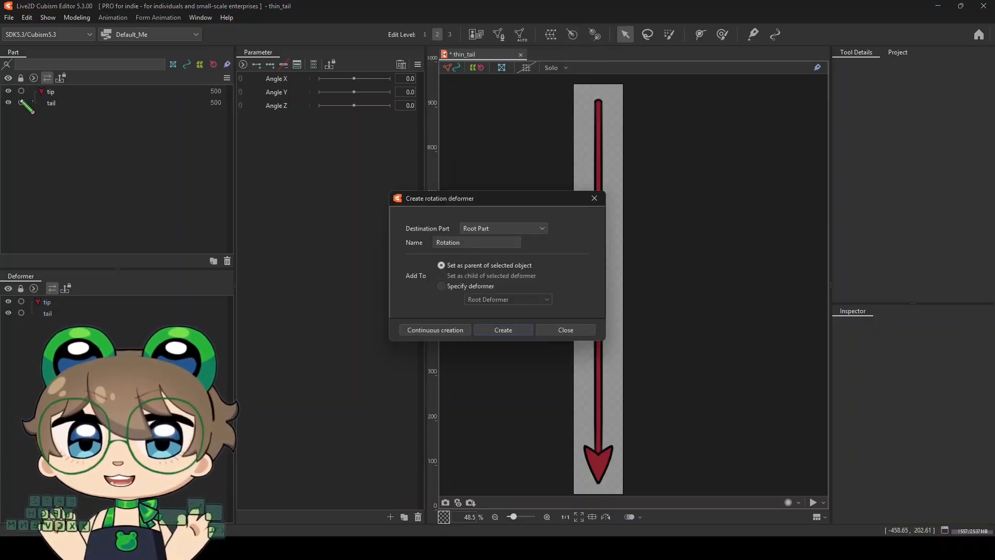
{"action": "double_click", "coordinate": [476, 242]}
{"action": "type", "text": "T"}
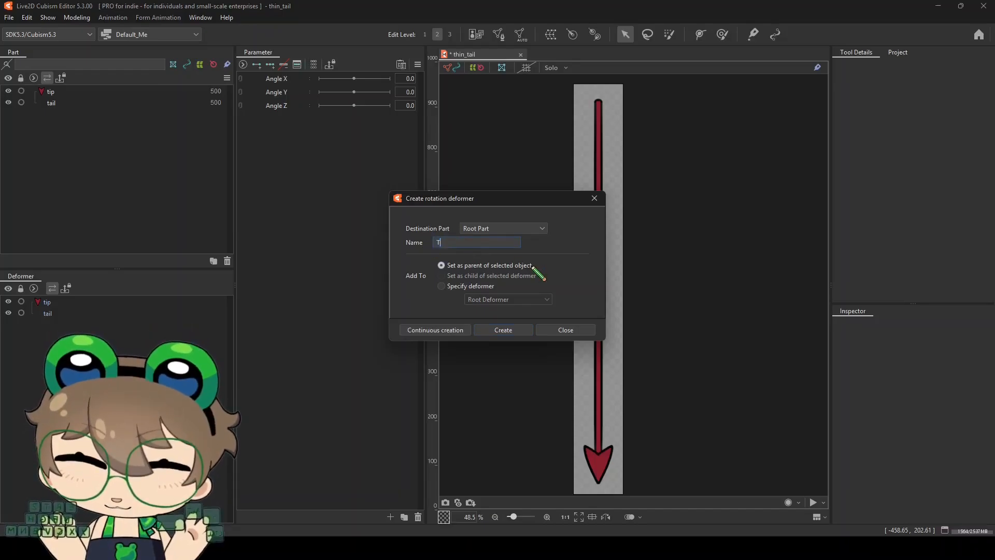
{"action": "type", "text": "ail 1"}
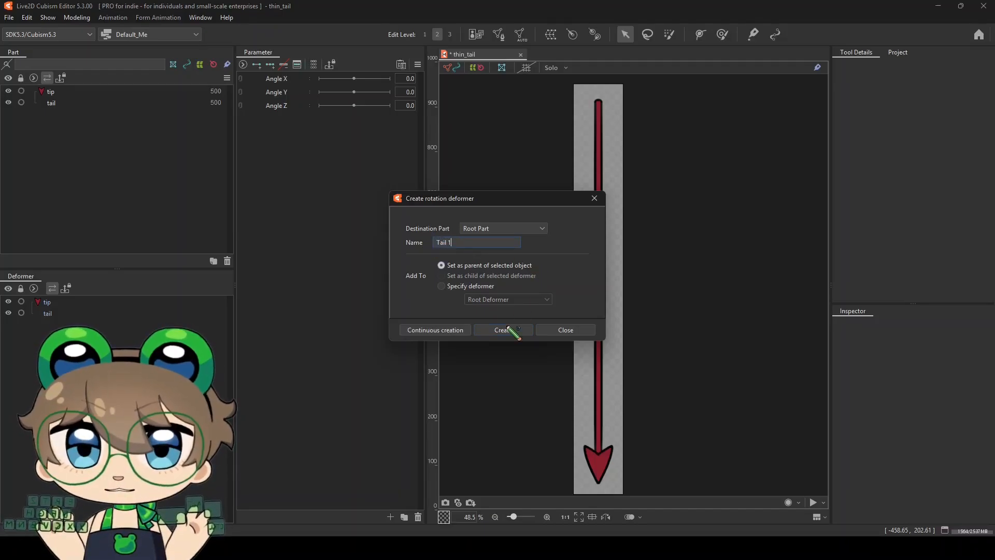
{"action": "left_click", "coordinate": [504, 330]}
Lengthen the Tail 1 deformer's pointer upward along the tail so it is easier to see
{"action": "scroll", "coordinate": [588, 297], "scroll_direction": "up", "scroll_amount": 5}
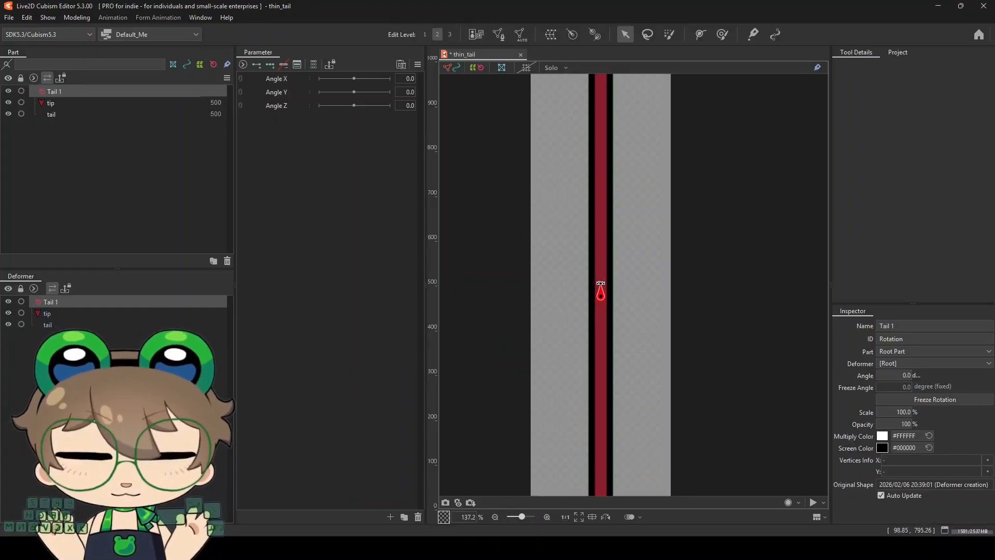
{"action": "left_click_drag", "start_coordinate": [600, 281], "coordinate": [605, 125]}
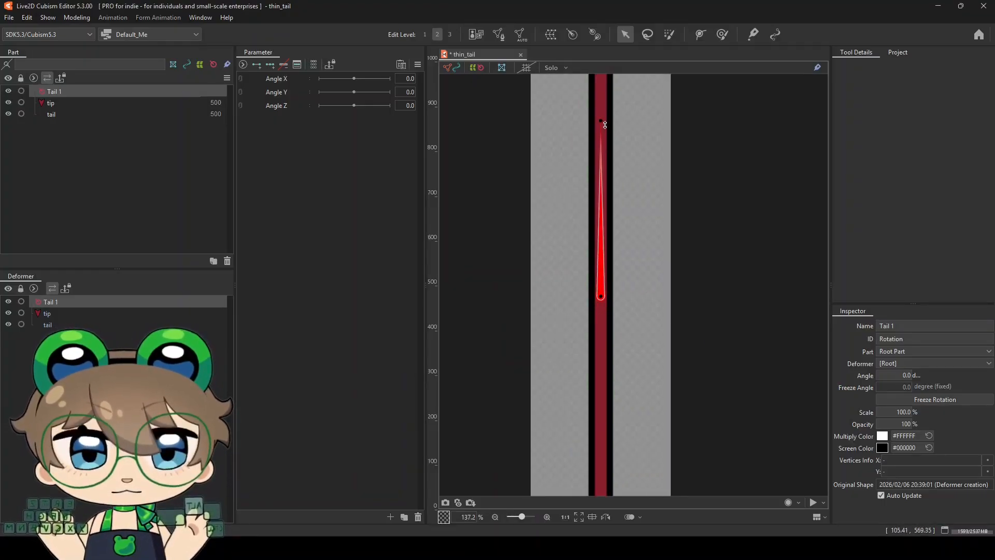
{"action": "scroll", "coordinate": [581, 287], "scroll_direction": "down", "scroll_amount": 2}
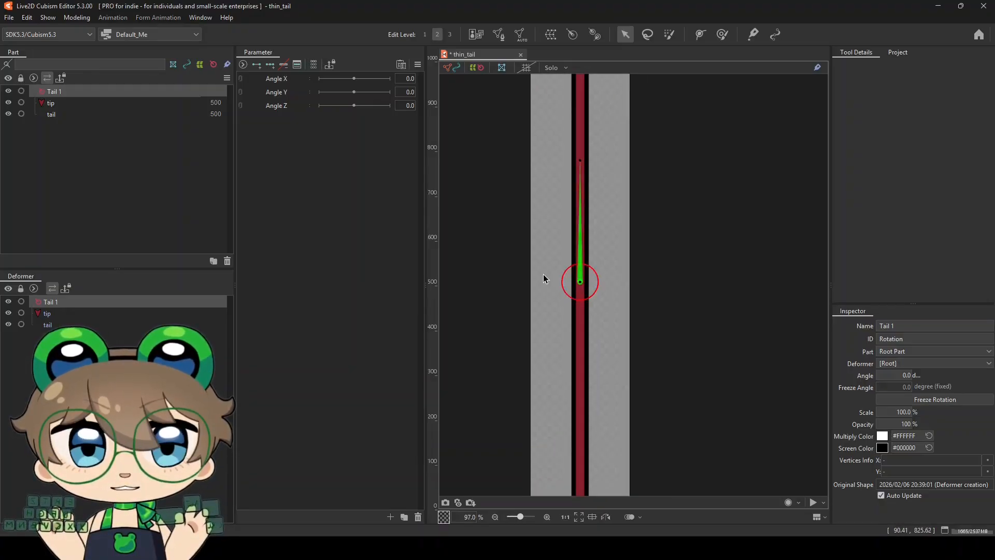
{"action": "scroll", "coordinate": [542, 276], "scroll_direction": "down", "scroll_amount": 3}
{"action": "scroll", "coordinate": [542, 276], "scroll_direction": "up", "scroll_amount": 1}
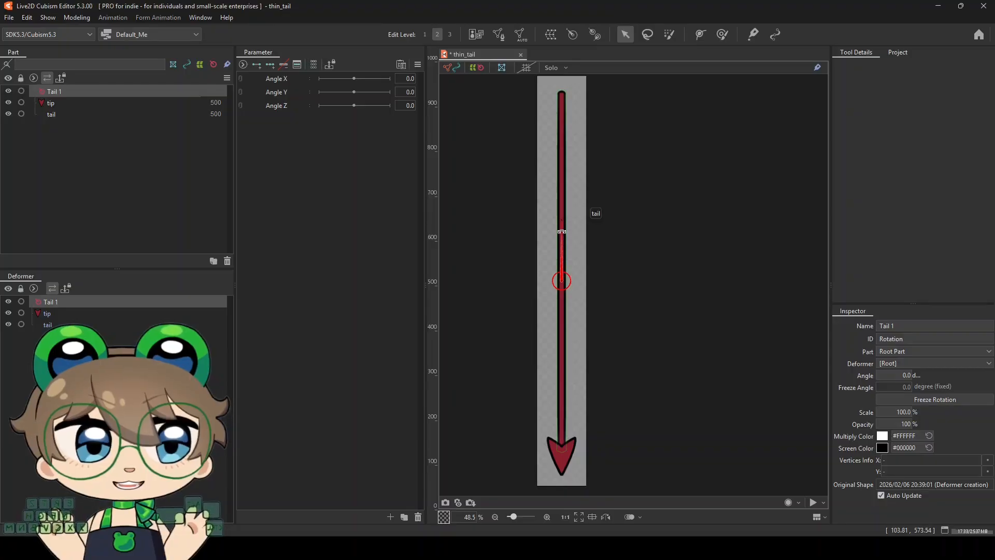
{"action": "scroll", "coordinate": [556, 281], "scroll_direction": "down", "scroll_amount": 1}
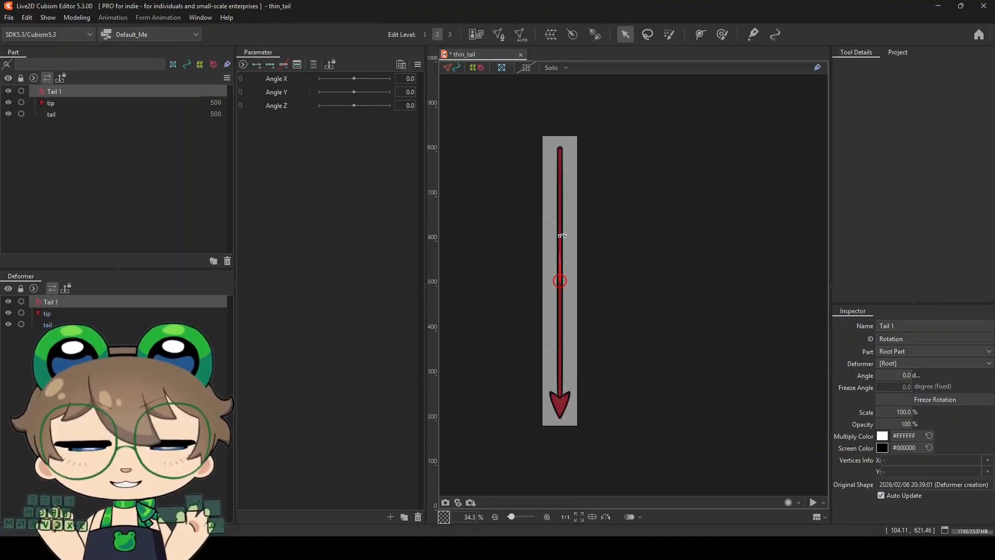
{"action": "scroll", "coordinate": [562, 235], "scroll_direction": "up", "scroll_amount": 1}
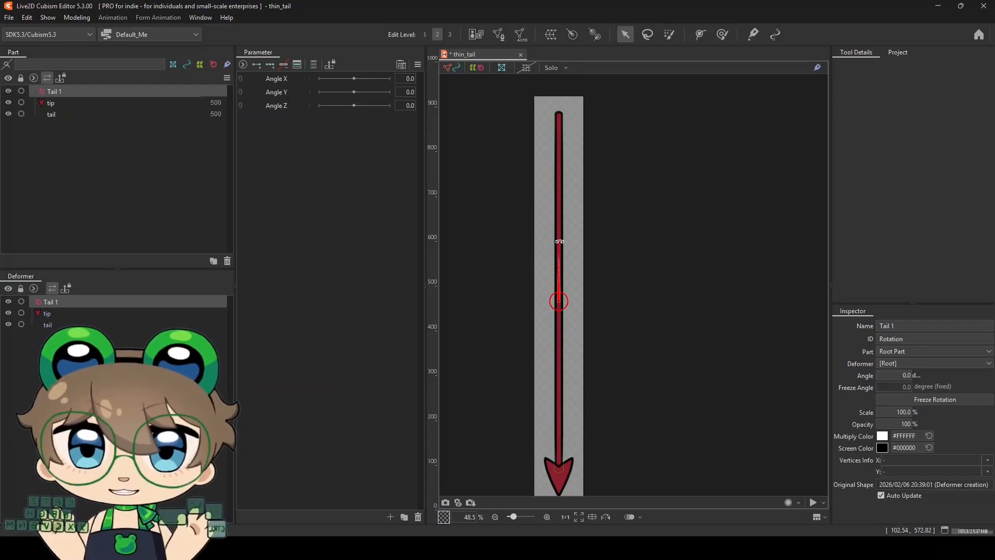
Turn the Tail 1 deformer to point down at an angle of 180 degrees and freeze its rotation
{"action": "left_click_drag", "start_coordinate": [559, 241], "coordinate": [559, 394]}
{"action": "left_click", "coordinate": [881, 376]}
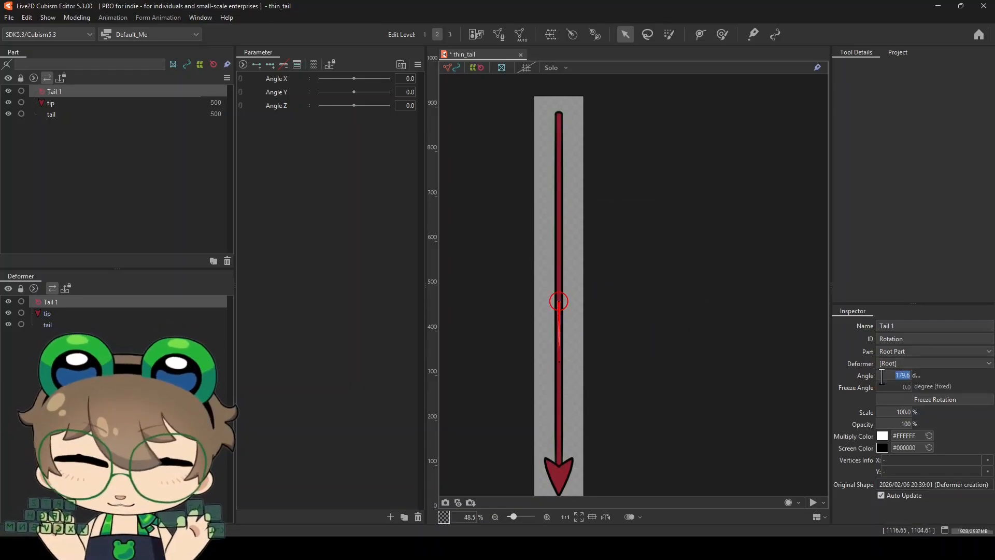
{"action": "type", "text": "180"}
{"action": "key", "text": "Return"}
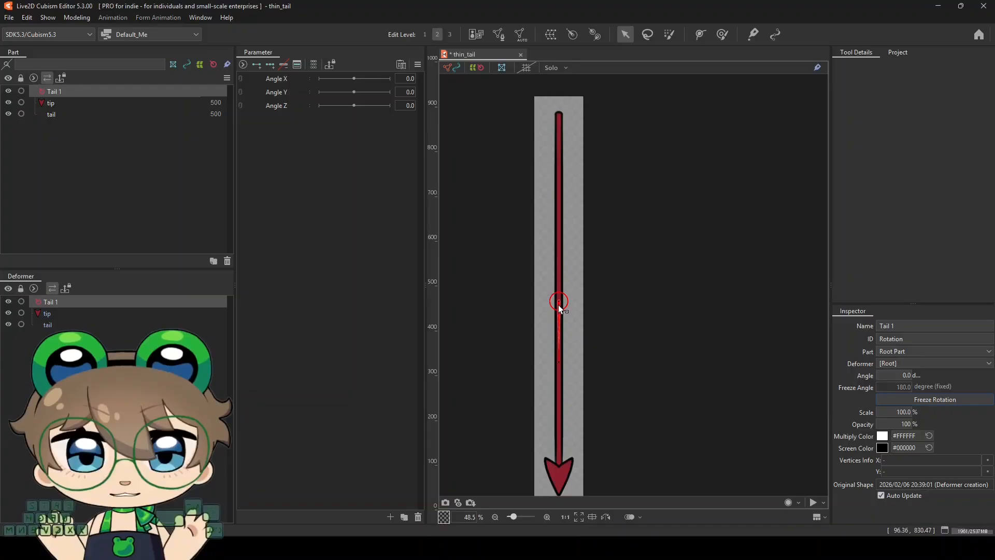
Move the Tail 1 deformer to the upper end of the tail, at X 99 and Y about 78
{"action": "left_click_drag", "start_coordinate": [558, 307], "coordinate": [572, 118]}
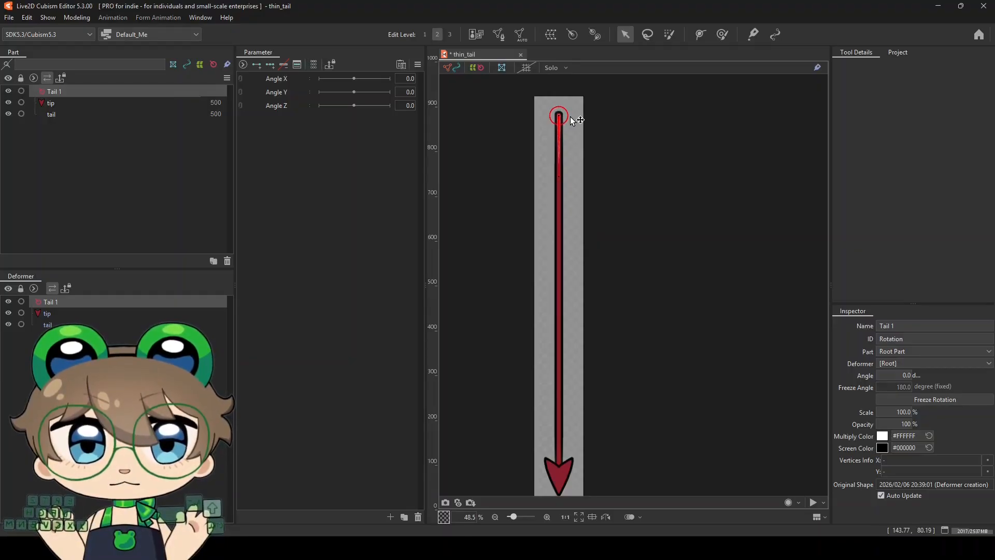
{"action": "left_click_drag", "start_coordinate": [570, 117], "coordinate": [570, 116]}
{"action": "scroll", "coordinate": [534, 154], "scroll_direction": "down", "scroll_amount": 2}
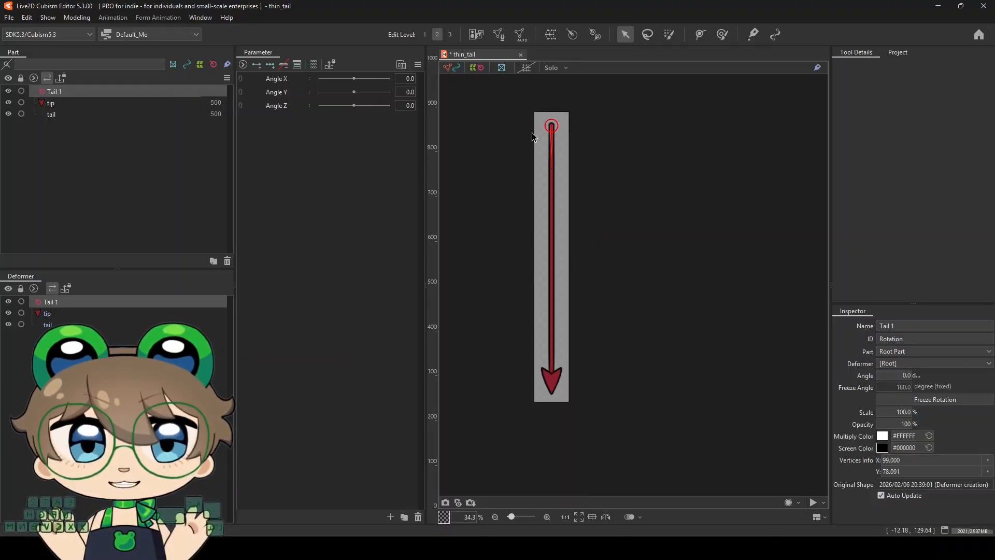
{"action": "scroll", "coordinate": [532, 133], "scroll_direction": "up", "scroll_amount": 2}
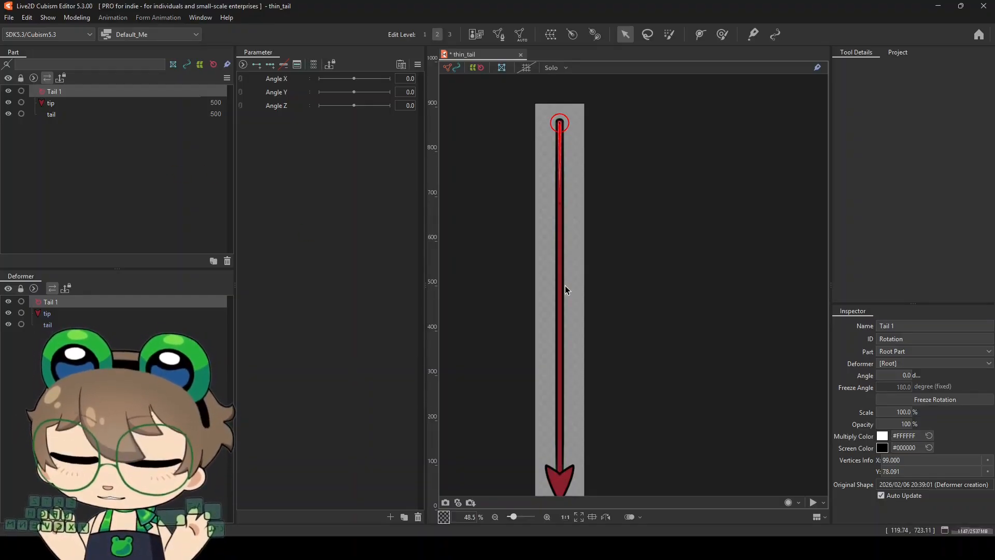
Duplicate the Tail 1 deformer and move the copy straight down the tail to Y about 441
{"action": "key", "text": "ctrl+v"}
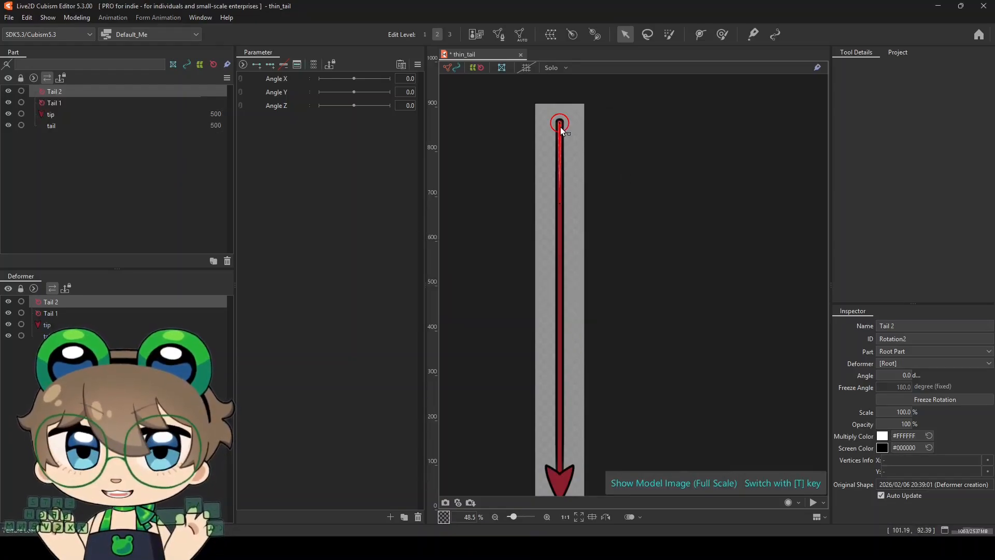
{"action": "left_click_drag", "start_coordinate": [559, 123], "coordinate": [566, 215]}
{"action": "key", "text": "ctrl+z"}
{"action": "scroll", "coordinate": [546, 117], "scroll_direction": "up", "scroll_amount": 2}
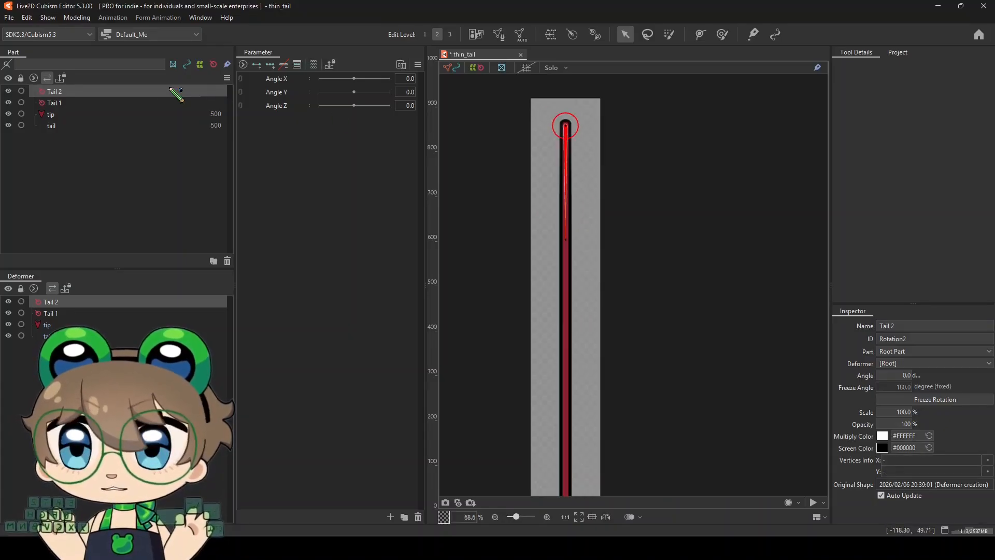
{"action": "left_click", "coordinate": [107, 107]}
{"action": "left_click", "coordinate": [79, 92]}
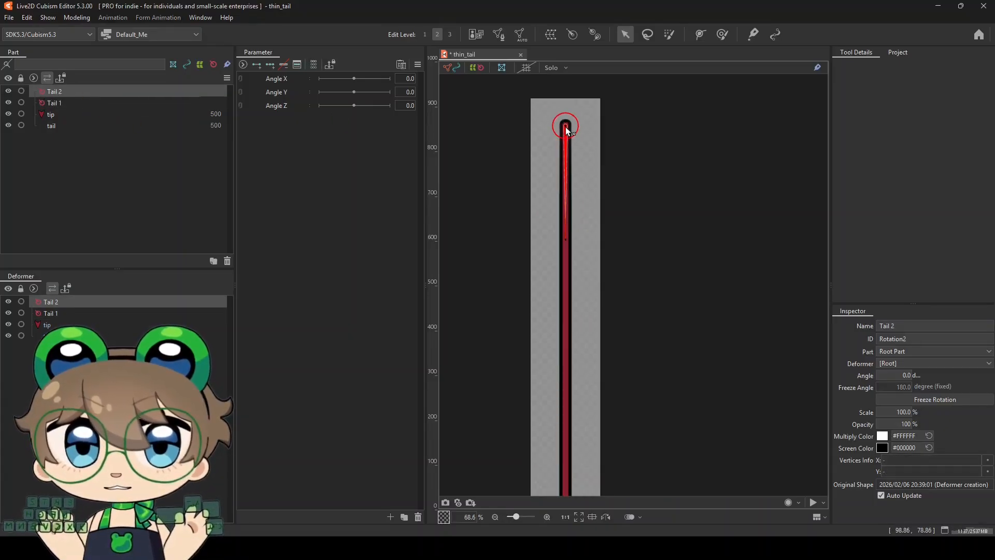
{"action": "left_click_drag", "start_coordinate": [565, 126], "coordinate": [566, 252]}
{"action": "scroll", "coordinate": [562, 200], "scroll_direction": "up", "scroll_amount": 4}
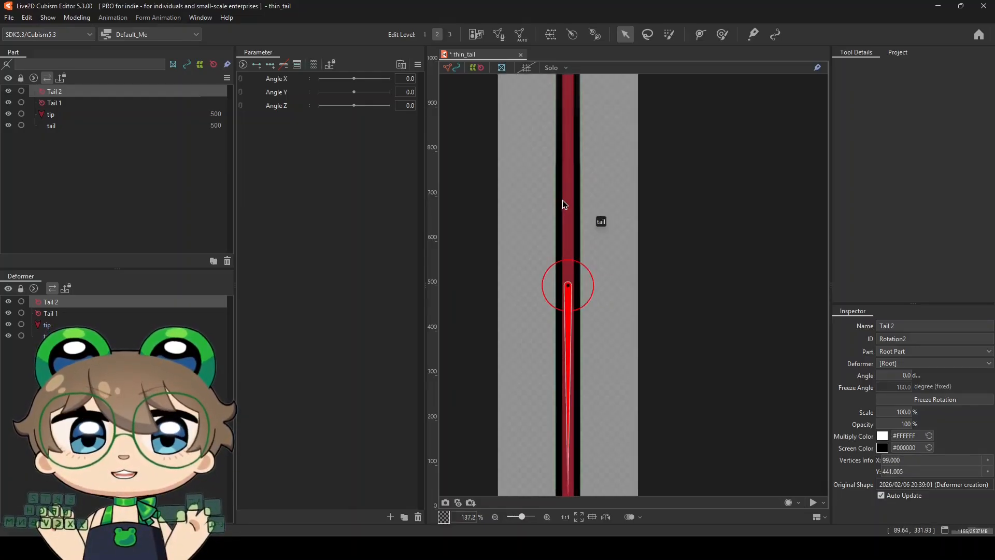
{"action": "scroll", "coordinate": [574, 198], "scroll_direction": "down", "scroll_amount": 4}
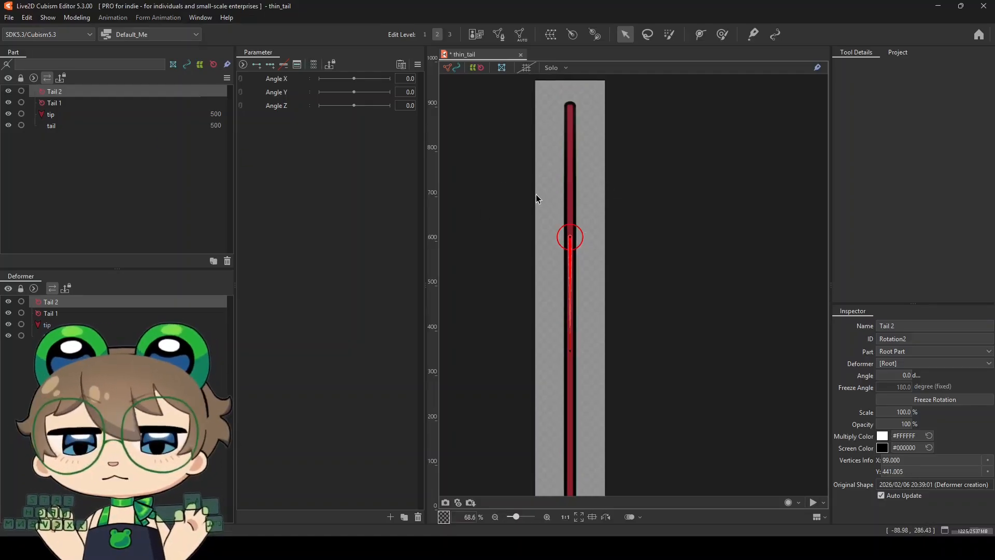
Hide the tail and tip artwork and move the Tail 2 deformer up to Y about 342
{"action": "left_click", "coordinate": [9, 125]}
{"action": "left_click", "coordinate": [8, 114]}
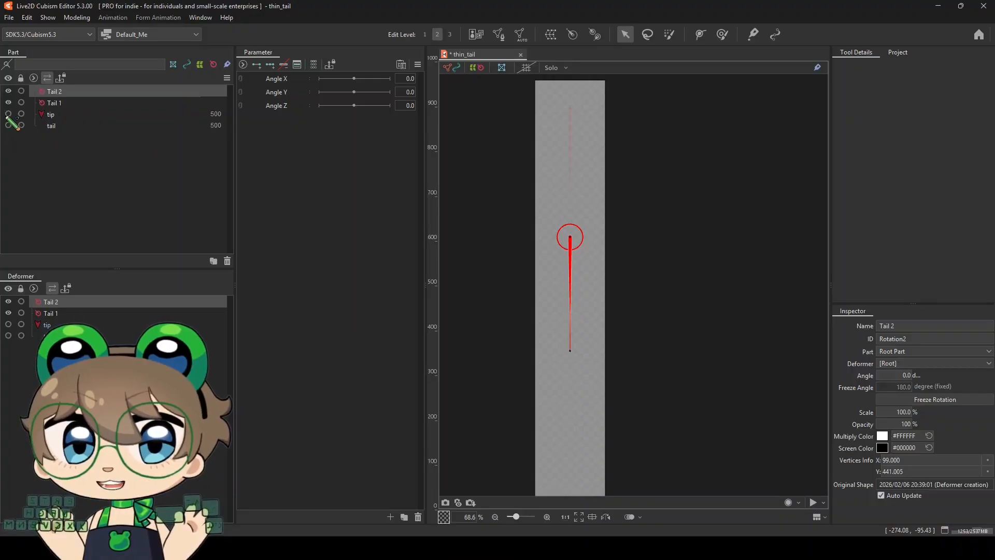
{"action": "scroll", "coordinate": [567, 166], "scroll_direction": "up", "scroll_amount": 5}
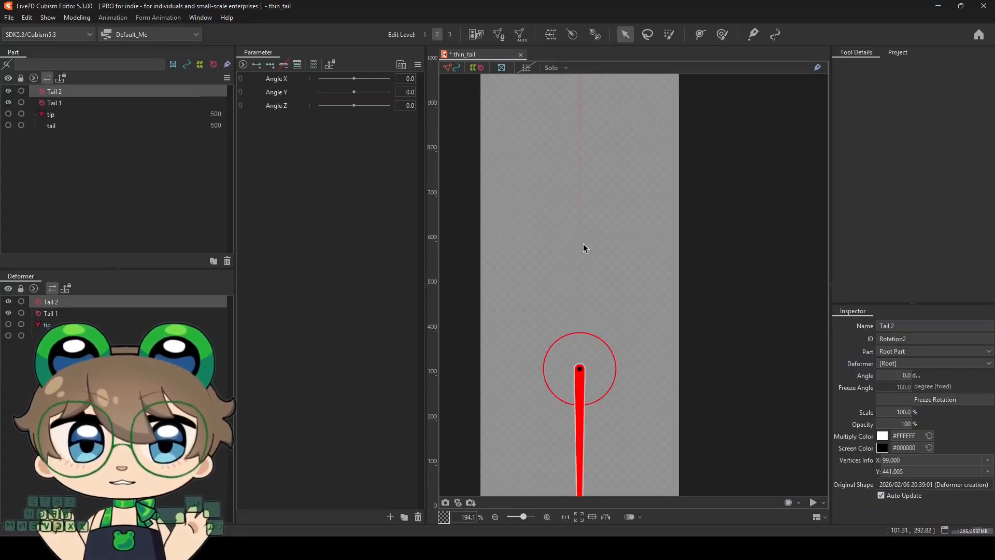
{"action": "left_click_drag", "start_coordinate": [580, 368], "coordinate": [590, 272]}
{"action": "scroll", "coordinate": [575, 267], "scroll_direction": "up", "scroll_amount": 10}
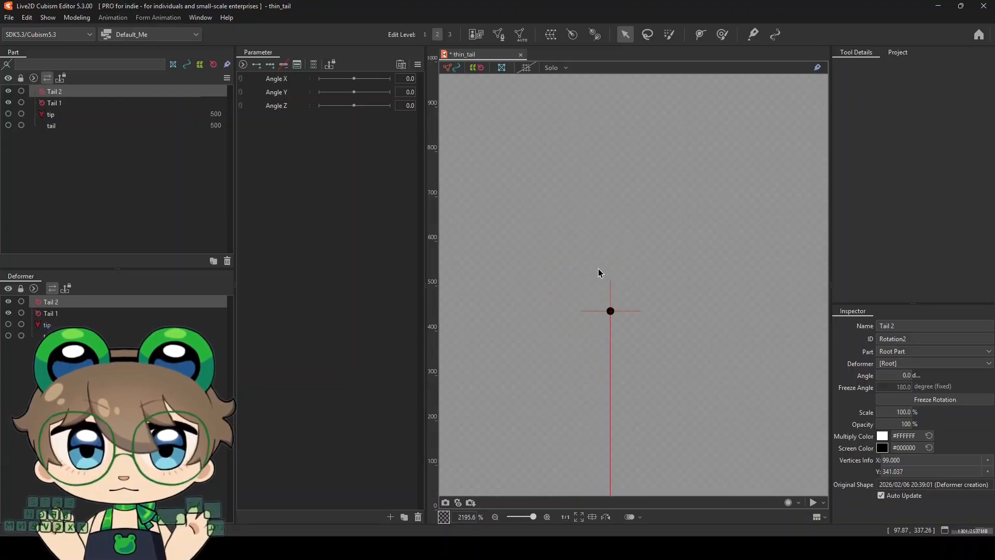
{"action": "mouse_move", "coordinate": [610, 311]}
{"action": "left_mouse_down"}
{"action": "mouse_move", "coordinate": [649, 313]}
{"action": "mouse_move", "coordinate": [611, 317]}
{"action": "left_mouse_up"}
{"action": "scroll", "coordinate": [570, 243], "scroll_direction": "down", "scroll_amount": 12}
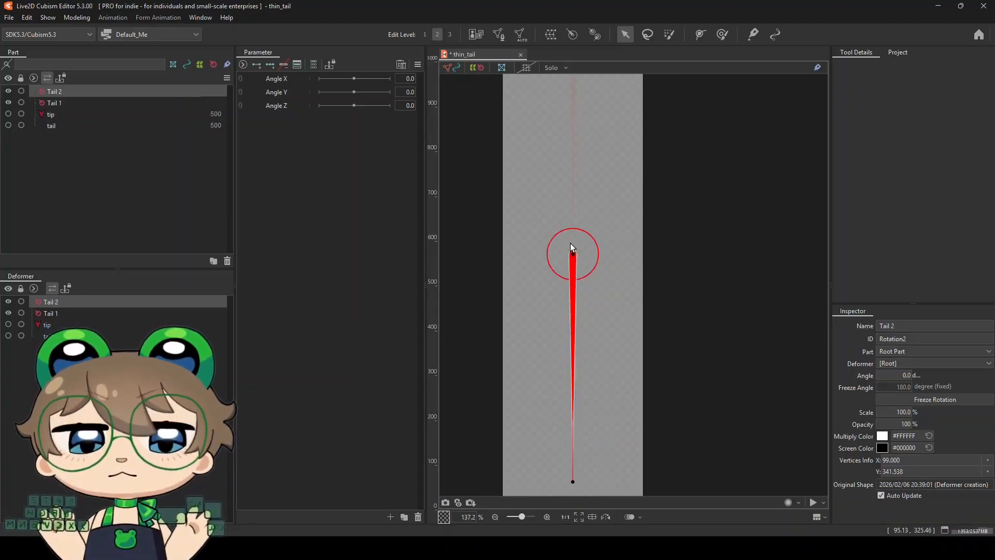
Duplicate the Tail 2 deformer and place the copy straight below it, further along the tail
{"action": "scroll", "coordinate": [565, 286], "scroll_direction": "up", "scroll_amount": 1}
{"action": "key", "text": "ctrl+c"}
{"action": "key", "text": "ctrl+v"}
{"action": "left_click_drag", "start_coordinate": [574, 228], "coordinate": [574, 308]}
{"action": "scroll", "coordinate": [570, 299], "scroll_direction": "up", "scroll_amount": 5}
{"action": "left_click_drag", "start_coordinate": [594, 342], "coordinate": [569, 241]}
Place a duplicate of the Tail 3 deformer lower on the tail at Y about 857 and show the tip and tail artwork again
{"action": "scroll", "coordinate": [553, 189], "scroll_direction": "down", "scroll_amount": 5}
{"action": "key", "text": "ctrl+c"}
{"action": "key", "text": "ctrl+v"}
{"action": "scroll", "coordinate": [565, 293], "scroll_direction": "up", "scroll_amount": 5}
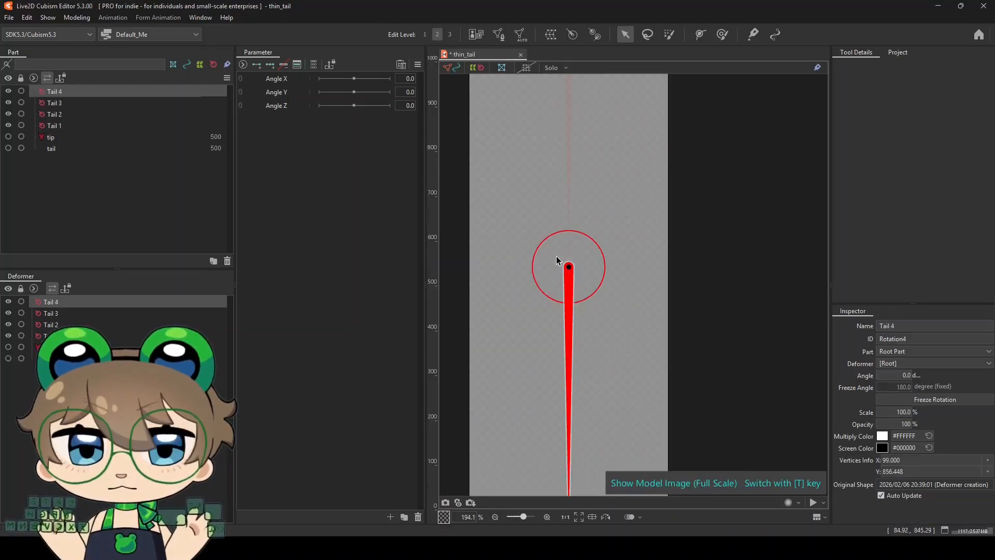
{"action": "left_click", "coordinate": [570, 271]}
{"action": "scroll", "coordinate": [567, 272], "scroll_direction": "down", "scroll_amount": 6}
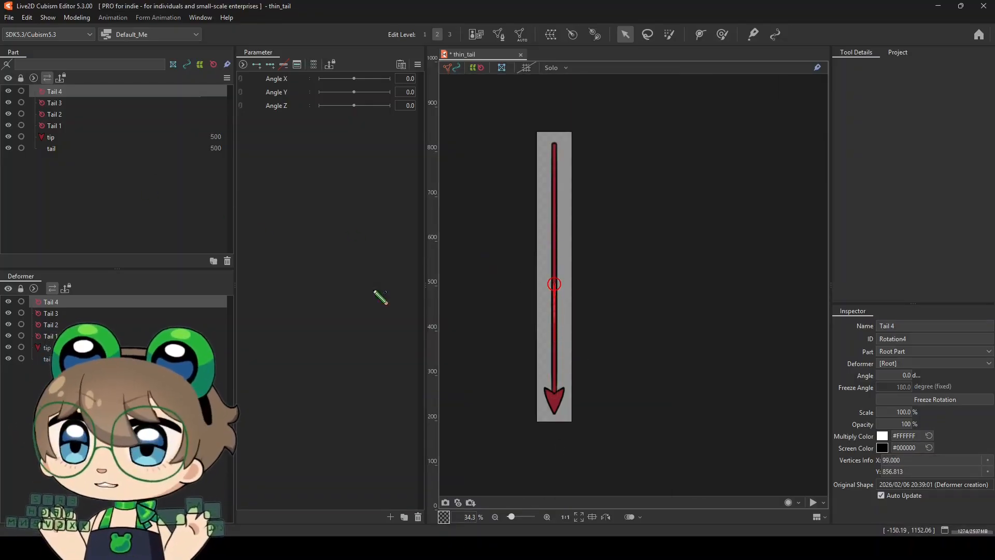
Duplicate the Tail 4 deformer, place the copy straight below it at Y about 1180, and hide the tail artwork
{"action": "key", "text": "ctrl+c"}
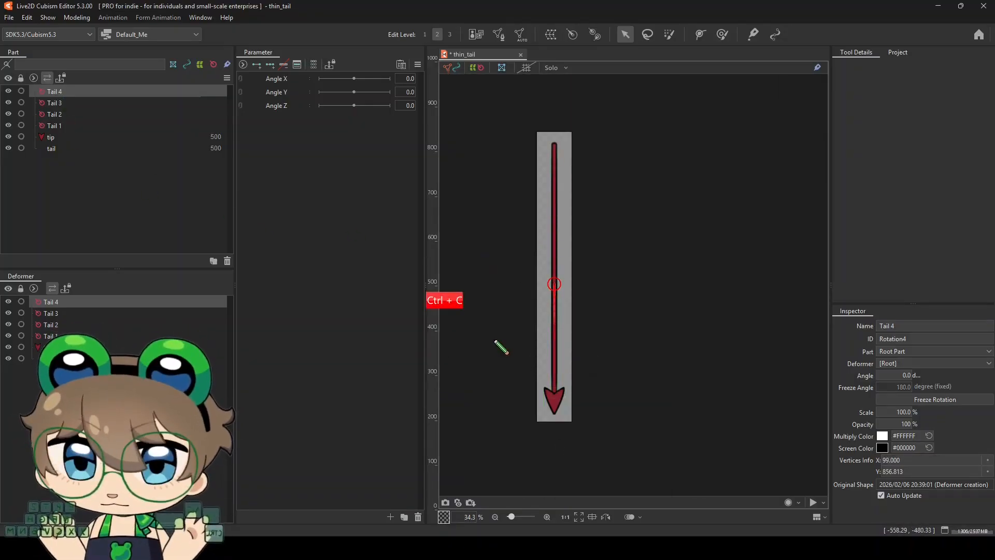
{"action": "key", "text": "ctrl+v"}
{"action": "scroll", "coordinate": [559, 388], "scroll_direction": "up", "scroll_amount": 2}
{"action": "left_click_drag", "start_coordinate": [548, 181], "coordinate": [547, 296]}
{"action": "scroll", "coordinate": [547, 297], "scroll_direction": "up", "scroll_amount": 8}
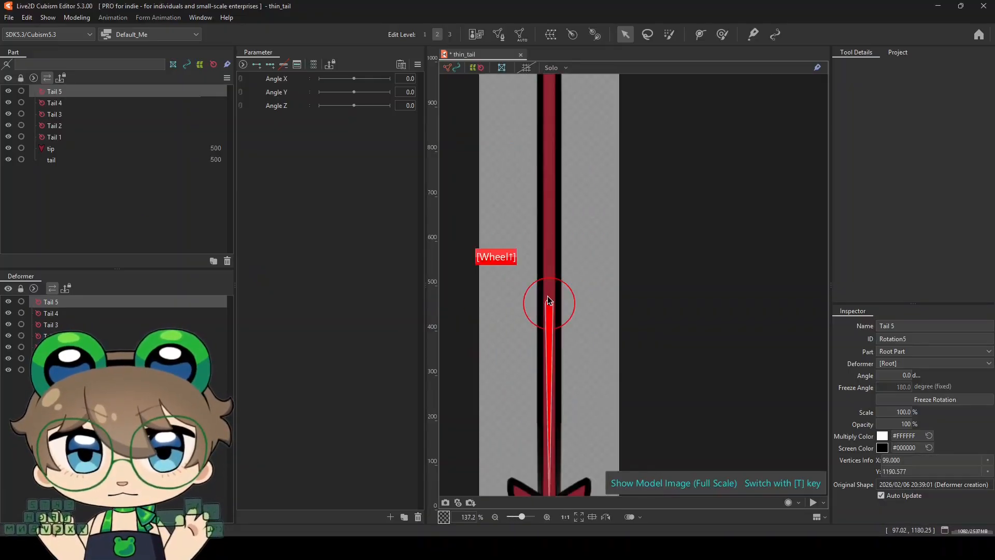
{"action": "left_click", "coordinate": [8, 159]}
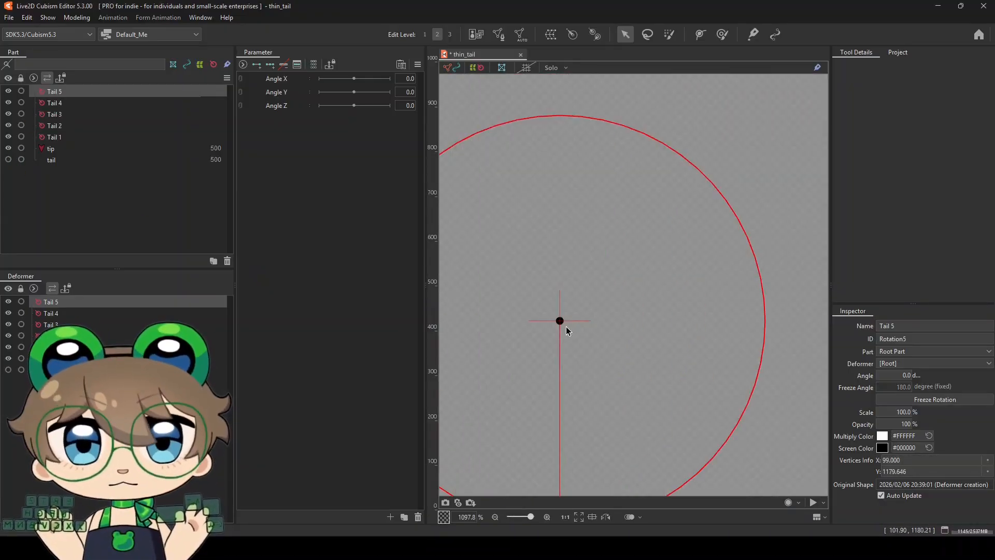
{"action": "scroll", "coordinate": [566, 327], "scroll_direction": "up", "scroll_amount": 9}
{"action": "scroll", "coordinate": [571, 306], "scroll_direction": "up", "scroll_amount": 1}
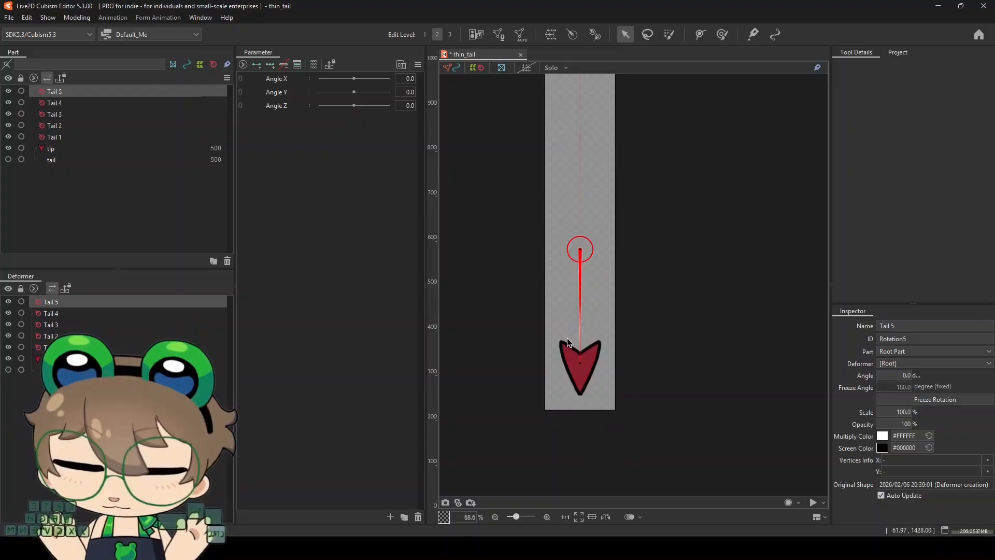
{"action": "scroll", "coordinate": [571, 368], "scroll_direction": "down", "scroll_amount": 2}
{"action": "scroll", "coordinate": [571, 367], "scroll_direction": "up", "scroll_amount": 2}
{"action": "scroll", "coordinate": [562, 353], "scroll_direction": "down", "scroll_amount": 1}
Duplicate the Tail 5 deformer, place the copy inside the tip at Y about 1500, and show the tip and tail artwork
{"action": "key", "text": "ctrl+c"}
{"action": "scroll", "coordinate": [575, 249], "scroll_direction": "up", "scroll_amount": 3}
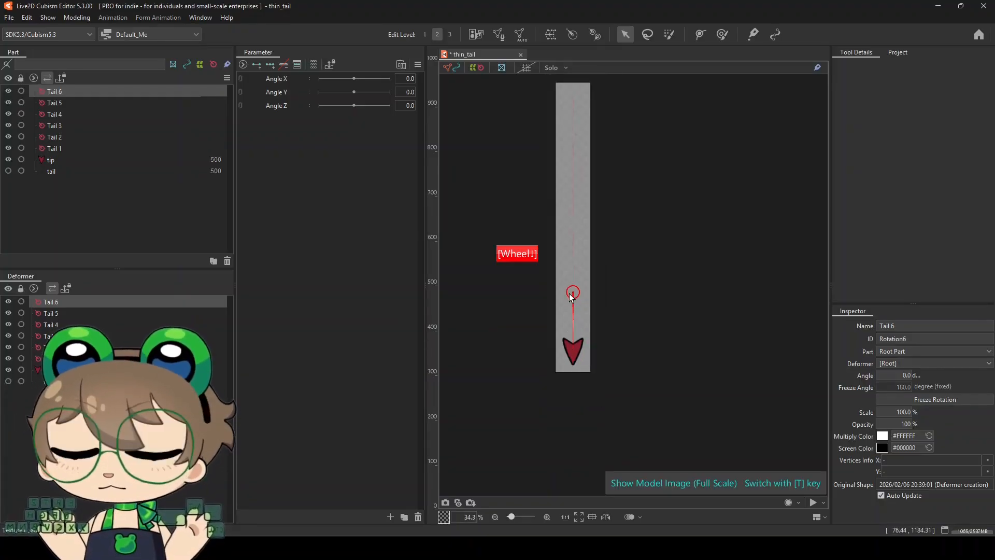
{"action": "left_click_drag", "start_coordinate": [602, 125], "coordinate": [602, 371]}
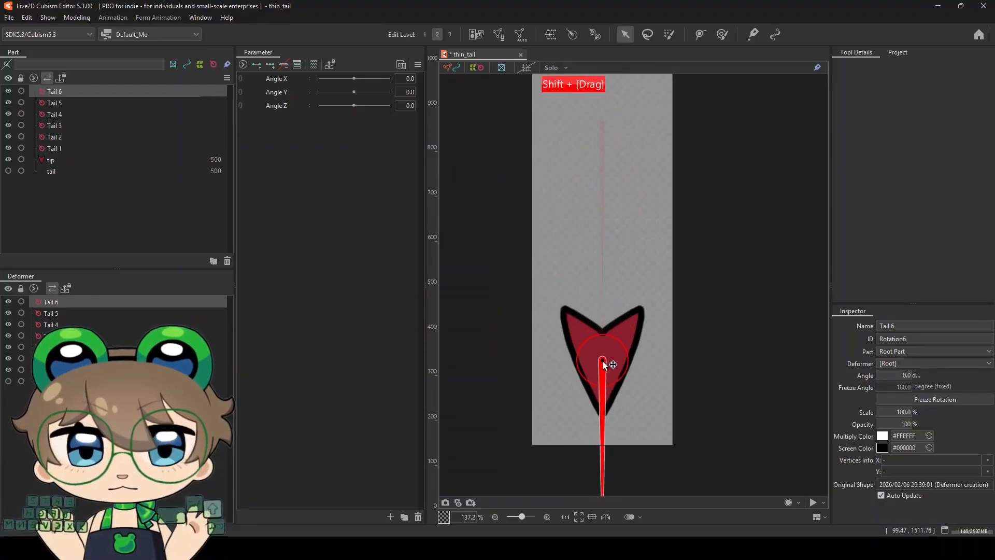
{"action": "left_click", "coordinate": [9, 160]}
{"action": "scroll", "coordinate": [604, 357], "scroll_direction": "down", "scroll_amount": 10}
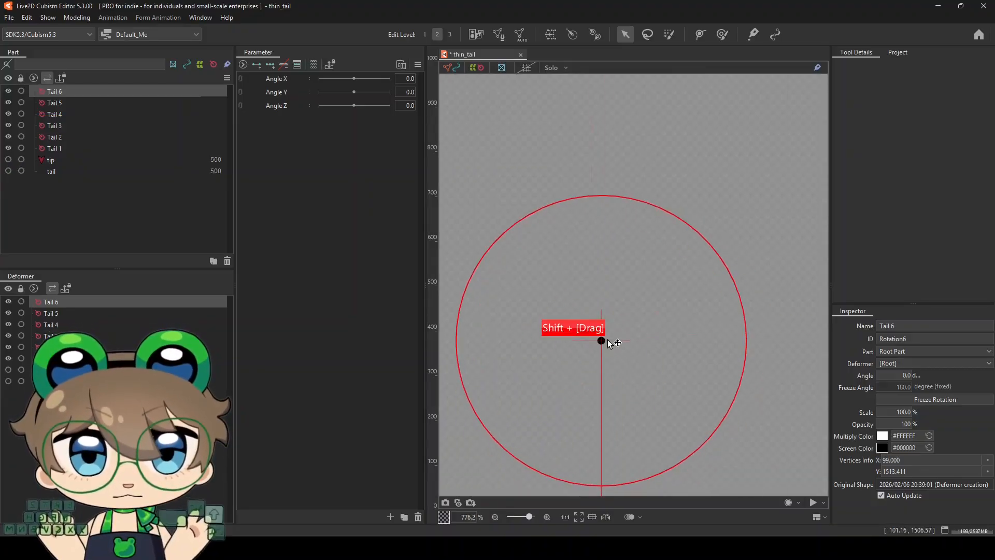
{"action": "left_click", "coordinate": [9, 170]}
{"action": "left_click", "coordinate": [8, 159]}
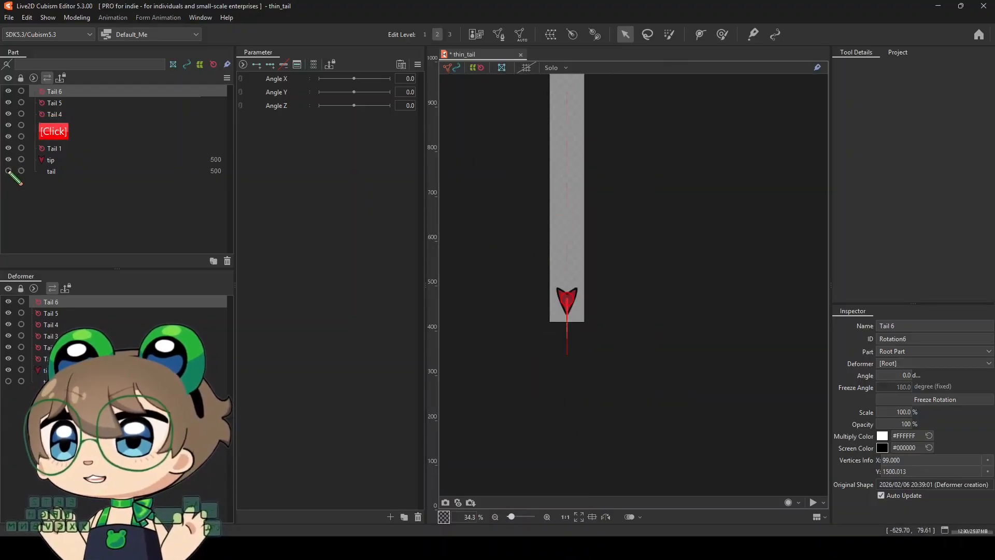
Select all six Tail deformers and move the Tail 6 pivot up to where the tail meets the tip
{"action": "scroll", "coordinate": [480, 342], "scroll_direction": "up", "scroll_amount": 2}
{"action": "scroll", "coordinate": [527, 346], "scroll_direction": "up", "scroll_amount": 3}
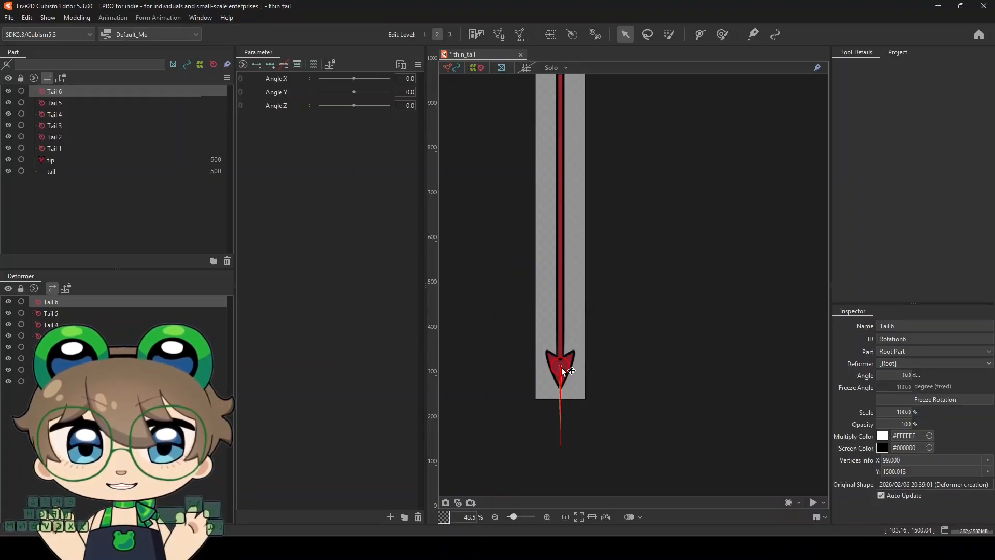
{"action": "scroll", "coordinate": [559, 367], "scroll_direction": "up", "scroll_amount": 6}
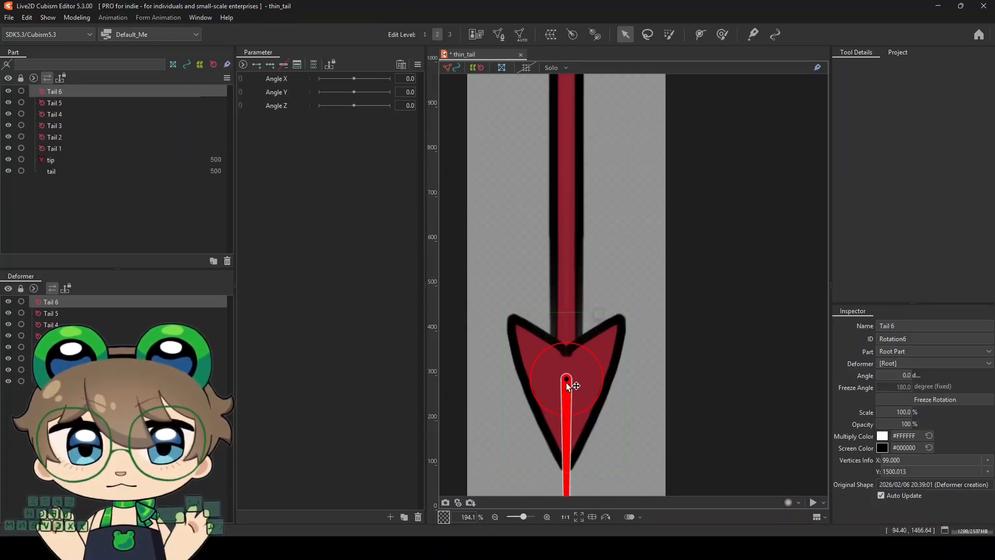
{"action": "scroll", "coordinate": [568, 380], "scroll_direction": "down", "scroll_amount": 9}
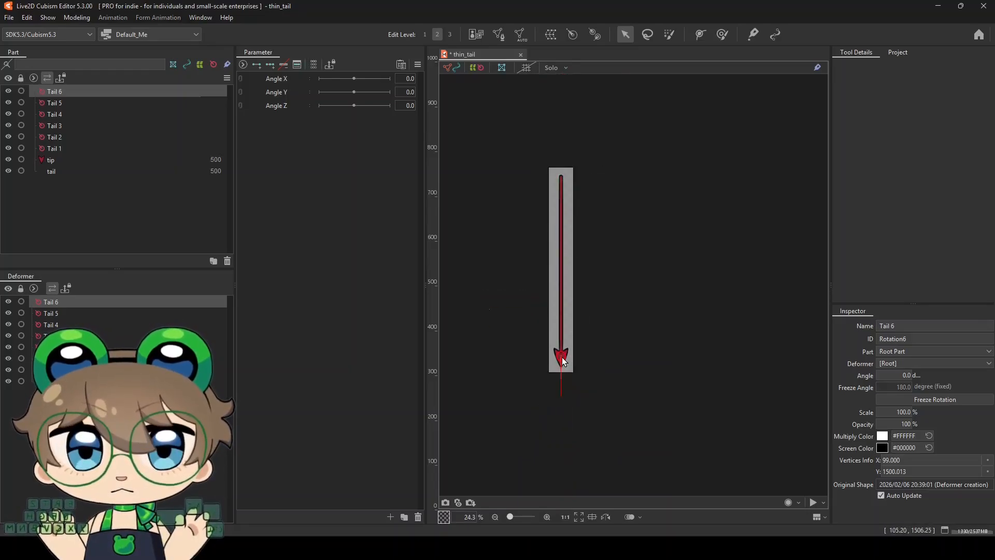
{"action": "scroll", "coordinate": [562, 356], "scroll_direction": "up", "scroll_amount": 13}
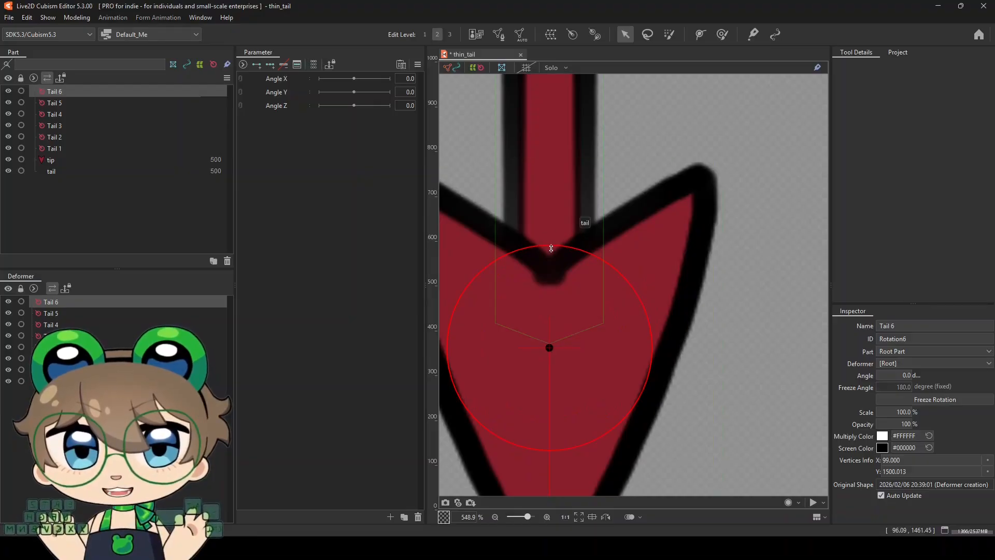
{"action": "scroll", "coordinate": [545, 259], "scroll_direction": "down", "scroll_amount": 13}
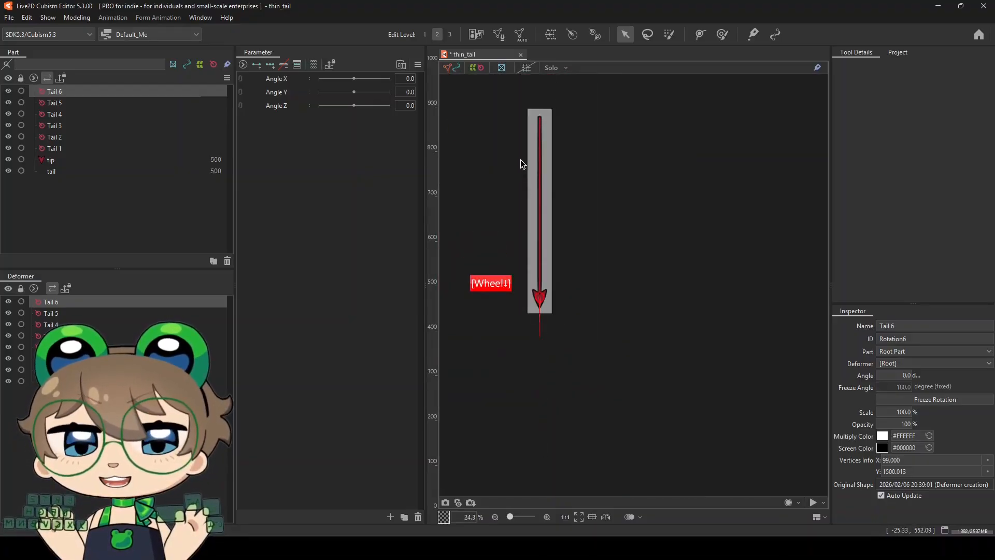
{"action": "scroll", "coordinate": [521, 165], "scroll_direction": "up", "scroll_amount": 1}
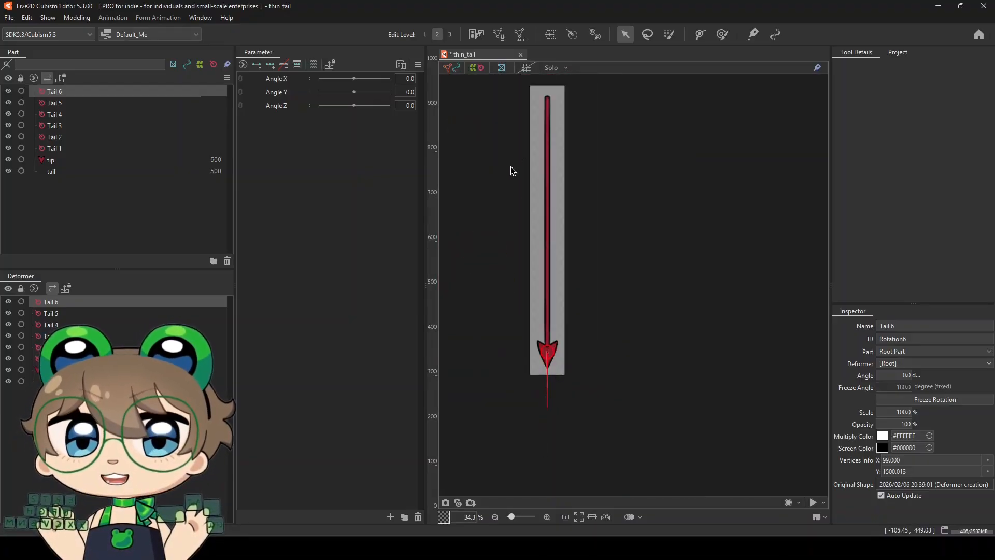
{"action": "left_click", "coordinate": [72, 149], "text": "shift"}
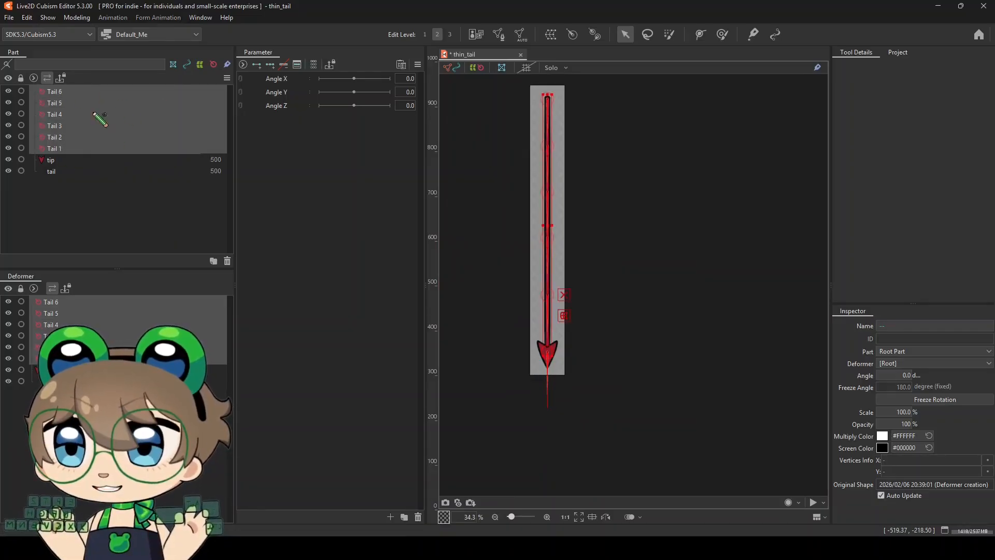
{"action": "scroll", "coordinate": [511, 239], "scroll_direction": "up", "scroll_amount": 1}
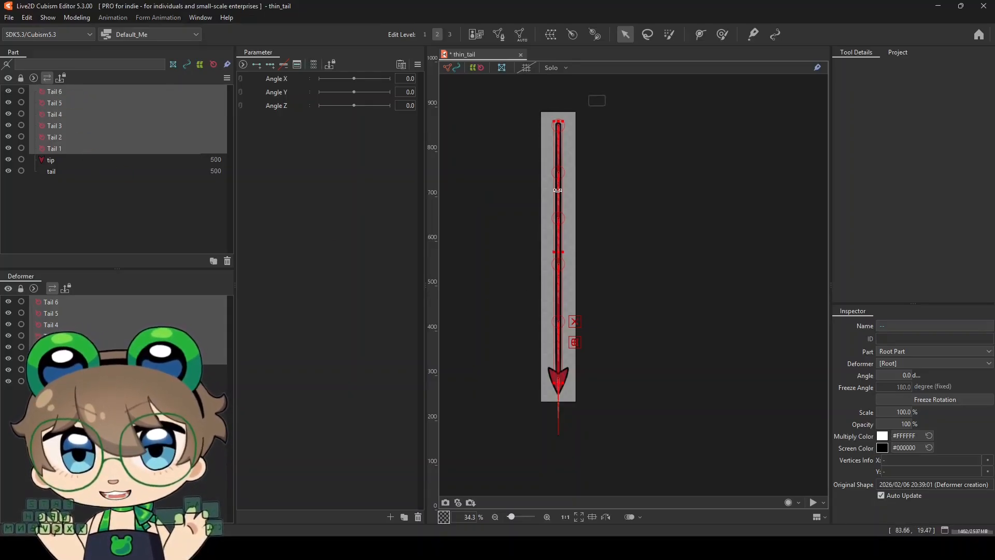
{"action": "scroll", "coordinate": [568, 339], "scroll_direction": "up", "scroll_amount": 10}
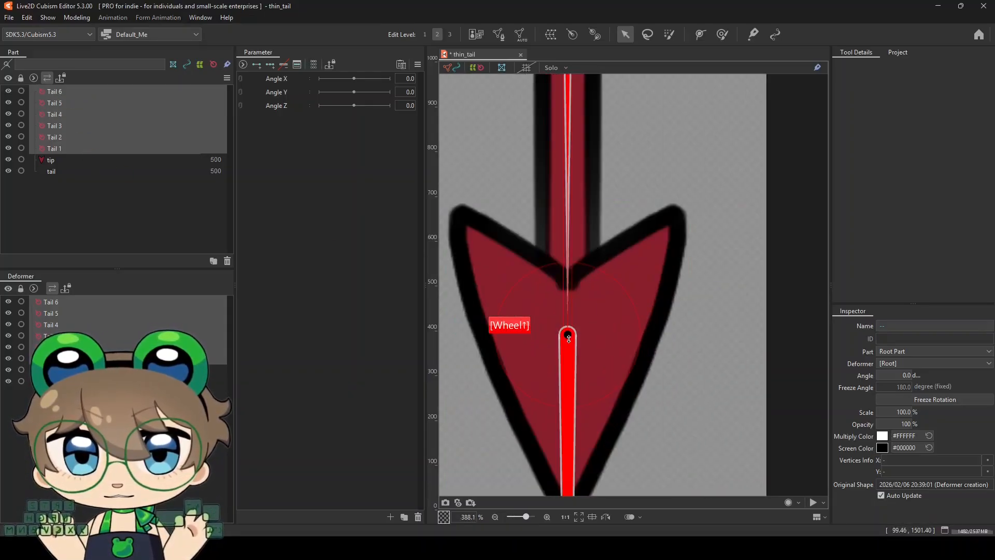
{"action": "left_click_drag", "start_coordinate": [568, 338], "coordinate": [575, 266]}
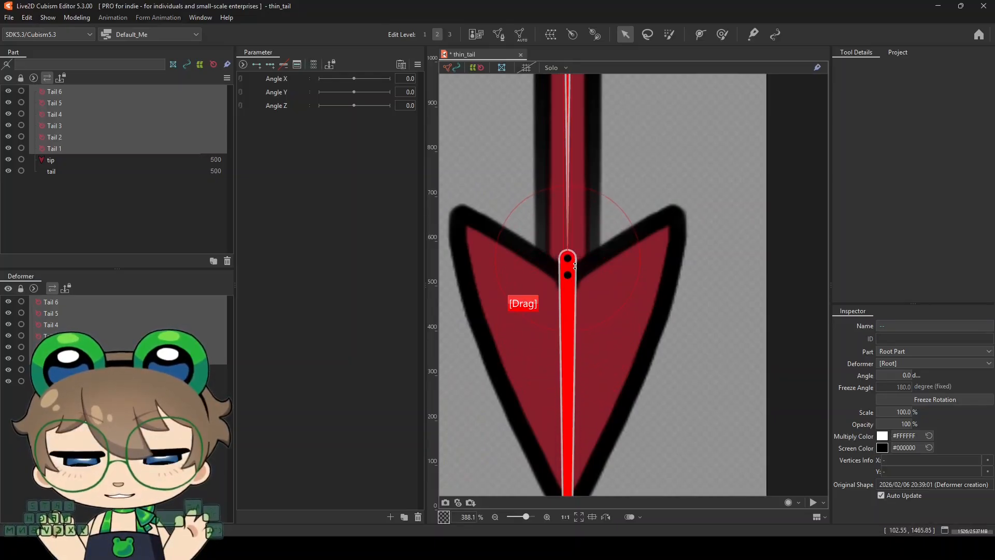
Examine the spacing of the rotation deformers along the whole tail, including the Tail 2 pivot
{"action": "scroll", "coordinate": [554, 305], "scroll_direction": "down", "scroll_amount": 10}
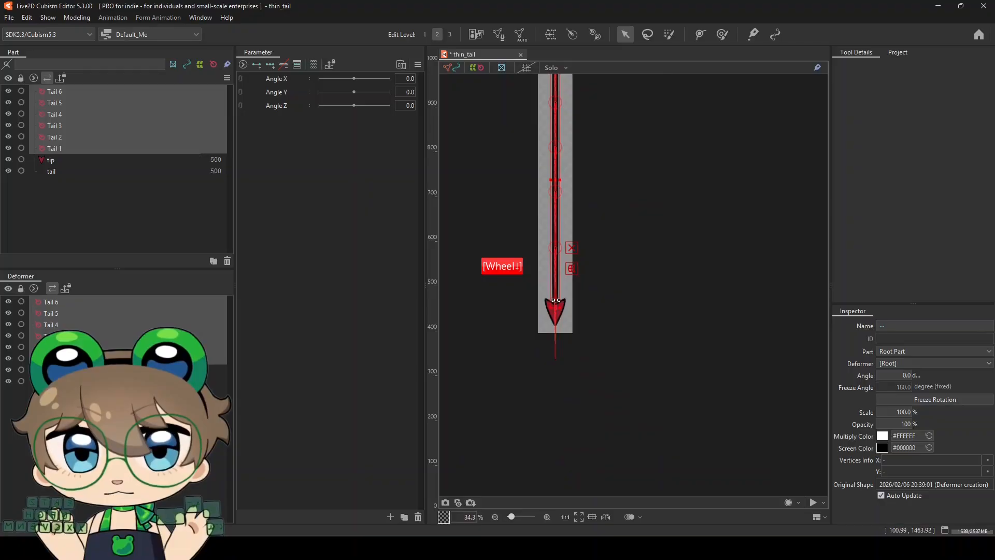
{"action": "scroll", "coordinate": [549, 137], "scroll_direction": "up", "scroll_amount": 6}
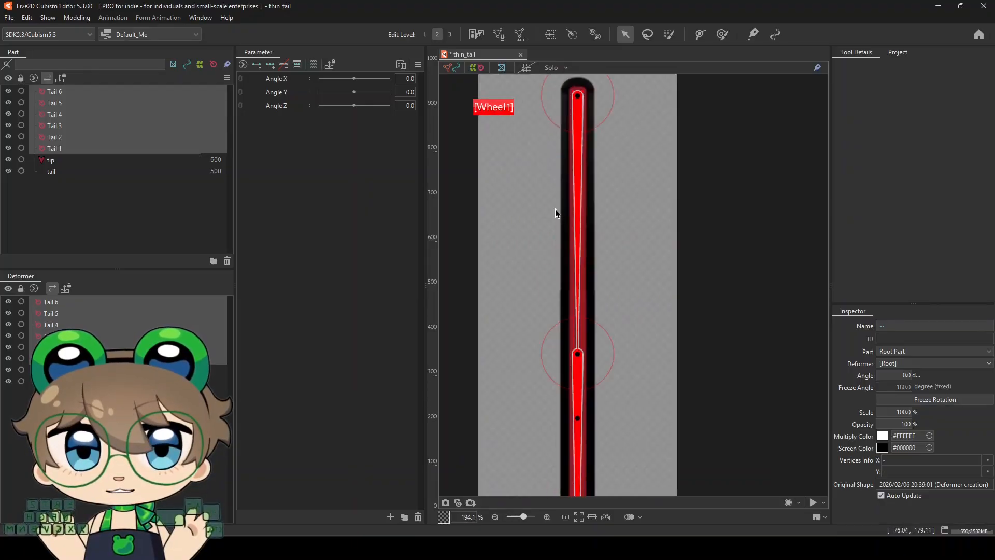
{"action": "left_click", "coordinate": [666, 252]}
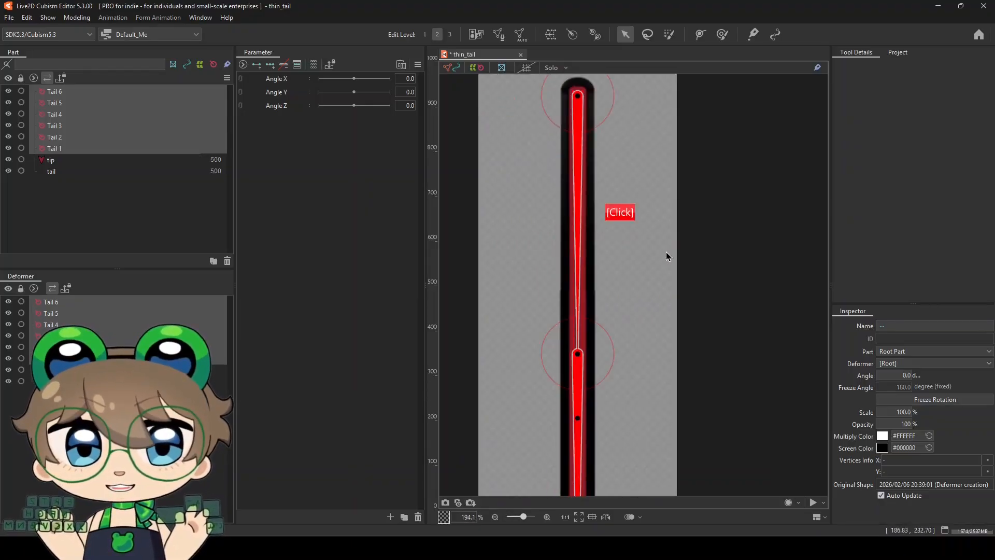
{"action": "left_click", "coordinate": [579, 354]}
{"action": "scroll", "coordinate": [561, 285], "scroll_direction": "down", "scroll_amount": 6}
{"action": "scroll", "coordinate": [546, 377], "scroll_direction": "down", "scroll_amount": 2}
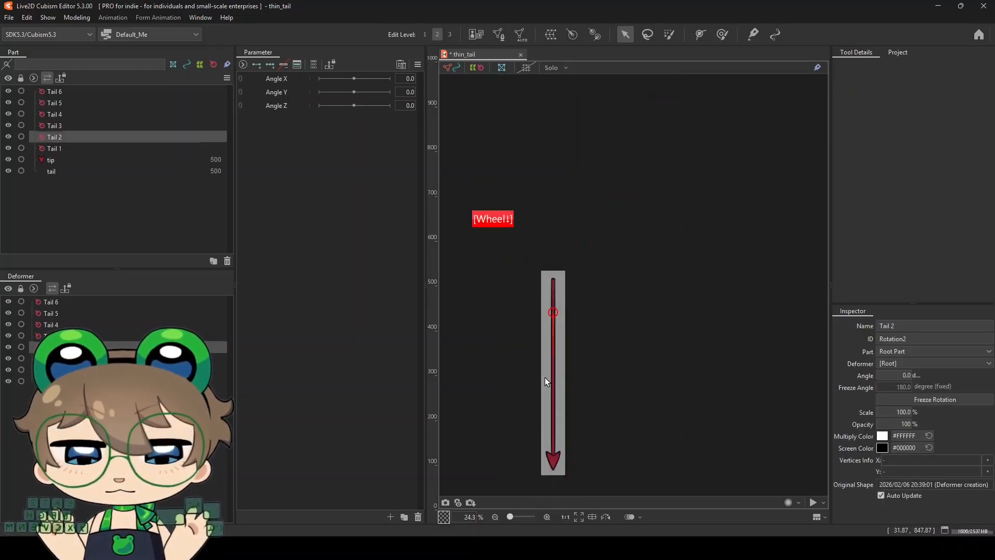
{"action": "scroll", "coordinate": [539, 431], "scroll_direction": "up", "scroll_amount": 1}
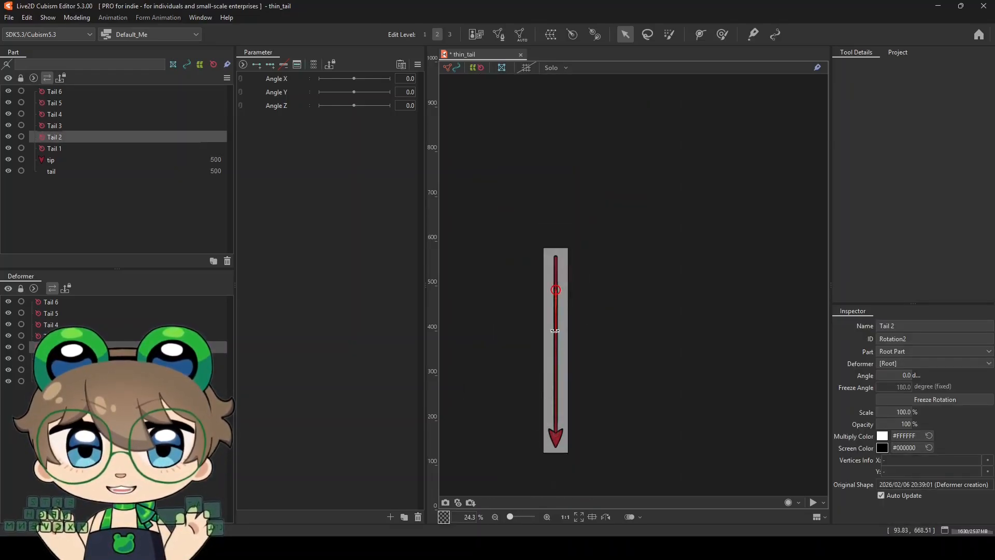
{"action": "scroll", "coordinate": [530, 399], "scroll_direction": "up", "scroll_amount": 1}
{"action": "left_click", "coordinate": [465, 383]}
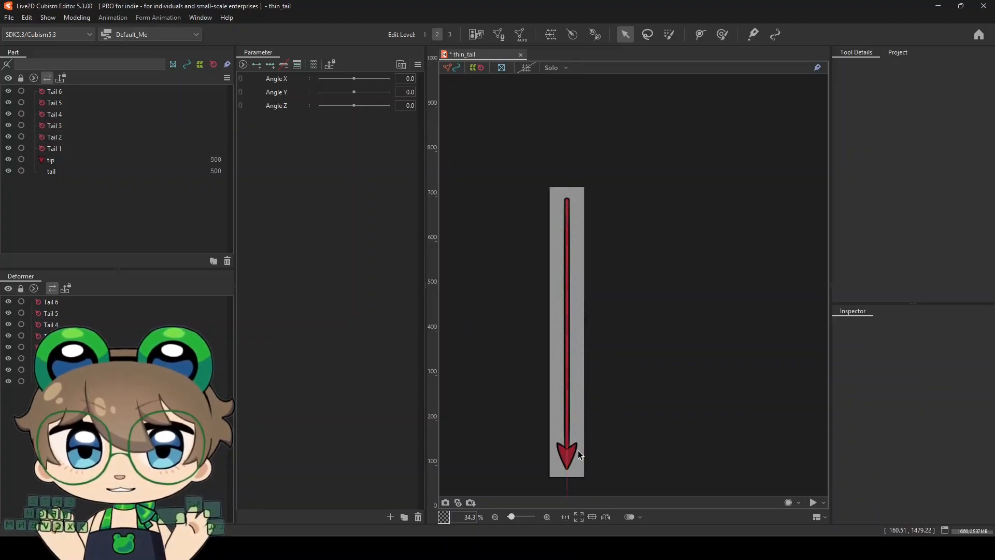
Nest the rotation deformers into a parent chain running from Tail 1 at the root down to Tail 6
{"action": "left_click", "coordinate": [61, 92]}
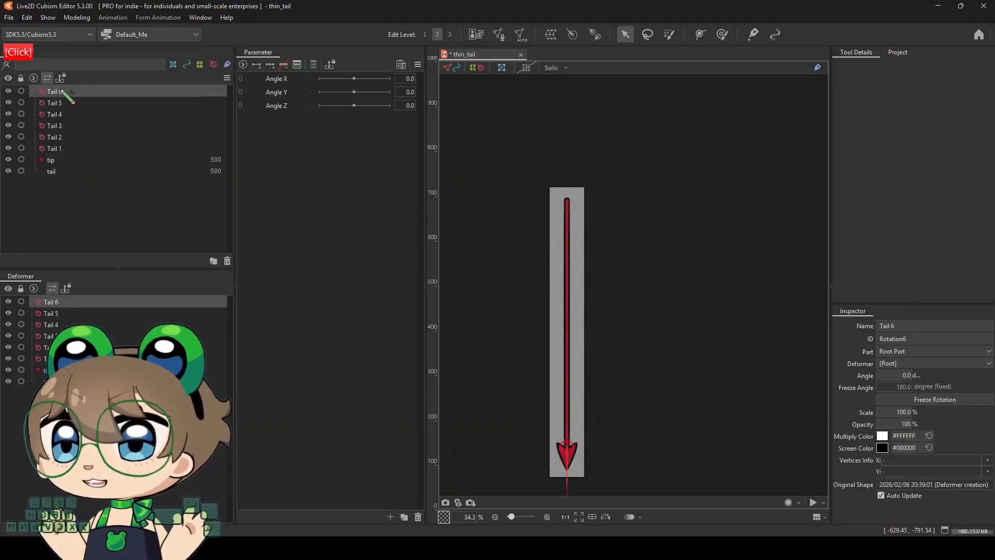
{"action": "left_click_drag", "start_coordinate": [62, 91], "coordinate": [55, 114]}
{"action": "left_click", "coordinate": [54, 106]}
{"action": "left_click_drag", "start_coordinate": [47, 302], "coordinate": [49, 314]}
{"action": "left_click", "coordinate": [32, 301]}
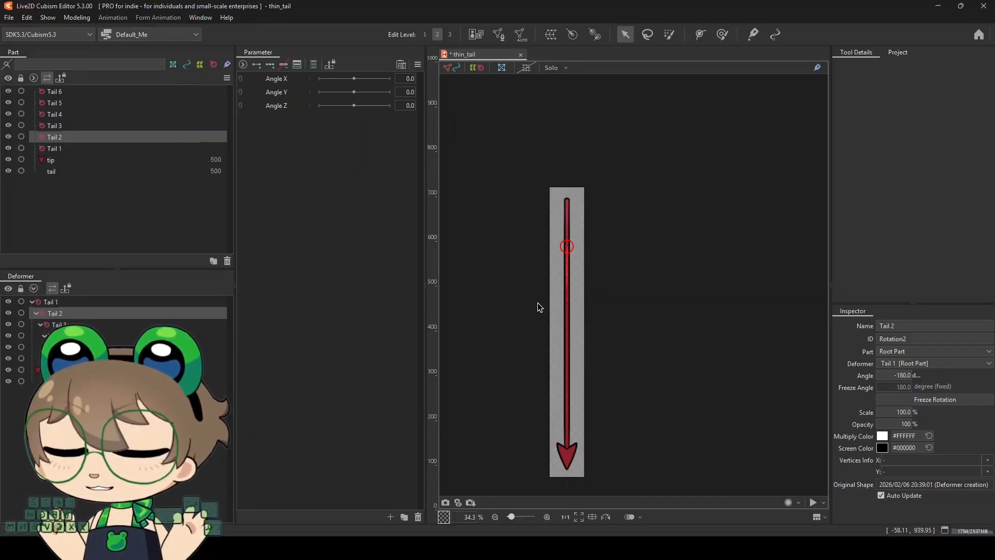
{"action": "scroll", "coordinate": [537, 305], "scroll_direction": "down", "scroll_amount": 2}
{"action": "scroll", "coordinate": [530, 325], "scroll_direction": "up", "scroll_amount": 2}
{"action": "left_click", "coordinate": [525, 324]}
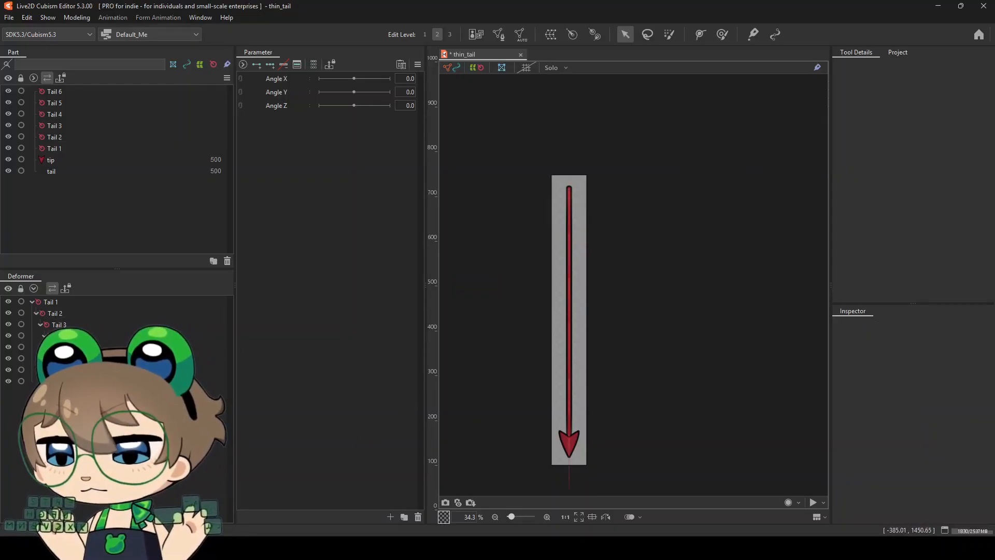
Apply Skinning to the tail artwork with deformers Tail 1 to Tail 6, leaving the tip out of the selection
{"action": "left_click", "coordinate": [544, 391]}
{"action": "left_click", "coordinate": [73, 358], "text": "ctrl"}
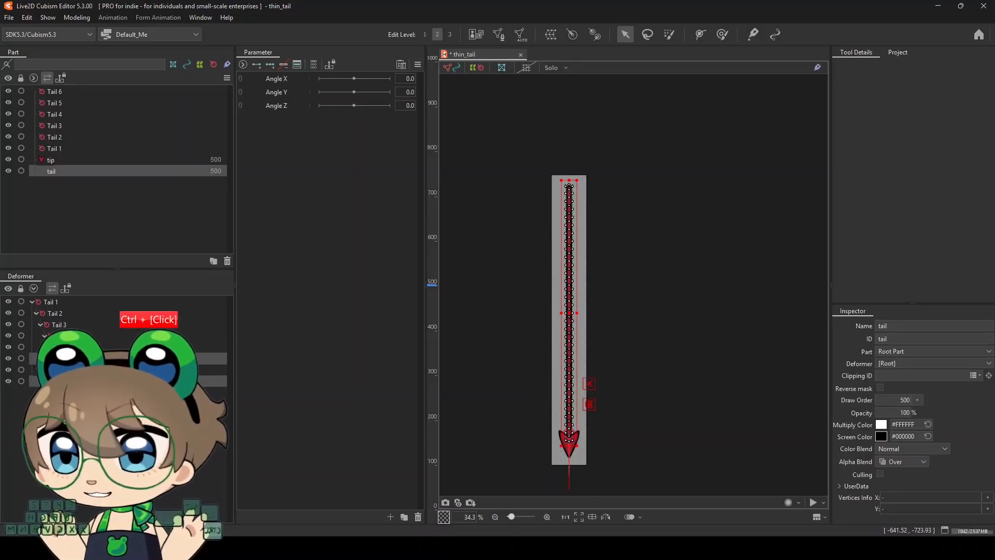
{"action": "left_click", "coordinate": [67, 303], "text": "ctrl+shift"}
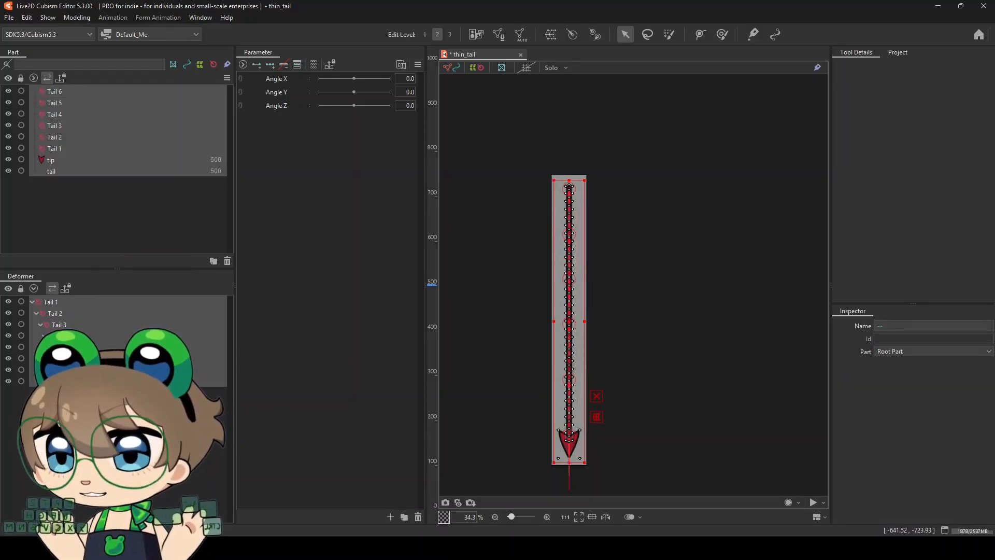
{"action": "left_click", "coordinate": [60, 369], "text": "ctrl"}
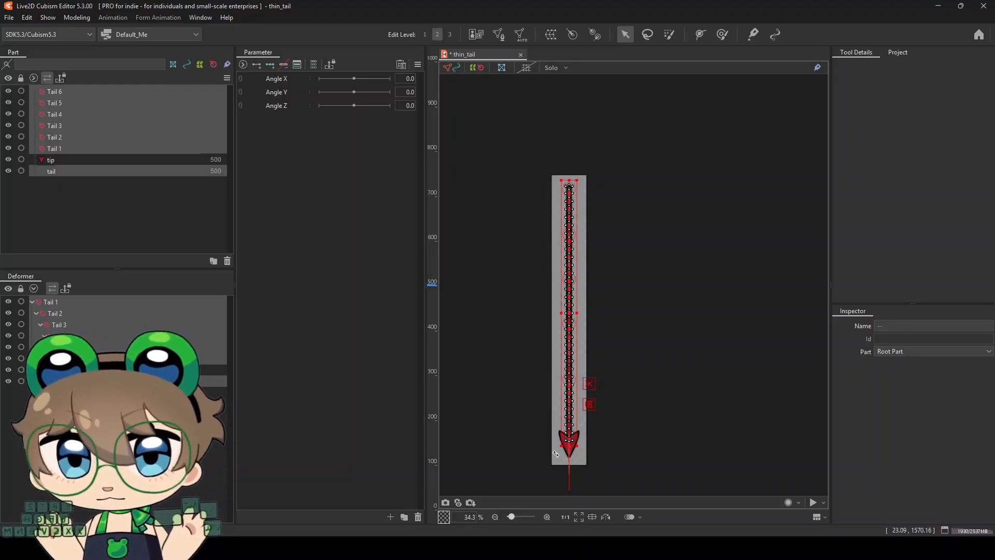
{"action": "scroll", "coordinate": [605, 440], "scroll_direction": "up", "scroll_amount": 2}
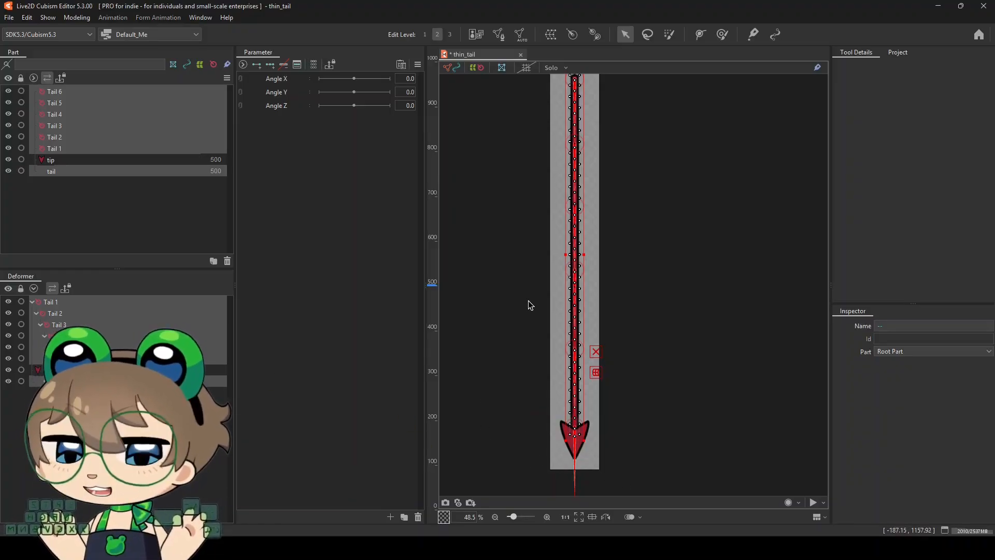
{"action": "scroll", "coordinate": [524, 296], "scroll_direction": "down", "scroll_amount": 3}
{"action": "scroll", "coordinate": [513, 266], "scroll_direction": "up", "scroll_amount": 1}
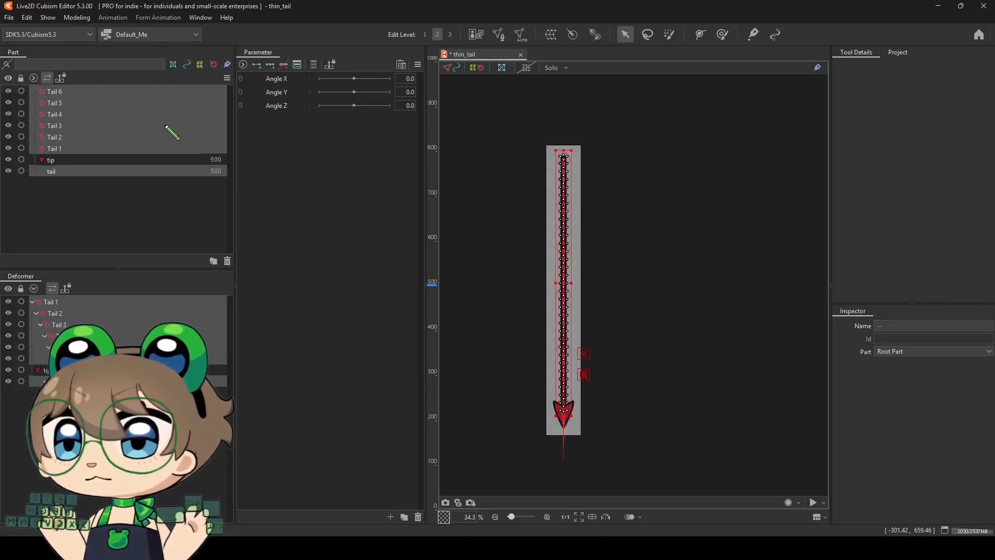
{"action": "left_click", "coordinate": [76, 17]}
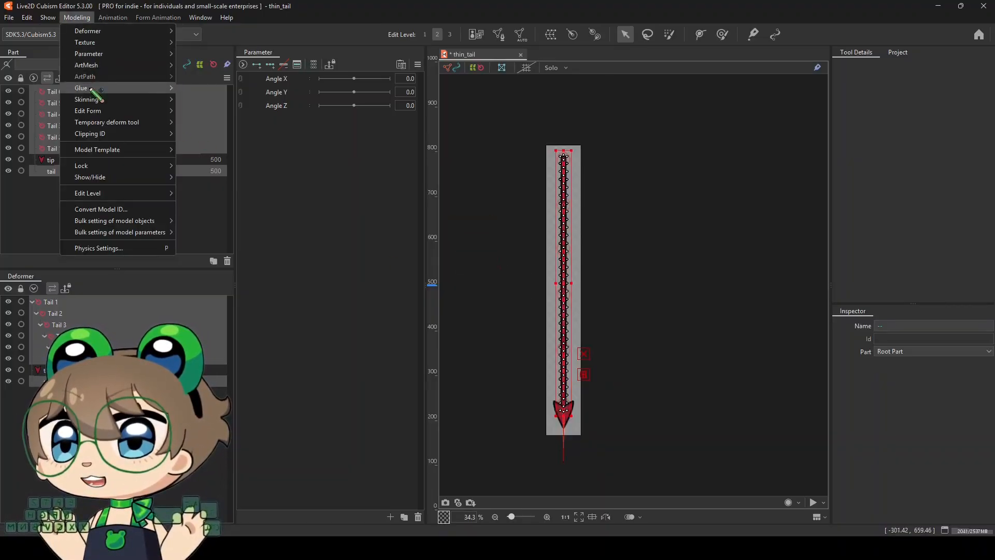
{"action": "mouse_move", "coordinate": [91, 99]}
{"action": "left_click", "coordinate": [256, 99]}
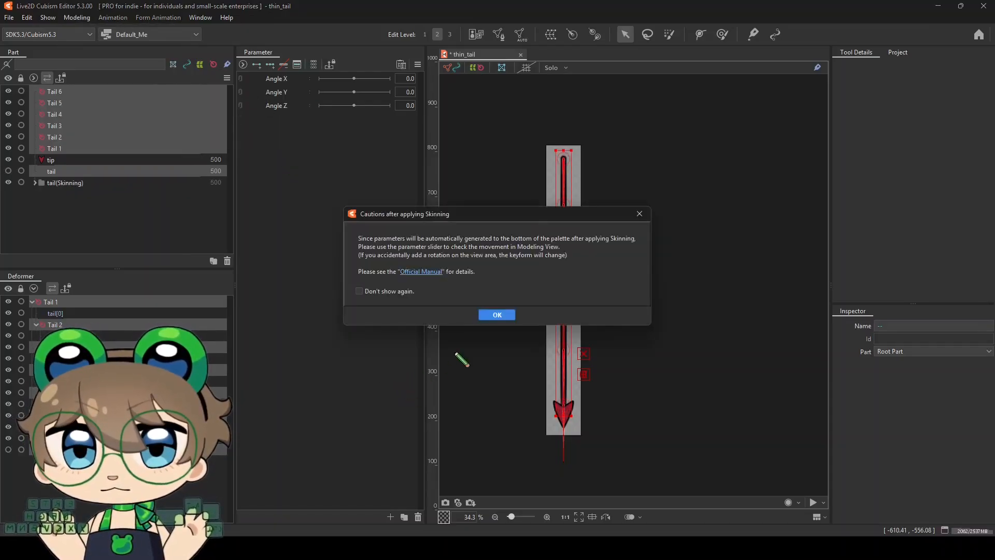
{"action": "left_click", "coordinate": [498, 317]}
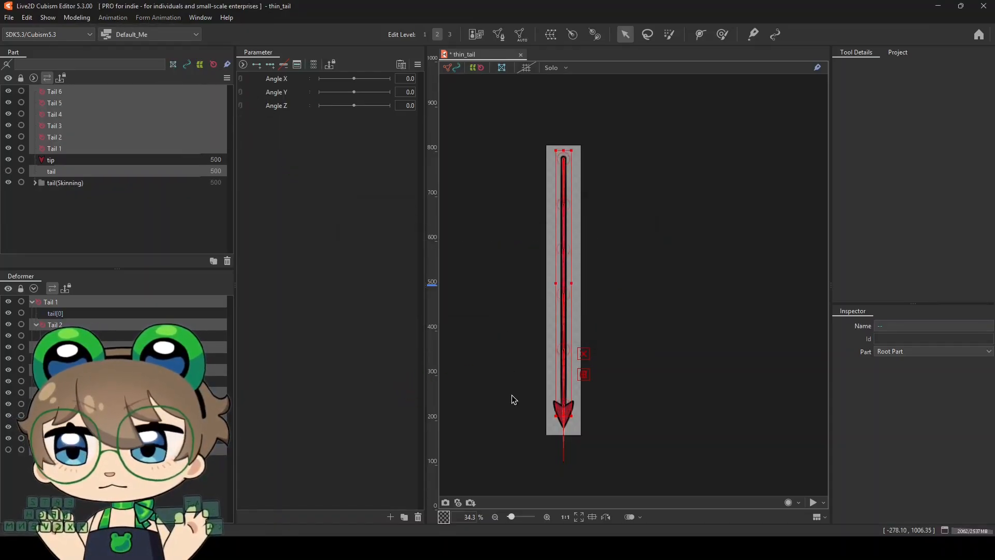
Examine how the skinned tail segments nest under the deformers and which glues join them along the tail
{"action": "left_click", "coordinate": [441, 449]}
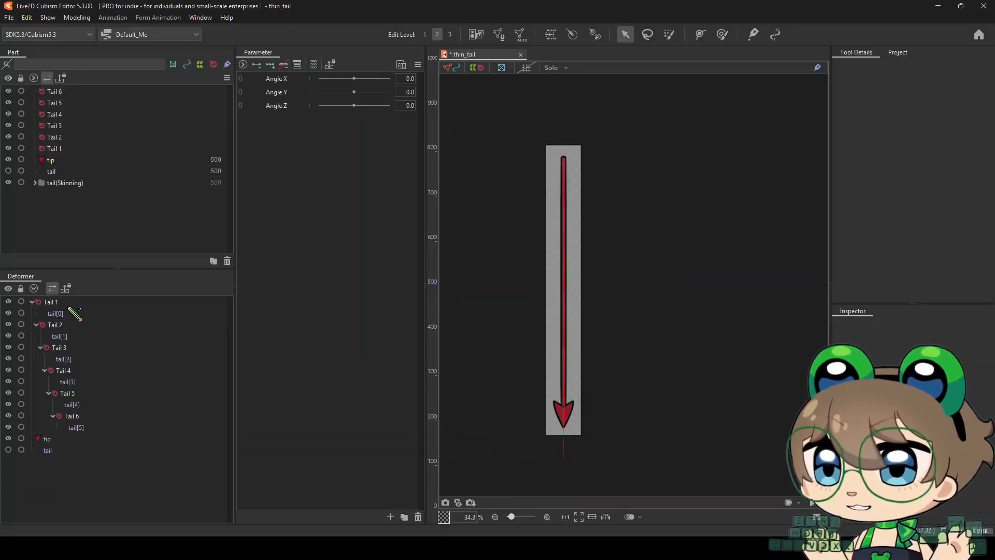
{"action": "left_click", "coordinate": [67, 303]}
{"action": "left_click", "coordinate": [67, 314], "text": "ctrl"}
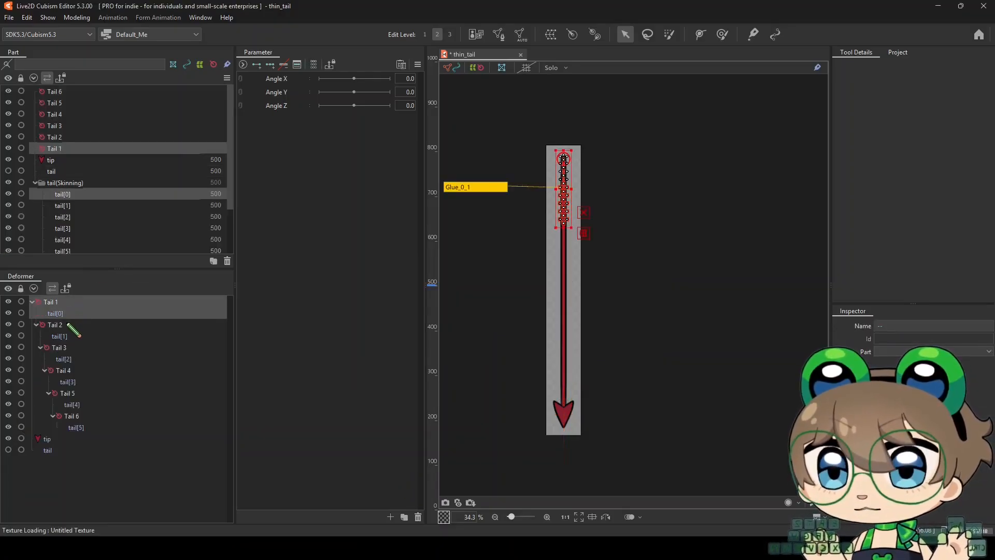
{"action": "left_click", "coordinate": [67, 325], "text": "ctrl"}
{"action": "left_click", "coordinate": [66, 337], "text": "ctrl"}
{"action": "left_click", "coordinate": [66, 348], "text": "ctrl"}
{"action": "left_click", "coordinate": [68, 359], "text": "ctrl"}
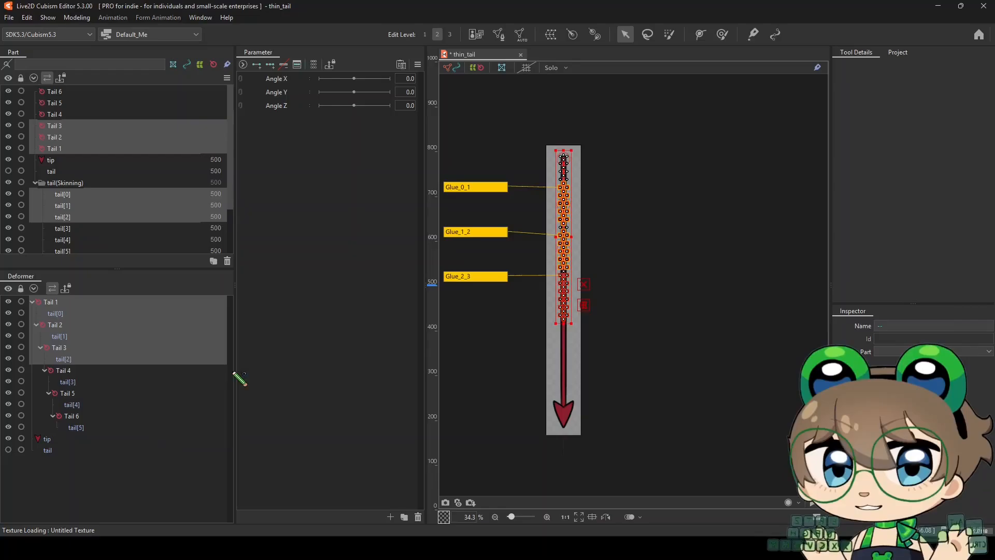
{"action": "scroll", "coordinate": [81, 156], "scroll_direction": "down", "scroll_amount": 2}
{"action": "left_click", "coordinate": [67, 203]}
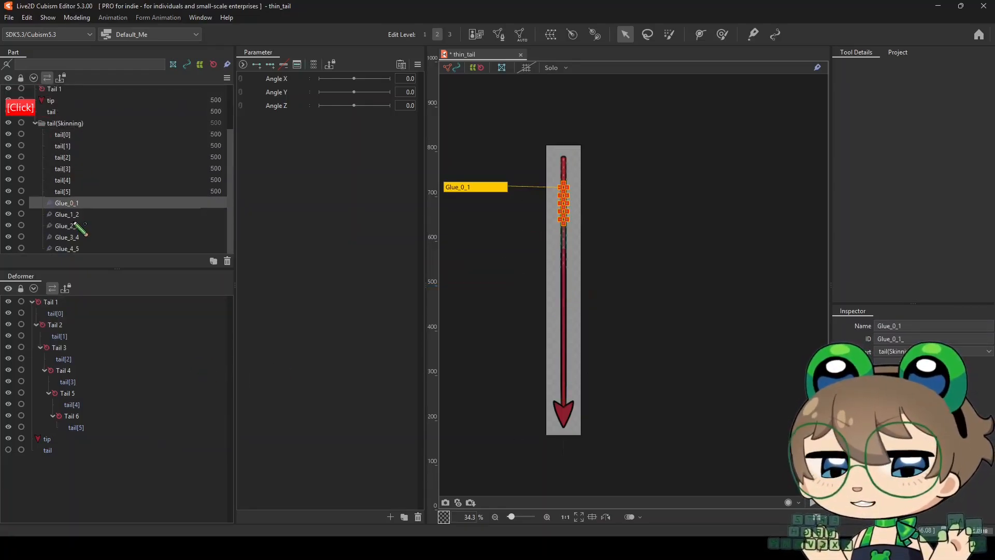
{"action": "left_click", "coordinate": [662, 260]}
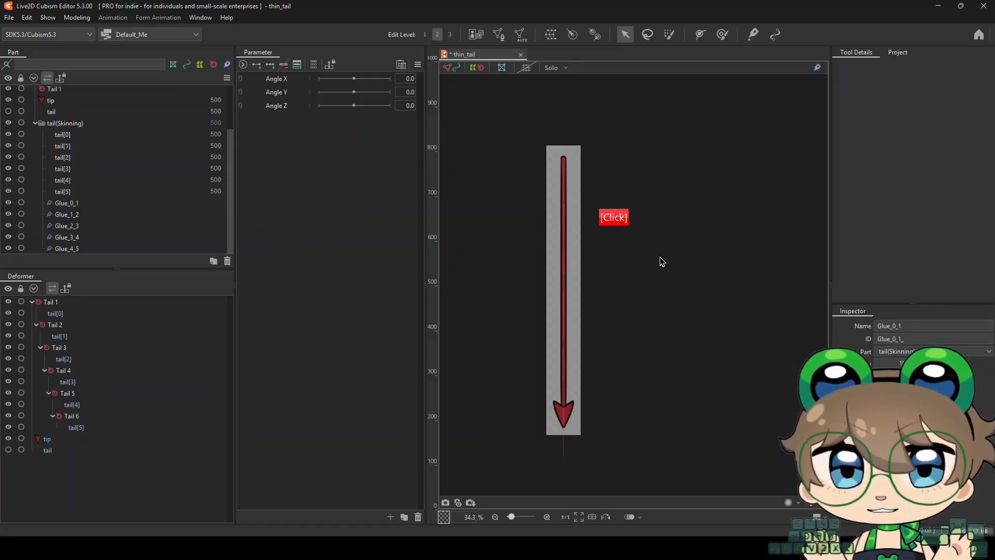
{"action": "scroll", "coordinate": [549, 176], "scroll_direction": "down", "scroll_amount": 2}
{"action": "scroll", "coordinate": [549, 180], "scroll_direction": "down", "scroll_amount": 1}
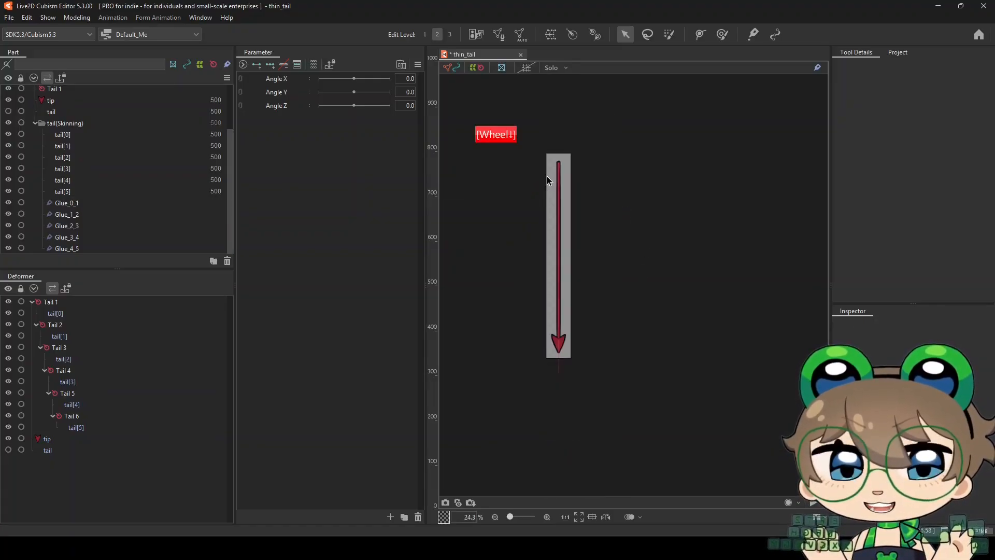
{"action": "scroll", "coordinate": [543, 198], "scroll_direction": "up", "scroll_amount": 1}
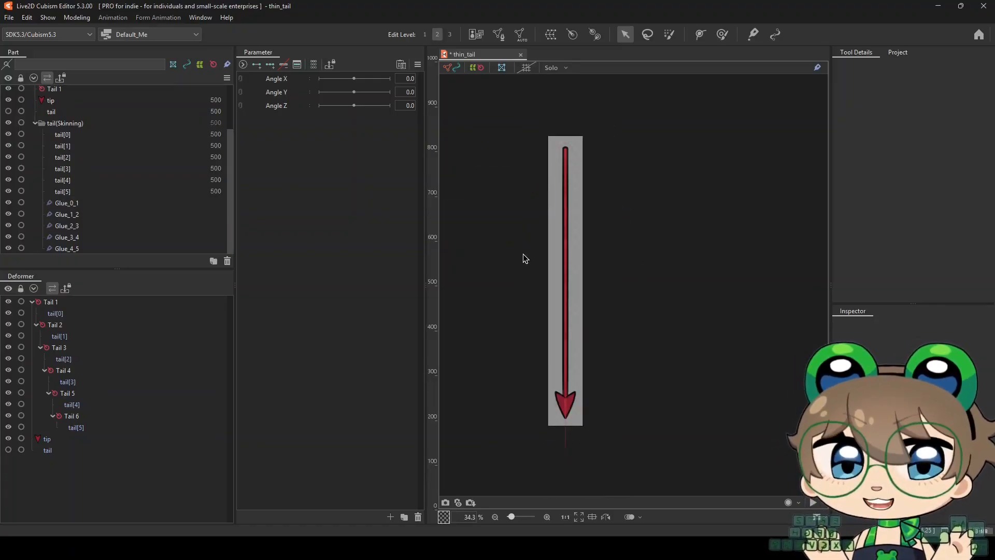
Select the chain from Tail 1 to tail[5] and review the Skinning commands, including parameter generation for rotation deformers, without running one
{"action": "left_click", "coordinate": [68, 302]}
{"action": "left_click", "coordinate": [85, 424], "text": "shift"}
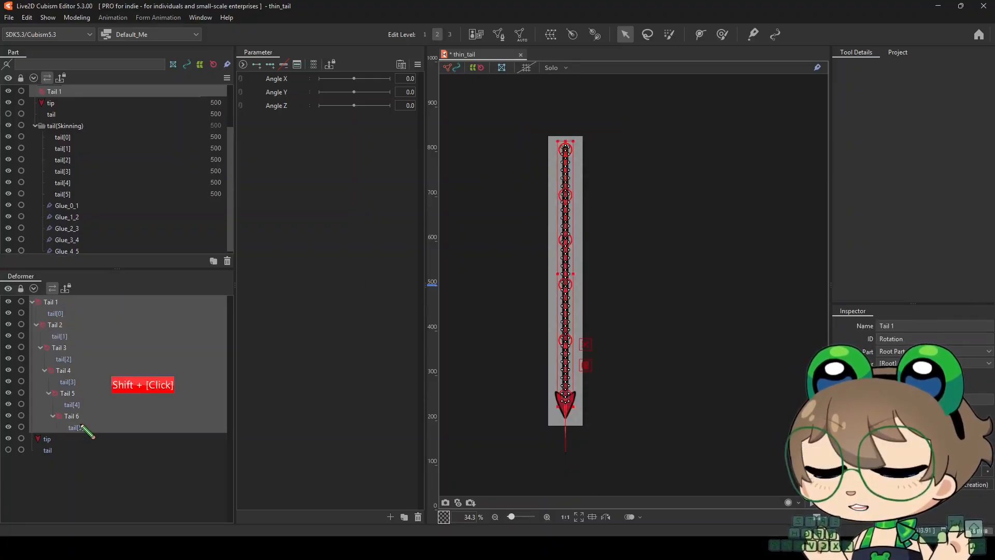
{"action": "left_click", "coordinate": [472, 318]}
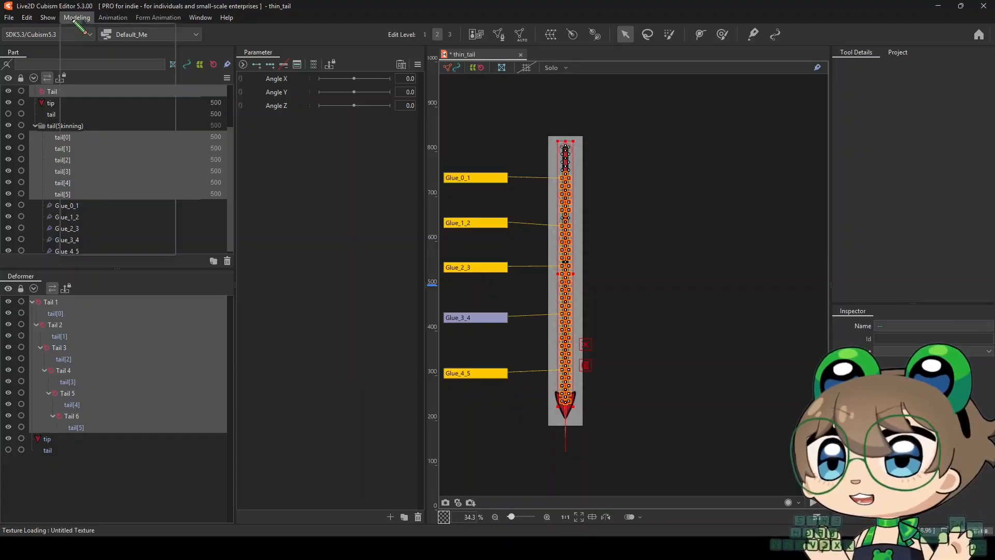
{"action": "left_click", "coordinate": [77, 17]}
{"action": "mouse_move", "coordinate": [92, 101]}
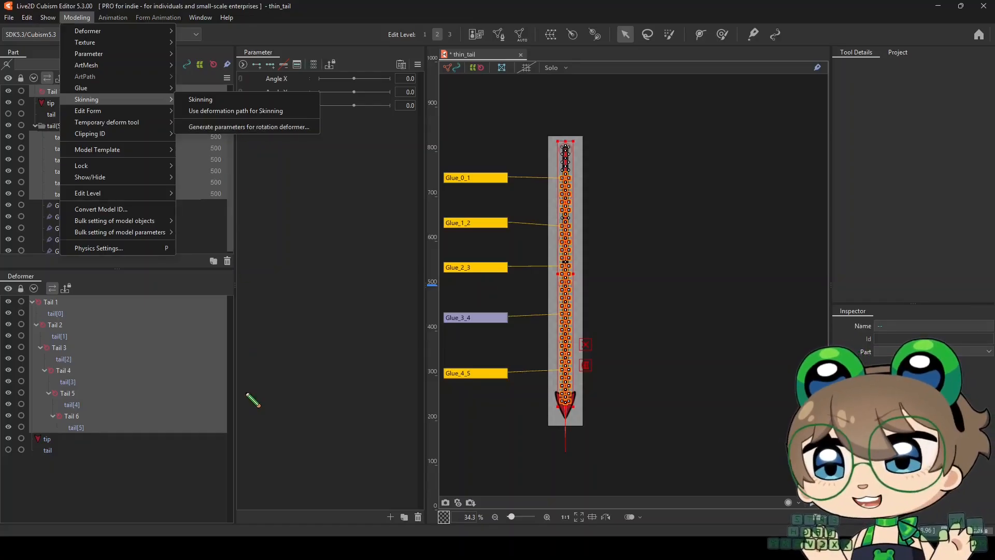
{"action": "left_click", "coordinate": [672, 299]}
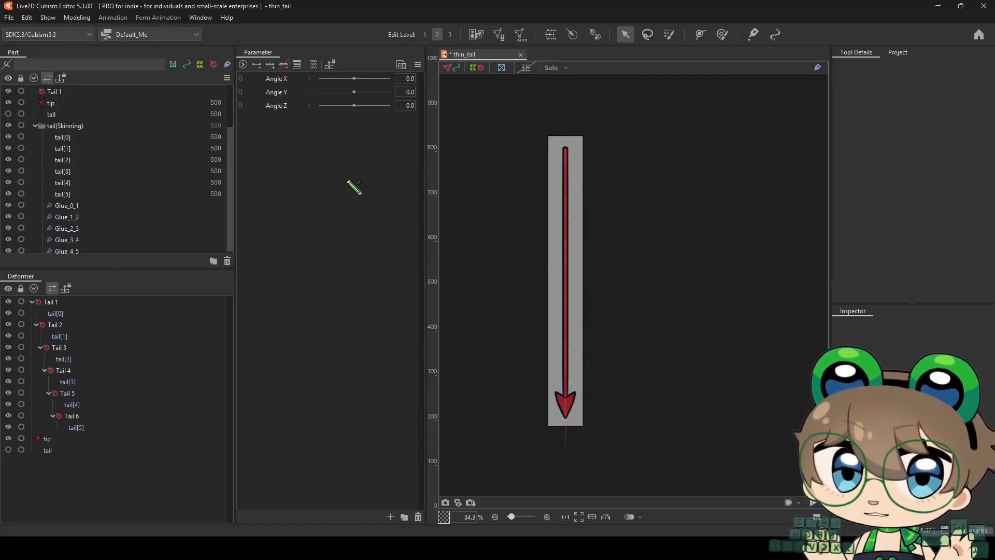
Start a new parameter after Angle Z with the name Tail 1 and the ID ParamTail1
{"action": "left_click", "coordinate": [299, 106]}
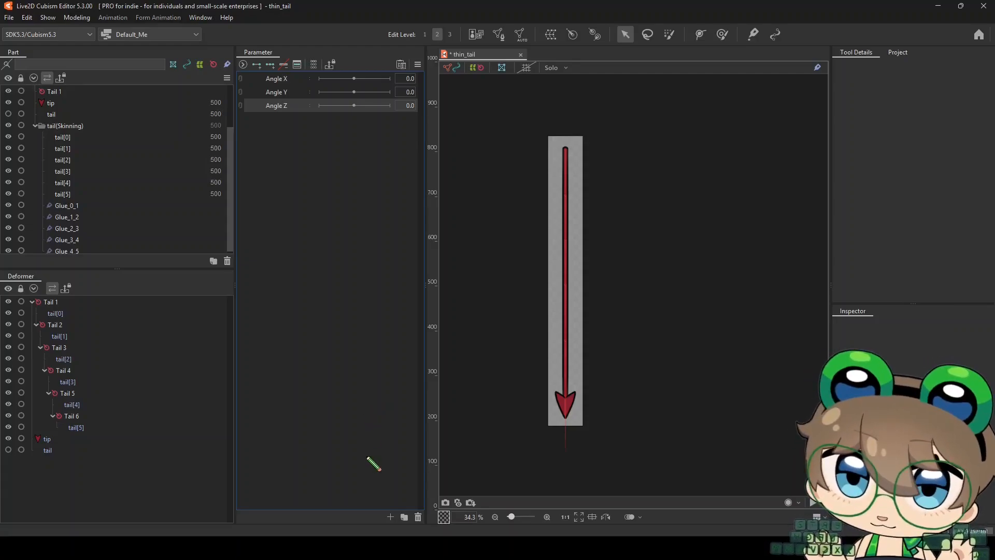
{"action": "left_click", "coordinate": [390, 516]}
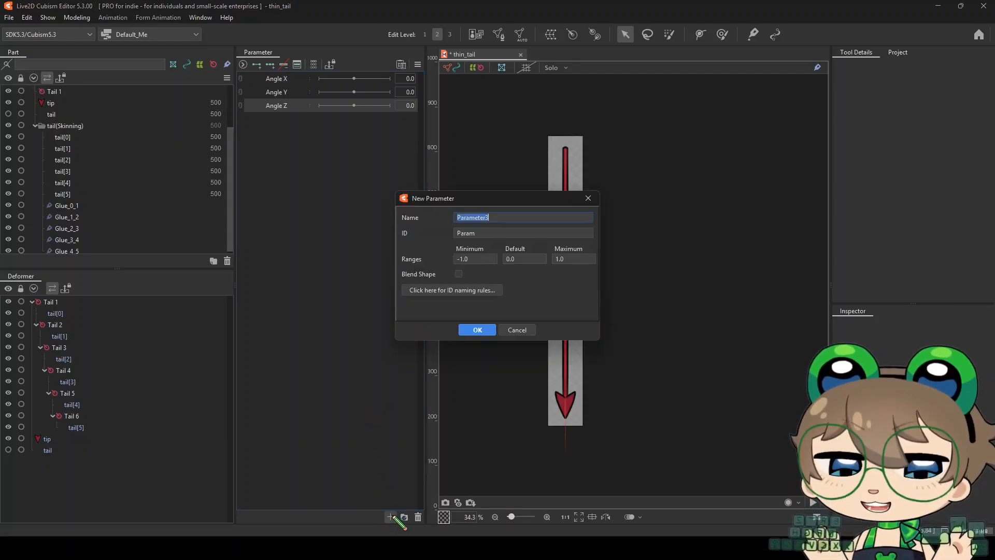
{"action": "left_click_drag", "start_coordinate": [486, 203], "coordinate": [393, 202]}
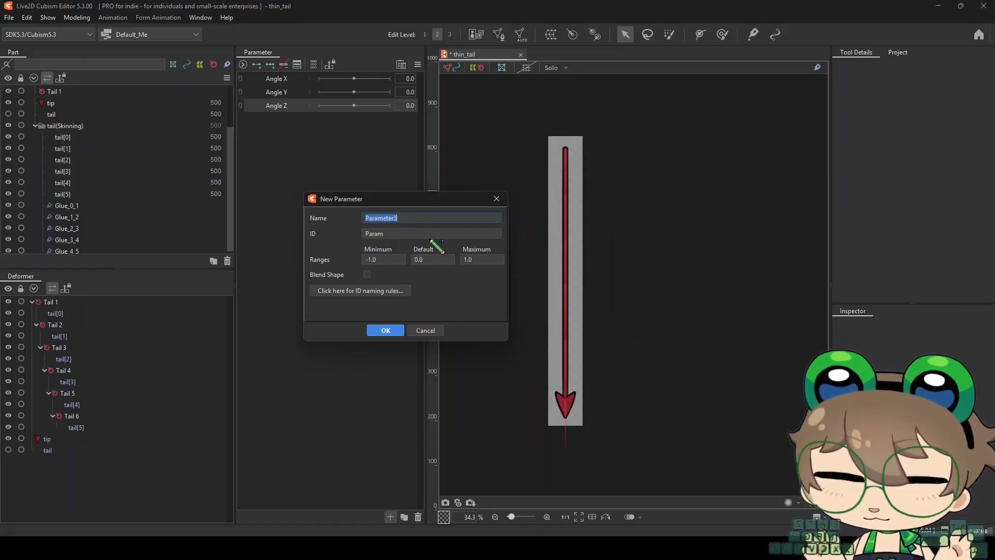
{"action": "type", "text": "Tai"}
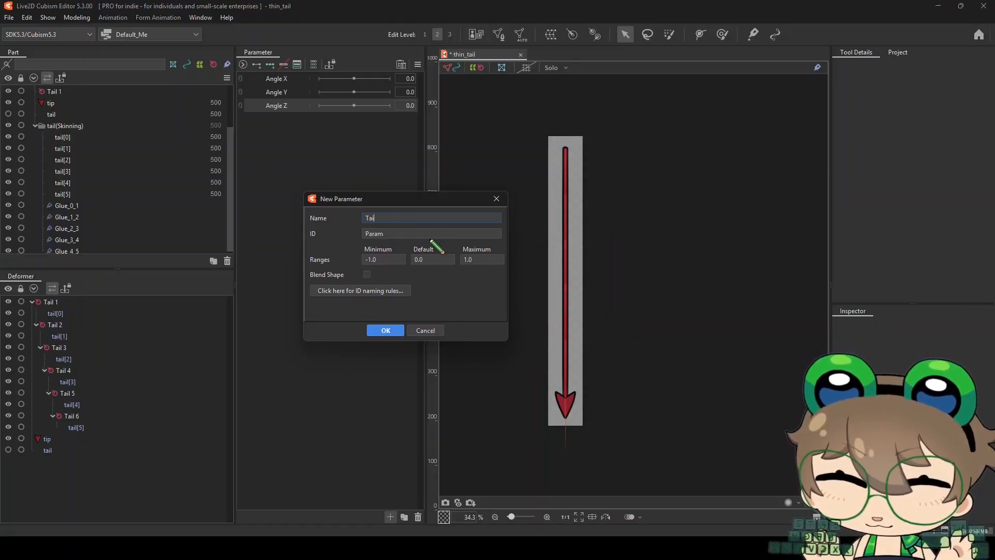
{"action": "type", "text": "l 1"}
{"action": "key", "text": "Tab"}
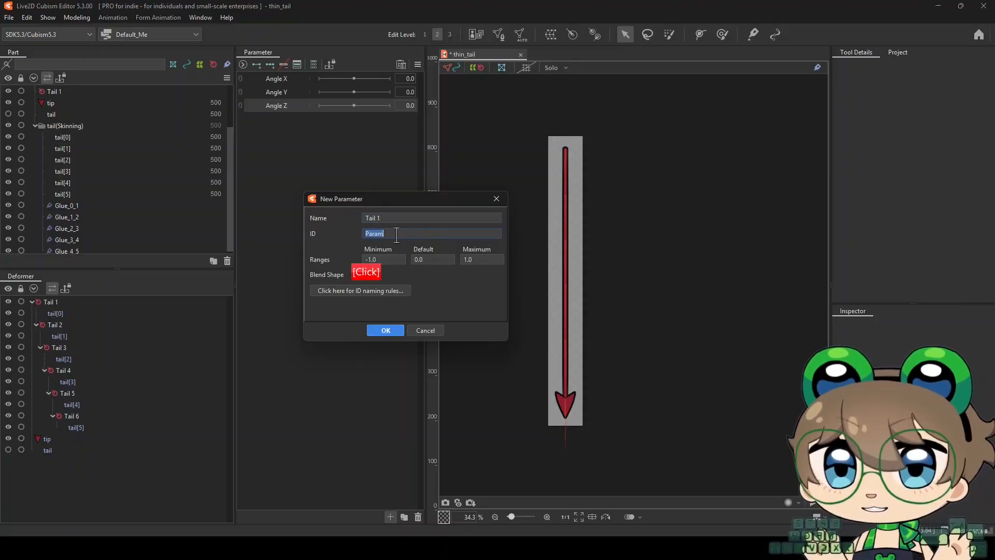
{"action": "left_click", "coordinate": [395, 233]}
{"action": "type", "text": "Tail"}
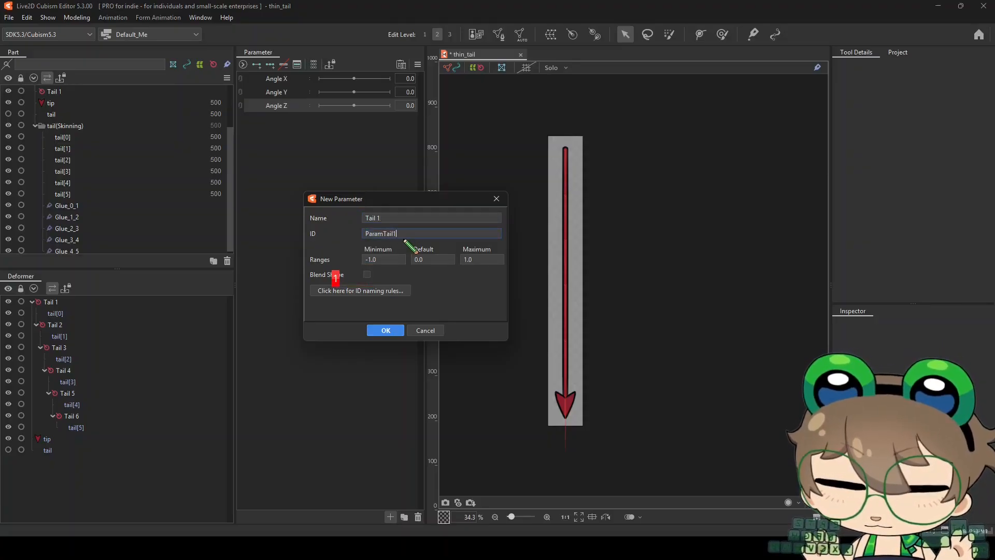
{"action": "type", "text": "1"}
Set the new parameter's range from -60 to 60, enable Blend Shape for it and create it
{"action": "double_click", "coordinate": [389, 260]}
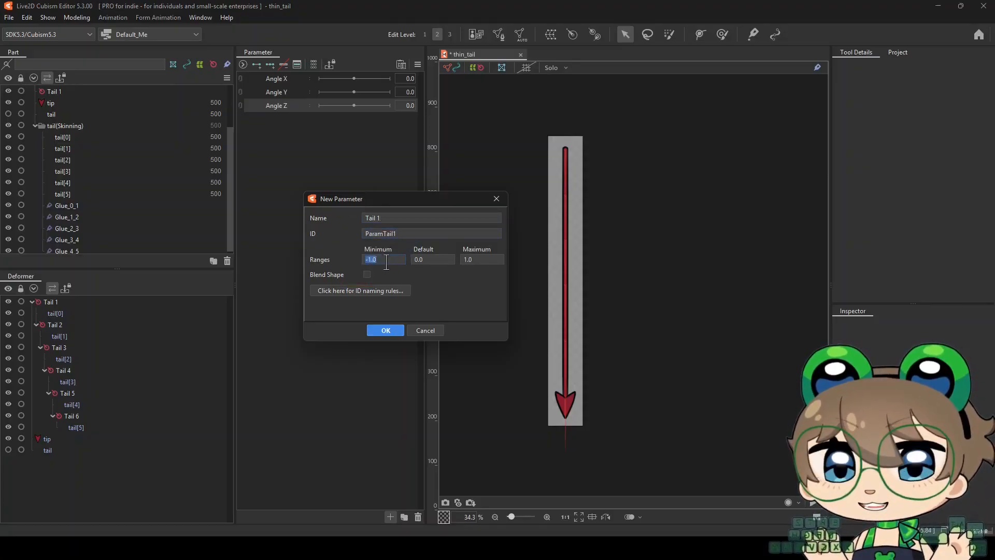
{"action": "type", "text": "-6"}
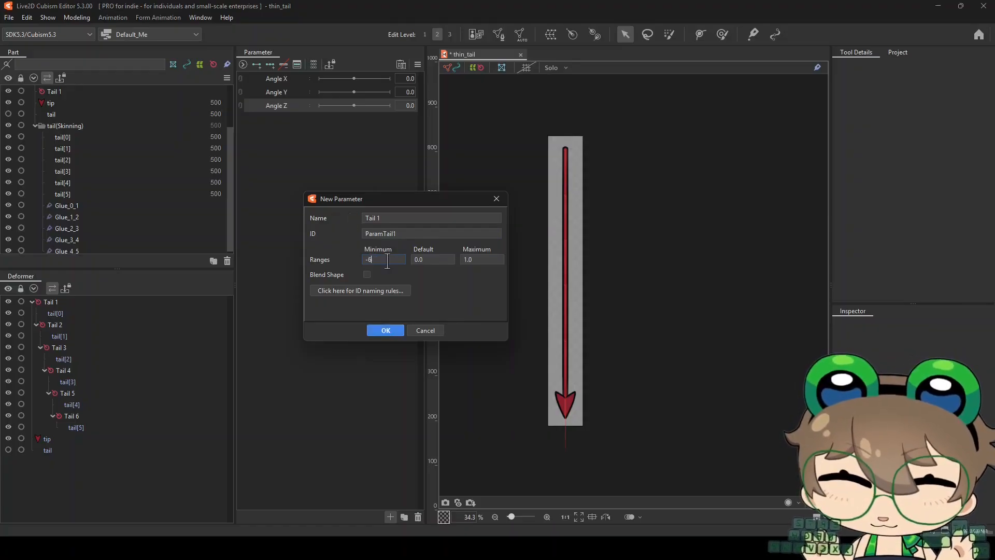
{"action": "type", "text": "0"}
{"action": "double_click", "coordinate": [486, 260]}
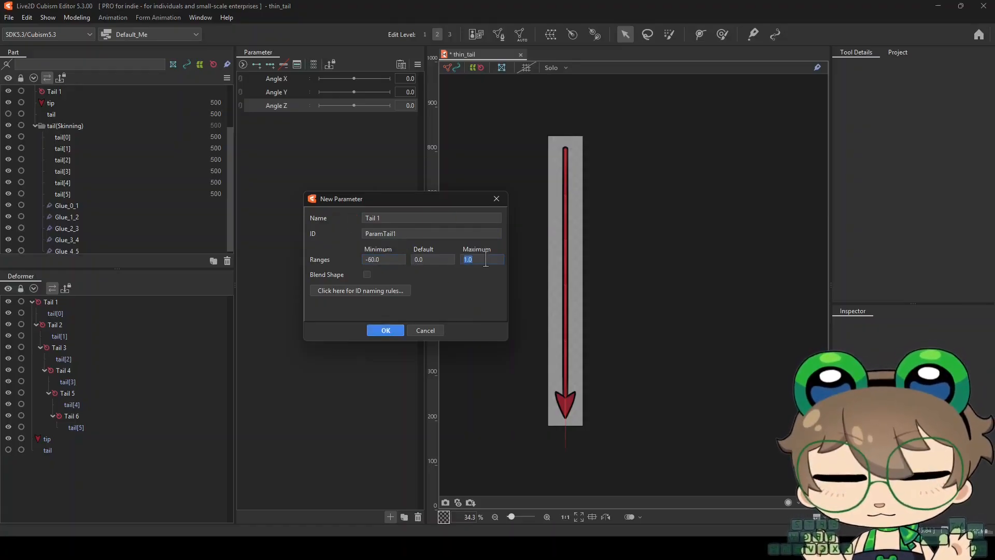
{"action": "type", "text": "60"}
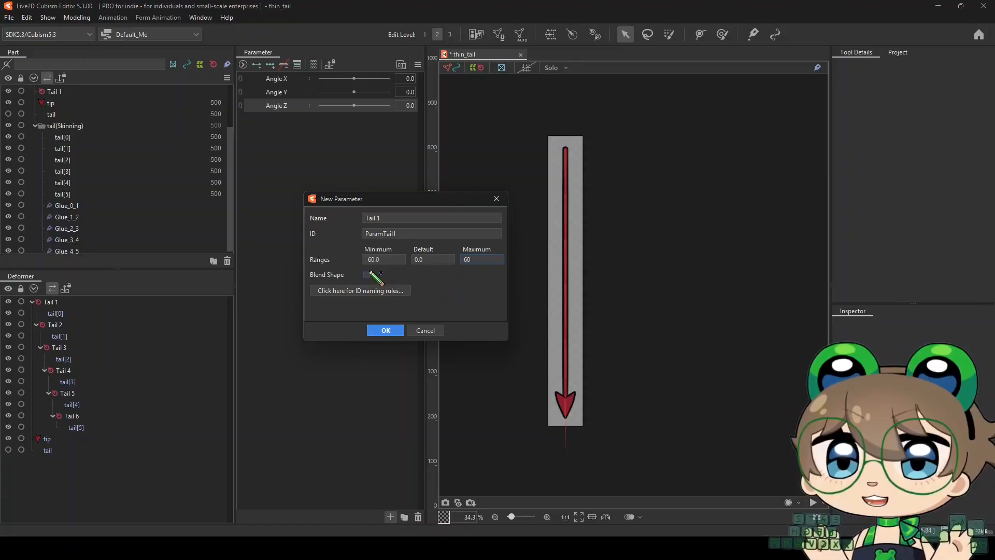
{"action": "left_click", "coordinate": [367, 274]}
{"action": "left_click", "coordinate": [384, 330]}
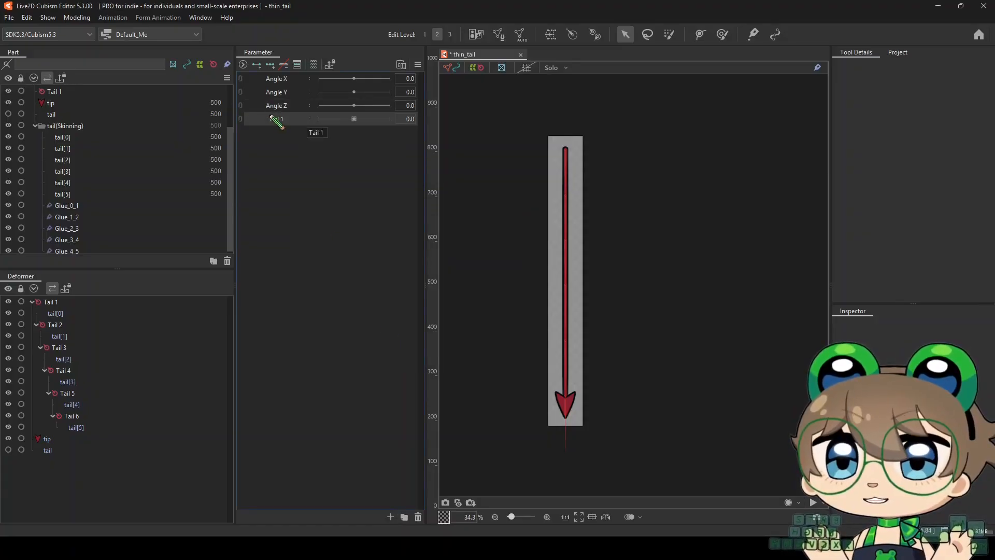
Duplicate the Tail 1 parameter successively to make Tail 2, Tail 3, Tail 4 and Tail 5
{"action": "right_click", "coordinate": [271, 119]}
{"action": "left_click", "coordinate": [281, 147]}
{"action": "right_click", "coordinate": [279, 136]}
{"action": "left_click", "coordinate": [282, 165]}
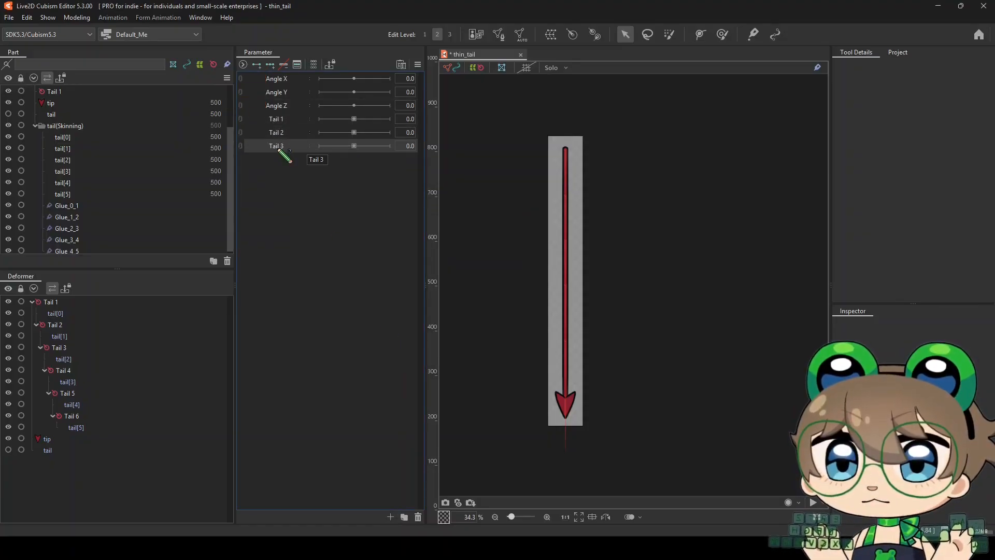
{"action": "right_click", "coordinate": [278, 150]}
{"action": "left_click", "coordinate": [284, 179]}
{"action": "right_click", "coordinate": [281, 159]}
{"action": "left_click", "coordinate": [287, 188]}
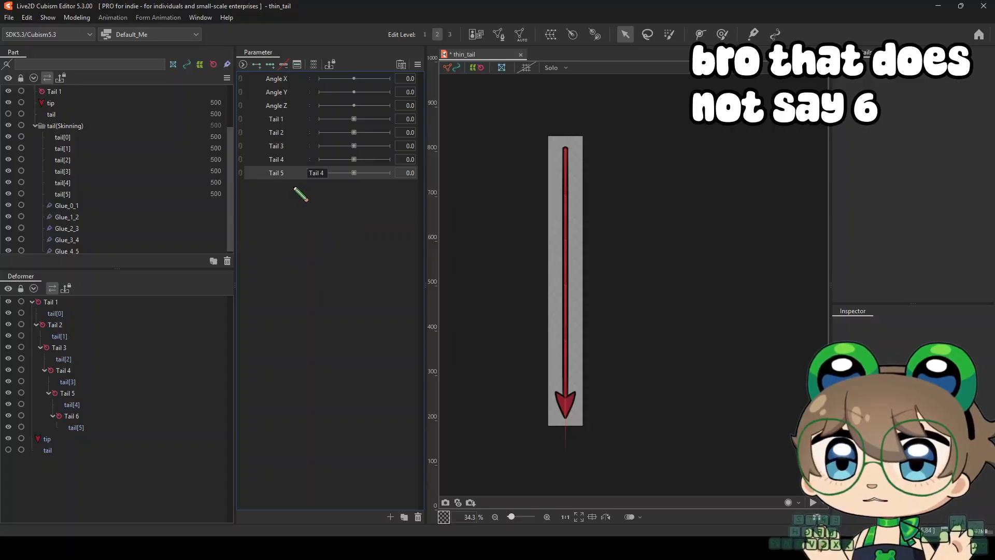
Add keys on the Tail 1 parameter for the Tail 1 deformer and rotate the deformer out to the right at value 60
{"action": "left_click", "coordinate": [70, 303]}
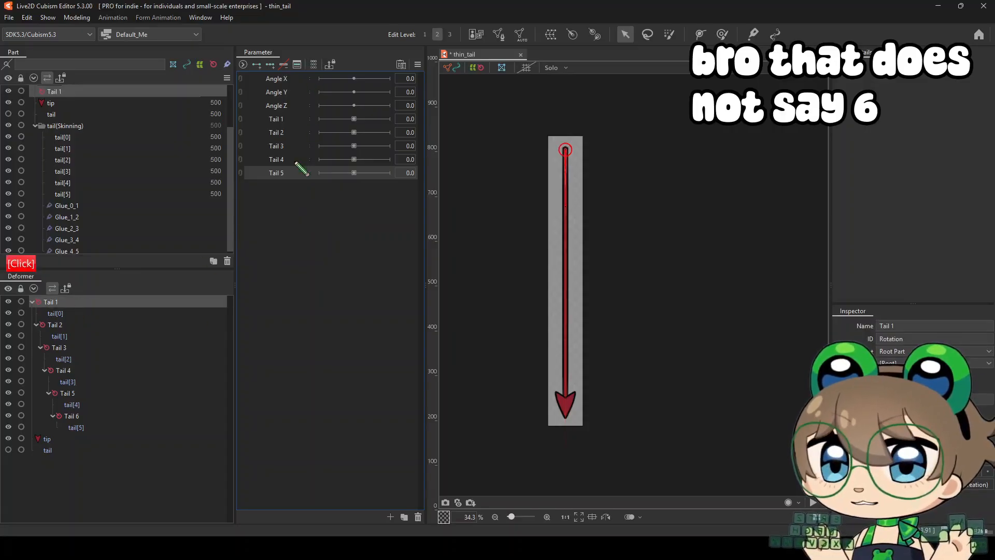
{"action": "left_click", "coordinate": [293, 120]}
{"action": "scroll", "coordinate": [531, 137], "scroll_direction": "up", "scroll_amount": 3}
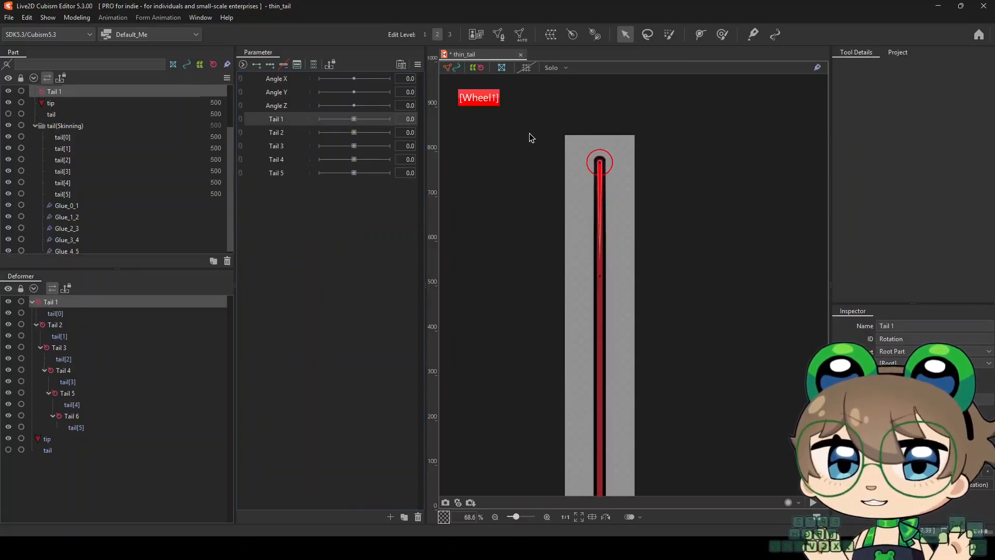
{"action": "left_click", "coordinate": [270, 64]}
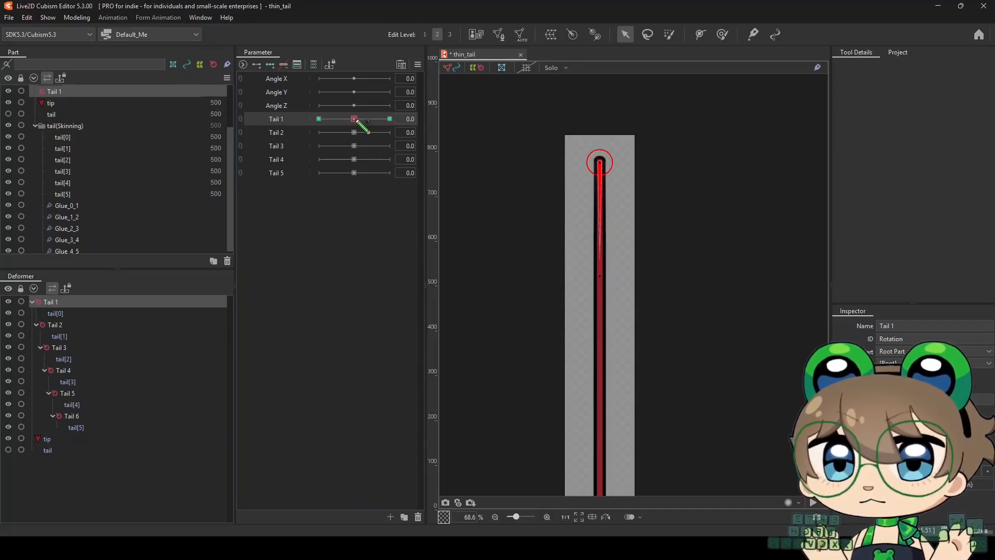
{"action": "left_click_drag", "start_coordinate": [357, 119], "coordinate": [390, 119]}
{"action": "left_click_drag", "start_coordinate": [626, 281], "coordinate": [676, 282]}
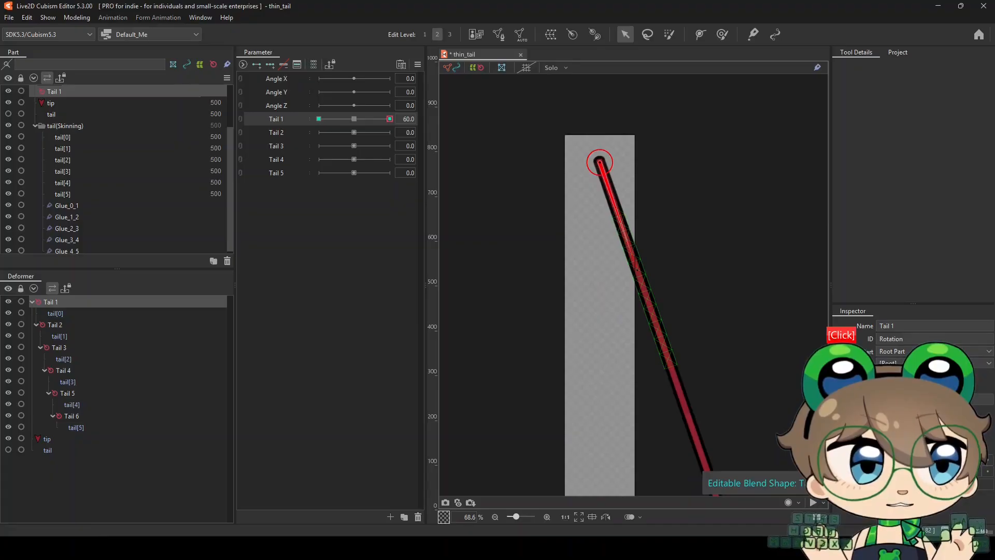
{"action": "key", "text": "Return"}
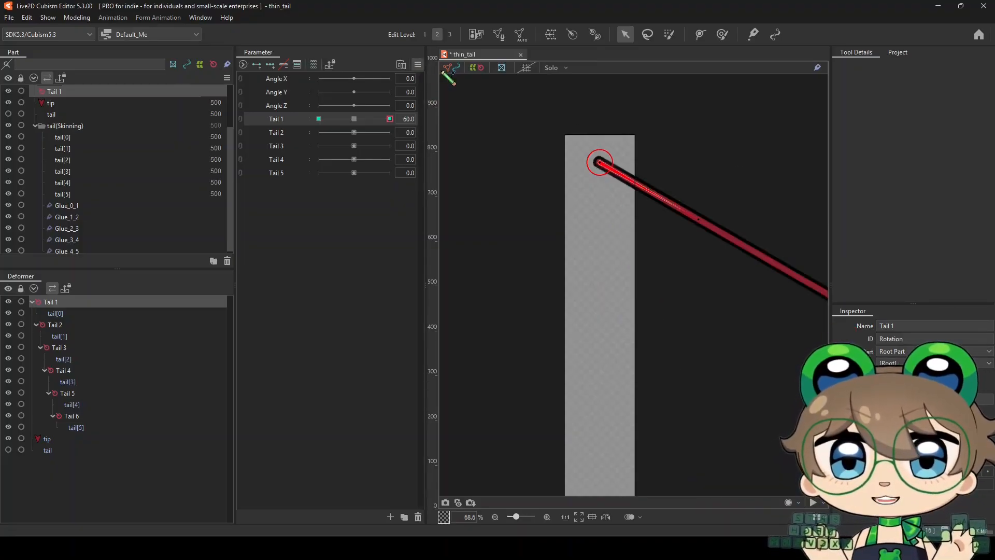
Mirror the Tail 1 deformer's pose with Motion Mirroring, flipped horizontally, and test the Tail 1 parameter
{"action": "left_click", "coordinate": [418, 64]}
{"action": "left_click", "coordinate": [467, 152]}
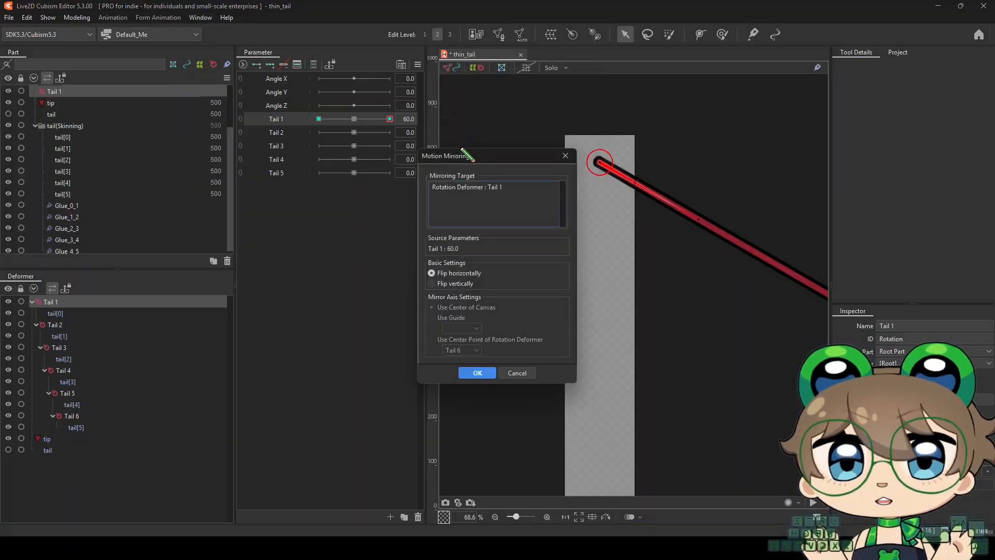
{"action": "left_click", "coordinate": [478, 373]}
{"action": "left_click_drag", "start_coordinate": [392, 120], "coordinate": [456, 139]}
Try adding keys on the Tail 2 parameter for the Tail 2 deformer and extending the selection down to Tail 6
{"action": "left_click", "coordinate": [77, 327]}
{"action": "left_click", "coordinate": [281, 133]}
{"action": "left_click", "coordinate": [270, 65]}
{"action": "left_click", "coordinate": [356, 133]}
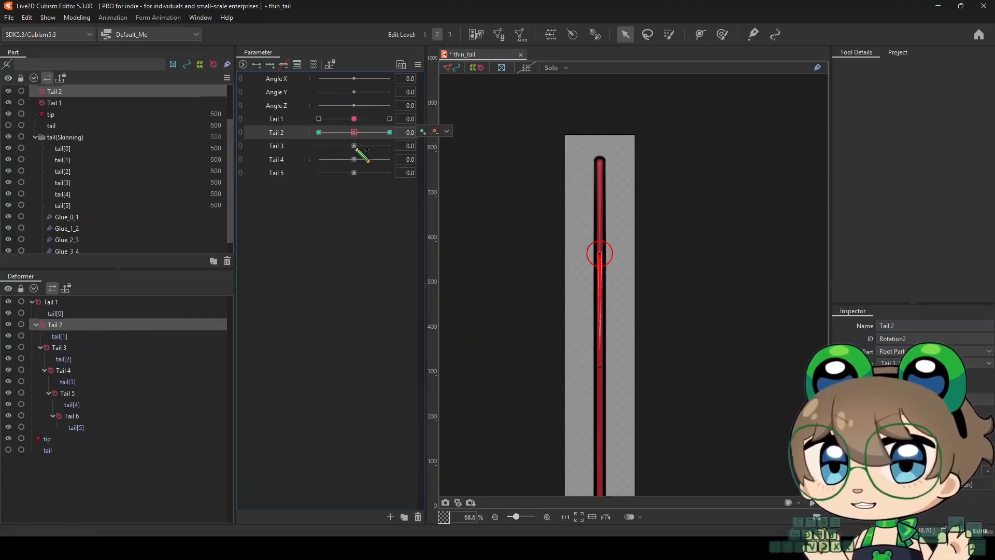
{"action": "left_click", "coordinate": [82, 347], "text": "ctrl"}
{"action": "left_click", "coordinate": [80, 370], "text": "ctrl"}
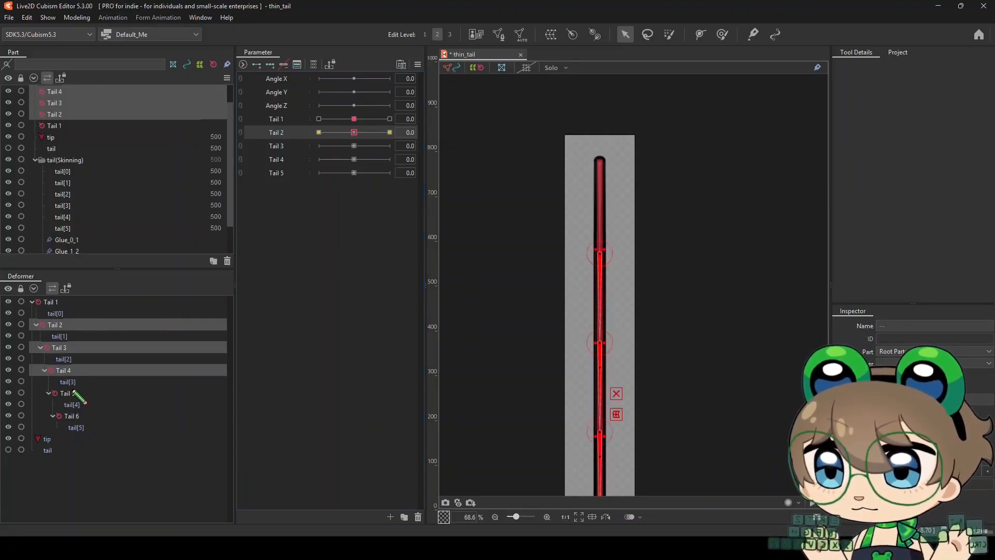
{"action": "left_click", "coordinate": [79, 393], "text": "ctrl"}
{"action": "left_click", "coordinate": [72, 416], "text": "ctrl"}
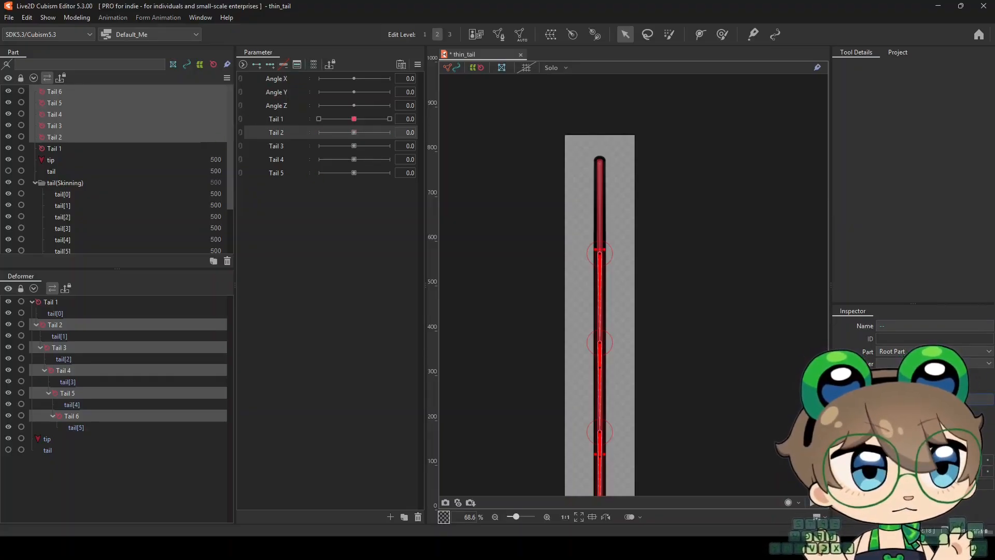
Add three keys on the Tail 2 parameter for only the Tail 2 deformer and set its angle to 60 at value 60
{"action": "left_click", "coordinate": [96, 326]}
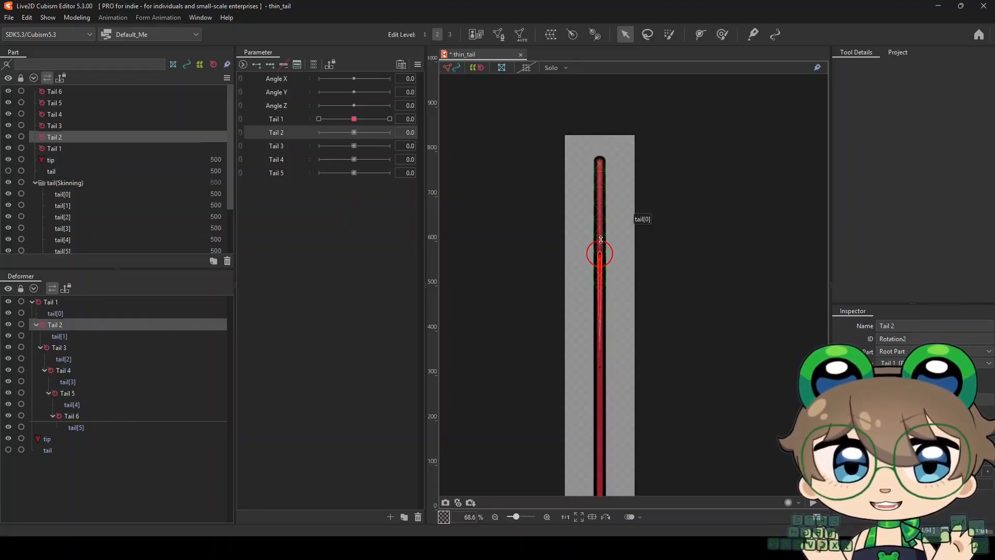
{"action": "left_click", "coordinate": [270, 65]}
{"action": "left_click", "coordinate": [390, 133]}
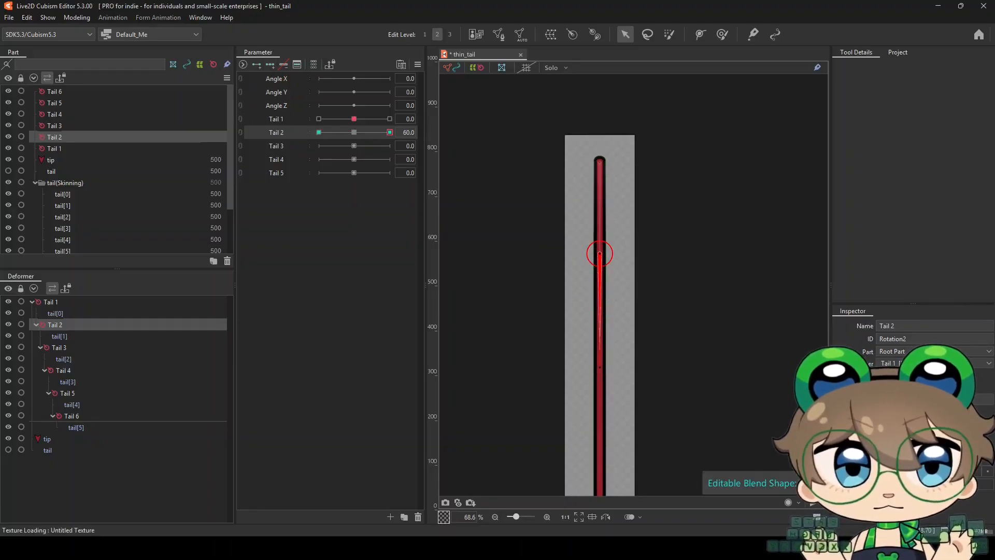
{"action": "left_click", "coordinate": [904, 375]}
{"action": "type", "text": "60"}
{"action": "key", "text": "Return"}
Mirror the Tail 2 deformer's pose to the opposite key with Motion Mirroring and reset the Tail 2 parameter to 0
{"action": "left_click", "coordinate": [417, 65]}
{"action": "left_click", "coordinate": [456, 150]}
{"action": "key", "text": "Return"}
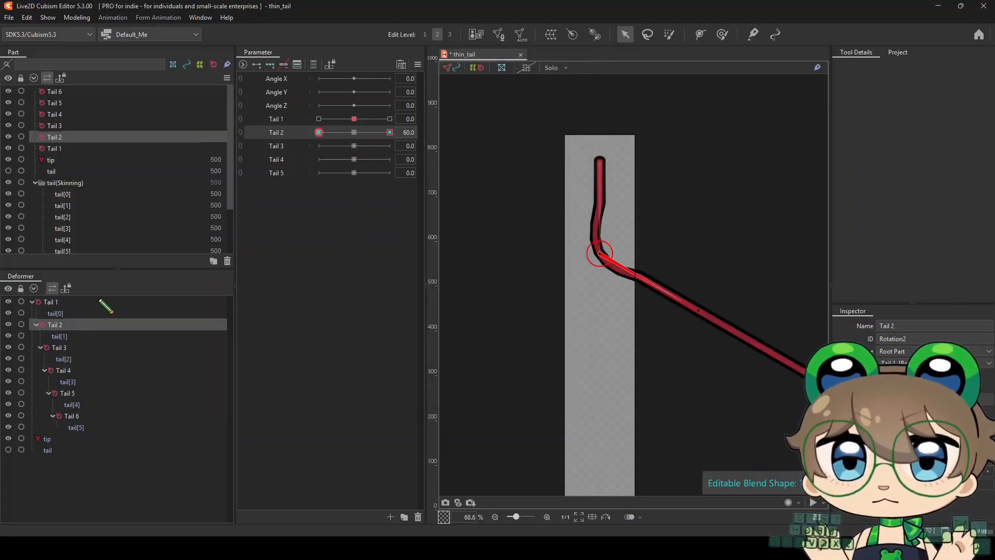
{"action": "left_click", "coordinate": [355, 133]}
Add three keys on the Tail 3 parameter for the Tail 3 deformer and set its angle to 60 at value 60
{"action": "left_click", "coordinate": [85, 348]}
{"action": "left_click", "coordinate": [276, 146]}
{"action": "left_click", "coordinate": [270, 64]}
{"action": "left_click", "coordinate": [390, 146]}
{"action": "left_click", "coordinate": [904, 375]}
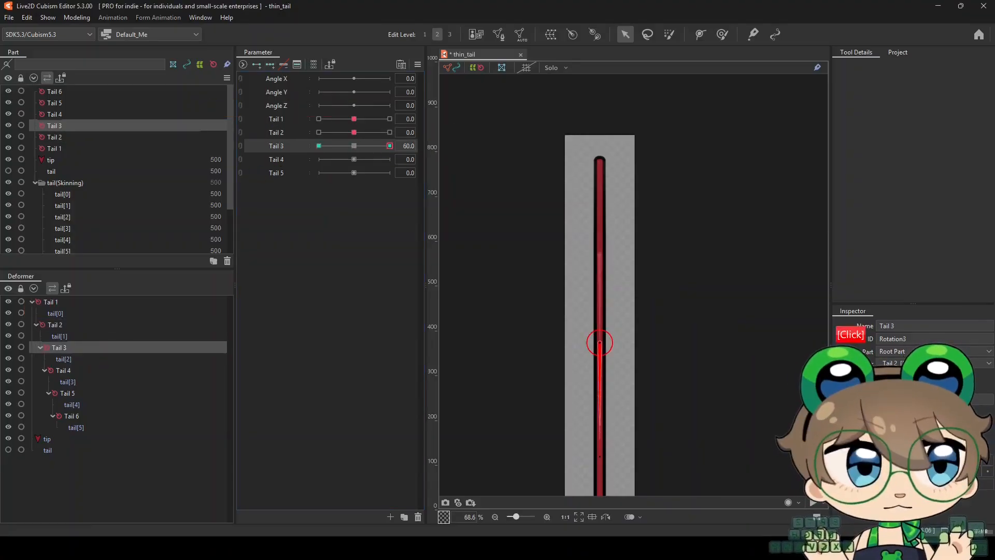
{"action": "type", "text": "60"}
{"action": "key", "text": "Return"}
Mirror the Tail 3 deformer's pose to the opposite key with Motion Mirroring and reset the Tail 3 parameter to 0
{"action": "left_click", "coordinate": [418, 65]}
{"action": "left_click", "coordinate": [456, 150]}
{"action": "left_click", "coordinate": [477, 373]}
{"action": "right_click", "coordinate": [354, 146]}
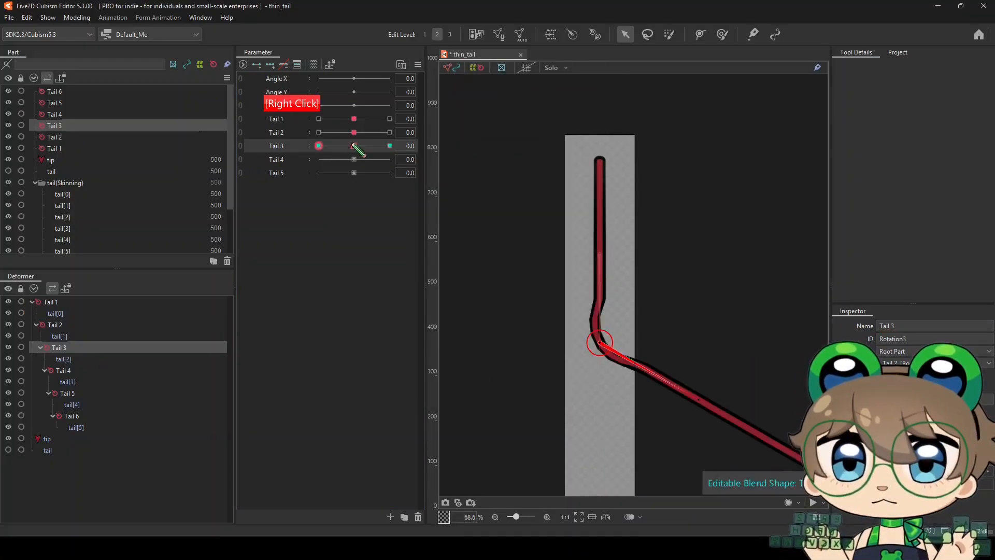
Add three keys on the Tail 4 parameter for the Tail 4 deformer and set its angle to 60 at value 60
{"action": "left_click", "coordinate": [79, 371]}
{"action": "left_click", "coordinate": [297, 158]}
{"action": "left_click", "coordinate": [270, 65]}
{"action": "left_click", "coordinate": [390, 160]}
{"action": "left_click", "coordinate": [925, 375]}
{"action": "type", "text": "60"}
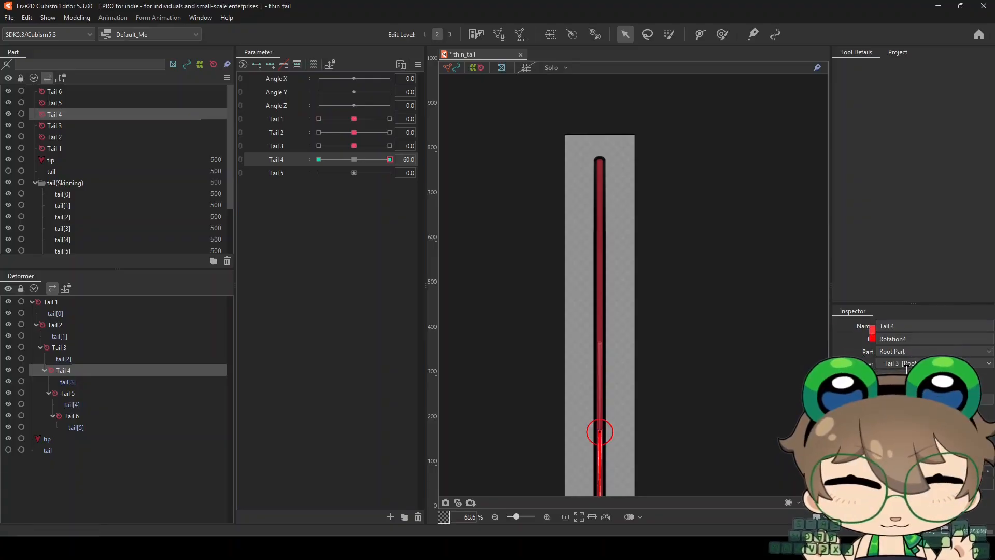
{"action": "key", "text": "Return"}
Mirror the Tail 4 deformer's pose to the opposite key with Motion Mirroring and reset the Tail 4 parameter to 0
{"action": "left_click", "coordinate": [417, 65]}
{"action": "left_click", "coordinate": [457, 151]}
{"action": "left_click", "coordinate": [477, 374]}
{"action": "right_click", "coordinate": [355, 159]}
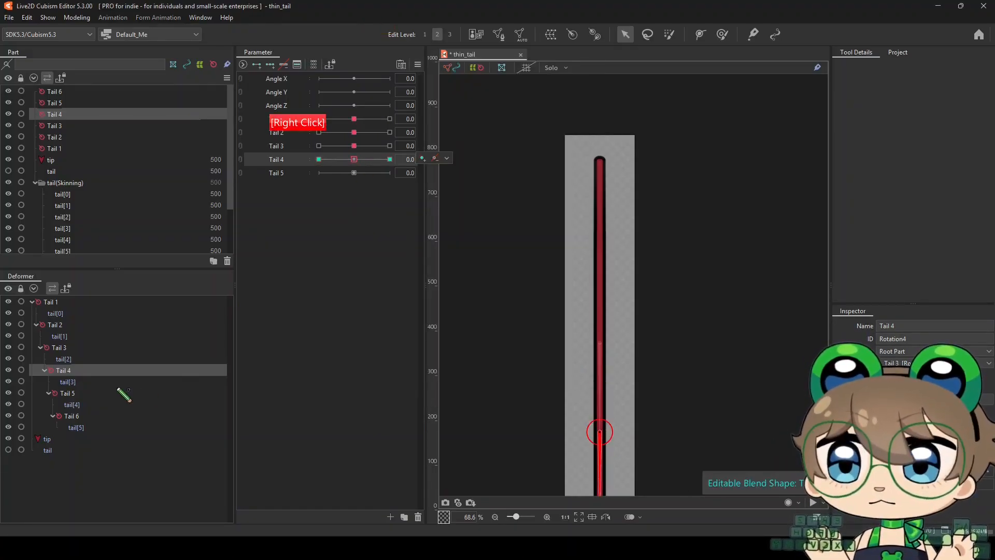
Add three keys on the Tail 5 parameter for the Tail 5 deformer and rotate the deformer out to the right at value 60
{"action": "left_click", "coordinate": [68, 393]}
{"action": "left_click", "coordinate": [280, 173]}
{"action": "left_click", "coordinate": [270, 65]}
{"action": "left_click", "coordinate": [390, 172]}
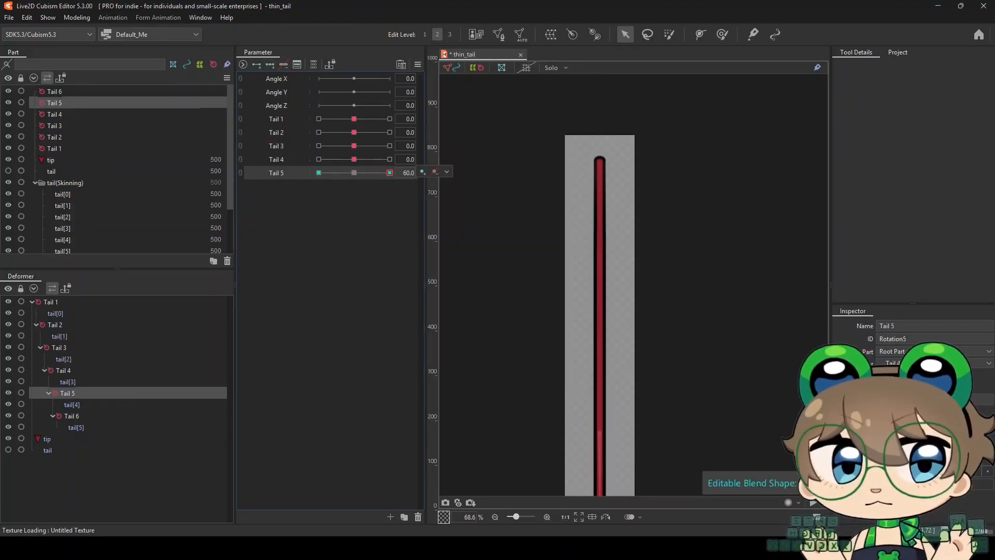
{"action": "key", "text": "Return"}
Mirror the Tail 5 deformer's pose to the opposite key with Motion Mirroring and reset the Tail 5 parameter to 0
{"action": "left_click", "coordinate": [417, 65]}
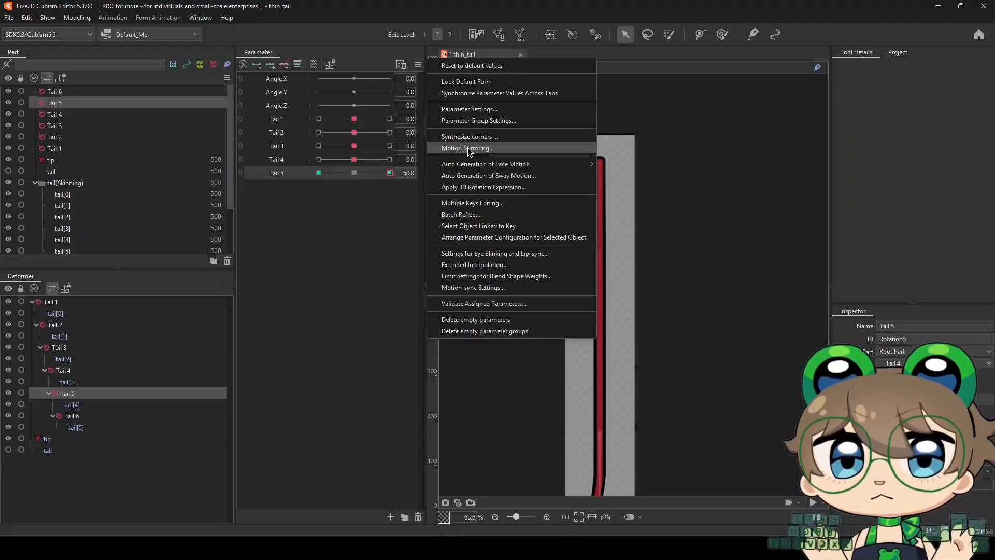
{"action": "left_click", "coordinate": [468, 149]}
{"action": "left_click", "coordinate": [477, 373]}
{"action": "right_click", "coordinate": [355, 173]}
Duplicate the Tail 5 parameter as Tail 6 and add three keys on it for the Tail 6 deformer, posing it at value 60
{"action": "right_click", "coordinate": [285, 177]}
{"action": "left_click", "coordinate": [323, 205]}
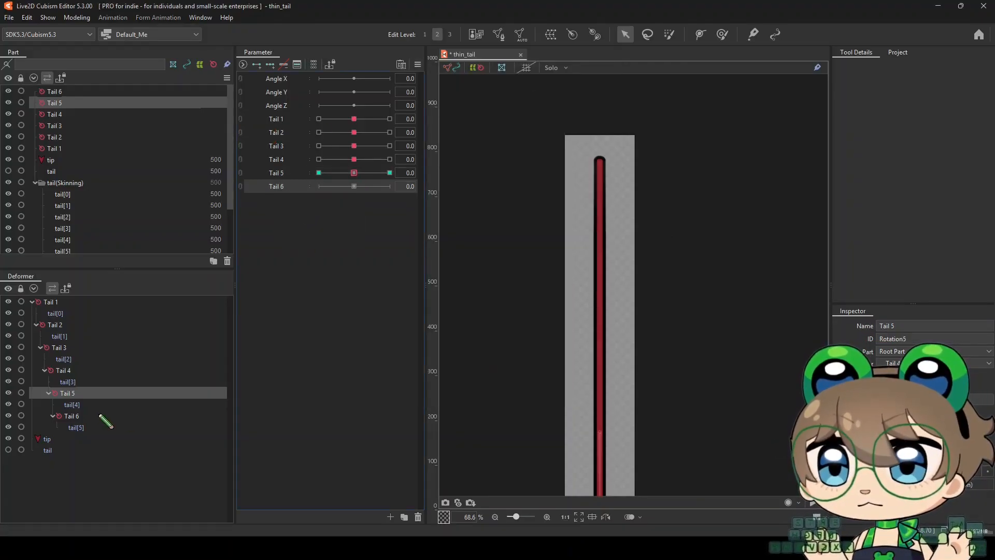
{"action": "left_click", "coordinate": [99, 416]}
{"action": "left_click", "coordinate": [270, 65]}
{"action": "left_click", "coordinate": [390, 186]}
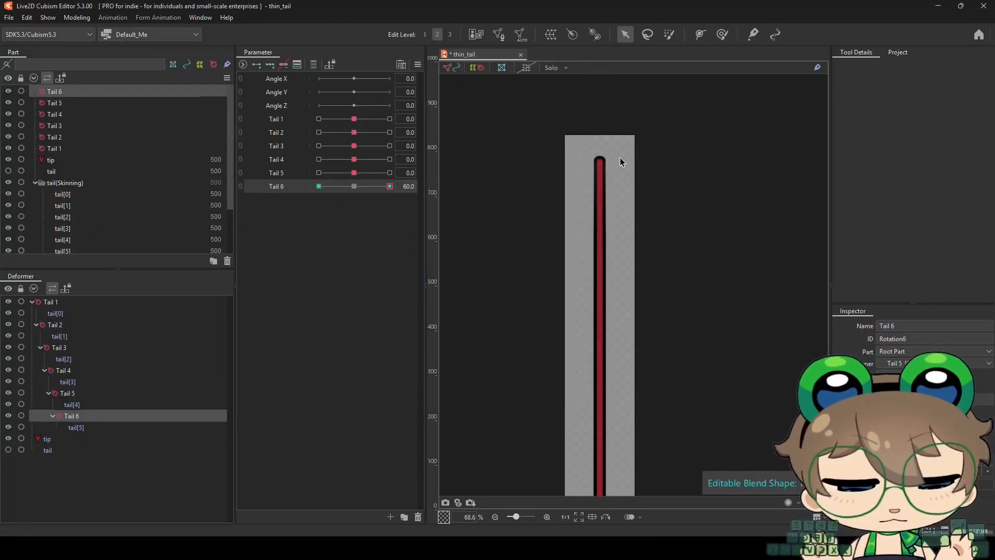
Mirror the Tail 6 deformer's pose to the opposite key with Motion Mirroring and reset the Tail 6 parameter to 0
{"action": "left_click", "coordinate": [417, 65]}
{"action": "left_click", "coordinate": [469, 150]}
{"action": "left_click", "coordinate": [478, 381]}
{"action": "left_click", "coordinate": [354, 186]}
{"action": "scroll", "coordinate": [593, 223], "scroll_direction": "down", "scroll_amount": 3}
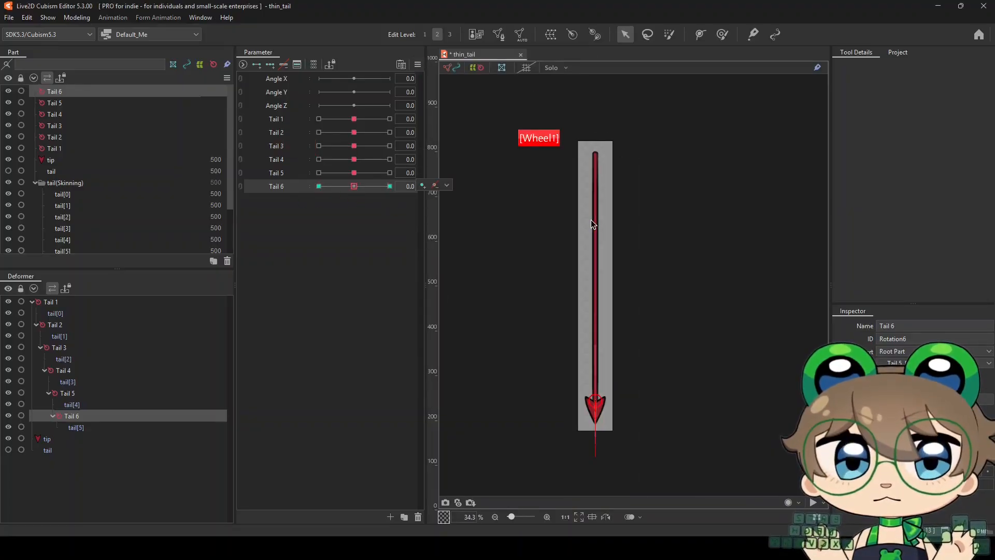
{"action": "scroll", "coordinate": [591, 167], "scroll_direction": "up", "scroll_amount": 2}
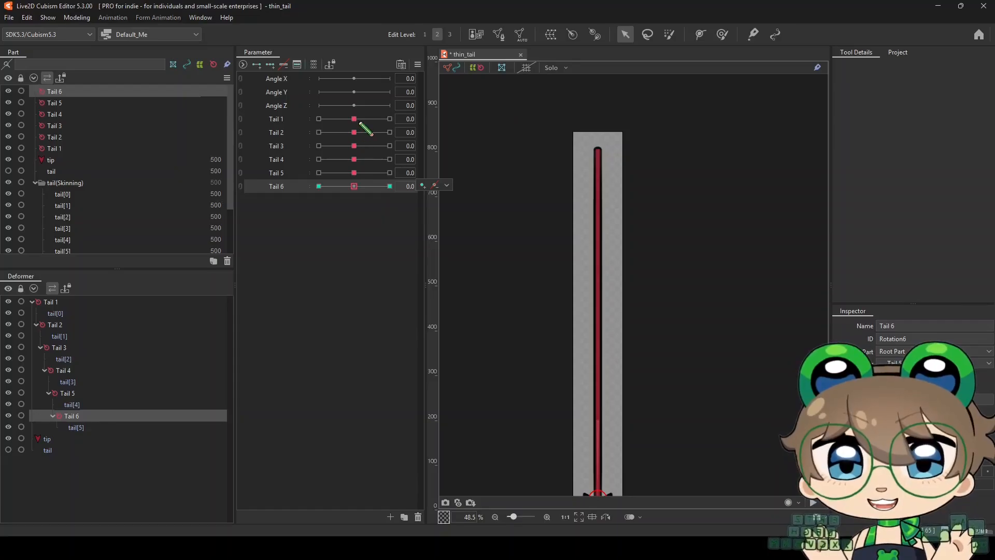
Test the Tail 1 parameter at 60 and at -60 with nothing selected, and return it to 0
{"action": "left_click_drag", "start_coordinate": [355, 122], "coordinate": [390, 119]}
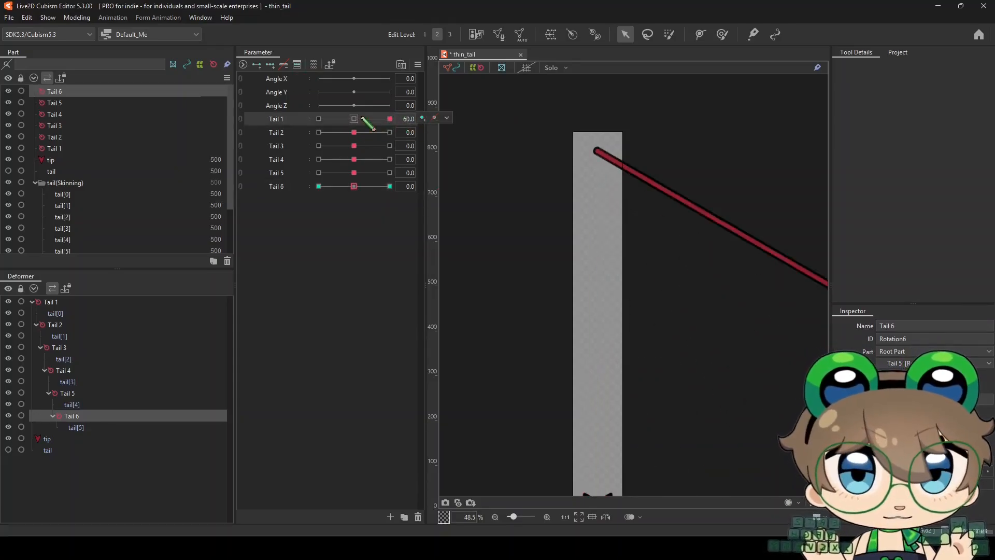
{"action": "left_click", "coordinate": [354, 119]}
{"action": "scroll", "coordinate": [596, 123], "scroll_direction": "down", "scroll_amount": 3}
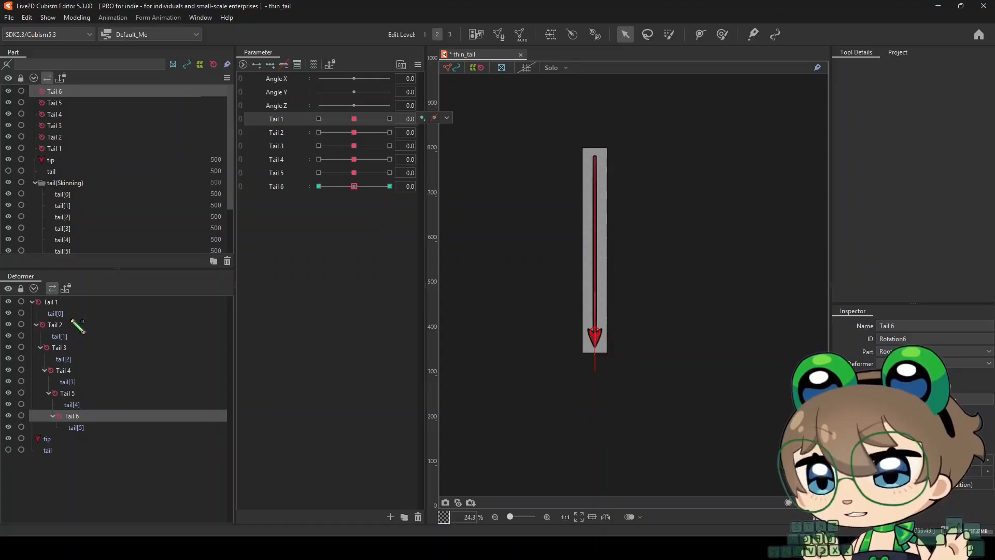
{"action": "left_click", "coordinate": [510, 263]}
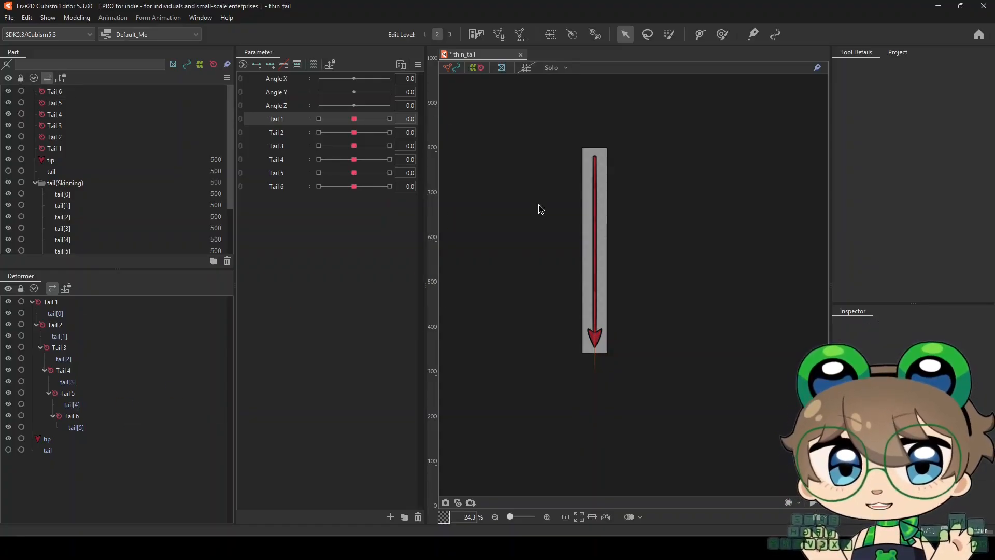
{"action": "scroll", "coordinate": [539, 202], "scroll_direction": "up", "scroll_amount": 2}
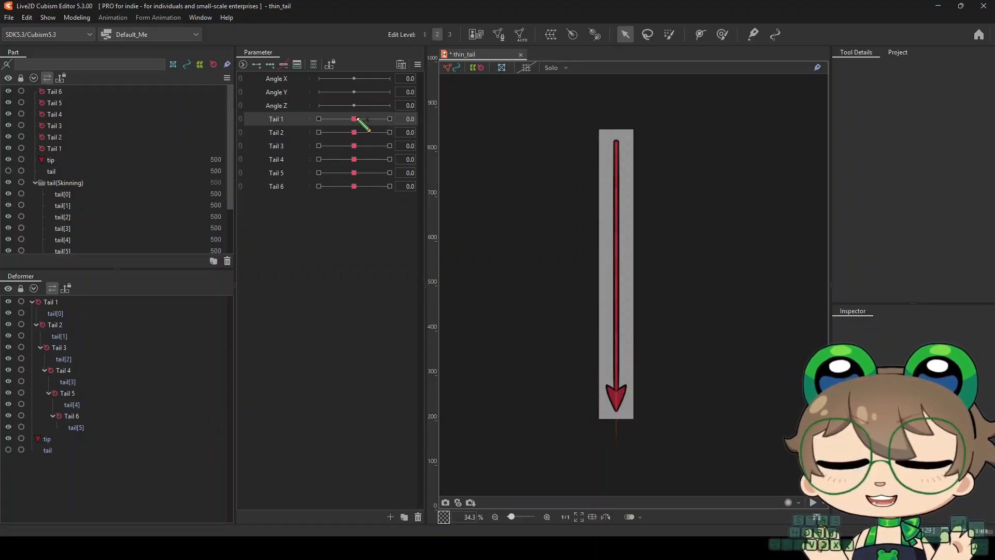
{"action": "left_click_drag", "start_coordinate": [358, 119], "coordinate": [284, 133]}
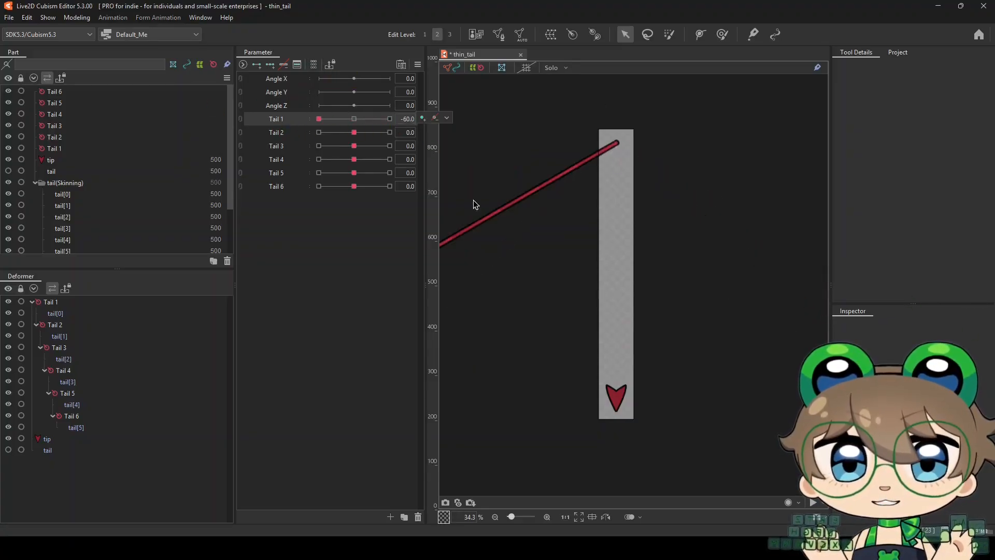
{"action": "scroll", "coordinate": [604, 254], "scroll_direction": "down", "scroll_amount": 2}
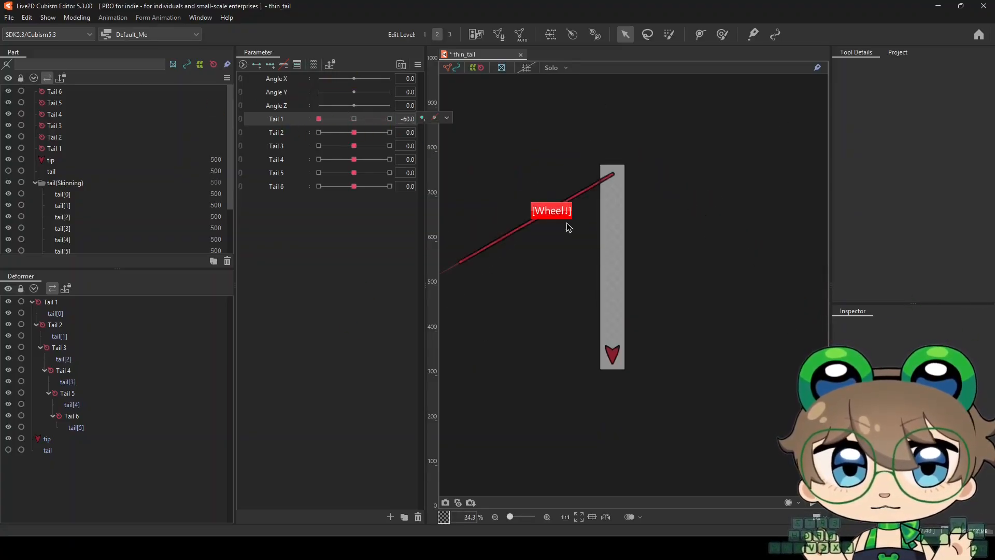
{"action": "left_click", "coordinate": [354, 118]}
Test the curl of the whole tail by setting Tail 2 through Tail 6 to -60, and reset each parameter to 0
{"action": "left_click_drag", "start_coordinate": [354, 132], "coordinate": [285, 151]}
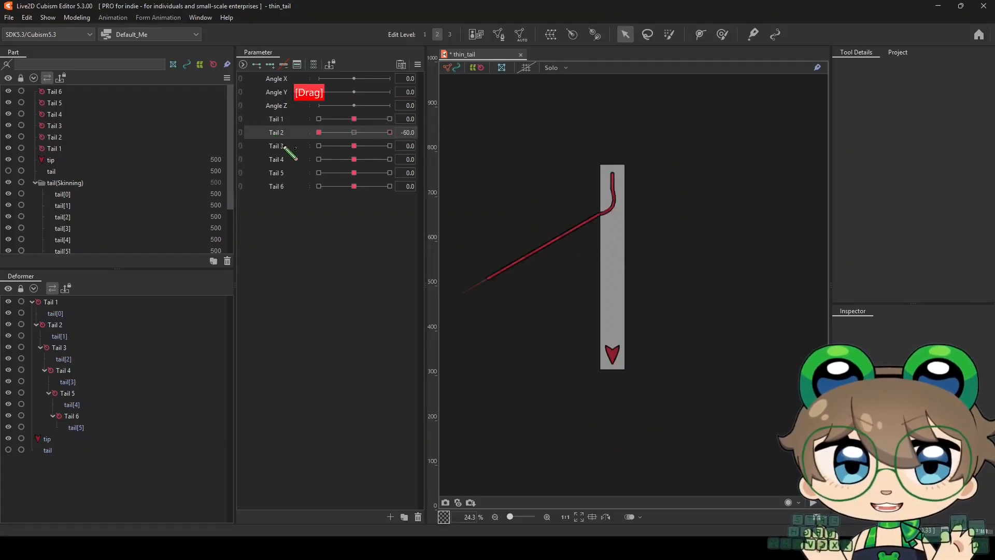
{"action": "left_click_drag", "start_coordinate": [354, 159], "coordinate": [291, 189]}
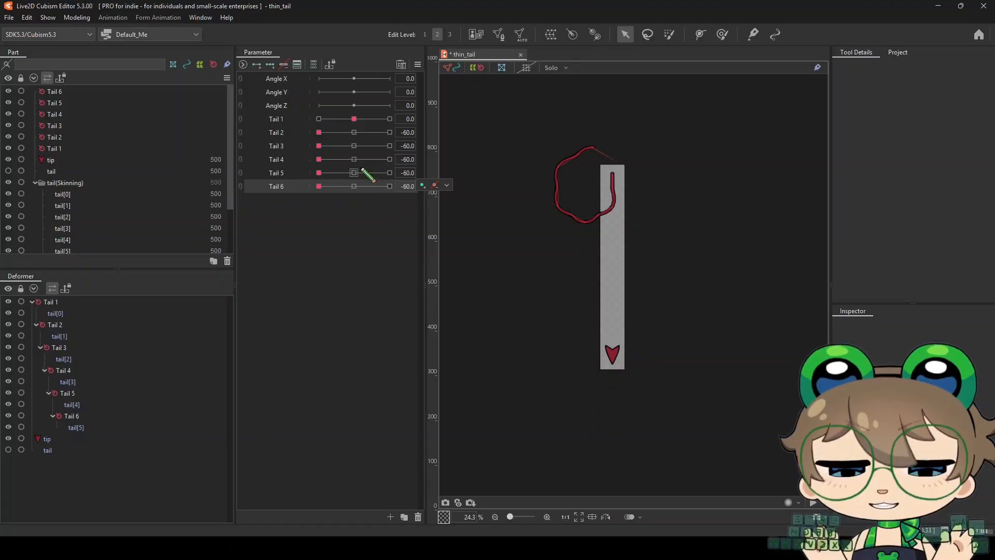
{"action": "left_click", "coordinate": [354, 133]}
{"action": "left_click", "coordinate": [354, 145]}
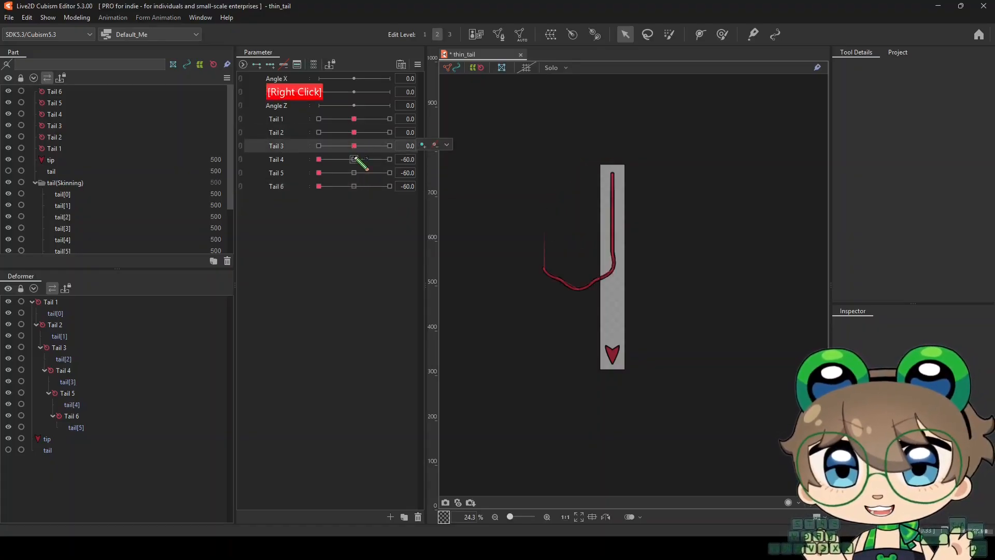
{"action": "left_click", "coordinate": [354, 159]}
{"action": "left_click", "coordinate": [354, 172]}
{"action": "left_click", "coordinate": [354, 186]}
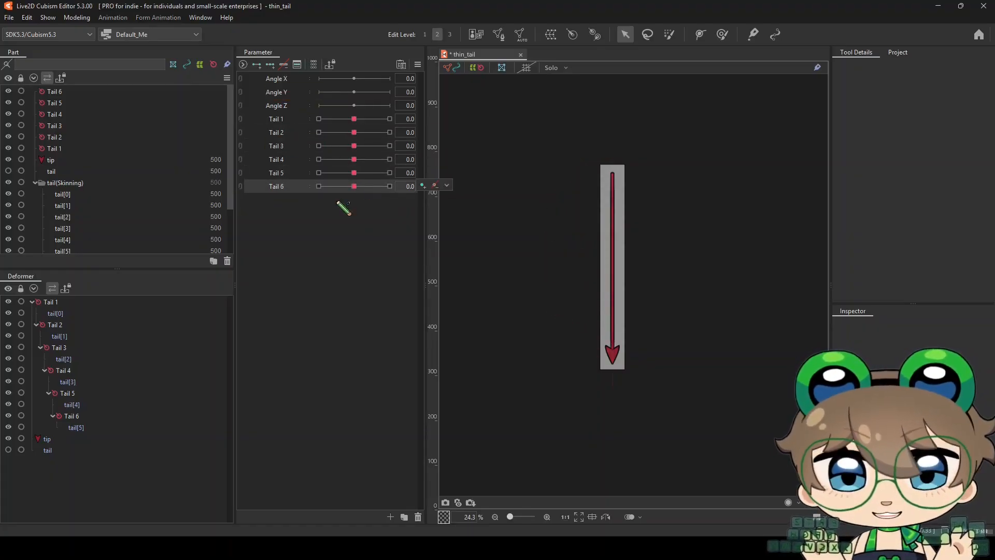
{"action": "scroll", "coordinate": [619, 350], "scroll_direction": "up", "scroll_amount": 2}
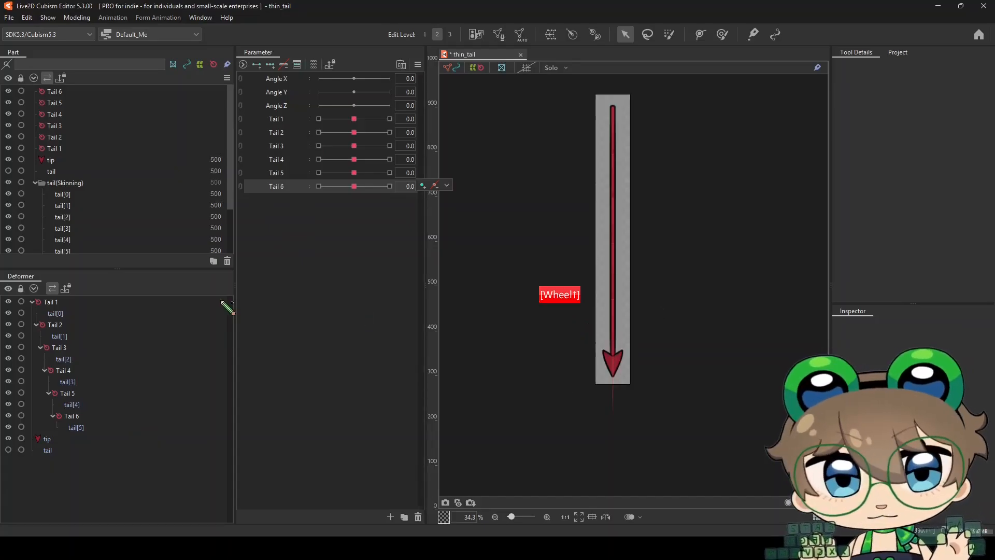
Parent the tip mesh to the Tail 6 deformer and check that it follows the Tail 5 and Tail 6 parameters
{"action": "left_click_drag", "start_coordinate": [57, 440], "coordinate": [70, 417]}
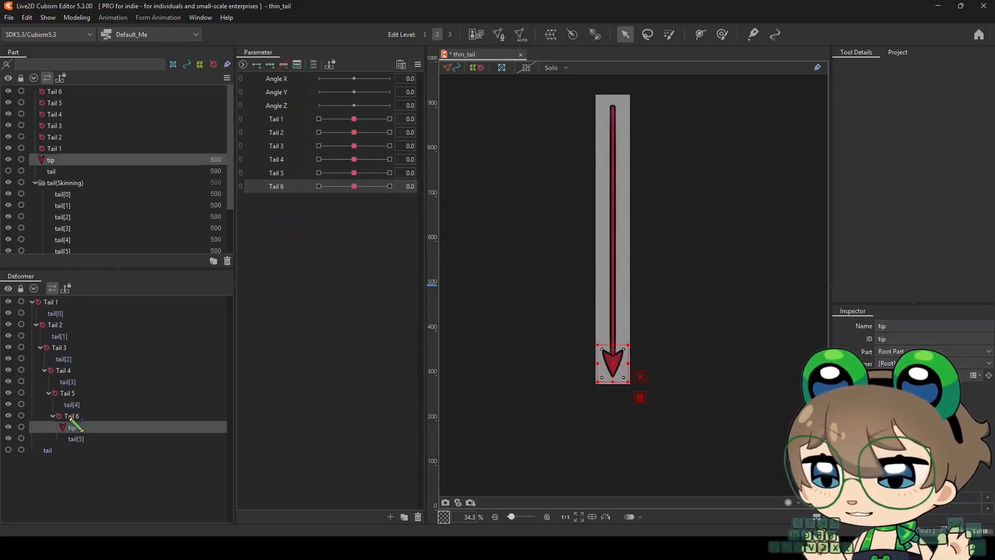
{"action": "left_click_drag", "start_coordinate": [354, 186], "coordinate": [406, 172]}
{"action": "right_click", "coordinate": [354, 186]}
{"action": "right_click", "coordinate": [354, 173]}
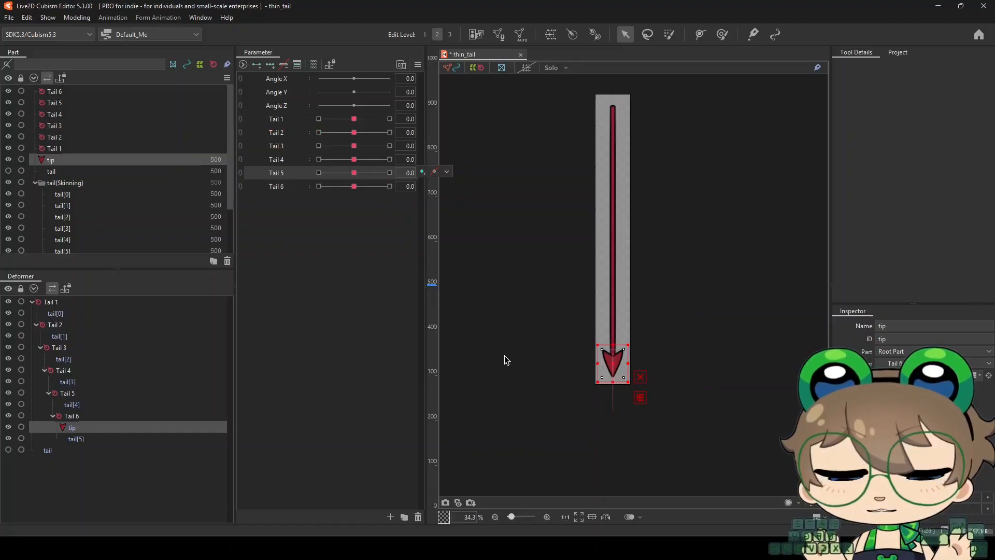
{"action": "left_click", "coordinate": [536, 364]}
Select the tail[0] segment at the tail's base and examine its mesh and glue area
{"action": "scroll", "coordinate": [621, 85], "scroll_direction": "up", "scroll_amount": 3}
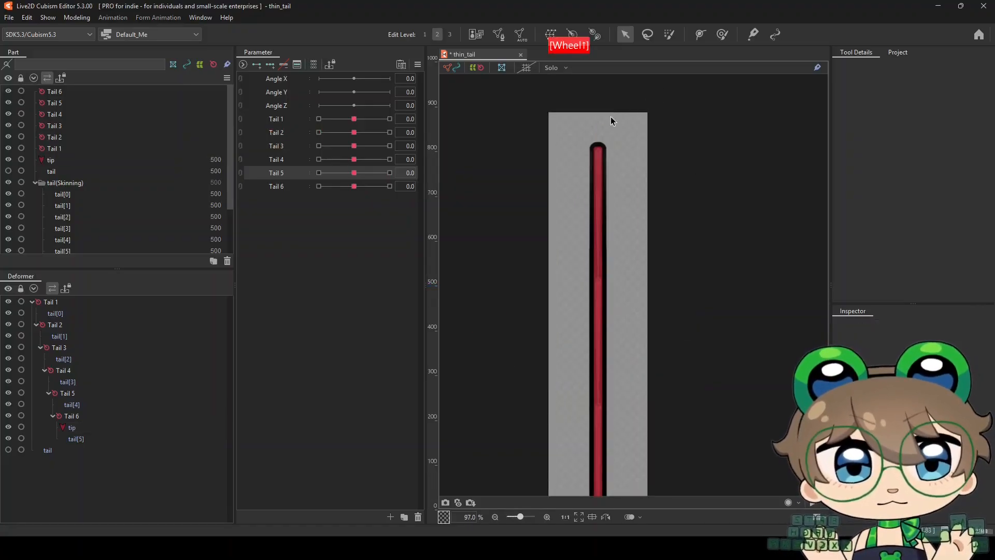
{"action": "left_click", "coordinate": [601, 204]}
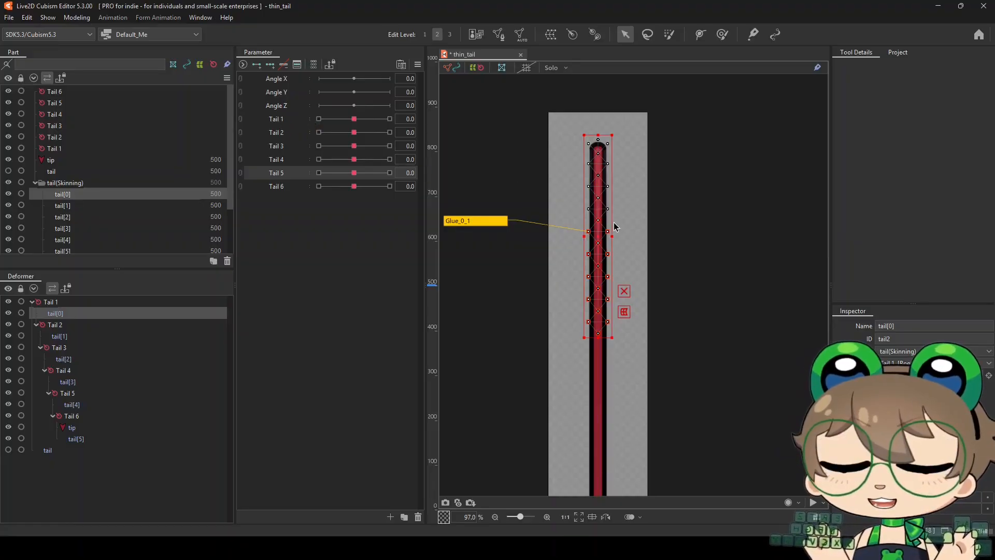
{"action": "scroll", "coordinate": [533, 207], "scroll_direction": "down", "scroll_amount": 1}
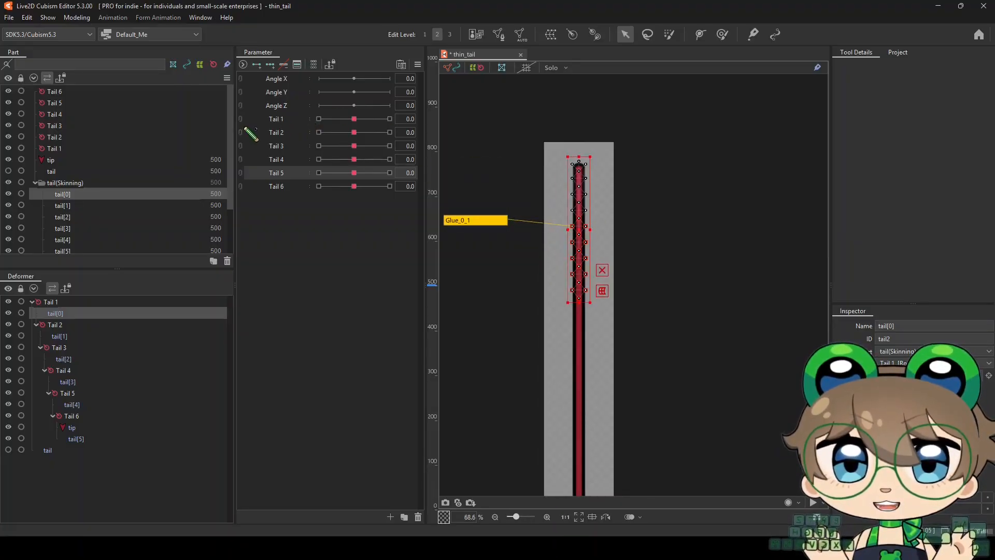
{"action": "scroll", "coordinate": [542, 186], "scroll_direction": "down", "scroll_amount": 1}
{"action": "scroll", "coordinate": [537, 180], "scroll_direction": "up", "scroll_amount": 1}
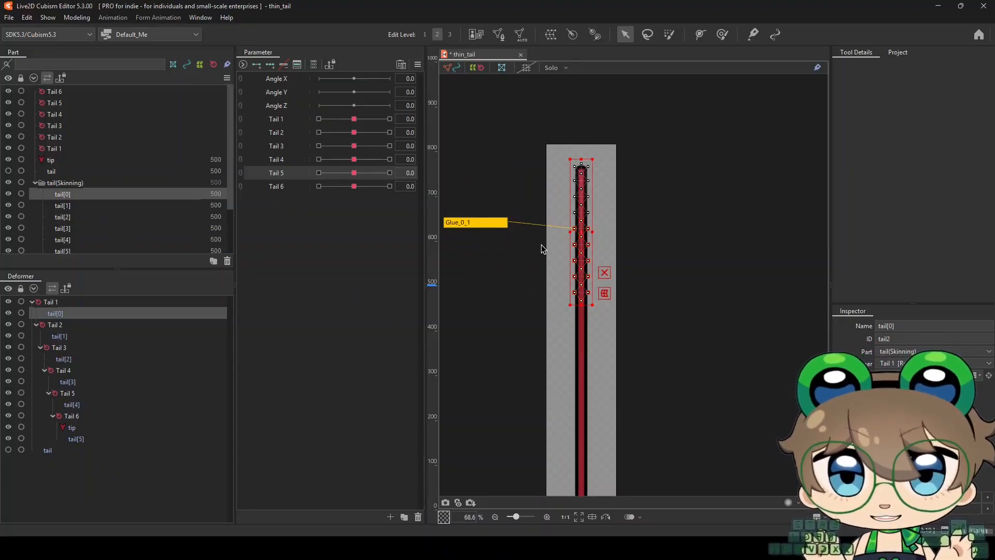
{"action": "scroll", "coordinate": [542, 246], "scroll_direction": "down", "scroll_amount": 2}
{"action": "scroll", "coordinate": [542, 246], "scroll_direction": "up", "scroll_amount": 2}
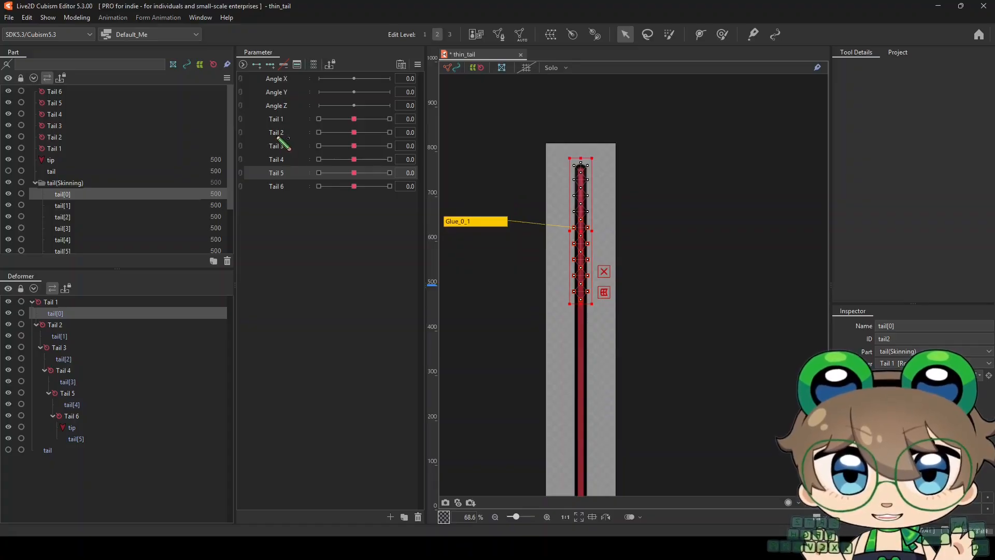
Test the Tail 1 parameter, and swing Tail 2 to 60 to inspect how the tail[0] mesh bends at the joint
{"action": "right_click", "coordinate": [354, 119]}
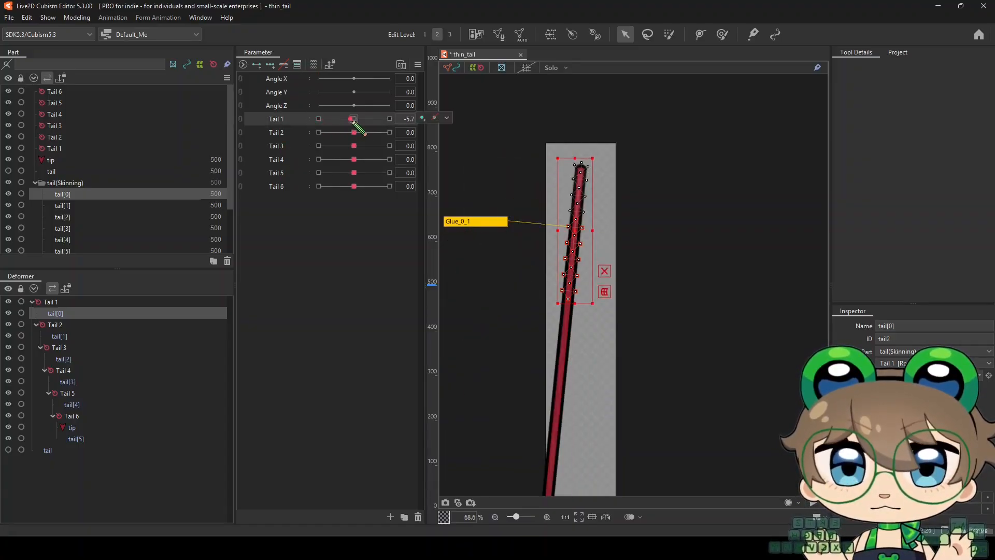
{"action": "left_click_drag", "start_coordinate": [356, 134], "coordinate": [402, 139]}
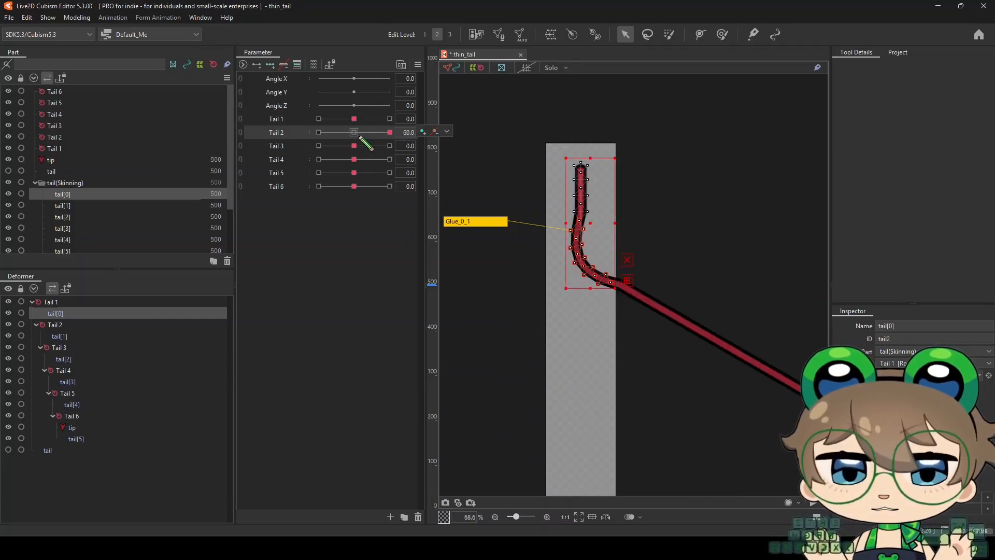
{"action": "left_click", "coordinate": [358, 136]}
{"action": "scroll", "coordinate": [580, 253], "scroll_direction": "up", "scroll_amount": 2}
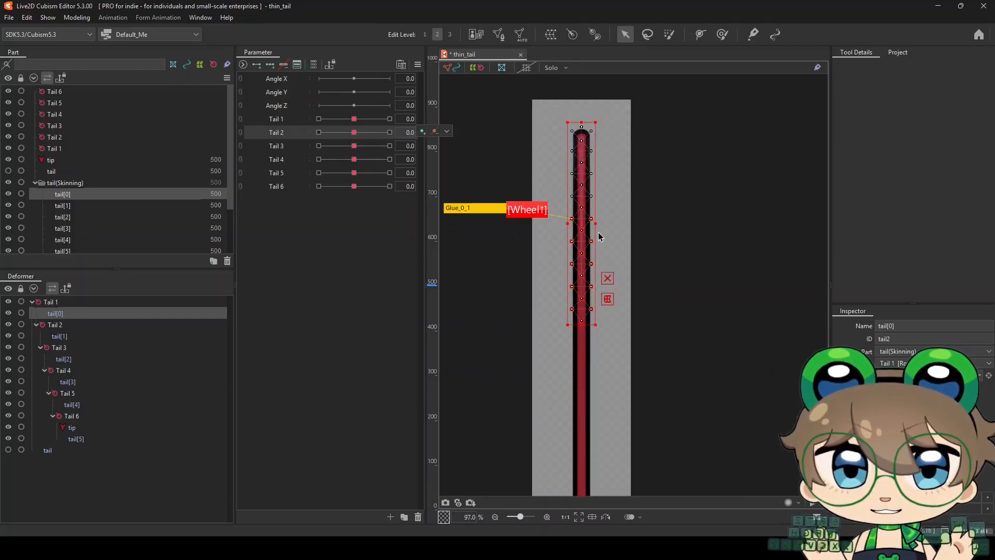
{"action": "left_click_drag", "start_coordinate": [371, 140], "coordinate": [399, 137]}
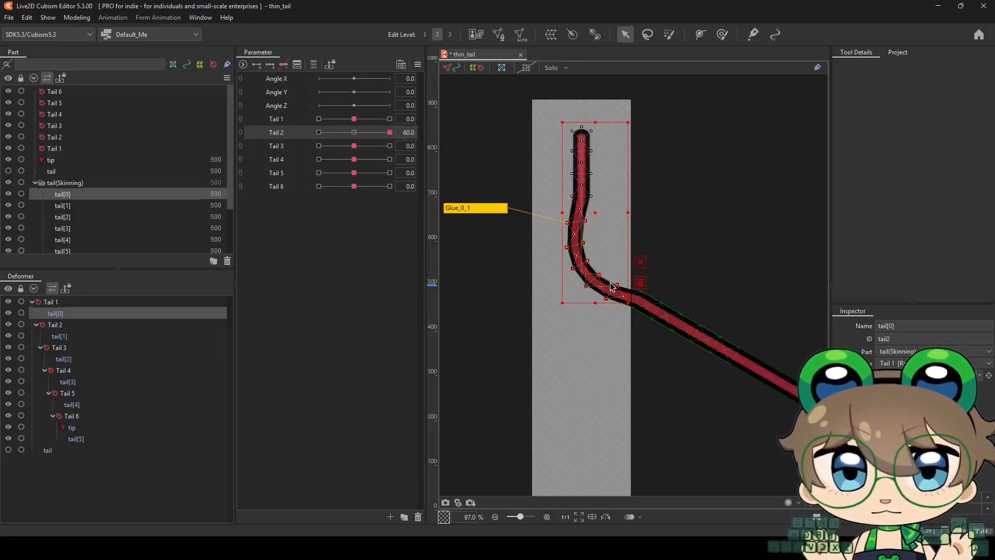
Select tail[0] and tail[1] together, add blend shape keys at both ends of Tail 2, and set Tail 2 to 60
{"action": "left_click", "coordinate": [648, 305], "text": "shift"}
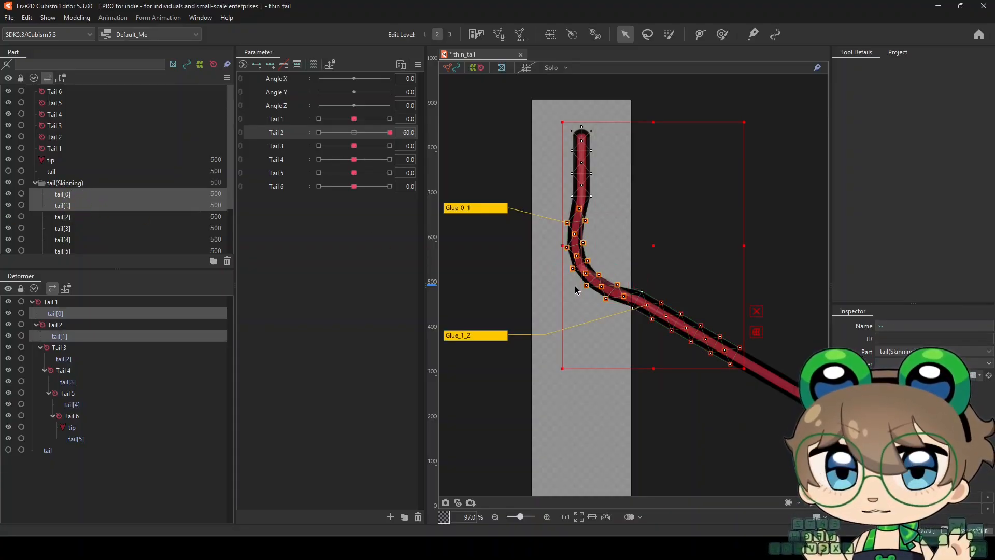
{"action": "left_click", "coordinate": [354, 133]}
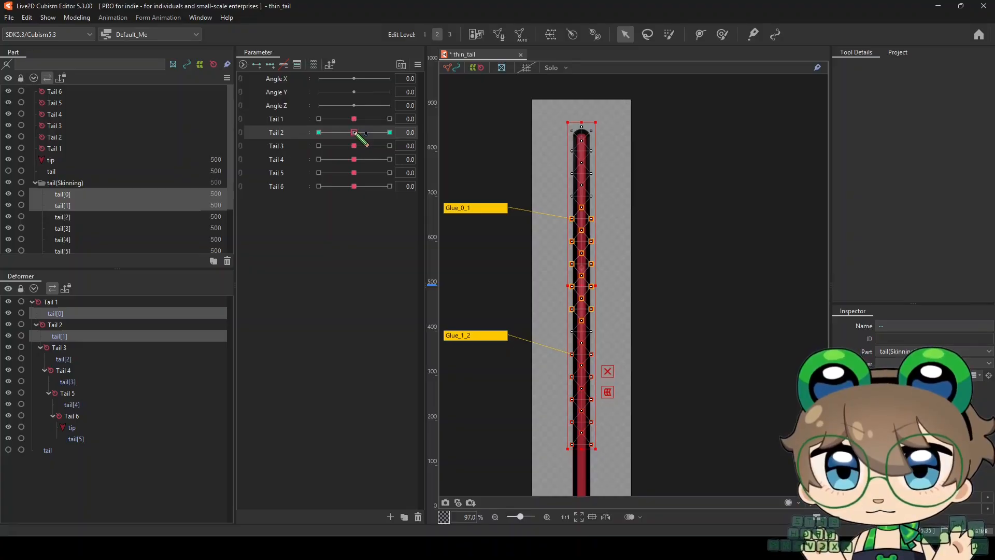
{"action": "left_click_drag", "start_coordinate": [355, 133], "coordinate": [389, 133]}
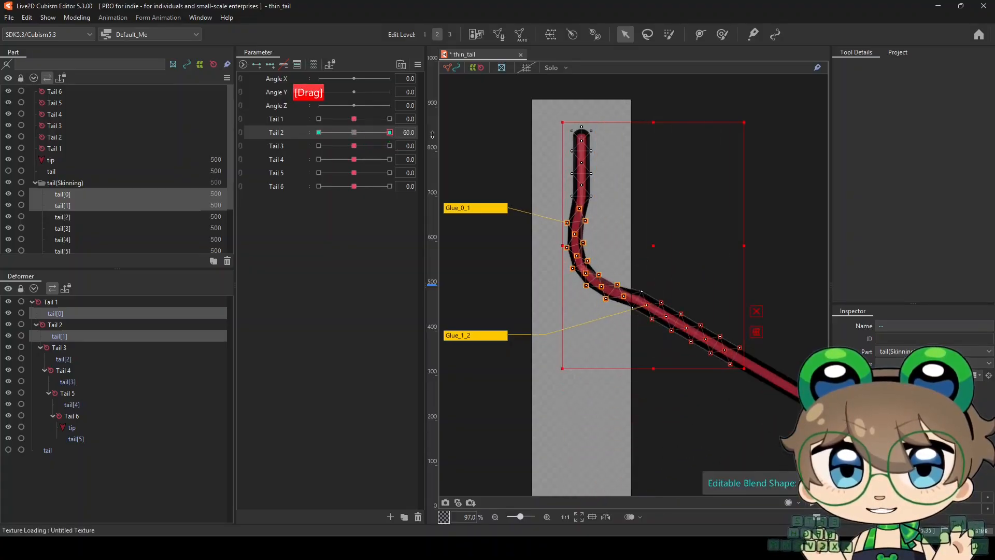
Round the bend of tail[0] and tail[1] with the deform brush at about 116 px, and preview it with the selection hidden
{"action": "left_click", "coordinate": [720, 35]}
{"action": "scroll", "coordinate": [568, 250], "scroll_direction": "up", "scroll_amount": 2}
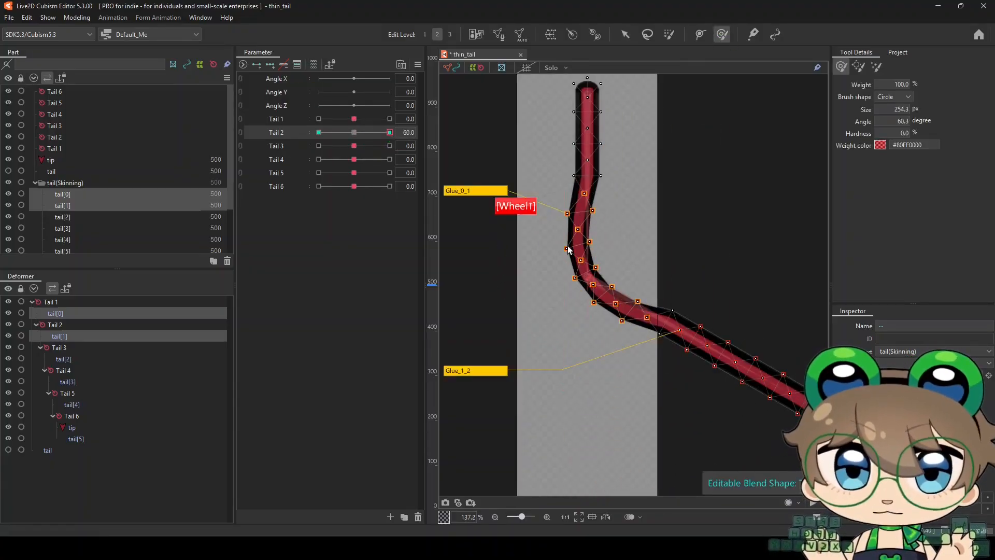
{"action": "left_click_drag", "start_coordinate": [607, 238], "coordinate": [576, 245]}
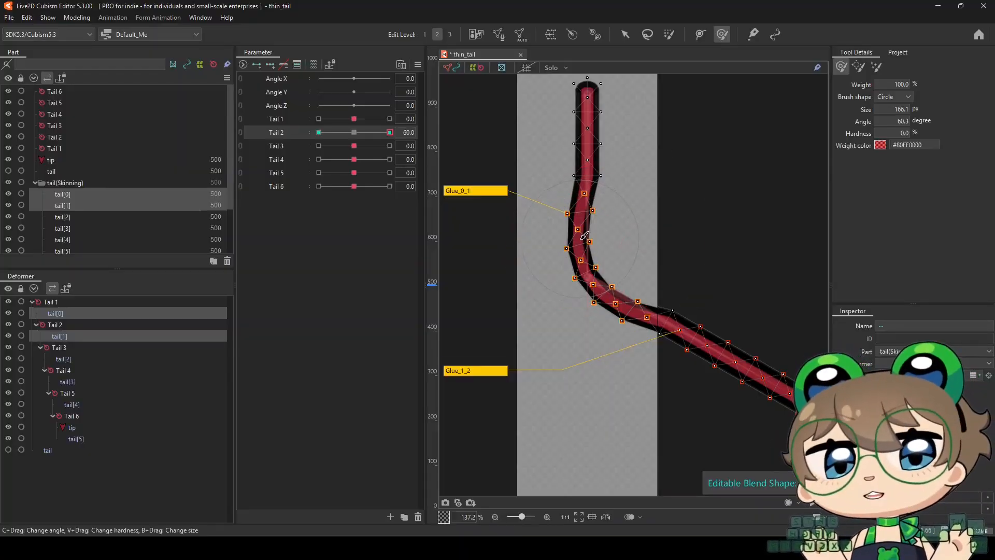
{"action": "left_click_drag", "start_coordinate": [585, 236], "coordinate": [597, 243]}
{"action": "left_click_drag", "start_coordinate": [599, 277], "coordinate": [607, 282]}
{"action": "key", "text": "b"}
{"action": "mouse_move", "coordinate": [668, 304]}
{"action": "left_mouse_down"}
{"action": "mouse_move", "coordinate": [635, 303]}
{"action": "mouse_move", "coordinate": [670, 298]}
{"action": "left_mouse_up"}
{"action": "scroll", "coordinate": [596, 288], "scroll_direction": "up", "scroll_amount": 3}
{"action": "scroll", "coordinate": [588, 234], "scroll_direction": "down", "scroll_amount": 1}
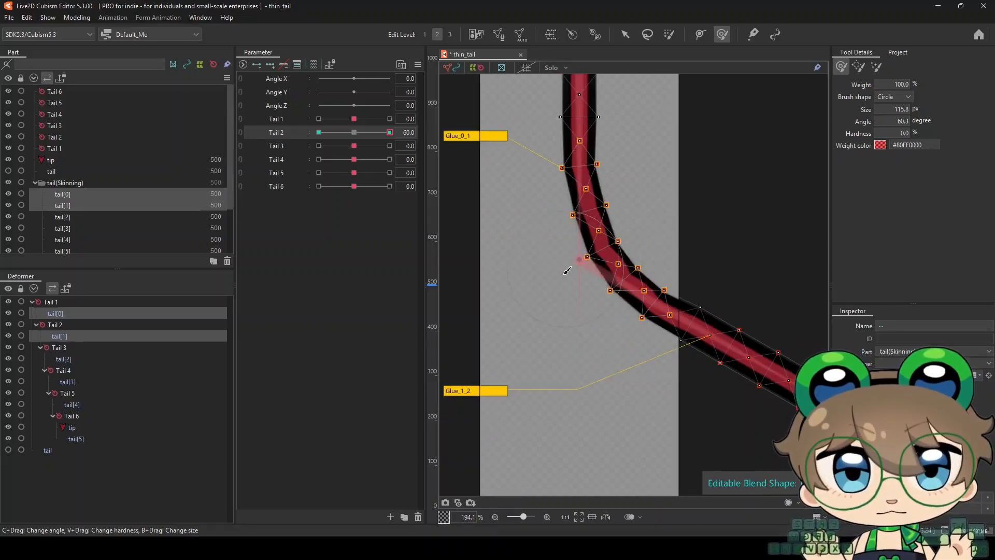
{"action": "scroll", "coordinate": [576, 228], "scroll_direction": "up", "scroll_amount": 2}
{"action": "left_click_drag", "start_coordinate": [575, 208], "coordinate": [572, 229]}
{"action": "scroll", "coordinate": [550, 244], "scroll_direction": "down", "scroll_amount": 6}
{"action": "key", "text": "ctrl+t"}
{"action": "mouse_move", "coordinate": [390, 133]}
{"action": "left_mouse_down"}
{"action": "mouse_move", "coordinate": [364, 135]}
{"action": "mouse_move", "coordinate": [391, 134]}
{"action": "left_mouse_up"}
Refine the tail[0] and tail[1] vertices around the Tail 2 joint with a 38.6 px deform brush to even out the curve and line thickness
{"action": "scroll", "coordinate": [555, 254], "scroll_direction": "up", "scroll_amount": 6}
{"action": "left_click_drag", "start_coordinate": [575, 264], "coordinate": [637, 286]}
{"action": "key", "text": "b"}
{"action": "scroll", "coordinate": [635, 311], "scroll_direction": "down", "scroll_amount": 3}
{"action": "left_click_drag", "start_coordinate": [672, 339], "coordinate": [636, 342]}
{"action": "scroll", "coordinate": [637, 341], "scroll_direction": "up", "scroll_amount": 3}
{"action": "left_click_drag", "start_coordinate": [610, 304], "coordinate": [605, 305]}
{"action": "left_click_drag", "start_coordinate": [581, 259], "coordinate": [577, 258]}
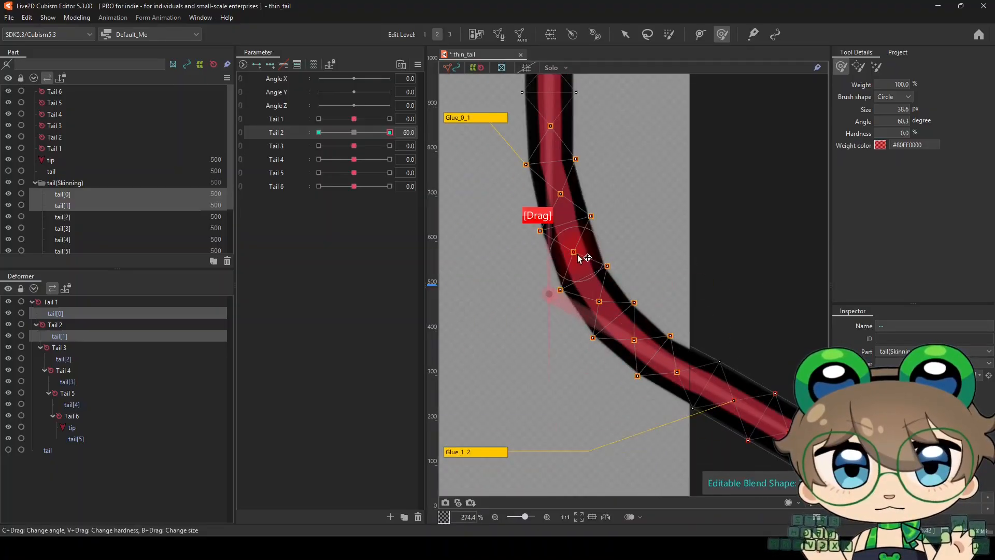
{"action": "left_click_drag", "start_coordinate": [565, 198], "coordinate": [562, 198]}
{"action": "scroll", "coordinate": [551, 152], "scroll_direction": "up", "scroll_amount": 1}
{"action": "key", "text": "h"}
{"action": "scroll", "coordinate": [545, 211], "scroll_direction": "up", "scroll_amount": 1}
{"action": "key", "text": "h"}
{"action": "left_click_drag", "start_coordinate": [527, 238], "coordinate": [527, 233]}
{"action": "left_click_drag", "start_coordinate": [605, 225], "coordinate": [605, 222]}
{"action": "mouse_move", "coordinate": [528, 235]}
{"action": "left_mouse_down"}
{"action": "mouse_move", "coordinate": [610, 218]}
{"action": "mouse_move", "coordinate": [528, 230]}
{"action": "left_mouse_up"}
{"action": "scroll", "coordinate": [540, 246], "scroll_direction": "down", "scroll_amount": 4}
{"action": "scroll", "coordinate": [604, 327], "scroll_direction": "up", "scroll_amount": 4}
{"action": "left_click_drag", "start_coordinate": [602, 322], "coordinate": [598, 320]}
{"action": "left_click_drag", "start_coordinate": [556, 269], "coordinate": [553, 268]}
{"action": "scroll", "coordinate": [536, 285], "scroll_direction": "down", "scroll_amount": 6}
Hide the selection and swing Tail 2 between 0 and 60 to examine the smoothed bend
{"action": "key", "text": "ctrl+t"}
{"action": "right_click", "coordinate": [359, 133]}
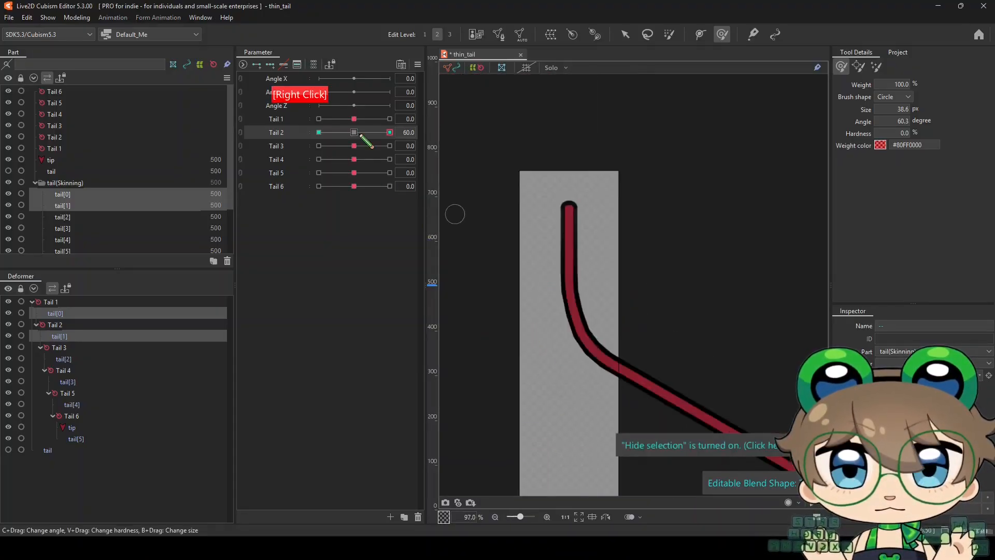
{"action": "left_click_drag", "start_coordinate": [354, 133], "coordinate": [407, 140]}
{"action": "scroll", "coordinate": [578, 313], "scroll_direction": "up", "scroll_amount": 3}
{"action": "scroll", "coordinate": [588, 317], "scroll_direction": "down", "scroll_amount": 3}
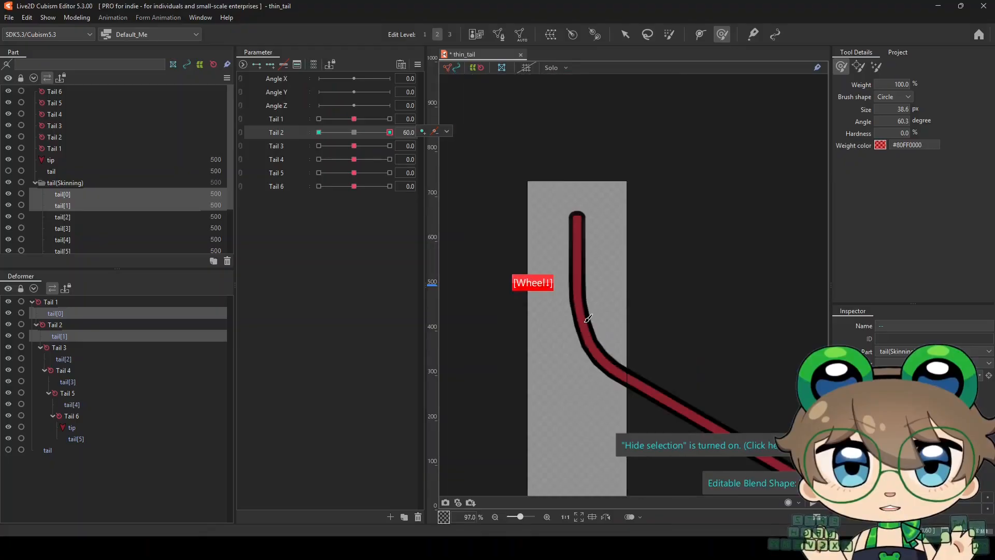
{"action": "scroll", "coordinate": [576, 311], "scroll_direction": "down", "scroll_amount": 2}
{"action": "scroll", "coordinate": [470, 218], "scroll_direction": "up", "scroll_amount": 2}
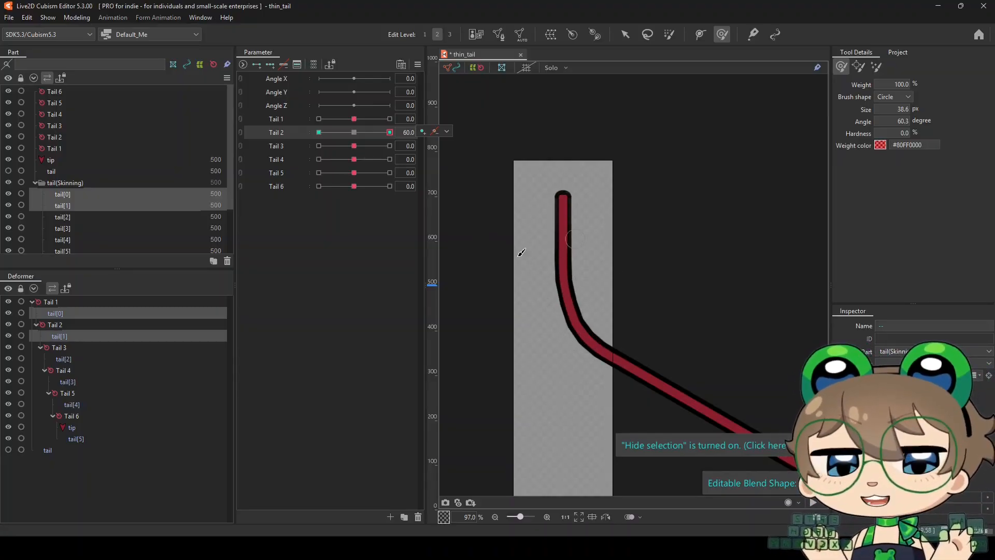
{"action": "scroll", "coordinate": [575, 303], "scroll_direction": "up", "scroll_amount": 2}
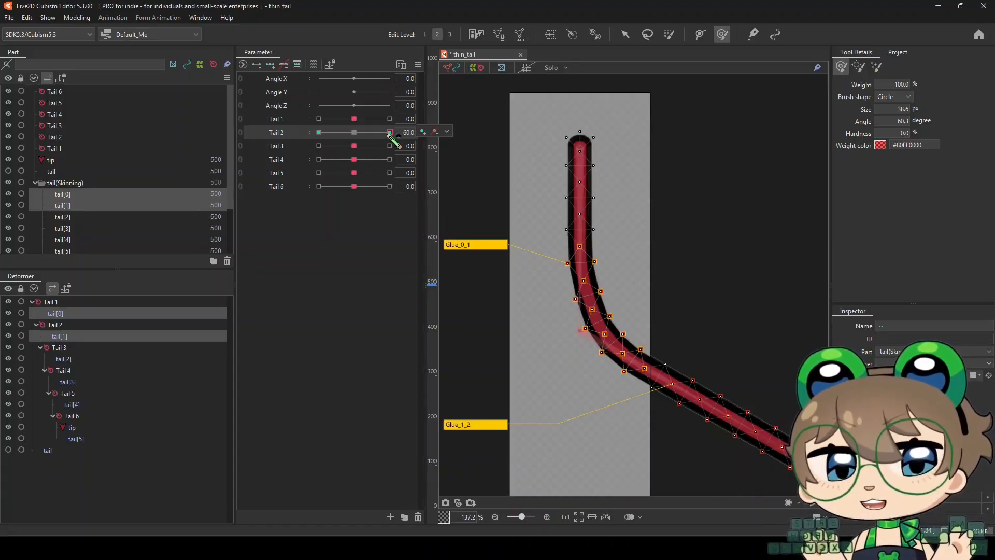
Set Tail 2 to -60 and back to 60 to compare the unedited bend with the corrected one
{"action": "left_click", "coordinate": [319, 132]}
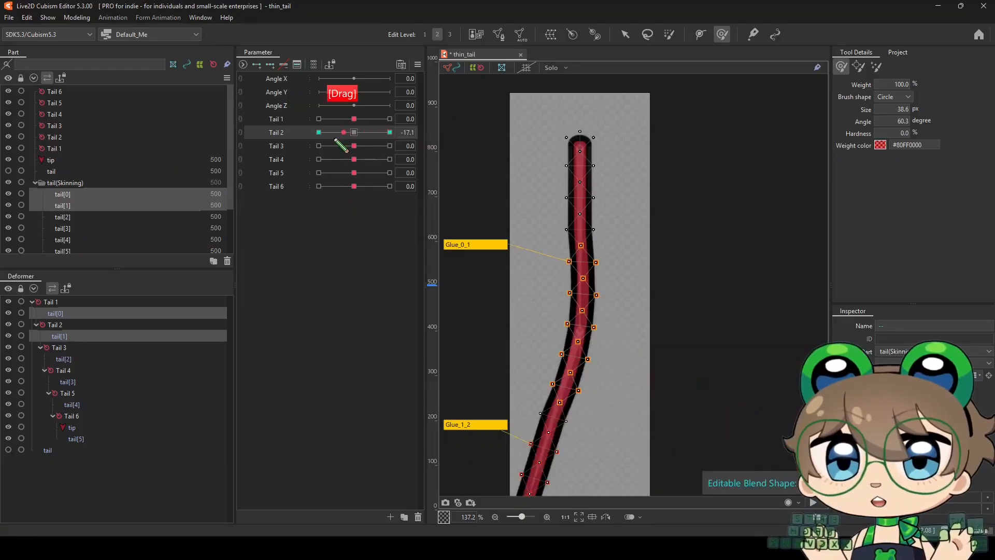
{"action": "scroll", "coordinate": [545, 284], "scroll_direction": "down", "scroll_amount": 2}
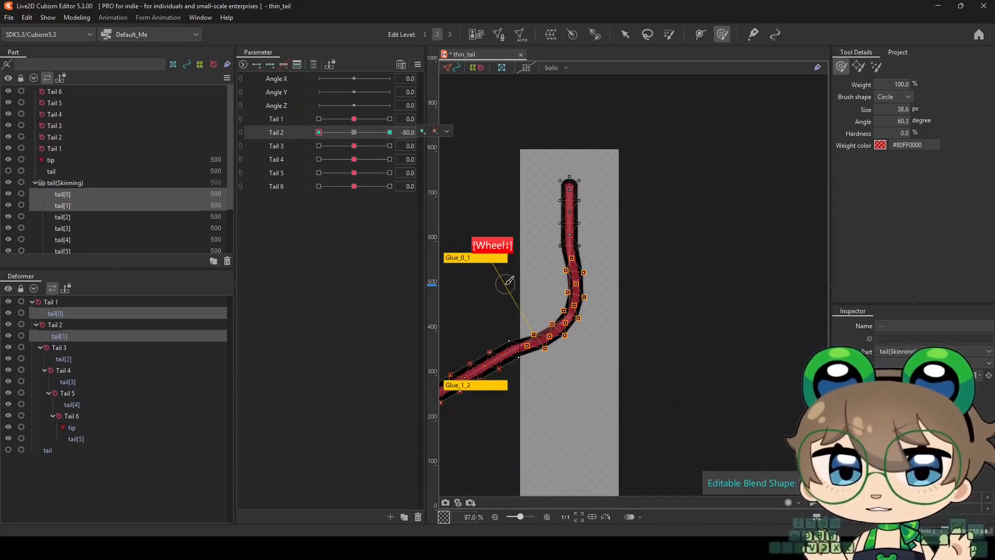
{"action": "scroll", "coordinate": [504, 284], "scroll_direction": "up", "scroll_amount": 2}
{"action": "left_click_drag", "start_coordinate": [319, 132], "coordinate": [411, 141]}
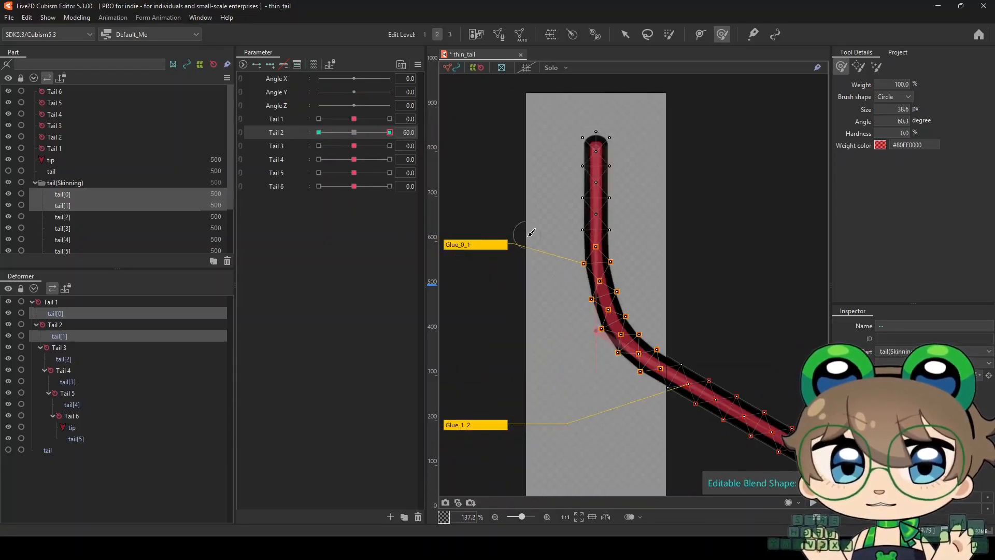
{"action": "scroll", "coordinate": [527, 235], "scroll_direction": "down", "scroll_amount": 2}
{"action": "scroll", "coordinate": [552, 277], "scroll_direction": "up", "scroll_amount": 2}
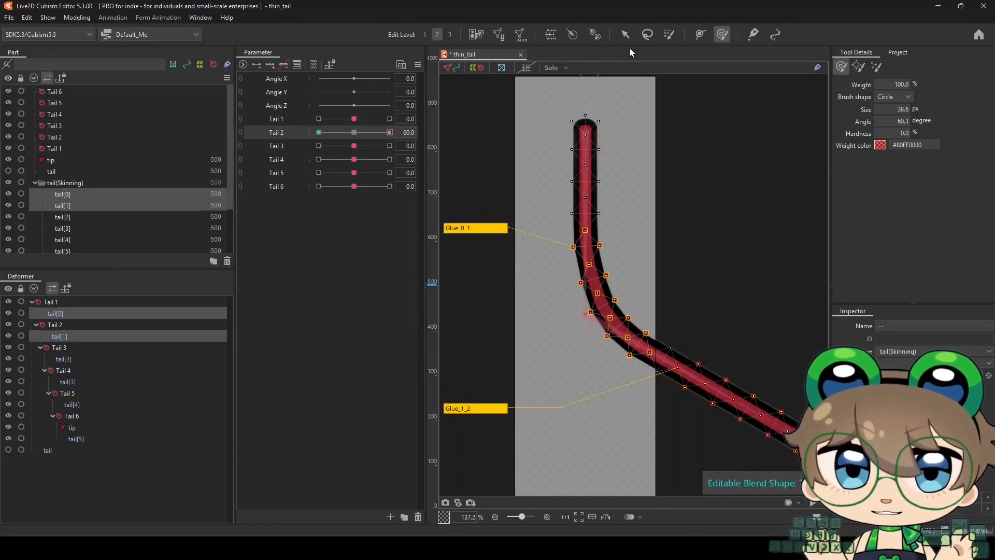
Deselect the meshes, take a snapshot of the tail with Tail 2 at 60, and reset Tail 2 to 0
{"action": "left_click", "coordinate": [625, 34]}
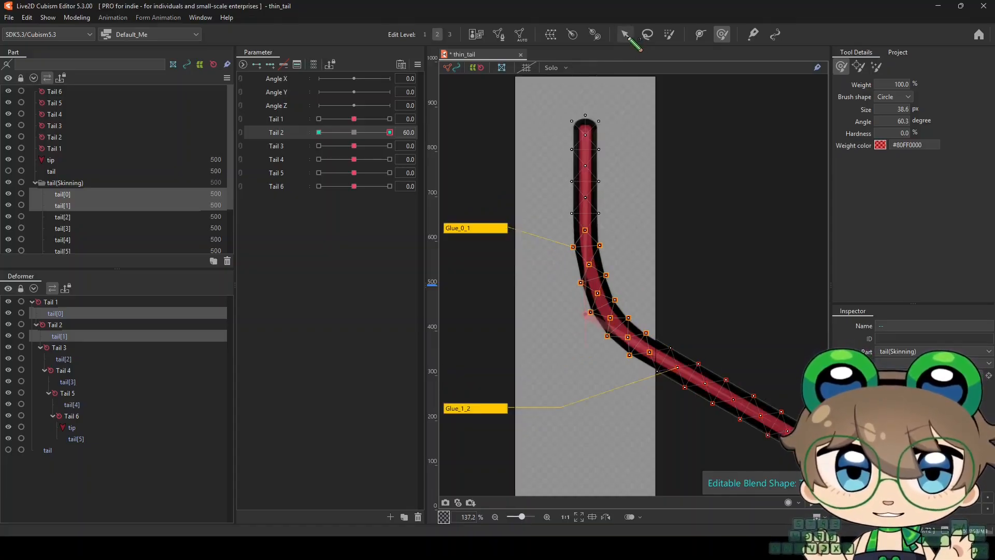
{"action": "left_click", "coordinate": [514, 287]}
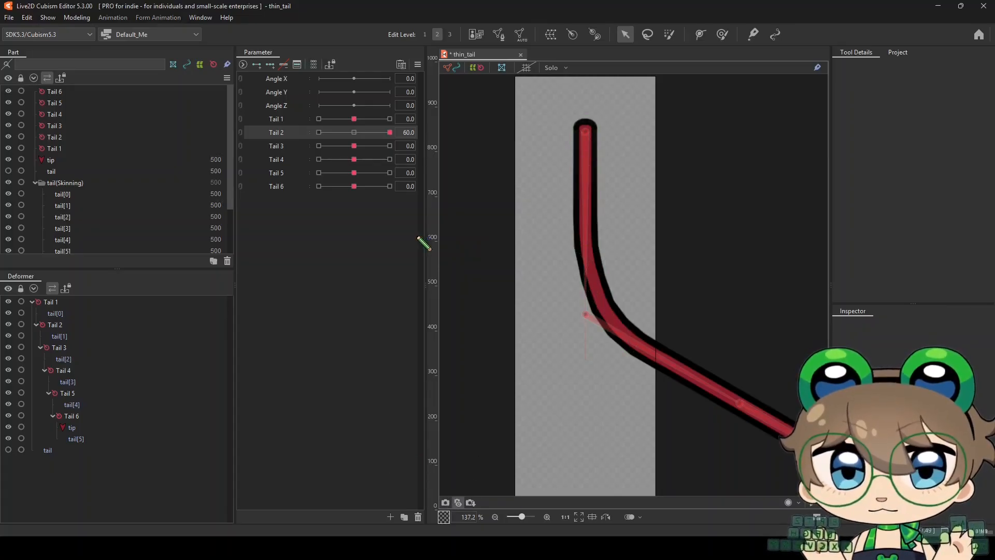
{"action": "mouse_move", "coordinate": [387, 137]}
{"action": "left_mouse_down"}
{"action": "mouse_move", "coordinate": [318, 137]}
{"action": "mouse_move", "coordinate": [403, 142]}
{"action": "left_mouse_up"}
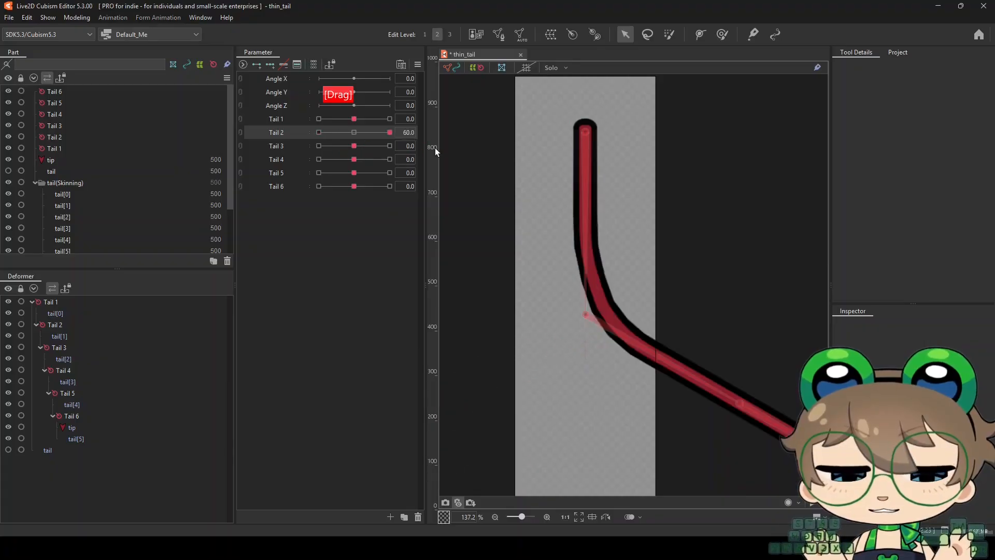
{"action": "right_click", "coordinate": [359, 133]}
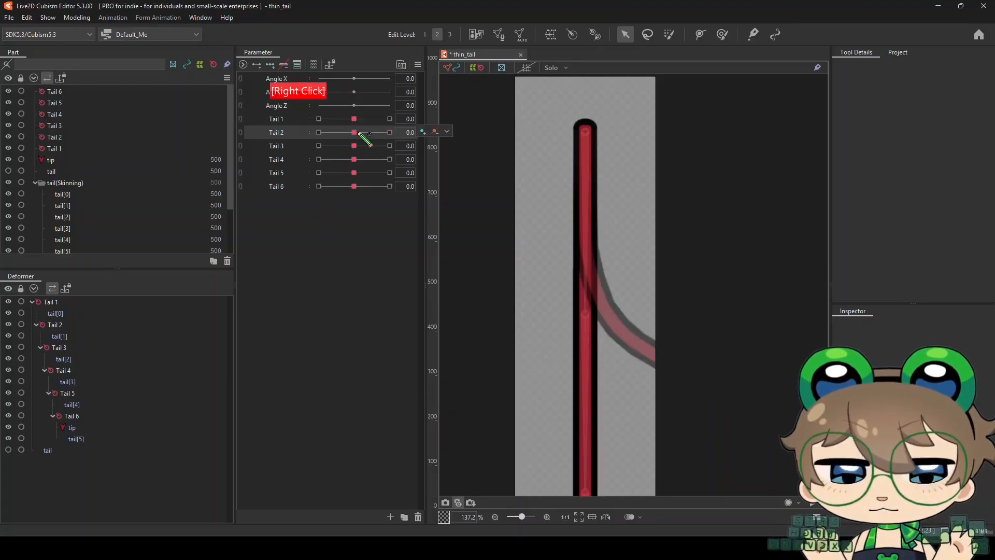
Convert the snapshot to a guide image and flip it horizontally
{"action": "left_click", "coordinate": [471, 503]}
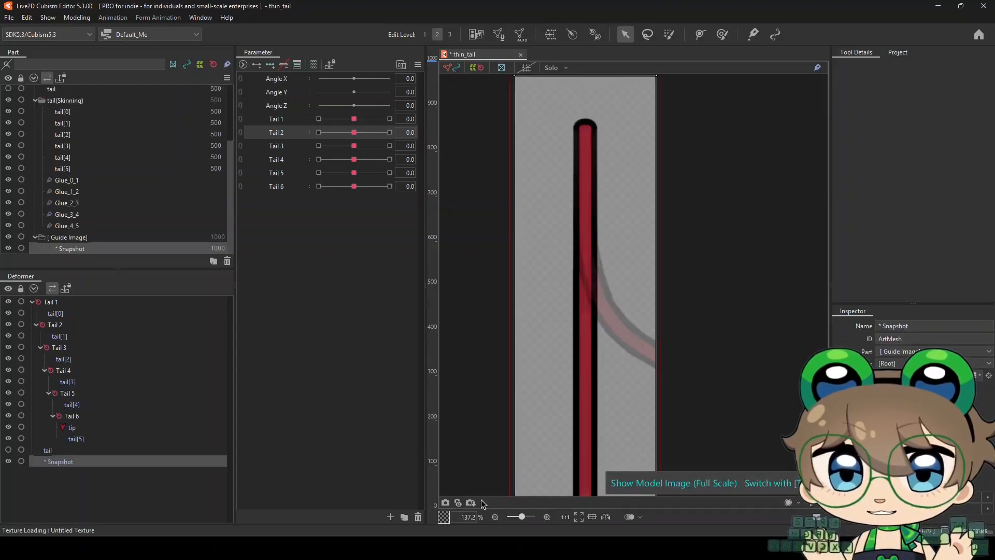
{"action": "scroll", "coordinate": [540, 241], "scroll_direction": "up", "scroll_amount": 2}
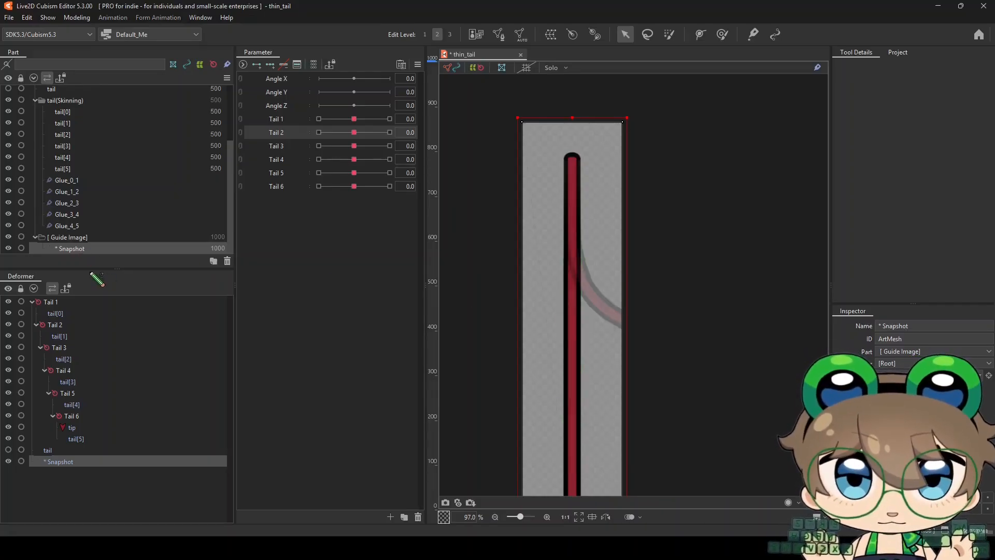
{"action": "right_click", "coordinate": [572, 245]}
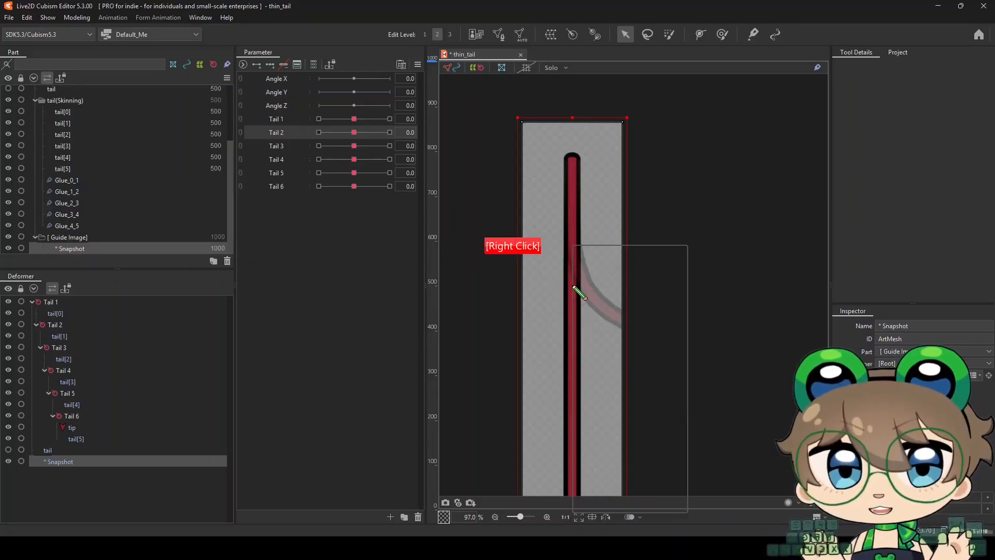
{"action": "left_click", "coordinate": [608, 504]}
{"action": "left_click", "coordinate": [477, 368]}
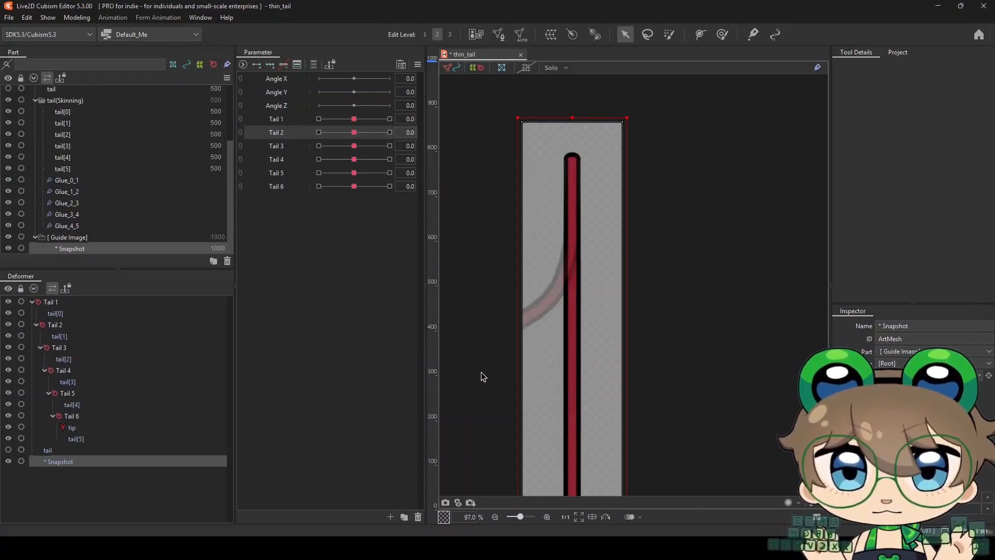
With Tail 2 at -60, lock the guide image and brush tail[0] and tail[1] at 35 px to match the mirrored bend
{"action": "left_click_drag", "start_coordinate": [354, 132], "coordinate": [300, 141]}
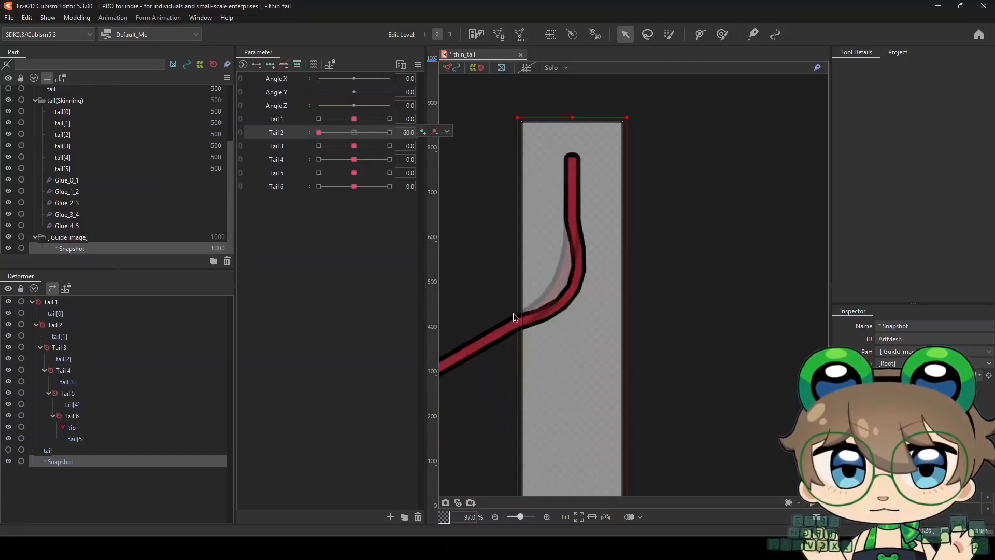
{"action": "scroll", "coordinate": [571, 272], "scroll_direction": "down", "scroll_amount": 2}
{"action": "scroll", "coordinate": [558, 271], "scroll_direction": "up", "scroll_amount": 3}
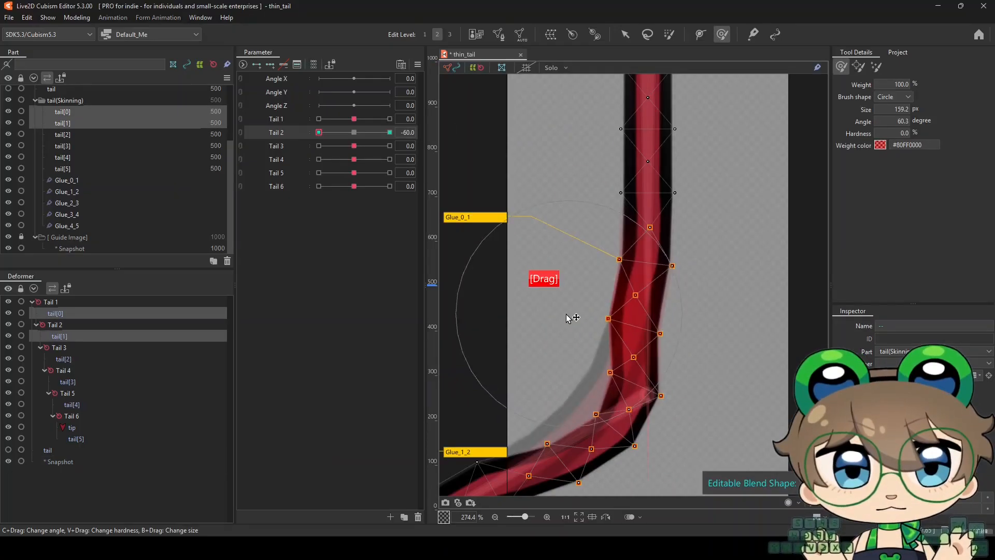
{"action": "mouse_move", "coordinate": [572, 314]}
{"action": "left_mouse_down"}
{"action": "mouse_move", "coordinate": [555, 339]}
{"action": "mouse_move", "coordinate": [558, 329]}
{"action": "mouse_move", "coordinate": [611, 365]}
{"action": "mouse_move", "coordinate": [695, 275]}
{"action": "mouse_move", "coordinate": [599, 214]}
{"action": "left_mouse_up"}
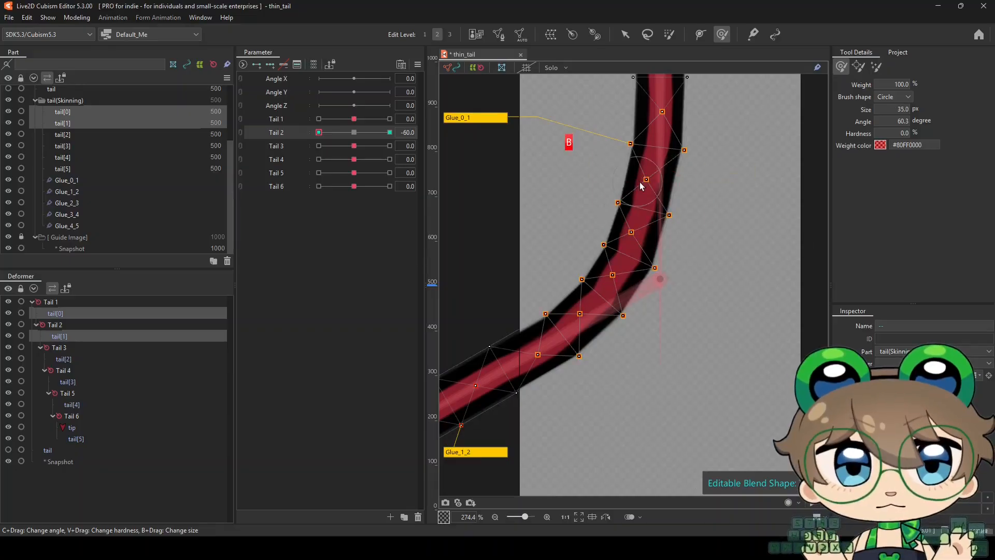
{"action": "scroll", "coordinate": [632, 294], "scroll_direction": "up", "scroll_amount": 3}
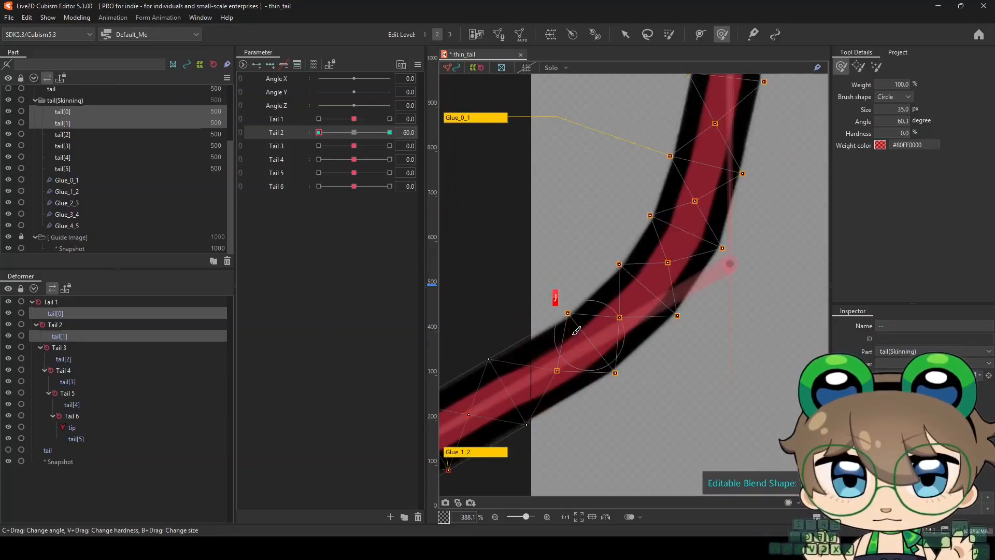
{"action": "scroll", "coordinate": [574, 347], "scroll_direction": "down", "scroll_amount": 3}
Hide the selection, swing Tail 2 away from -60 to check the reshaped bend, and reset the parameter to 0
{"action": "key", "text": "ctrl+t"}
{"action": "left_click_drag", "start_coordinate": [318, 132], "coordinate": [375, 150]}
{"action": "scroll", "coordinate": [591, 280], "scroll_direction": "up", "scroll_amount": 3}
{"action": "scroll", "coordinate": [545, 283], "scroll_direction": "down", "scroll_amount": 3}
{"action": "right_click", "coordinate": [355, 132]}
{"action": "scroll", "coordinate": [576, 252], "scroll_direction": "down", "scroll_amount": 1}
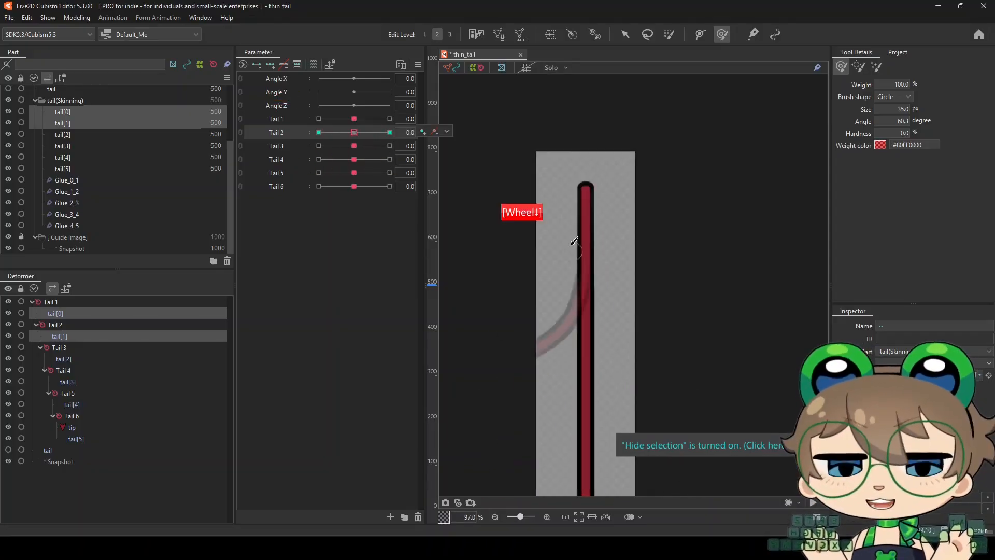
{"action": "scroll", "coordinate": [553, 293], "scroll_direction": "down", "scroll_amount": 2}
{"action": "scroll", "coordinate": [564, 237], "scroll_direction": "up", "scroll_amount": 1}
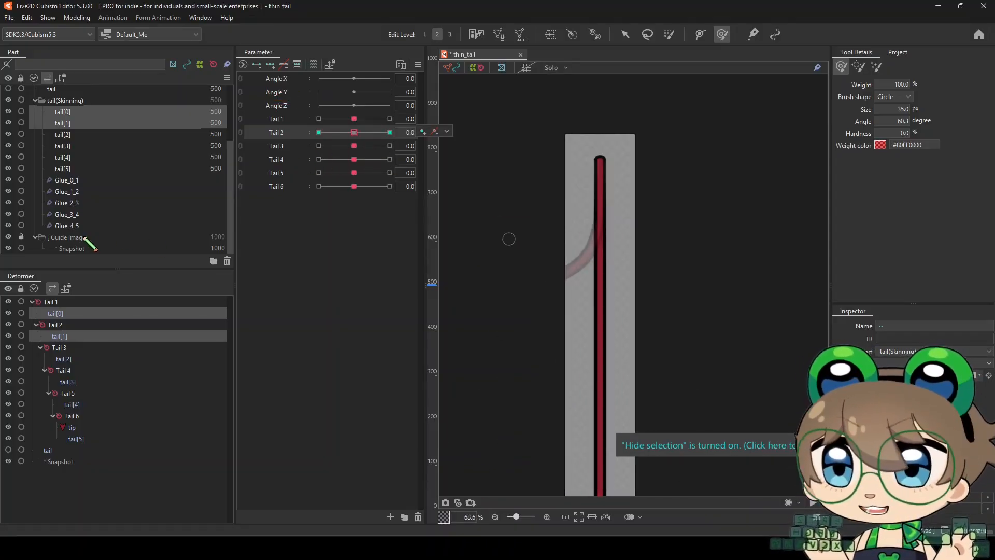
Delete the Guide Image folder together with its snapshot
{"action": "left_click", "coordinate": [65, 237]}
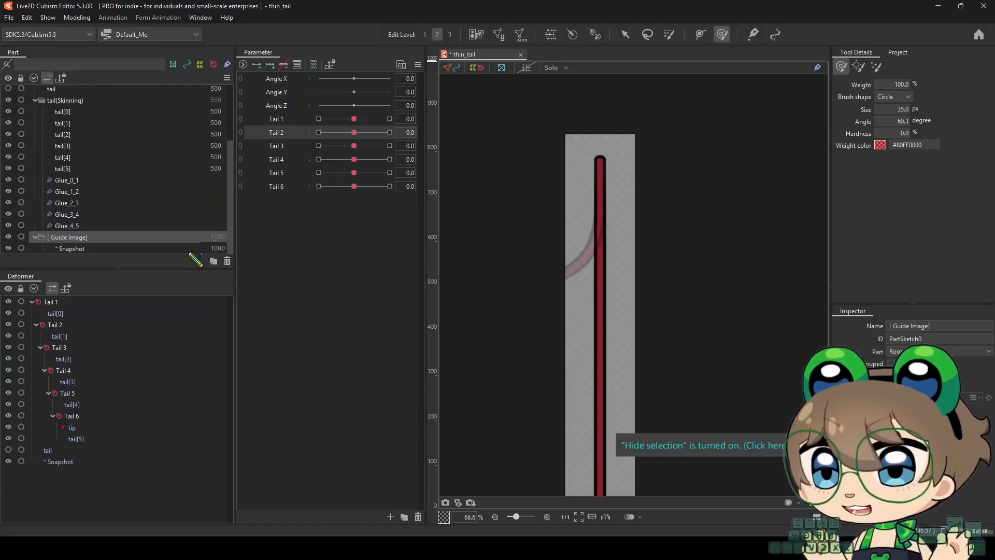
{"action": "left_click", "coordinate": [227, 262]}
{"action": "left_click", "coordinate": [527, 284]}
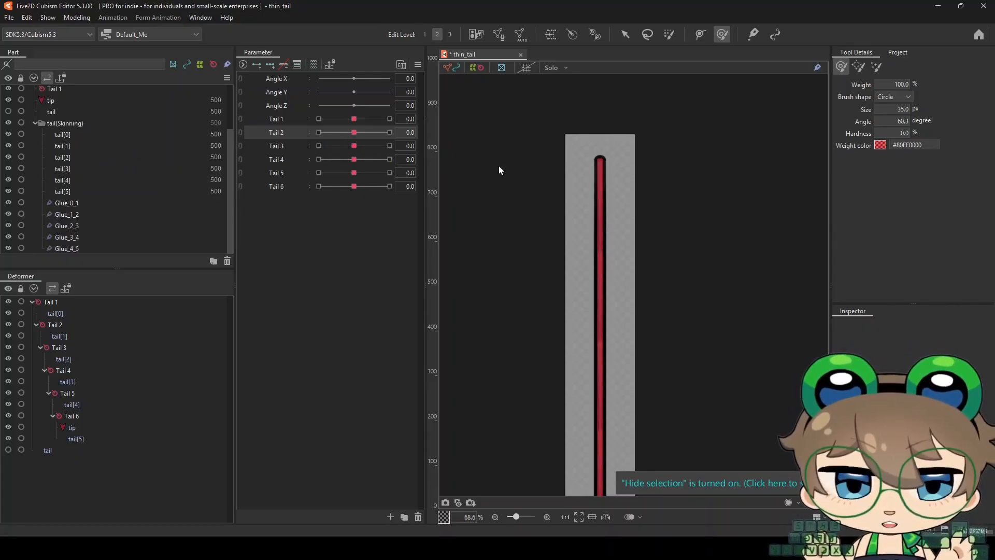
Select tail[1] and tail[2] together and set the Tail 3 parameter to 60
{"action": "scroll", "coordinate": [500, 170], "scroll_direction": "down", "scroll_amount": 3}
{"action": "scroll", "coordinate": [475, 249], "scroll_direction": "up", "scroll_amount": 1}
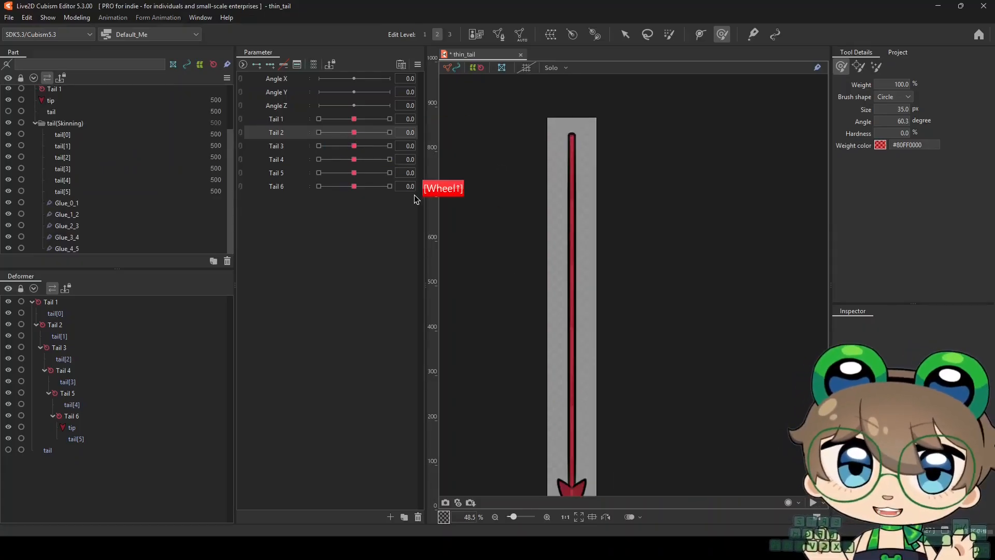
{"action": "left_click", "coordinate": [76, 148]}
{"action": "scroll", "coordinate": [538, 248], "scroll_direction": "up", "scroll_amount": 3}
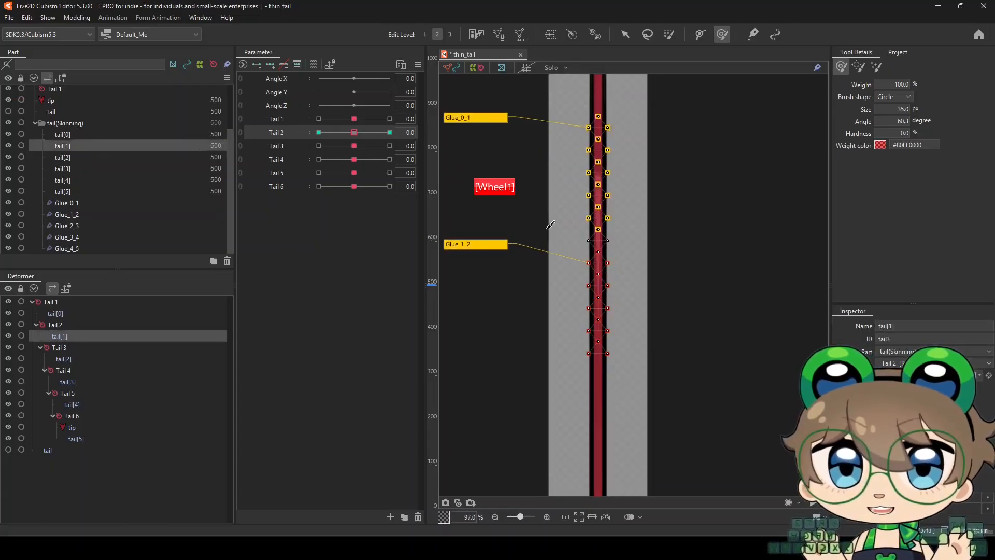
{"action": "scroll", "coordinate": [605, 340], "scroll_direction": "down", "scroll_amount": 2}
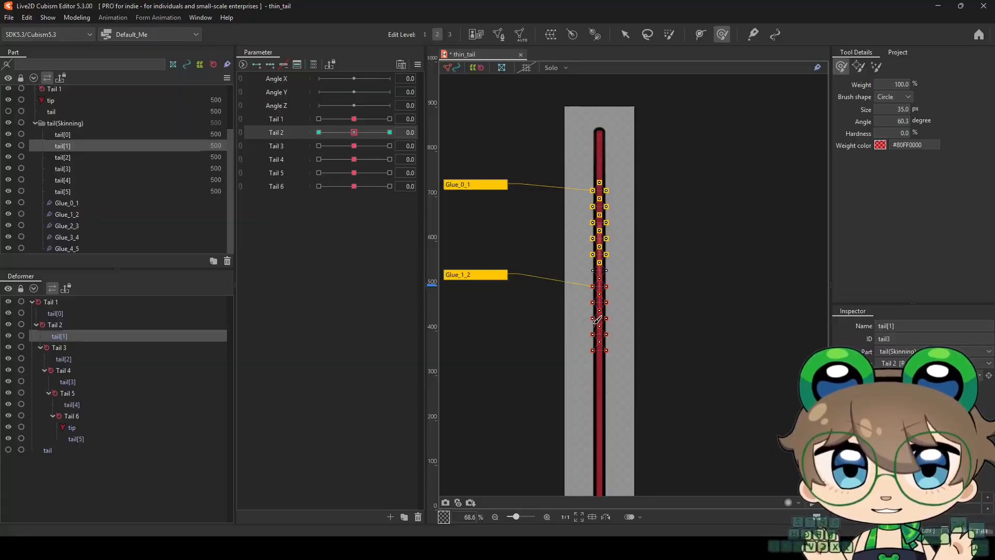
{"action": "scroll", "coordinate": [598, 319], "scroll_direction": "up", "scroll_amount": 2}
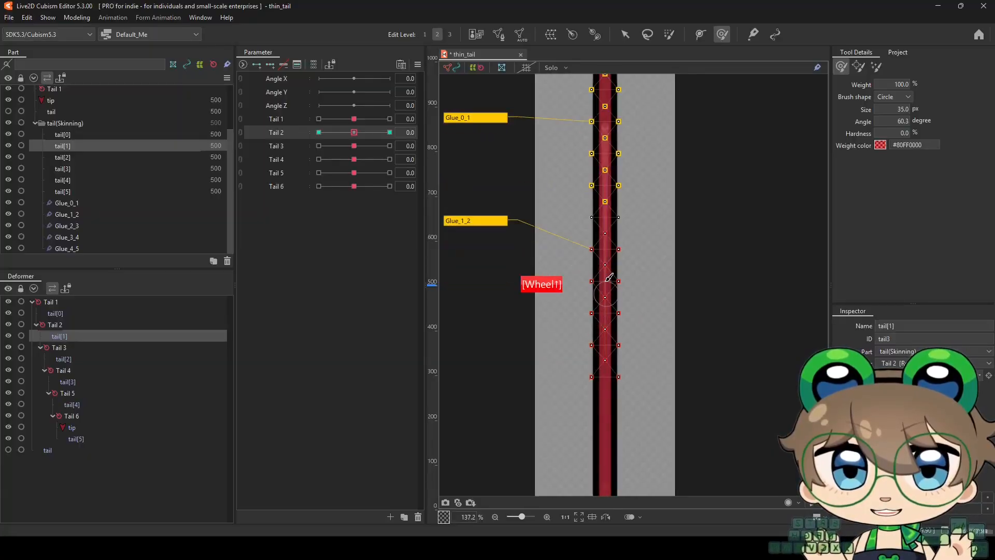
{"action": "left_click", "coordinate": [73, 157], "text": "ctrl"}
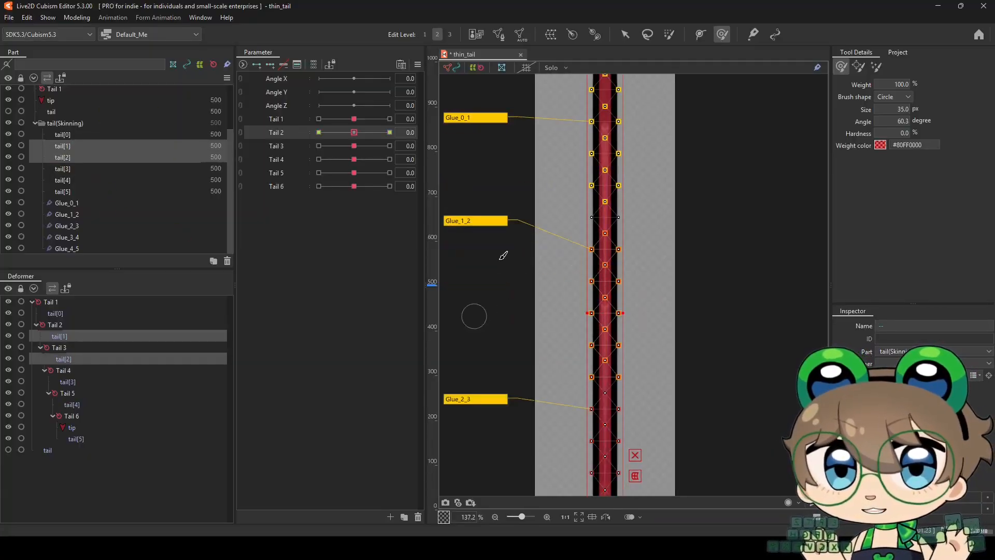
{"action": "scroll", "coordinate": [543, 242], "scroll_direction": "down", "scroll_amount": 1}
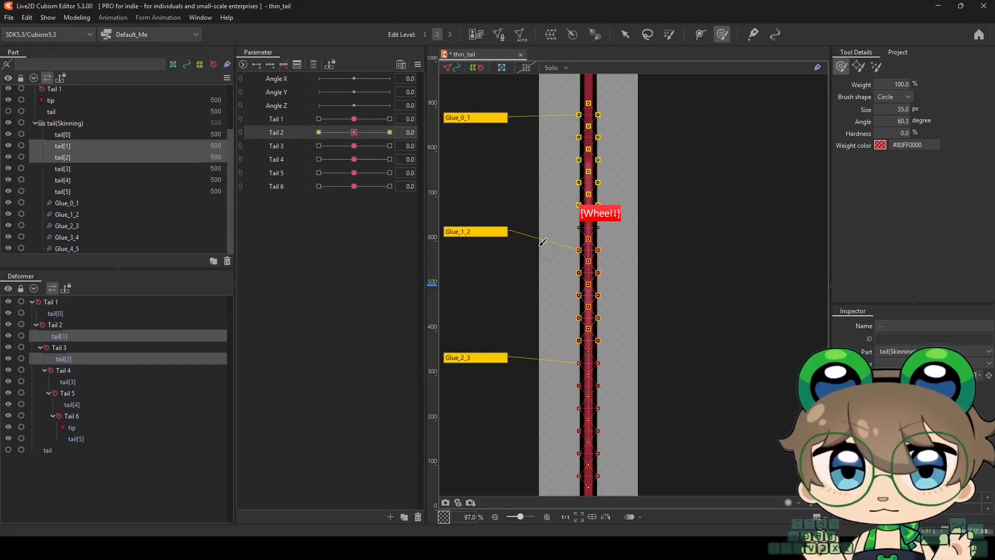
{"action": "left_click", "coordinate": [275, 148]}
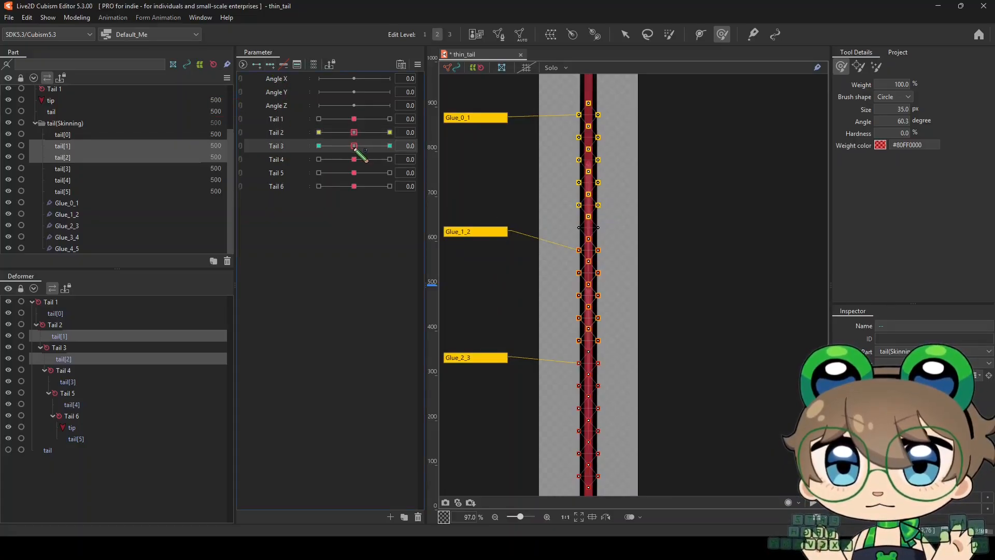
{"action": "left_click_drag", "start_coordinate": [355, 147], "coordinate": [389, 146]}
Brush the joint between tail[1] and tail[2] to turn the sharp Tail 3 bend into a rounder curve
{"action": "scroll", "coordinate": [599, 267], "scroll_direction": "up", "scroll_amount": 3}
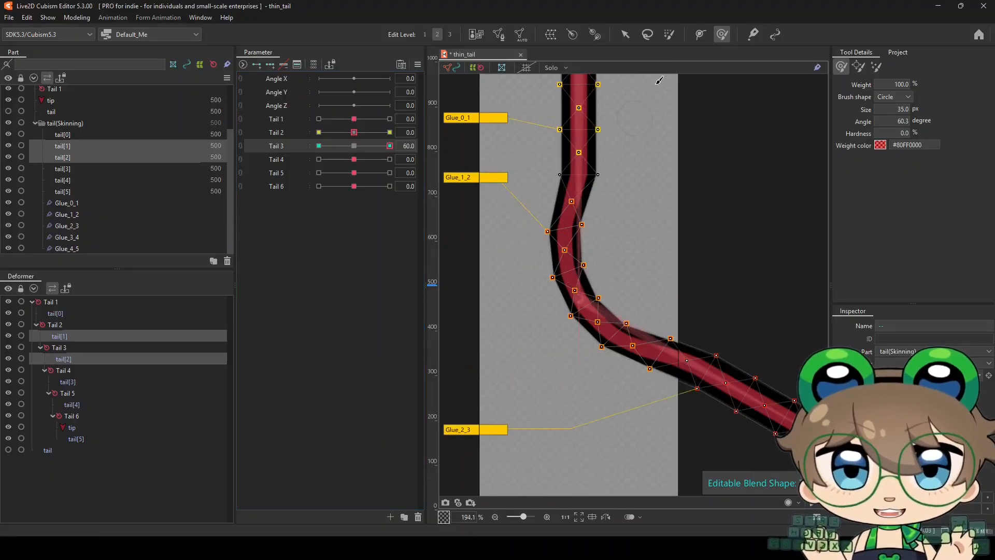
{"action": "left_click_drag", "start_coordinate": [565, 294], "coordinate": [576, 352]}
{"action": "left_click_drag", "start_coordinate": [593, 349], "coordinate": [643, 365]}
{"action": "left_click_drag", "start_coordinate": [571, 323], "coordinate": [594, 326]}
{"action": "mouse_move", "coordinate": [599, 366]}
{"action": "left_mouse_down"}
{"action": "mouse_move", "coordinate": [619, 361]}
{"action": "mouse_move", "coordinate": [636, 332]}
{"action": "left_mouse_up"}
{"action": "scroll", "coordinate": [539, 261], "scroll_direction": "down", "scroll_amount": 2}
{"action": "scroll", "coordinate": [584, 358], "scroll_direction": "up", "scroll_amount": 2}
{"action": "scroll", "coordinate": [594, 260], "scroll_direction": "down", "scroll_amount": 2}
{"action": "scroll", "coordinate": [611, 220], "scroll_direction": "up", "scroll_amount": 2}
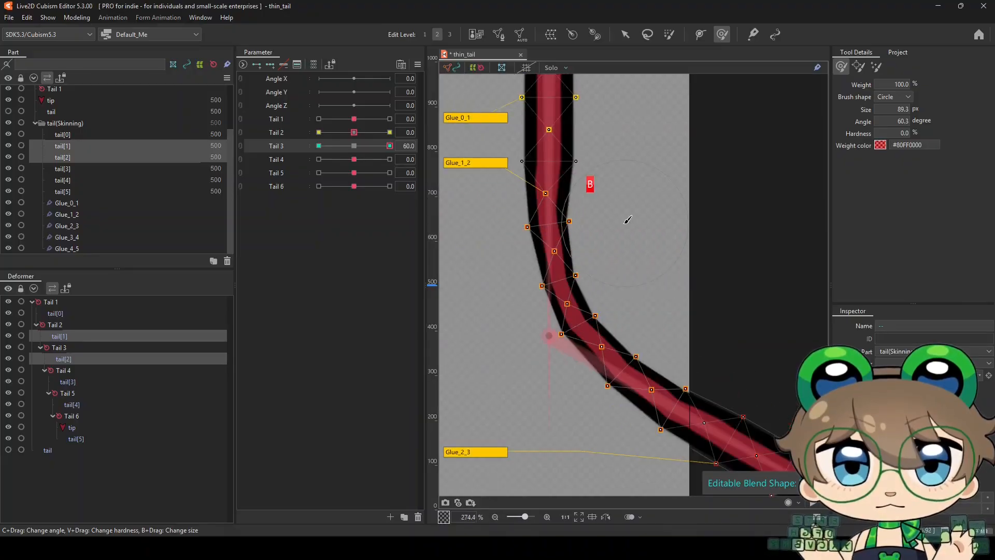
Even out the Tail 3 bend's curve and thickness, reducing the deform brush to 44.5 px
{"action": "left_click_drag", "start_coordinate": [575, 272], "coordinate": [622, 272]}
{"action": "left_click_drag", "start_coordinate": [593, 324], "coordinate": [606, 313]}
{"action": "left_click_drag", "start_coordinate": [678, 376], "coordinate": [704, 376]}
{"action": "scroll", "coordinate": [545, 191], "scroll_direction": "up", "scroll_amount": 2}
{"action": "left_click_drag", "start_coordinate": [554, 199], "coordinate": [564, 198]}
{"action": "scroll", "coordinate": [550, 238], "scroll_direction": "down", "scroll_amount": 2}
{"action": "scroll", "coordinate": [571, 328], "scroll_direction": "up", "scroll_amount": 1}
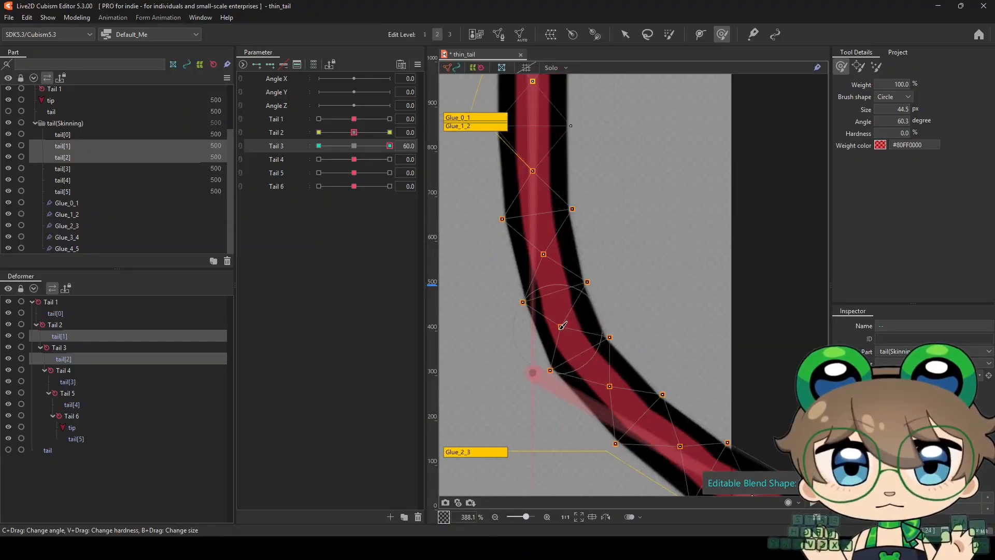
{"action": "scroll", "coordinate": [585, 342], "scroll_direction": "down", "scroll_amount": 2}
{"action": "scroll", "coordinate": [628, 377], "scroll_direction": "up", "scroll_amount": 2}
{"action": "left_click_drag", "start_coordinate": [628, 377], "coordinate": [616, 383]}
{"action": "scroll", "coordinate": [538, 337], "scroll_direction": "down", "scroll_amount": 4}
Check the Tail 3 bend with the selection hidden and touch up its remaining uneven spots at 44.5 px
{"action": "key", "text": "ctrl+t"}
{"action": "key", "text": "ctrl+t"}
{"action": "scroll", "coordinate": [514, 308], "scroll_direction": "up", "scroll_amount": 3}
{"action": "scroll", "coordinate": [539, 342], "scroll_direction": "down", "scroll_amount": 2}
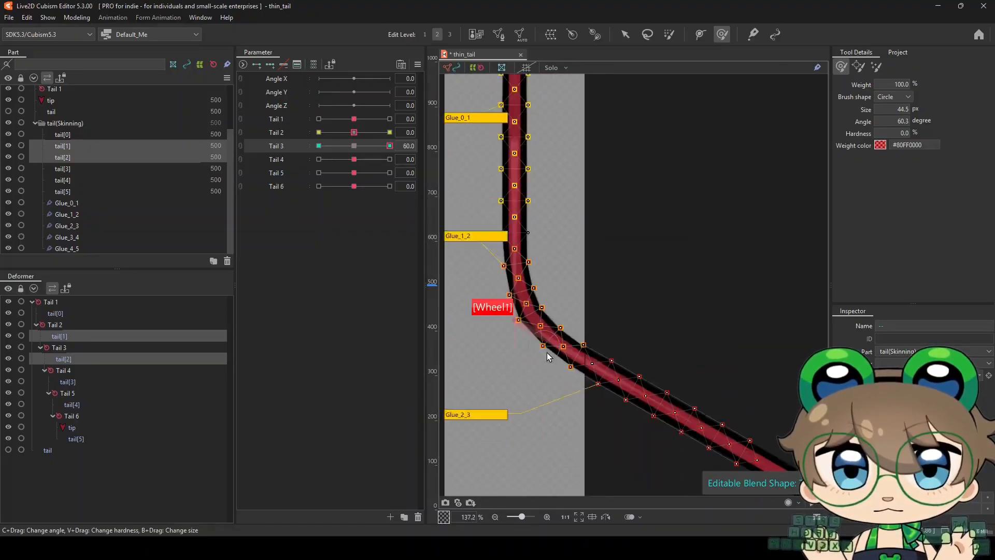
{"action": "scroll", "coordinate": [565, 339], "scroll_direction": "up", "scroll_amount": 3}
{"action": "left_click_drag", "start_coordinate": [624, 341], "coordinate": [623, 338]}
{"action": "scroll", "coordinate": [545, 298], "scroll_direction": "down", "scroll_amount": 3}
{"action": "scroll", "coordinate": [477, 231], "scroll_direction": "up", "scroll_amount": 3}
{"action": "left_click_drag", "start_coordinate": [609, 256], "coordinate": [618, 252]}
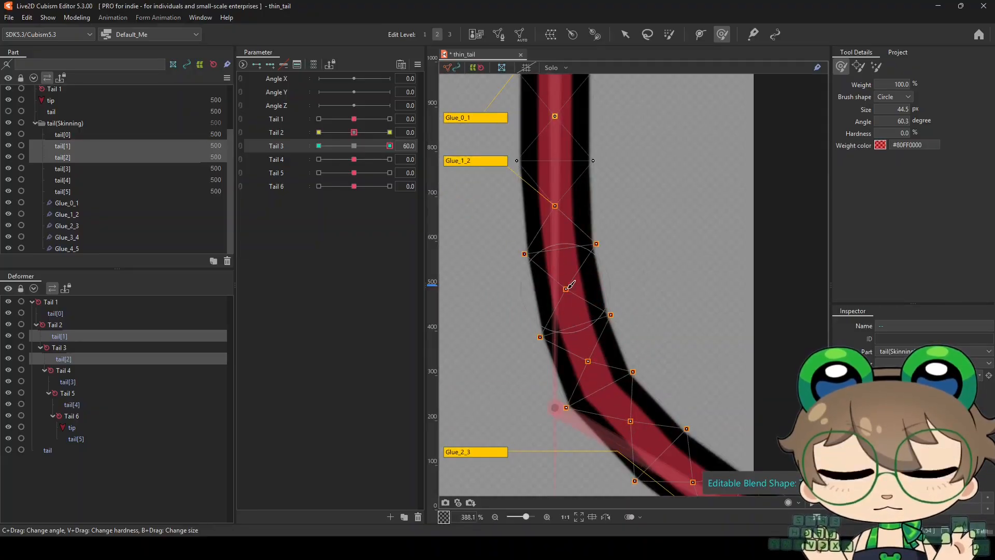
Examine the Tail 3 bend with the selection hidden and swing the parameter to -60 to compare the opposite side
{"action": "scroll", "coordinate": [543, 295], "scroll_direction": "down", "scroll_amount": 3}
{"action": "scroll", "coordinate": [544, 338], "scroll_direction": "up", "scroll_amount": 3}
{"action": "scroll", "coordinate": [547, 339], "scroll_direction": "down", "scroll_amount": 4}
{"action": "key", "text": "ctrl+t"}
{"action": "mouse_move", "coordinate": [390, 146]}
{"action": "left_mouse_down"}
{"action": "mouse_move", "coordinate": [319, 146]}
{"action": "mouse_move", "coordinate": [406, 149]}
{"action": "mouse_move", "coordinate": [319, 146]}
{"action": "left_mouse_up"}
{"action": "key", "text": "ctrl+t"}
{"action": "scroll", "coordinate": [544, 300], "scroll_direction": "up", "scroll_amount": 4}
{"action": "scroll", "coordinate": [544, 261], "scroll_direction": "down", "scroll_amount": 5}
{"action": "key", "text": "ctrl+t"}
{"action": "scroll", "coordinate": [537, 261], "scroll_direction": "up", "scroll_amount": 2}
{"action": "scroll", "coordinate": [572, 291], "scroll_direction": "down", "scroll_amount": 4}
{"action": "scroll", "coordinate": [573, 290], "scroll_direction": "up", "scroll_amount": 4}
Capture a snapshot of the corrected Tail 3 bend, convert it to a horizontally flipped guide image, and lock it
{"action": "left_click", "coordinate": [472, 503]}
{"action": "right_click", "coordinate": [513, 482]}
{"action": "left_click", "coordinate": [552, 463]}
{"action": "left_click", "coordinate": [478, 369]}
{"action": "left_click", "coordinate": [22, 236]}
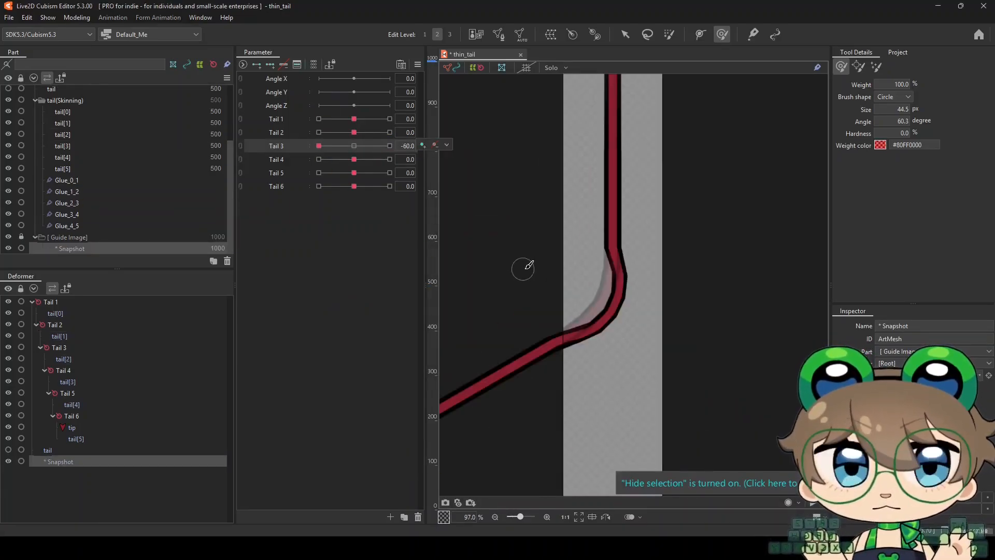
With Tail 3 at -60, brush tail[1] and tail[2] toward the mirrored guide bend
{"action": "left_click_drag", "start_coordinate": [522, 269], "coordinate": [663, 300]}
{"action": "scroll", "coordinate": [561, 294], "scroll_direction": "up", "scroll_amount": 2}
{"action": "mouse_move", "coordinate": [596, 296]}
{"action": "left_mouse_down"}
{"action": "mouse_move", "coordinate": [658, 302]}
{"action": "mouse_move", "coordinate": [624, 304]}
{"action": "left_mouse_up"}
{"action": "mouse_move", "coordinate": [687, 300]}
{"action": "left_mouse_down"}
{"action": "mouse_move", "coordinate": [657, 314]}
{"action": "mouse_move", "coordinate": [592, 382]}
{"action": "left_mouse_up"}
{"action": "mouse_move", "coordinate": [674, 370]}
{"action": "left_mouse_down"}
{"action": "mouse_move", "coordinate": [614, 285]}
{"action": "mouse_move", "coordinate": [606, 258]}
{"action": "mouse_move", "coordinate": [585, 309]}
{"action": "left_mouse_up"}
{"action": "scroll", "coordinate": [622, 340], "scroll_direction": "up", "scroll_amount": 4}
Refine the Tail 3 bend at -60 with a 33.4 px brush so its outline follows the guide
{"action": "key", "text": "ctrl+t"}
{"action": "left_click_drag", "start_coordinate": [687, 303], "coordinate": [654, 299]}
{"action": "scroll", "coordinate": [526, 376], "scroll_direction": "down", "scroll_amount": 3}
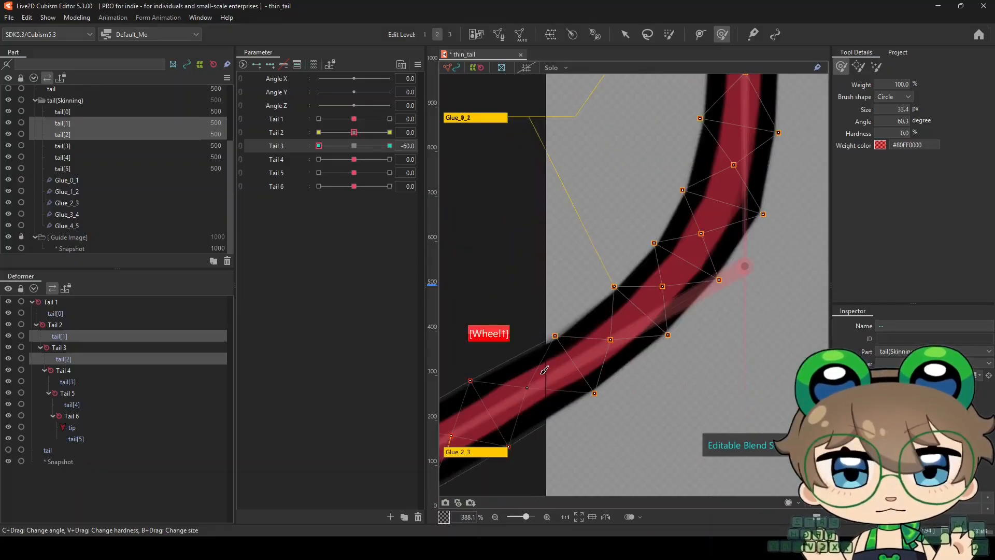
{"action": "scroll", "coordinate": [611, 337], "scroll_direction": "up", "scroll_amount": 3}
{"action": "left_click_drag", "start_coordinate": [683, 369], "coordinate": [675, 368]}
{"action": "key", "text": "ctrl+t"}
{"action": "scroll", "coordinate": [555, 321], "scroll_direction": "down", "scroll_amount": 12}
Reset Tail 3 to 0, set Tail 4 to 60, and delete the snapshot from the Guide Image folder
{"action": "left_click_drag", "start_coordinate": [318, 146], "coordinate": [389, 160]}
{"action": "left_click", "coordinate": [72, 248]}
{"action": "key", "text": "Delete"}
Select tail[2] and tail[3] and brush their joint into a broad curve at 153.5 px and 113.3 px
{"action": "left_click", "coordinate": [75, 148]}
{"action": "left_click", "coordinate": [76, 157], "text": "ctrl"}
{"action": "left_click_drag", "start_coordinate": [586, 422], "coordinate": [571, 262]}
{"action": "scroll", "coordinate": [571, 262], "scroll_direction": "up", "scroll_amount": 3}
{"action": "key", "text": "ctrl+t"}
{"action": "left_click_drag", "start_coordinate": [497, 256], "coordinate": [573, 316]}
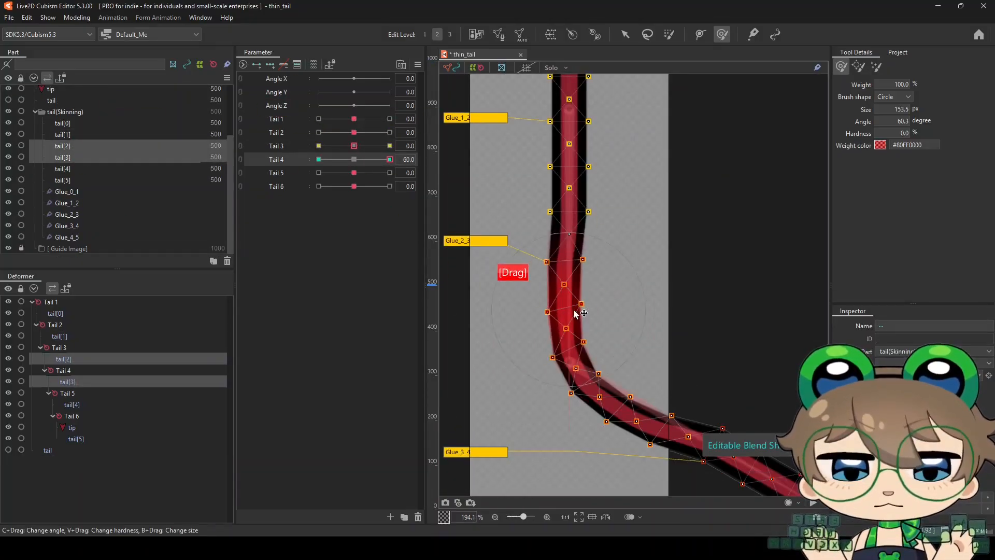
{"action": "left_click_drag", "start_coordinate": [611, 394], "coordinate": [574, 324]}
{"action": "mouse_move", "coordinate": [531, 293]}
{"action": "left_mouse_down"}
{"action": "mouse_move", "coordinate": [606, 340]}
{"action": "mouse_move", "coordinate": [618, 364]}
{"action": "left_mouse_up"}
{"action": "scroll", "coordinate": [573, 351], "scroll_direction": "down", "scroll_amount": 2}
{"action": "scroll", "coordinate": [537, 267], "scroll_direction": "up", "scroll_amount": 2}
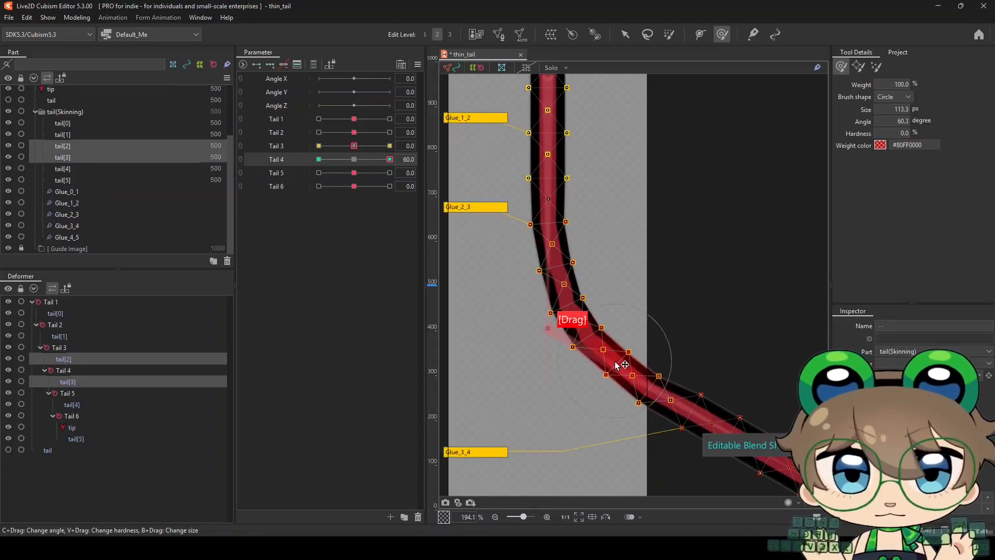
{"action": "scroll", "coordinate": [594, 282], "scroll_direction": "up", "scroll_amount": 2}
{"action": "scroll", "coordinate": [523, 370], "scroll_direction": "down", "scroll_amount": 2}
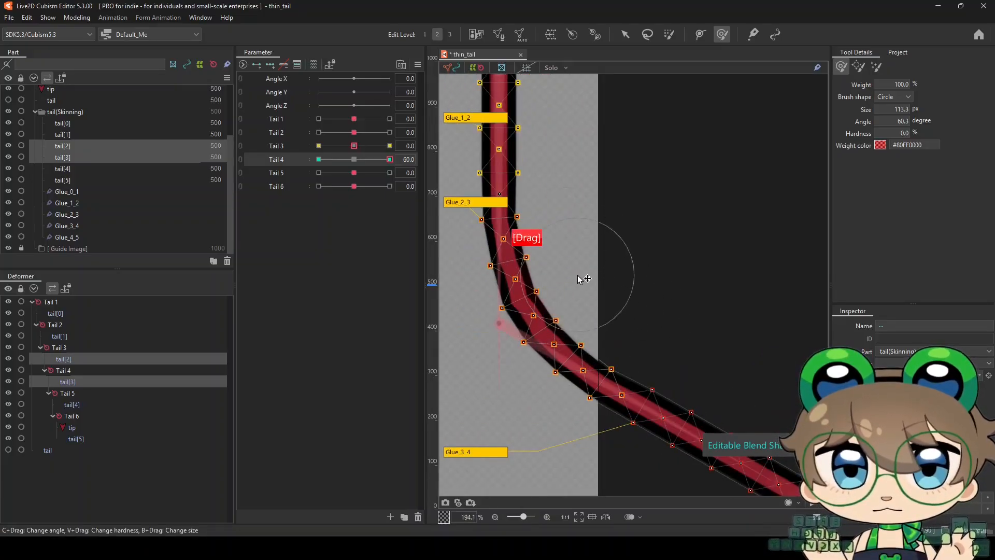
Check the Tail 4 bend with the selection hidden and refine its curve with a 48.4 px brush
{"action": "key", "text": "ctrl+t"}
{"action": "key", "text": "h"}
{"action": "scroll", "coordinate": [570, 270], "scroll_direction": "up", "scroll_amount": 2}
{"action": "left_click_drag", "start_coordinate": [576, 223], "coordinate": [551, 223]}
{"action": "left_click_drag", "start_coordinate": [514, 277], "coordinate": [554, 312]}
{"action": "left_click_drag", "start_coordinate": [564, 364], "coordinate": [606, 403]}
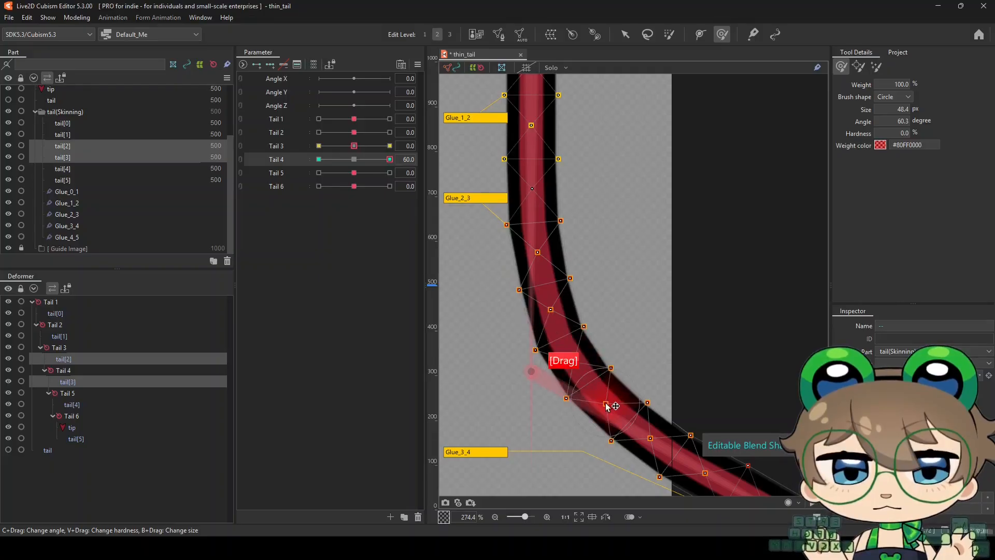
{"action": "scroll", "coordinate": [530, 323], "scroll_direction": "down", "scroll_amount": 4}
{"action": "key", "text": "h"}
{"action": "left_click_drag", "start_coordinate": [537, 367], "coordinate": [551, 378]}
Capture a snapshot of the Tail 4 bend and convert it to a horizontally flipped guide image
{"action": "left_click", "coordinate": [471, 503]}
{"action": "right_click", "coordinate": [529, 384]}
{"action": "left_click", "coordinate": [548, 529]}
Set Tail 4 to -60 and brush tail[2] and tail[3] at 57.7 px toward the mirrored guide bend
{"action": "left_click", "coordinate": [319, 159]}
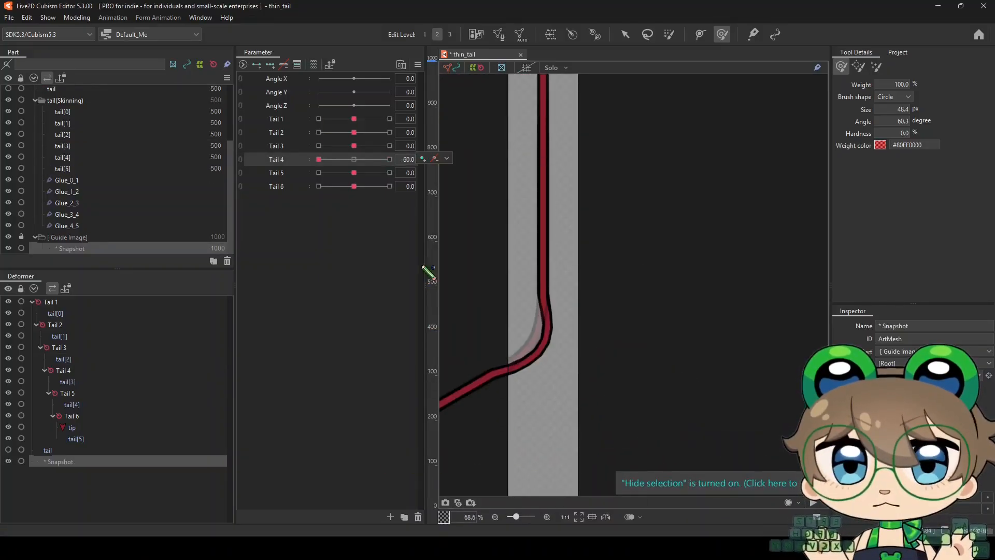
{"action": "left_click", "coordinate": [62, 135]}
{"action": "left_click", "coordinate": [63, 146], "text": "shift"}
{"action": "scroll", "coordinate": [498, 343], "scroll_direction": "up", "scroll_amount": 3}
{"action": "left_click_drag", "start_coordinate": [650, 305], "coordinate": [624, 301]}
{"action": "left_click_drag", "start_coordinate": [475, 335], "coordinate": [484, 334]}
{"action": "left_click_drag", "start_coordinate": [614, 311], "coordinate": [588, 291]}
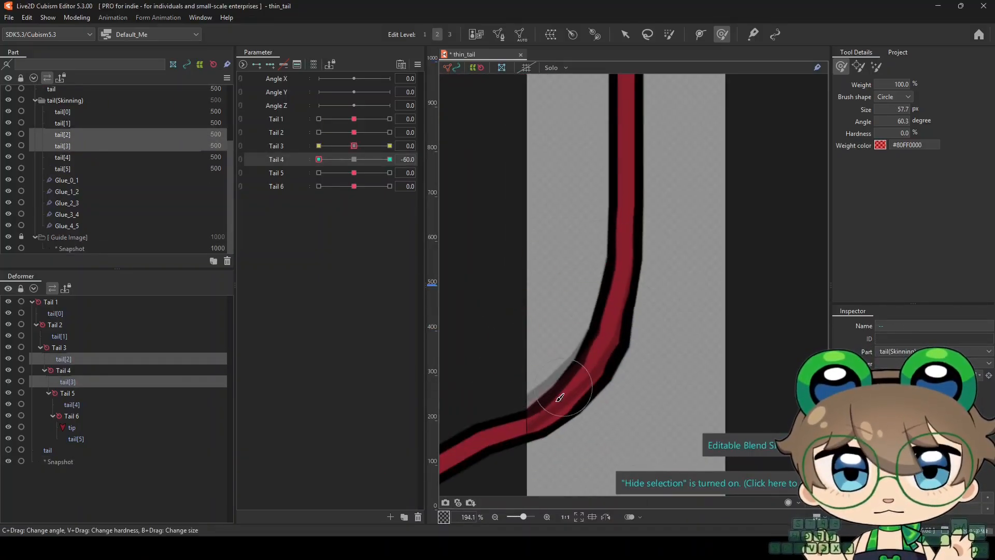
{"action": "left_click_drag", "start_coordinate": [564, 387], "coordinate": [550, 378]}
{"action": "left_click_drag", "start_coordinate": [622, 332], "coordinate": [610, 325]}
{"action": "mouse_move", "coordinate": [563, 431]}
{"action": "left_mouse_down"}
{"action": "mouse_move", "coordinate": [586, 431]}
{"action": "mouse_move", "coordinate": [617, 479]}
{"action": "left_mouse_up"}
Refine the Tail 4 bend at -60 with a 48.1 px brush until it follows the guide smoothly
{"action": "scroll", "coordinate": [570, 432], "scroll_direction": "up", "scroll_amount": 1}
{"action": "scroll", "coordinate": [553, 381], "scroll_direction": "up", "scroll_amount": 1}
{"action": "scroll", "coordinate": [620, 269], "scroll_direction": "down", "scroll_amount": 1}
{"action": "left_click_drag", "start_coordinate": [673, 289], "coordinate": [650, 289]}
{"action": "scroll", "coordinate": [564, 363], "scroll_direction": "down", "scroll_amount": 4}
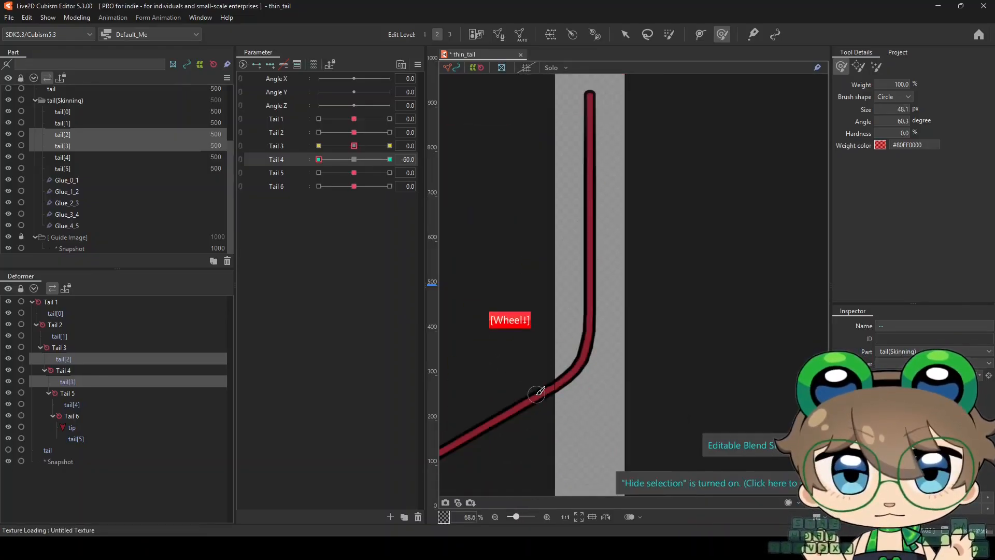
{"action": "scroll", "coordinate": [557, 363], "scroll_direction": "up", "scroll_amount": 5}
{"action": "left_click_drag", "start_coordinate": [583, 306], "coordinate": [592, 301]}
{"action": "left_click_drag", "start_coordinate": [591, 242], "coordinate": [597, 241]}
{"action": "scroll", "coordinate": [592, 246], "scroll_direction": "down", "scroll_amount": 5}
Reset Tail 4 to 0 and delete its snapshot from the Guide Image folder
{"action": "mouse_move", "coordinate": [318, 159]}
{"action": "left_mouse_down"}
{"action": "mouse_move", "coordinate": [480, 160]}
{"action": "mouse_move", "coordinate": [354, 159]}
{"action": "mouse_move", "coordinate": [319, 173]}
{"action": "left_mouse_up"}
{"action": "left_click", "coordinate": [104, 249]}
{"action": "left_click", "coordinate": [226, 260]}
Select tail[3] and tail[4], set Tail 5 to 60, and brush their joint into a broad curve at 283.5 px
{"action": "left_click", "coordinate": [171, 157]}
{"action": "left_click", "coordinate": [171, 168], "text": "ctrl"}
{"action": "scroll", "coordinate": [512, 326], "scroll_direction": "down", "scroll_amount": 3}
{"action": "scroll", "coordinate": [515, 326], "scroll_direction": "up", "scroll_amount": 5}
{"action": "left_click_drag", "start_coordinate": [515, 321], "coordinate": [598, 315]}
{"action": "left_click_drag", "start_coordinate": [318, 173], "coordinate": [390, 173]}
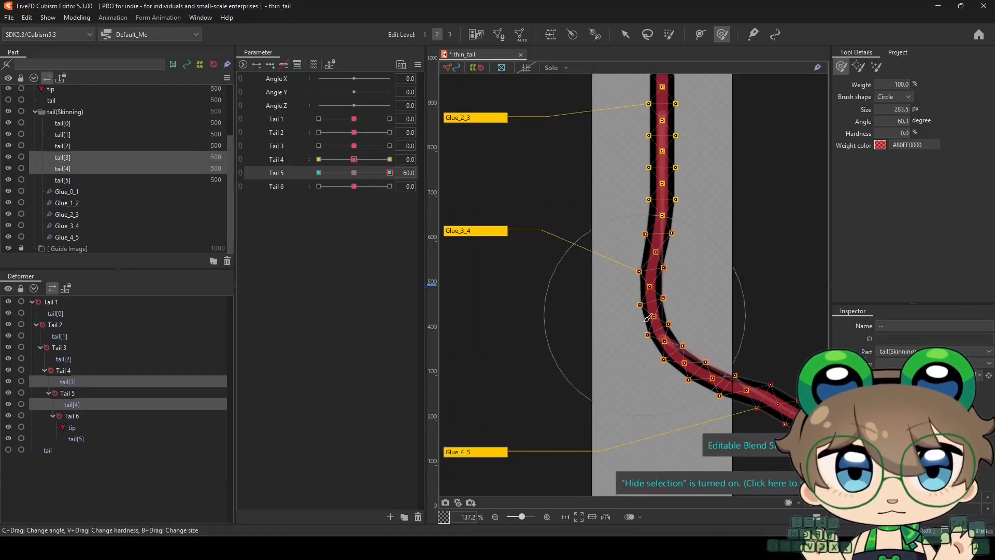
{"action": "left_click_drag", "start_coordinate": [645, 316], "coordinate": [657, 308]}
{"action": "mouse_move", "coordinate": [656, 348]}
{"action": "left_mouse_down"}
{"action": "mouse_move", "coordinate": [662, 375]}
{"action": "mouse_move", "coordinate": [642, 290]}
{"action": "mouse_move", "coordinate": [657, 344]}
{"action": "left_mouse_up"}
{"action": "scroll", "coordinate": [662, 355], "scroll_direction": "down", "scroll_amount": 4}
{"action": "scroll", "coordinate": [673, 356], "scroll_direction": "up", "scroll_amount": 5}
Refine the Tail 5 bend's curve and thickness with a 48.5 px and a 31 px brush
{"action": "left_click_drag", "start_coordinate": [740, 295], "coordinate": [687, 297]}
{"action": "left_click_drag", "start_coordinate": [672, 312], "coordinate": [665, 315]}
{"action": "key", "text": "ctrl+t"}
{"action": "scroll", "coordinate": [585, 288], "scroll_direction": "down", "scroll_amount": 5}
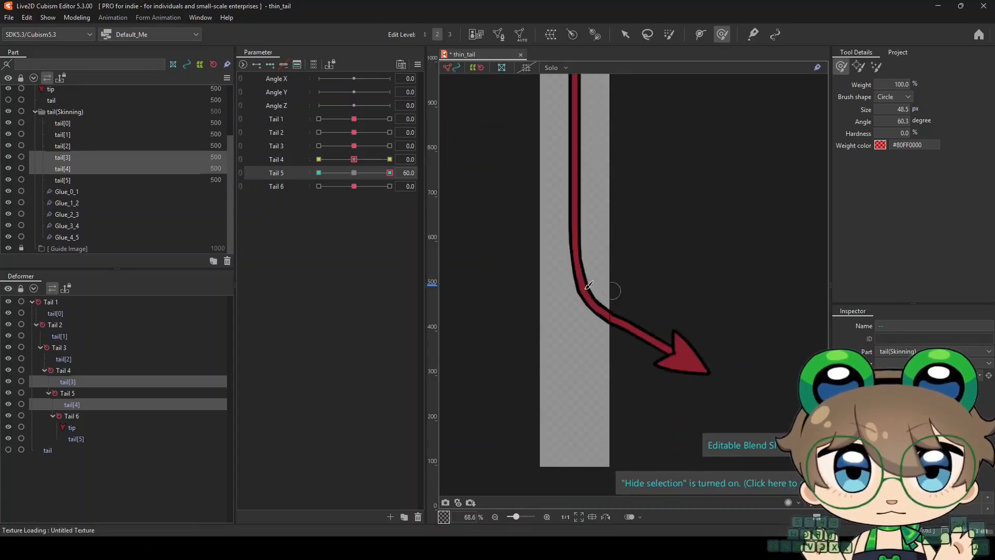
{"action": "key", "text": "ctrl+t"}
{"action": "scroll", "coordinate": [648, 337], "scroll_direction": "up", "scroll_amount": 5}
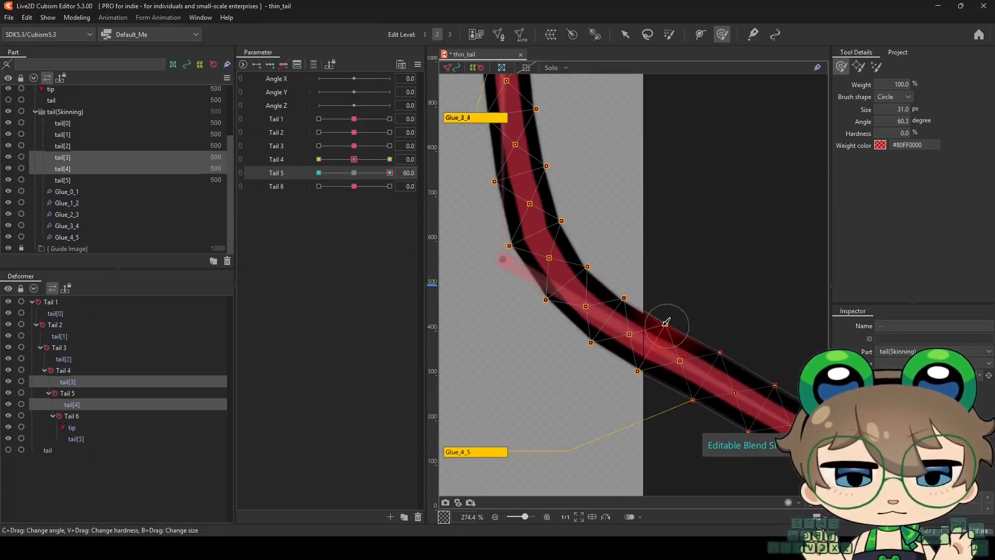
{"action": "scroll", "coordinate": [640, 309], "scroll_direction": "up", "scroll_amount": 1}
Examine the Tail 5 bend with the selection hidden and swing the parameter between 0 and 60
{"action": "key", "text": "ctrl+t"}
{"action": "scroll", "coordinate": [542, 311], "scroll_direction": "down", "scroll_amount": 4}
{"action": "key", "text": "ctrl+t"}
{"action": "scroll", "coordinate": [534, 306], "scroll_direction": "up", "scroll_amount": 3}
{"action": "key", "text": "ctrl+t"}
{"action": "scroll", "coordinate": [555, 275], "scroll_direction": "down", "scroll_amount": 4}
{"action": "right_click", "coordinate": [357, 173]}
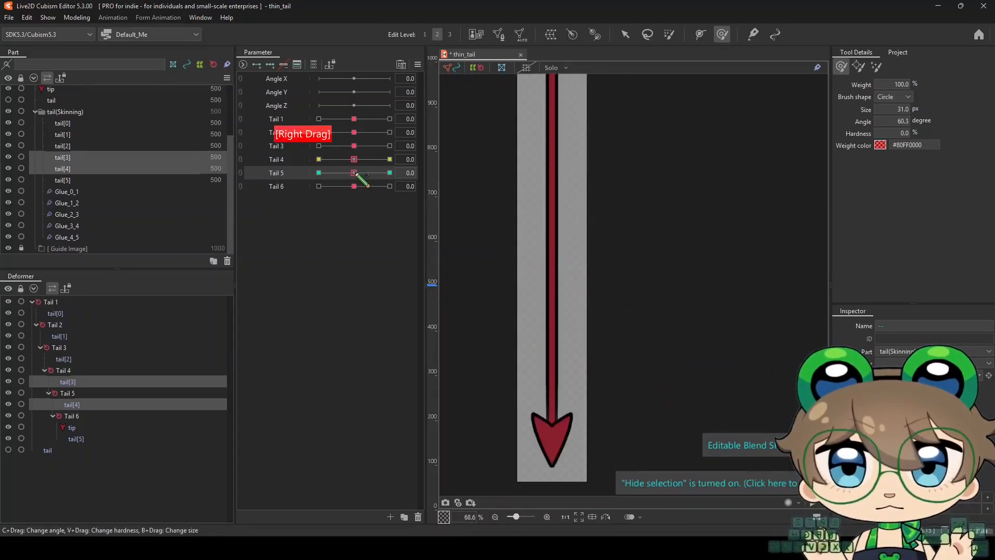
{"action": "left_click_drag", "start_coordinate": [357, 174], "coordinate": [391, 174]}
Touch up the Tail 5 bend at 60 and hide the selection again
{"action": "key", "text": "ctrl+t"}
{"action": "scroll", "coordinate": [581, 296], "scroll_direction": "up", "scroll_amount": 3}
{"action": "left_click_drag", "start_coordinate": [527, 336], "coordinate": [565, 332]}
{"action": "mouse_move", "coordinate": [544, 291]}
{"action": "left_mouse_down"}
{"action": "mouse_move", "coordinate": [575, 305]}
{"action": "mouse_move", "coordinate": [628, 289]}
{"action": "left_mouse_up"}
{"action": "key", "text": "ctrl+t"}
{"action": "scroll", "coordinate": [584, 312], "scroll_direction": "down", "scroll_amount": 2}
{"action": "scroll", "coordinate": [604, 323], "scroll_direction": "down", "scroll_amount": 1}
Capture a snapshot of the Tail 5 bend and convert it to a horizontally flipped guide image
{"action": "left_click", "coordinate": [471, 503]}
{"action": "right_click", "coordinate": [548, 321]}
{"action": "left_click", "coordinate": [571, 529]}
Set Tail 5 to -60 and reshape tail[3] and tail[4] to follow the mirrored guide image with 256.7 px and 44.9 px brushes
{"action": "left_click", "coordinate": [319, 173]}
{"action": "scroll", "coordinate": [550, 293], "scroll_direction": "up", "scroll_amount": 3}
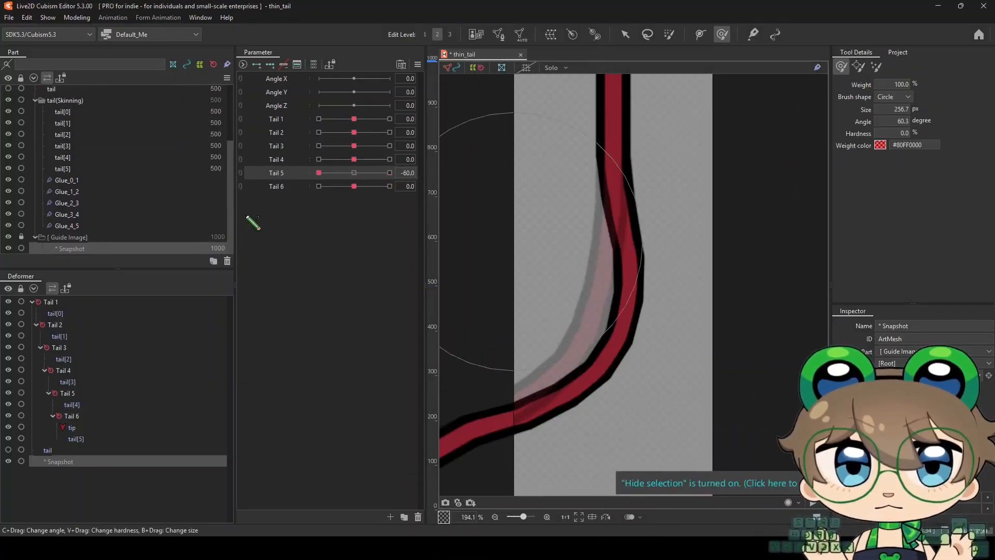
{"action": "left_click_drag", "start_coordinate": [82, 146], "coordinate": [77, 154]}
{"action": "left_click_drag", "start_coordinate": [629, 292], "coordinate": [550, 311]}
{"action": "mouse_move", "coordinate": [573, 405]}
{"action": "left_mouse_down"}
{"action": "mouse_move", "coordinate": [548, 390]}
{"action": "mouse_move", "coordinate": [573, 354]}
{"action": "mouse_move", "coordinate": [527, 394]}
{"action": "left_mouse_up"}
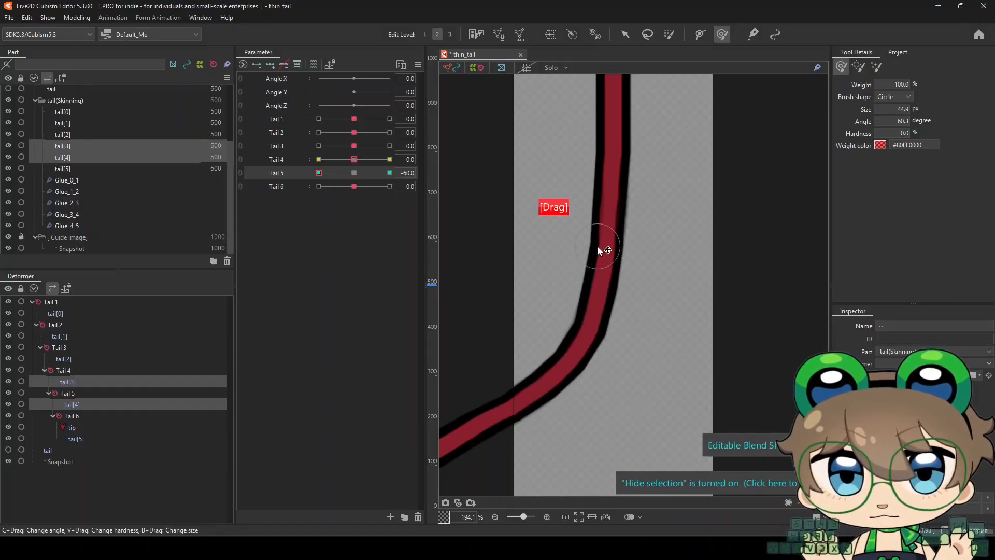
Smooth the Tail 5 bend at -60 against the guide image with a 62.6 px brush
{"action": "scroll", "coordinate": [598, 248], "scroll_direction": "up", "scroll_amount": 4}
{"action": "scroll", "coordinate": [587, 269], "scroll_direction": "down", "scroll_amount": 6}
{"action": "scroll", "coordinate": [596, 275], "scroll_direction": "up", "scroll_amount": 4}
{"action": "key", "text": "ctrl+t"}
{"action": "key", "text": "ctrl+t"}
{"action": "scroll", "coordinate": [582, 338], "scroll_direction": "down", "scroll_amount": 4}
{"action": "scroll", "coordinate": [536, 367], "scroll_direction": "up", "scroll_amount": 2}
{"action": "left_click_drag", "start_coordinate": [540, 373], "coordinate": [535, 369]}
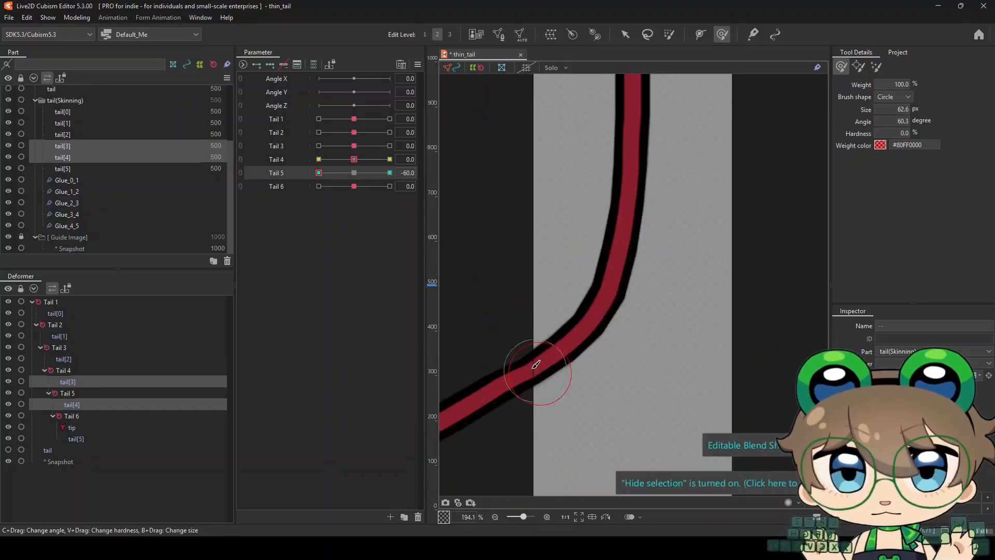
{"action": "scroll", "coordinate": [557, 372], "scroll_direction": "down", "scroll_amount": 3}
Reset Tail 5 to 0 and delete the snapshot guide image
{"action": "left_click_drag", "start_coordinate": [318, 172], "coordinate": [354, 173]}
{"action": "scroll", "coordinate": [545, 363], "scroll_direction": "up", "scroll_amount": 3}
{"action": "scroll", "coordinate": [533, 388], "scroll_direction": "down", "scroll_amount": 4}
{"action": "scroll", "coordinate": [546, 311], "scroll_direction": "down", "scroll_amount": 2}
{"action": "left_click", "coordinate": [83, 247]}
{"action": "key", "text": "Delete"}
Add Tail 6 blend shape keys at -60, 0 and 60 to tail[4] and tail[5], and set Tail 6 to 60
{"action": "left_click_drag", "start_coordinate": [76, 179], "coordinate": [77, 169]}
{"action": "left_click", "coordinate": [277, 186]}
{"action": "left_click", "coordinate": [270, 64]}
{"action": "left_click_drag", "start_coordinate": [354, 186], "coordinate": [319, 187]}
{"action": "scroll", "coordinate": [551, 400], "scroll_direction": "up", "scroll_amount": 2}
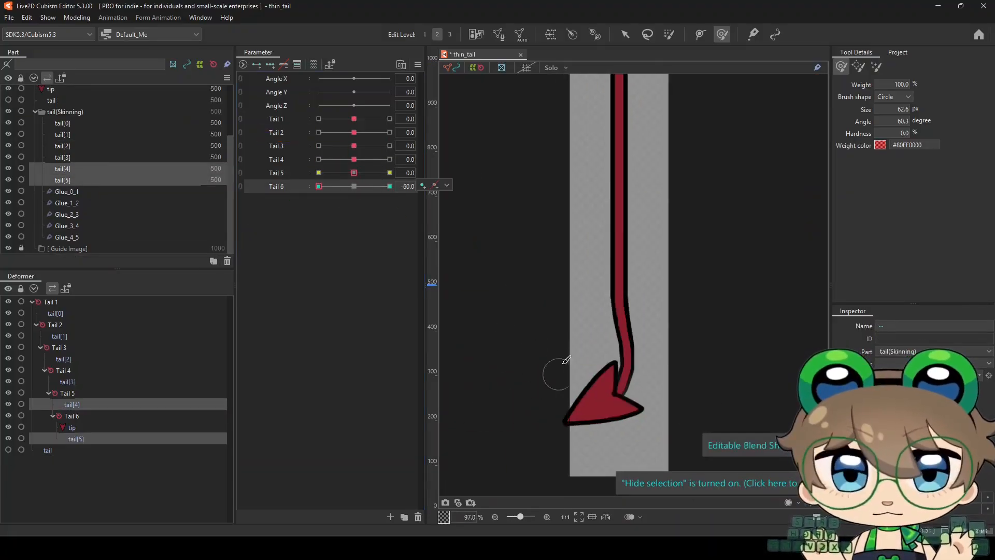
{"action": "key", "text": "ctrl+t"}
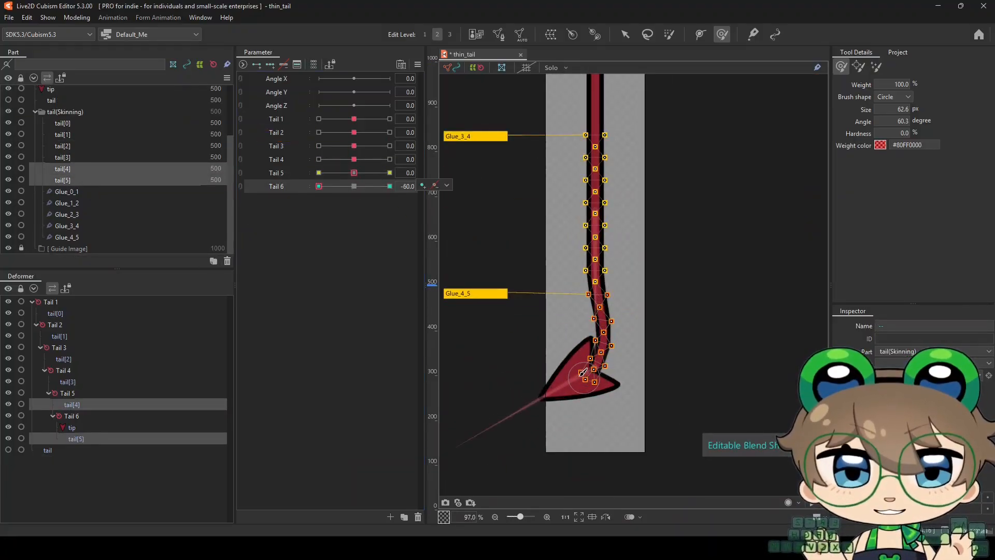
{"action": "left_click_drag", "start_coordinate": [318, 186], "coordinate": [396, 191]}
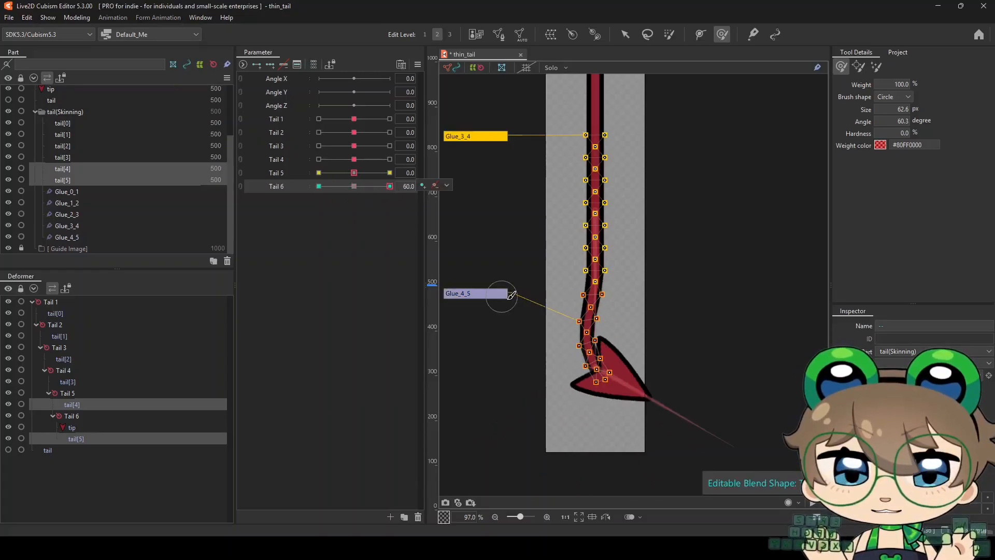
{"action": "scroll", "coordinate": [592, 361], "scroll_direction": "up", "scroll_amount": 1}
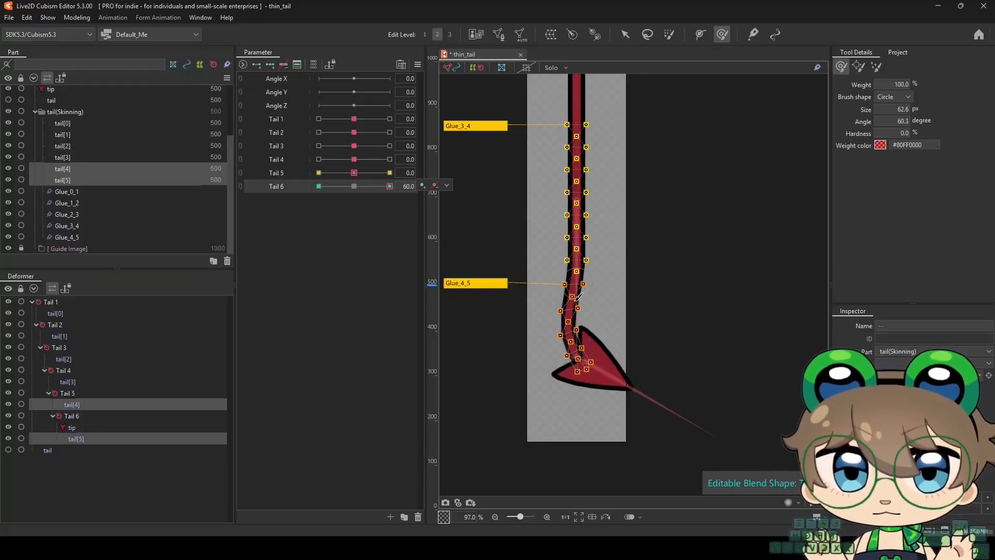
Shape the rough Tail 6 bend at 60 on tail[4] and tail[5] with brushes of 390.3, 206.9 and 162.2 px
{"action": "mouse_move", "coordinate": [543, 378]}
{"action": "left_mouse_down"}
{"action": "mouse_move", "coordinate": [624, 401]}
{"action": "mouse_move", "coordinate": [628, 392]}
{"action": "mouse_move", "coordinate": [583, 394]}
{"action": "mouse_move", "coordinate": [583, 380]}
{"action": "mouse_move", "coordinate": [606, 381]}
{"action": "left_mouse_up"}
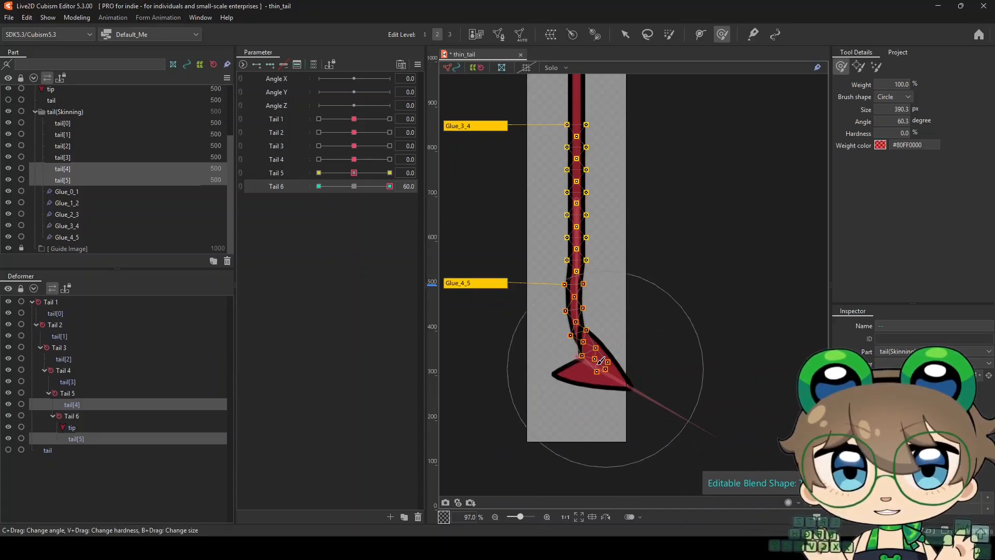
{"action": "key", "text": "b"}
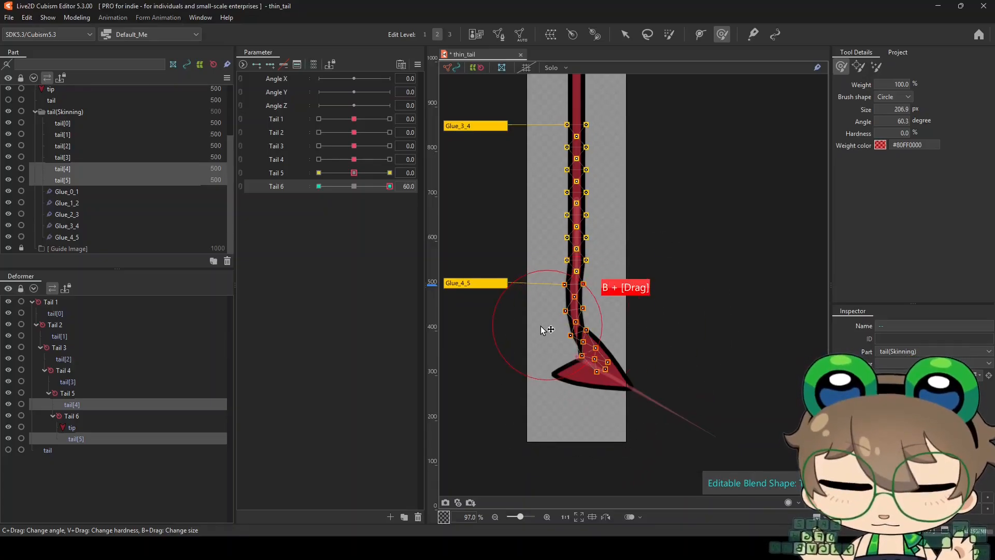
{"action": "scroll", "coordinate": [564, 299], "scroll_direction": "up", "scroll_amount": 2}
{"action": "key", "text": "b"}
{"action": "left_click_drag", "start_coordinate": [605, 298], "coordinate": [581, 298]}
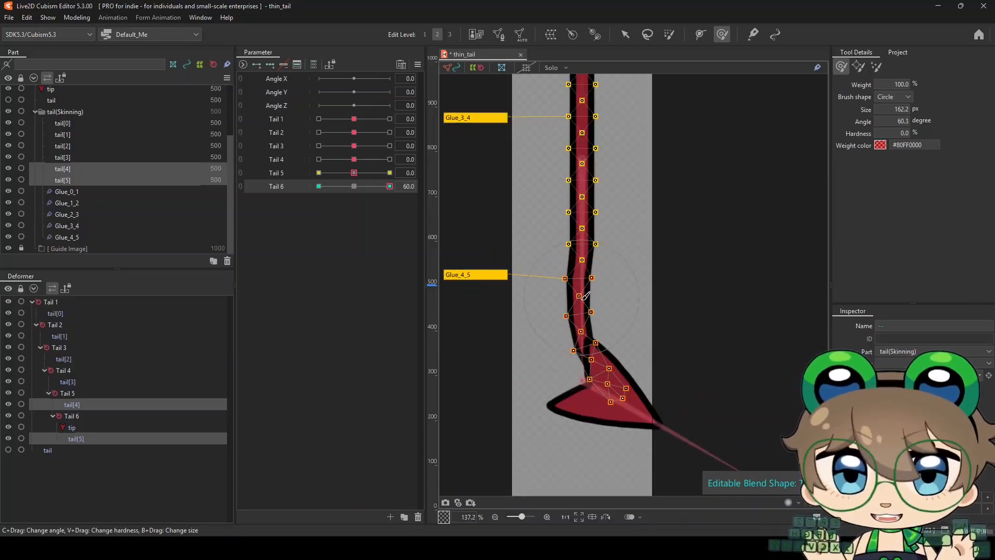
Refine the curve and thickness of the Tail 6 bend at 60 with an 85.5 px brush
{"action": "scroll", "coordinate": [562, 324], "scroll_direction": "down", "scroll_amount": 1}
{"action": "mouse_move", "coordinate": [534, 413]}
{"action": "left_mouse_down"}
{"action": "mouse_move", "coordinate": [619, 405]}
{"action": "mouse_move", "coordinate": [612, 410]}
{"action": "left_mouse_up"}
{"action": "scroll", "coordinate": [587, 348], "scroll_direction": "down", "scroll_amount": 1}
{"action": "key", "text": "ctrl+t"}
Check the Tail 6 bend between 0 and 60 and touch up its joint with a 62.2 px brush
{"action": "key", "text": "ctrl+t"}
{"action": "scroll", "coordinate": [585, 351], "scroll_direction": "up", "scroll_amount": 2}
{"action": "left_click_drag", "start_coordinate": [679, 330], "coordinate": [620, 324]}
{"action": "scroll", "coordinate": [606, 266], "scroll_direction": "up", "scroll_amount": 4}
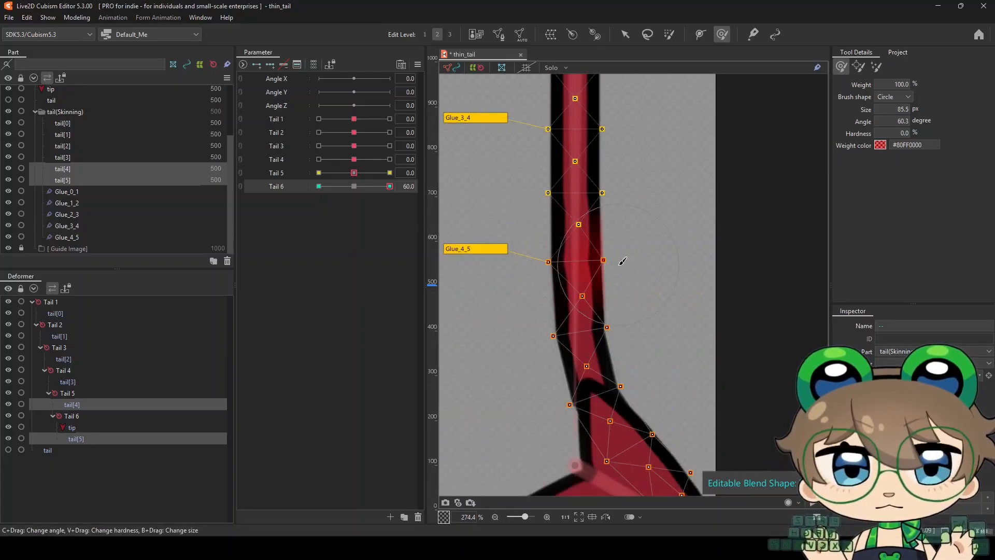
{"action": "key", "text": "ctrl+t"}
{"action": "scroll", "coordinate": [549, 285], "scroll_direction": "down", "scroll_amount": 3}
{"action": "right_click", "coordinate": [355, 187]}
{"action": "right_click", "coordinate": [390, 187]}
{"action": "key", "text": "ctrl+t"}
{"action": "scroll", "coordinate": [551, 266], "scroll_direction": "up", "scroll_amount": 4}
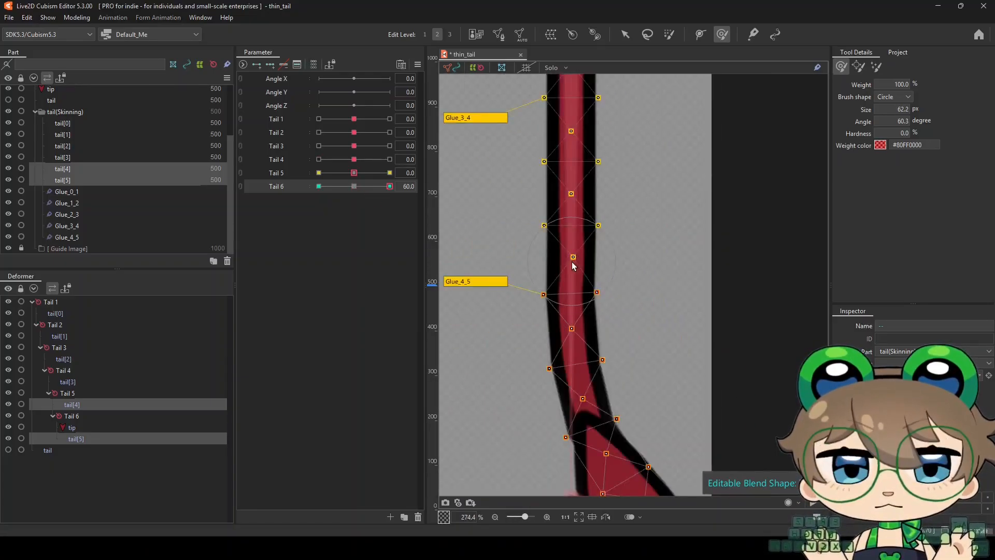
{"action": "left_click_drag", "start_coordinate": [358, 187], "coordinate": [406, 191]}
{"action": "scroll", "coordinate": [556, 247], "scroll_direction": "down", "scroll_amount": 4}
Hide the tip and capture the Tail 6 bend as a horizontally flipped guide image
{"action": "left_click", "coordinate": [8, 427]}
{"action": "scroll", "coordinate": [551, 357], "scroll_direction": "down", "scroll_amount": 1}
{"action": "scroll", "coordinate": [551, 336], "scroll_direction": "up", "scroll_amount": 1}
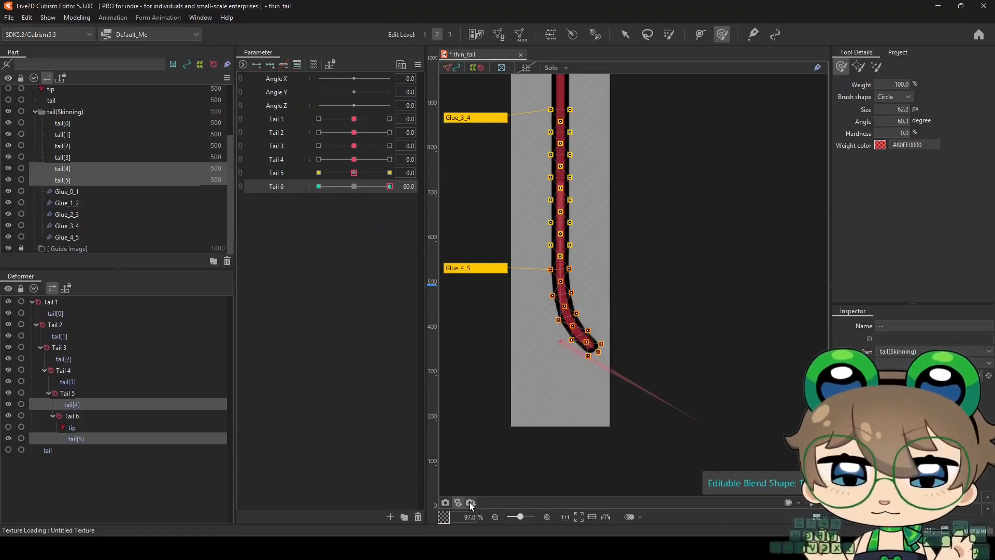
{"action": "left_click", "coordinate": [471, 503]}
{"action": "right_click", "coordinate": [503, 311]}
{"action": "left_click", "coordinate": [520, 506]}
{"action": "left_click", "coordinate": [503, 393]}
Set Tail 6 to -60 and roughly fit tail[4] and tail[5] to the mirrored guide image with a 475.3 px brush
{"action": "scroll", "coordinate": [495, 298], "scroll_direction": "up", "scroll_amount": 1}
{"action": "left_click_drag", "start_coordinate": [390, 187], "coordinate": [297, 193]}
{"action": "left_click", "coordinate": [63, 168]}
{"action": "left_click", "coordinate": [62, 157], "text": "ctrl"}
{"action": "scroll", "coordinate": [497, 286], "scroll_direction": "down", "scroll_amount": 2}
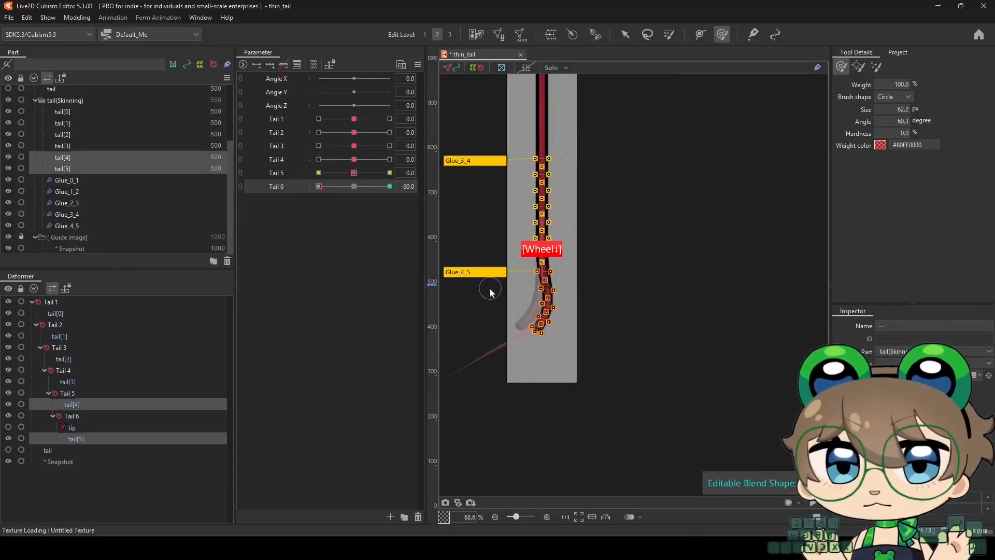
{"action": "scroll", "coordinate": [492, 289], "scroll_direction": "up", "scroll_amount": 2}
{"action": "mouse_move", "coordinate": [498, 331]}
{"action": "left_mouse_down"}
{"action": "mouse_move", "coordinate": [577, 360]}
{"action": "mouse_move", "coordinate": [507, 355]}
{"action": "left_mouse_up"}
{"action": "scroll", "coordinate": [518, 359], "scroll_direction": "up", "scroll_amount": 2}
{"action": "key", "text": "ctrl+t"}
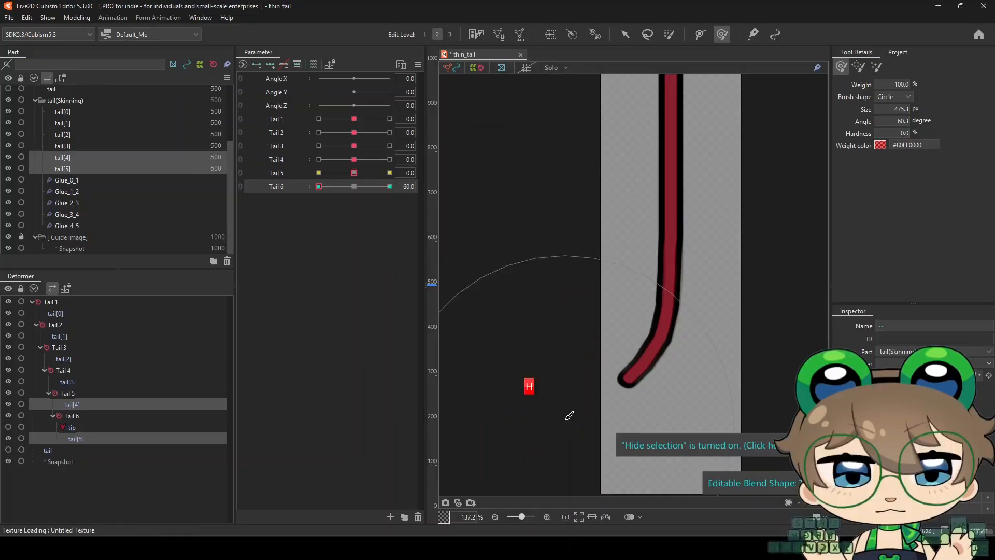
Refine the Tail 6 bend at -60 against the guide image with 37.7 px and 88.4 px brushes
{"action": "key", "text": "b"}
{"action": "left_click_drag", "start_coordinate": [566, 413], "coordinate": [461, 332]}
{"action": "scroll", "coordinate": [642, 353], "scroll_direction": "up", "scroll_amount": 2}
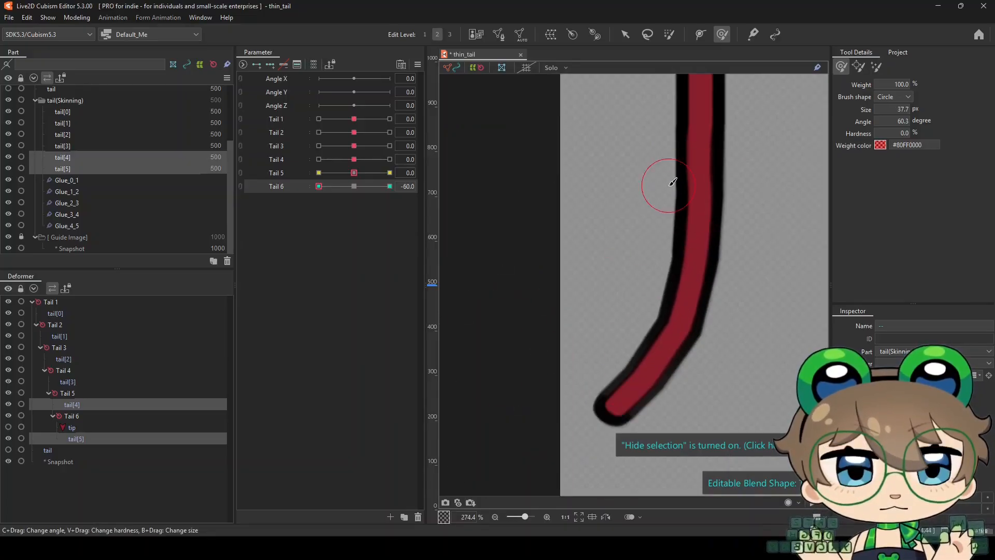
{"action": "scroll", "coordinate": [518, 259], "scroll_direction": "up", "scroll_amount": 4}
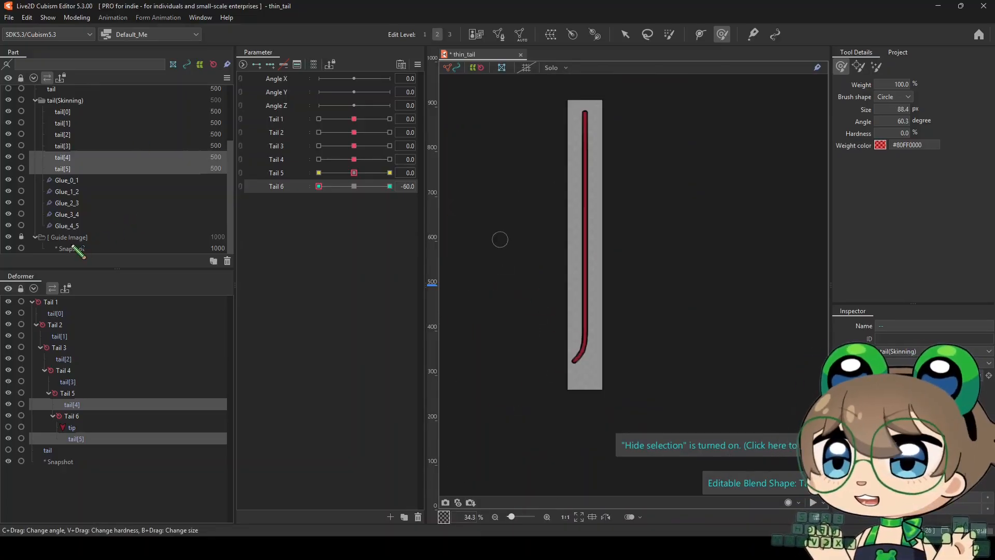
Delete the Tail 6 snapshot guide image and reset Tail 6 to 0
{"action": "left_click", "coordinate": [73, 248]}
{"action": "left_click", "coordinate": [227, 261]}
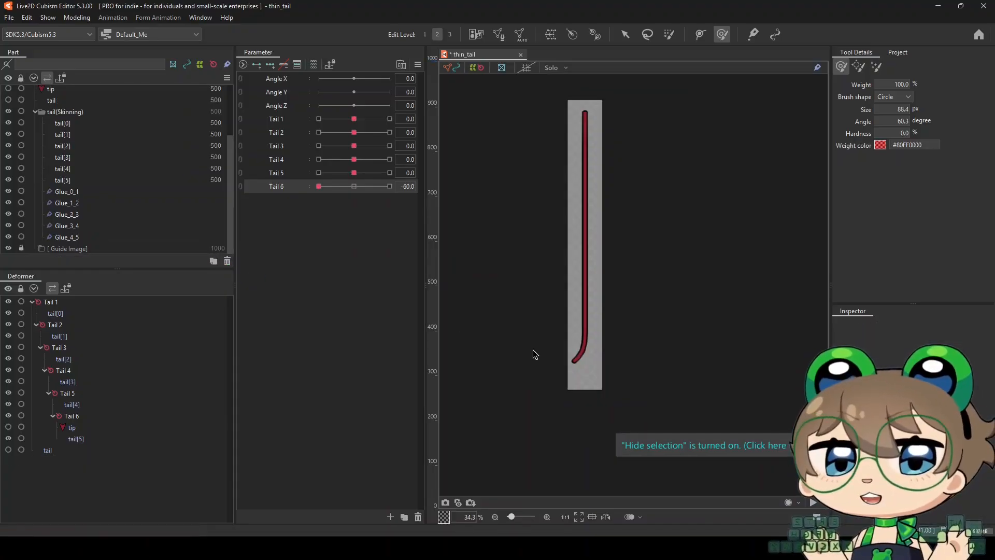
{"action": "right_click", "coordinate": [354, 186]}
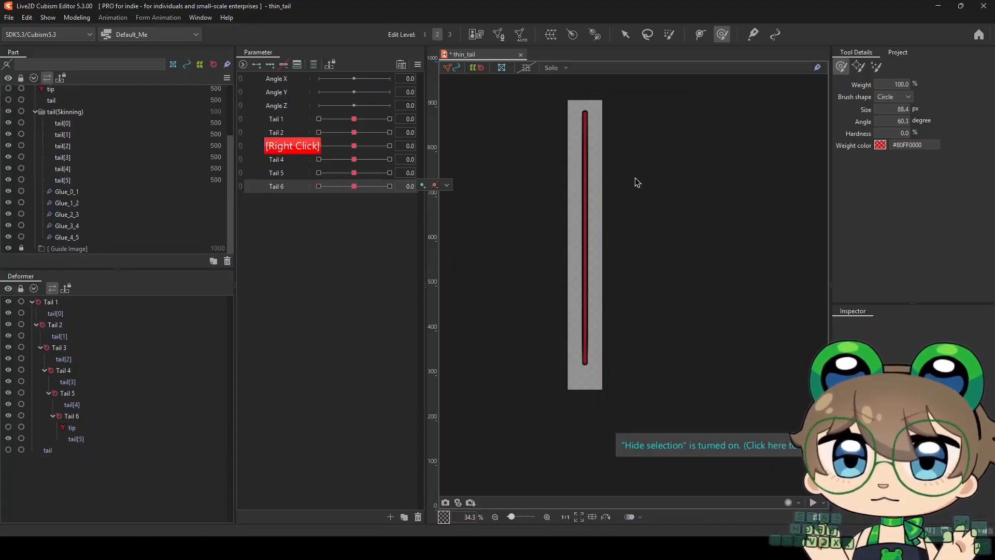
Show the tip again and set Tail 1 through Tail 6 to 60 to curl the whole tail
{"action": "scroll", "coordinate": [515, 337], "scroll_direction": "up", "scroll_amount": 1}
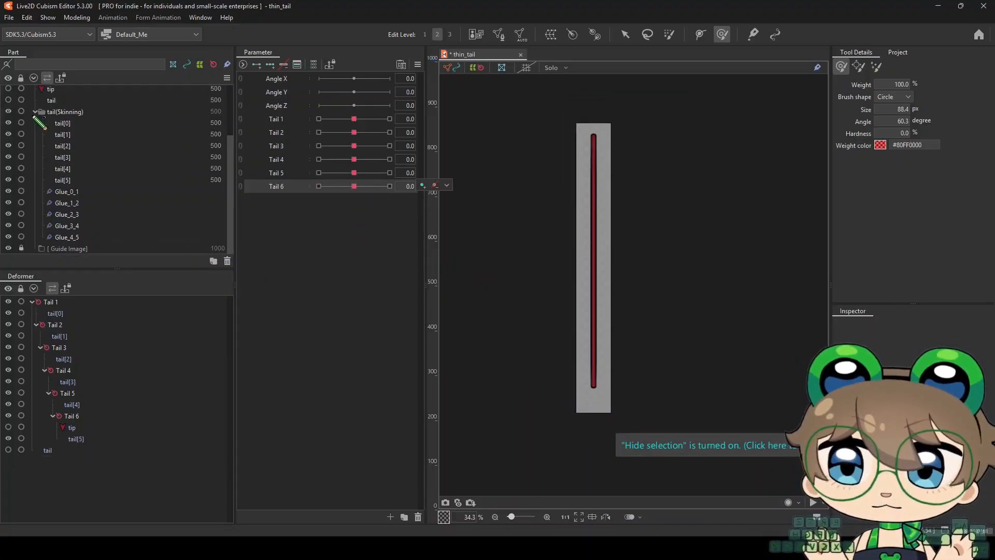
{"action": "left_click", "coordinate": [8, 89]}
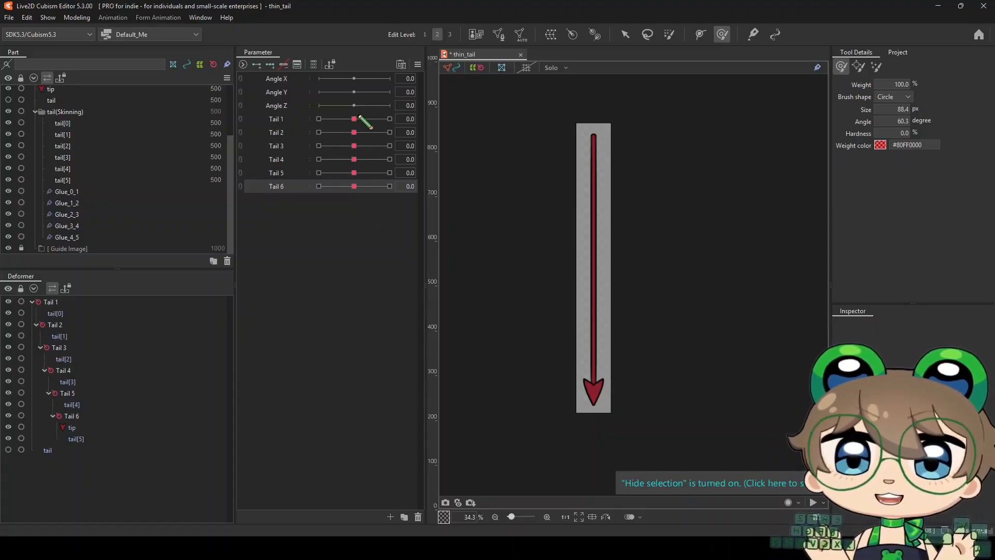
{"action": "left_click_drag", "start_coordinate": [362, 120], "coordinate": [414, 128]}
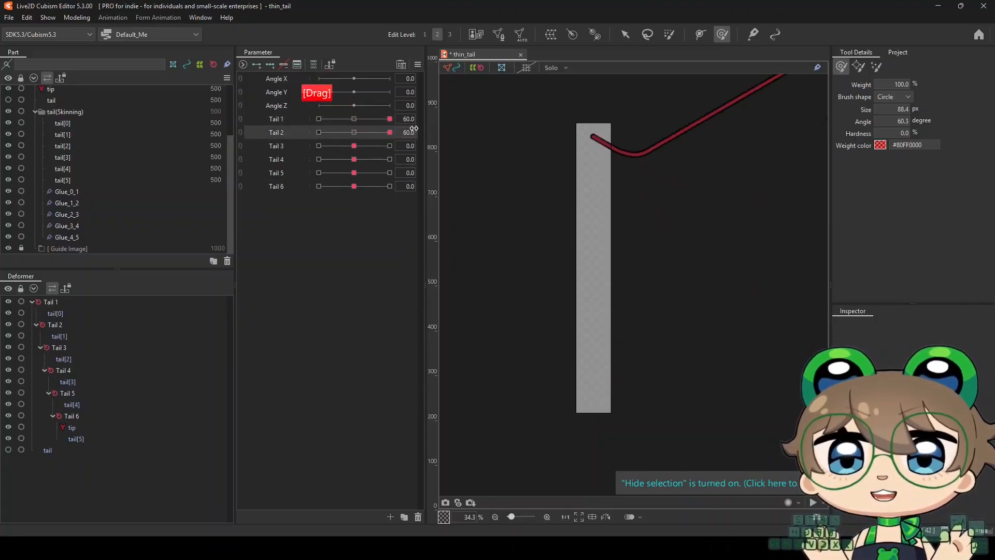
{"action": "left_click_drag", "start_coordinate": [354, 146], "coordinate": [415, 146]}
{"action": "scroll", "coordinate": [560, 244], "scroll_direction": "down", "scroll_amount": 4}
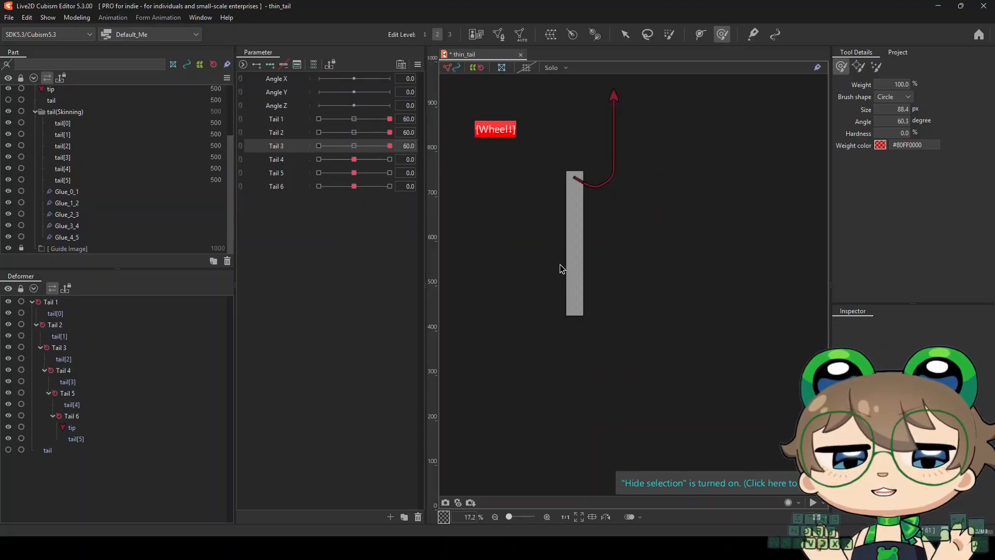
{"action": "scroll", "coordinate": [548, 124], "scroll_direction": "up", "scroll_amount": 2}
{"action": "left_click_drag", "start_coordinate": [354, 159], "coordinate": [409, 172]}
{"action": "left_click_drag", "start_coordinate": [354, 186], "coordinate": [381, 187]}
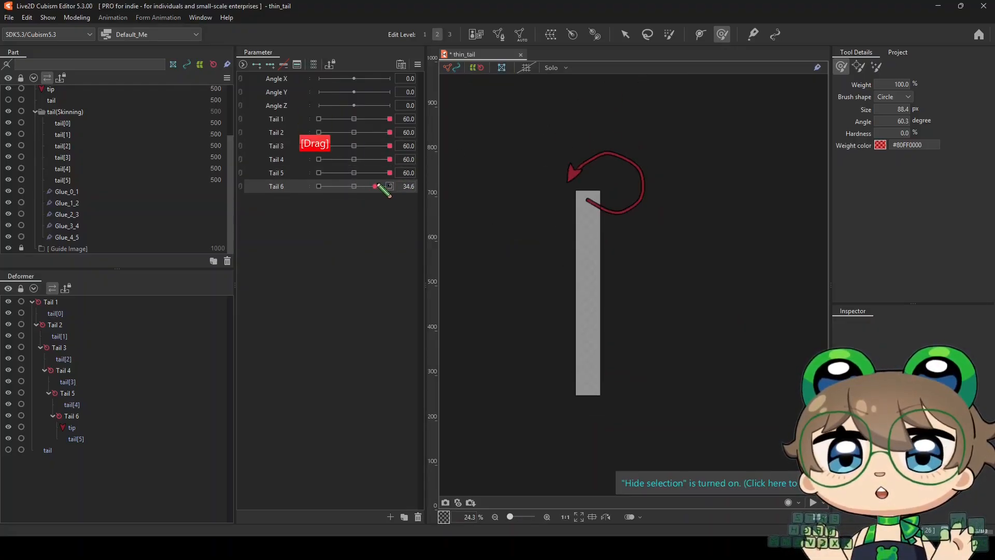
Examine the joints of the fully curled tail with the tip hidden and the rotation deformers shown
{"action": "scroll", "coordinate": [590, 141], "scroll_direction": "up", "scroll_amount": 3}
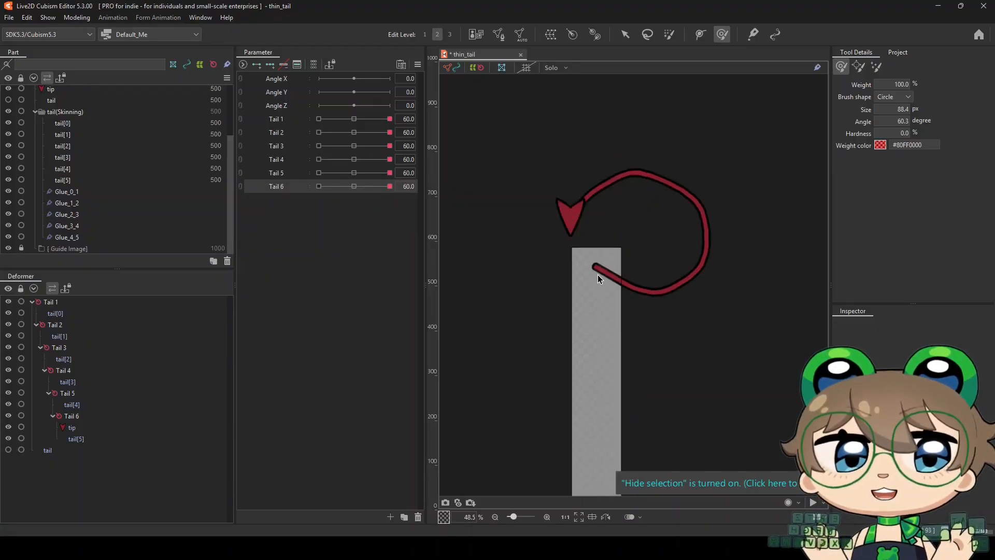
{"action": "scroll", "coordinate": [664, 275], "scroll_direction": "up", "scroll_amount": 3}
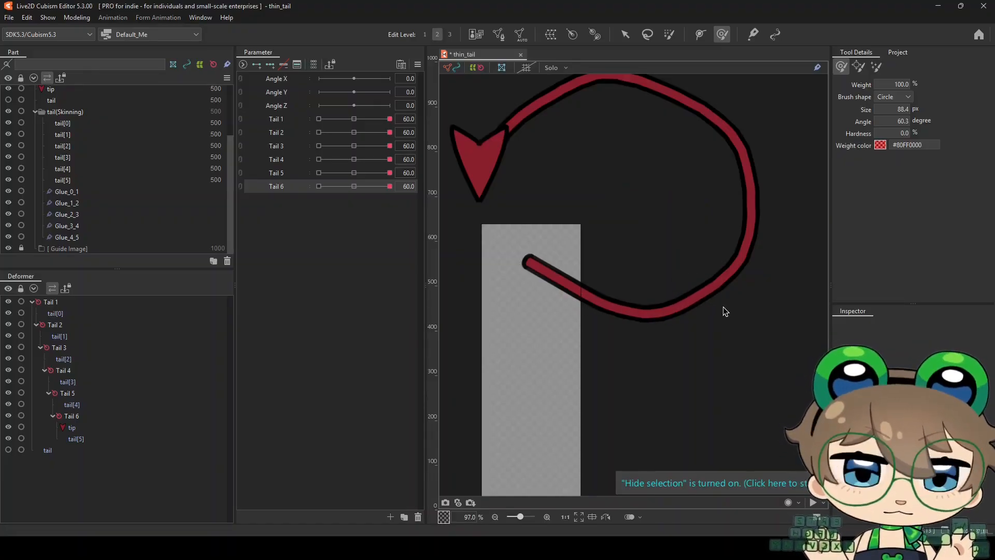
{"action": "scroll", "coordinate": [585, 300], "scroll_direction": "up", "scroll_amount": 2}
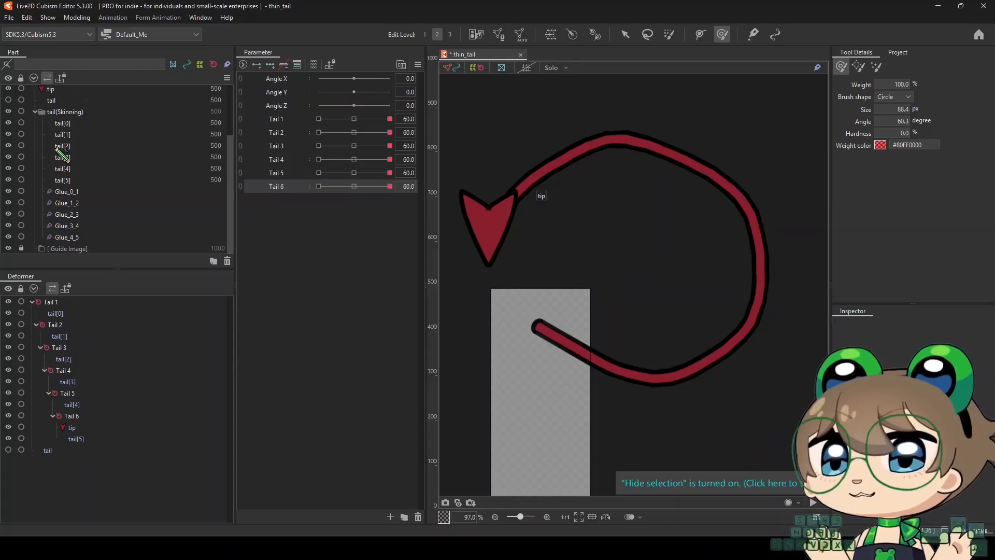
{"action": "scroll", "coordinate": [21, 130], "scroll_direction": "up", "scroll_amount": 2}
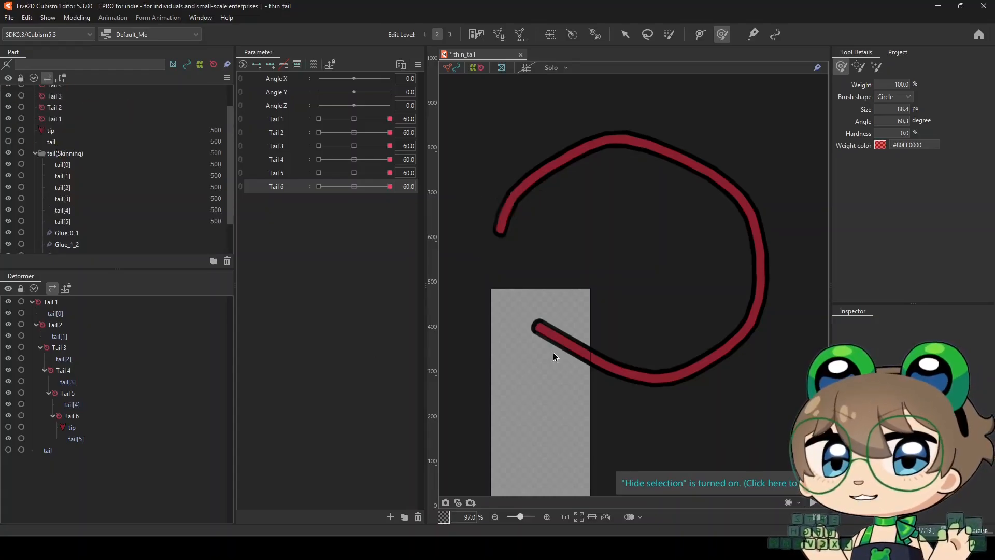
{"action": "scroll", "coordinate": [549, 215], "scroll_direction": "down", "scroll_amount": 2}
{"action": "scroll", "coordinate": [565, 259], "scroll_direction": "up", "scroll_amount": 1}
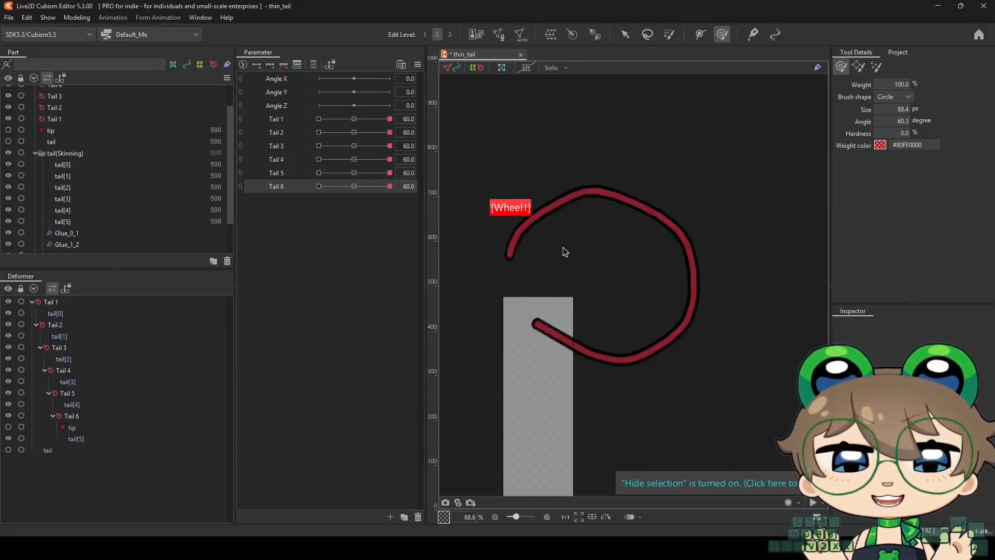
{"action": "key", "text": "h"}
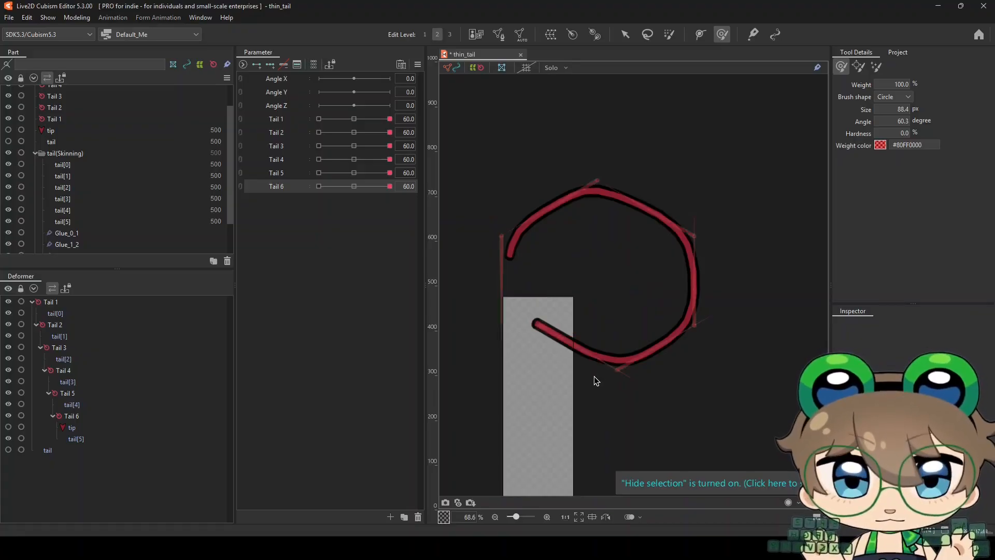
{"action": "scroll", "coordinate": [597, 382], "scroll_direction": "up", "scroll_amount": 2}
Smooth the Tail 2 bend at 60 across tail[0] and tail[1] with the selection display hidden, using a 261.5 px deform brush
{"action": "left_click", "coordinate": [610, 350]}
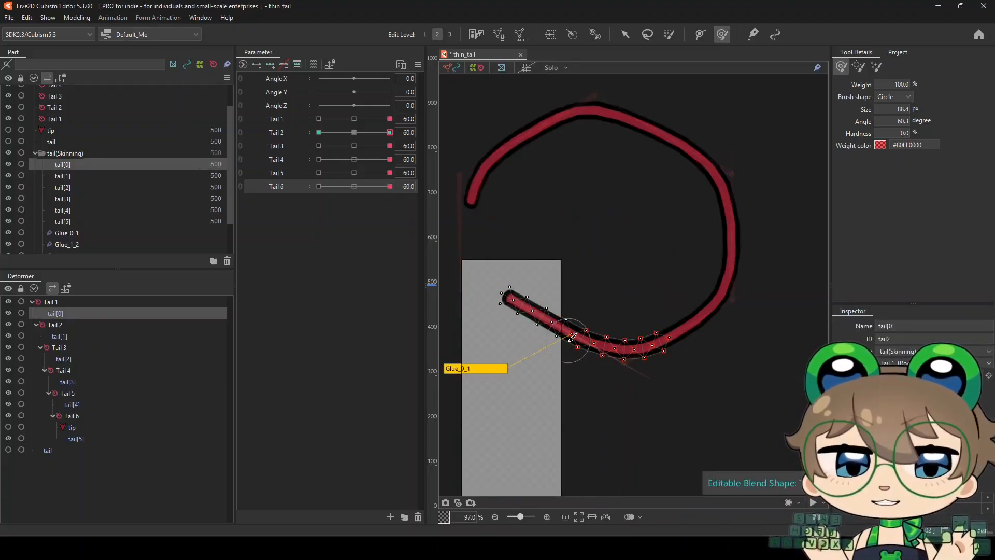
{"action": "scroll", "coordinate": [570, 334], "scroll_direction": "down", "scroll_amount": 1}
{"action": "scroll", "coordinate": [550, 330], "scroll_direction": "up", "scroll_amount": 1}
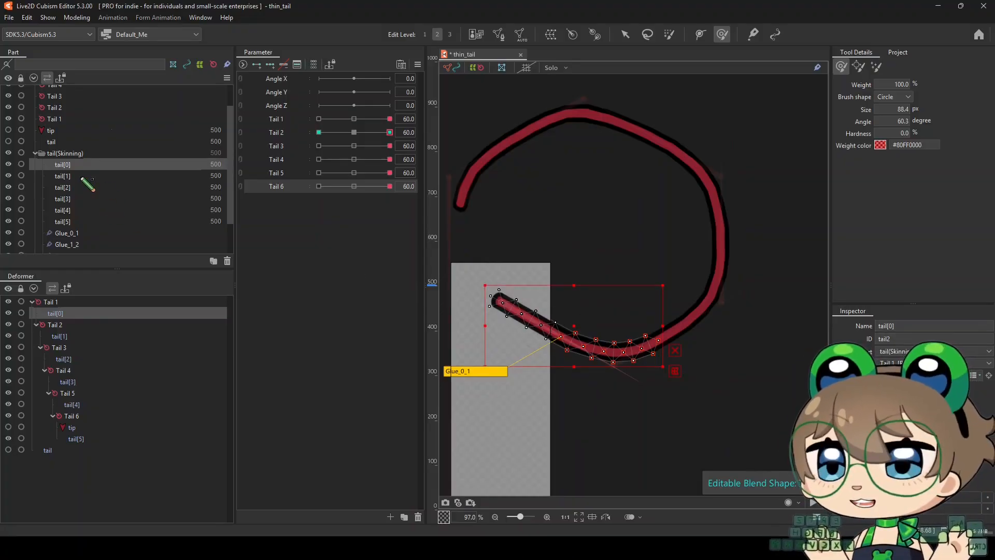
{"action": "left_click", "coordinate": [82, 176], "text": "ctrl"}
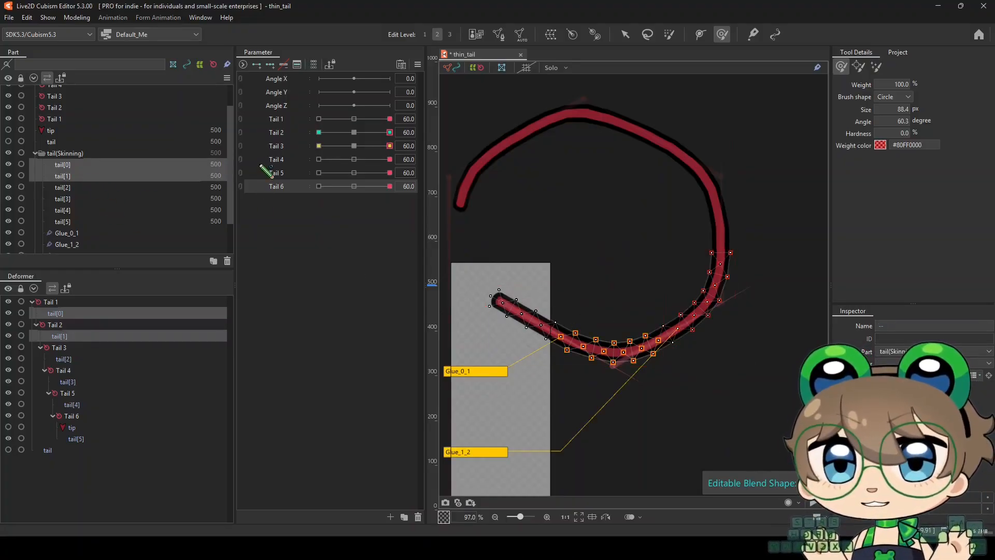
{"action": "left_click", "coordinate": [275, 133]}
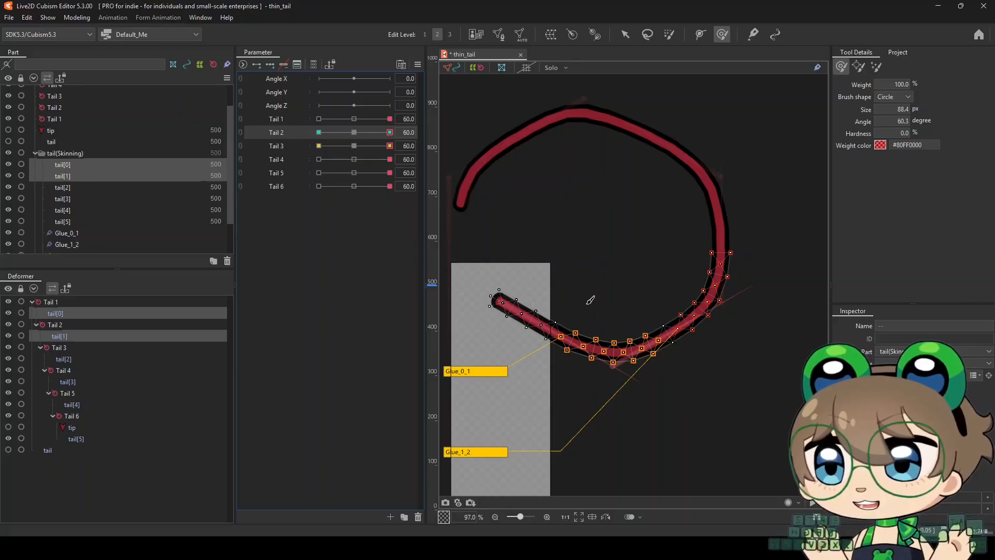
{"action": "mouse_move", "coordinate": [390, 132]}
{"action": "left_mouse_down"}
{"action": "mouse_move", "coordinate": [362, 137]}
{"action": "mouse_move", "coordinate": [390, 134]}
{"action": "left_mouse_up"}
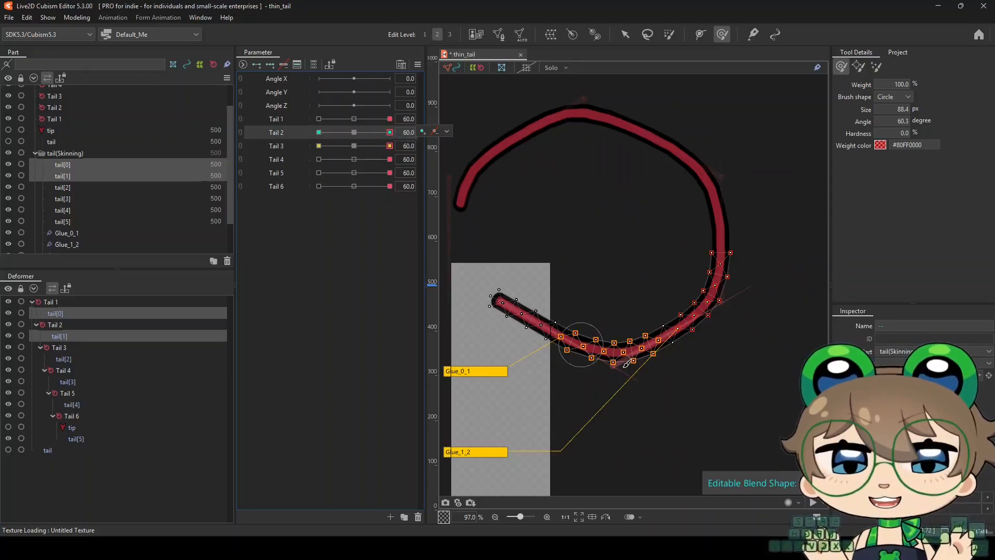
{"action": "scroll", "coordinate": [604, 352], "scroll_direction": "up", "scroll_amount": 2}
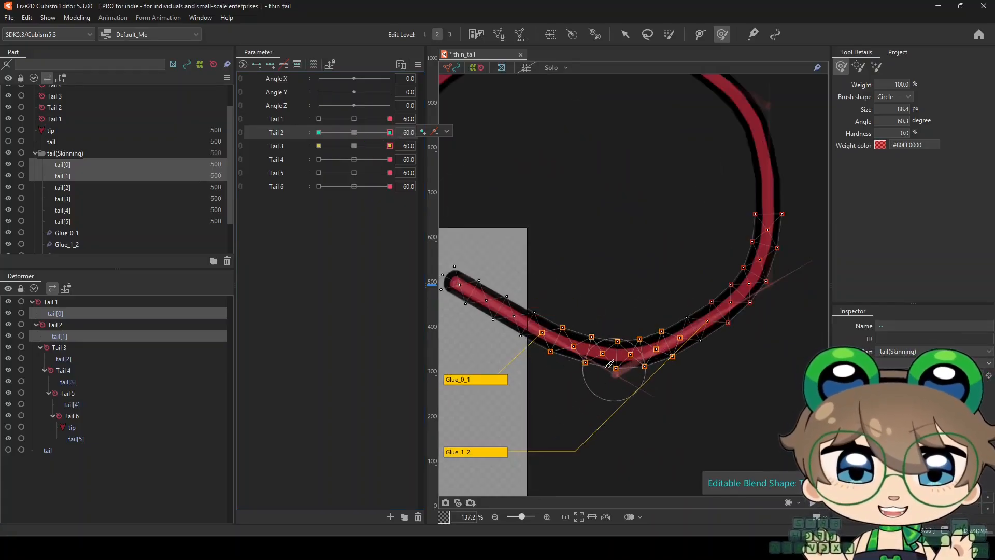
{"action": "key", "text": "h"}
{"action": "scroll", "coordinate": [575, 314], "scroll_direction": "down", "scroll_amount": 2}
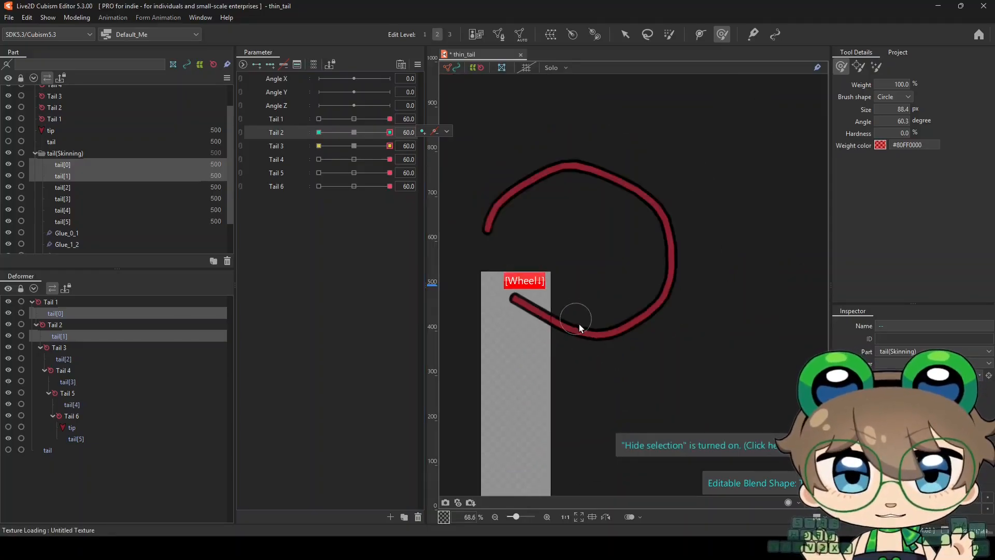
{"action": "scroll", "coordinate": [577, 318], "scroll_direction": "up", "scroll_amount": 1}
{"action": "left_click_drag", "start_coordinate": [565, 358], "coordinate": [610, 342]}
{"action": "scroll", "coordinate": [610, 343], "scroll_direction": "up", "scroll_amount": 1}
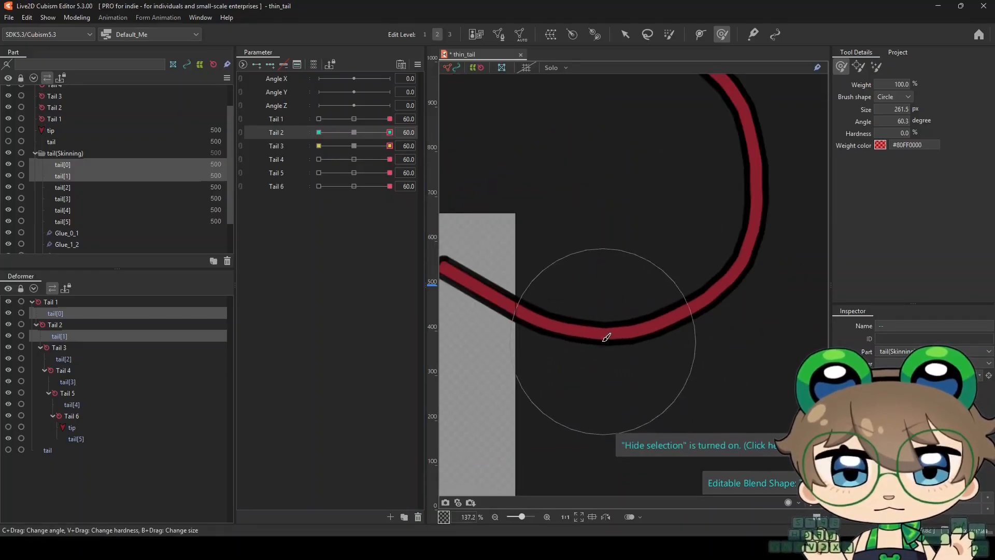
{"action": "scroll", "coordinate": [603, 342], "scroll_direction": "down", "scroll_amount": 4}
{"action": "scroll", "coordinate": [596, 343], "scroll_direction": "up", "scroll_amount": 2}
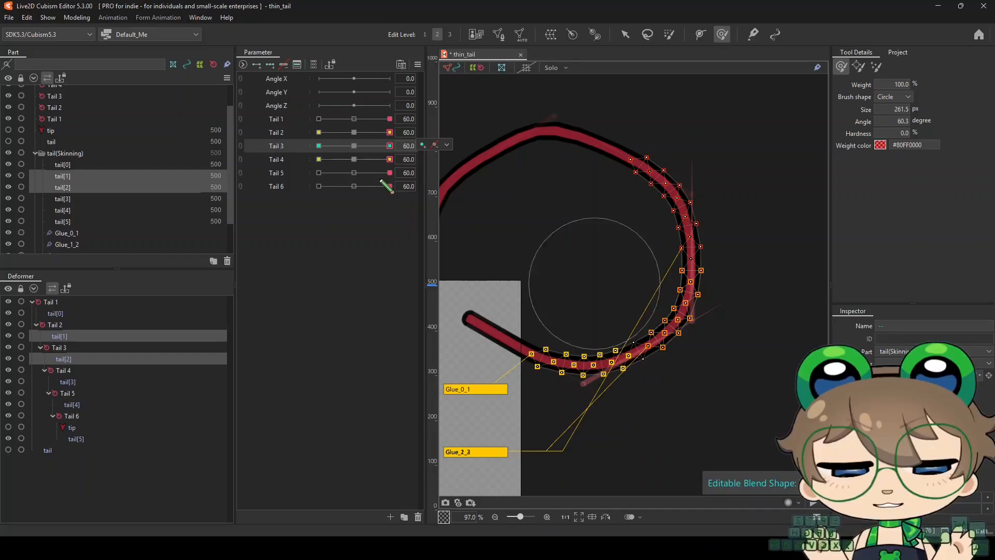
Smooth the Tail 3 bend at 60 across tail[1] and tail[2] with the 261.5 px brush and the selection display hidden
{"action": "scroll", "coordinate": [661, 318], "scroll_direction": "up", "scroll_amount": 1}
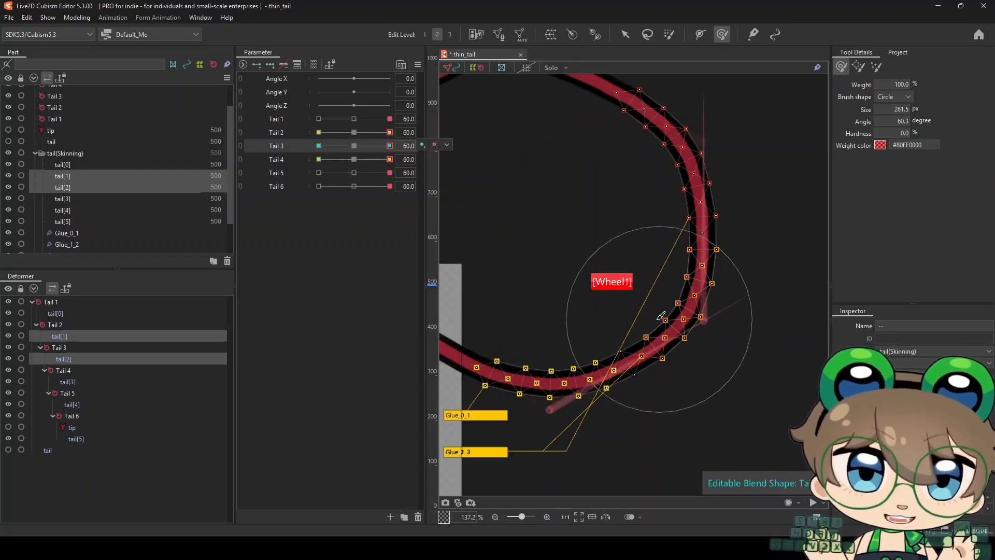
{"action": "key", "text": "h"}
{"action": "scroll", "coordinate": [666, 320], "scroll_direction": "down", "scroll_amount": 1}
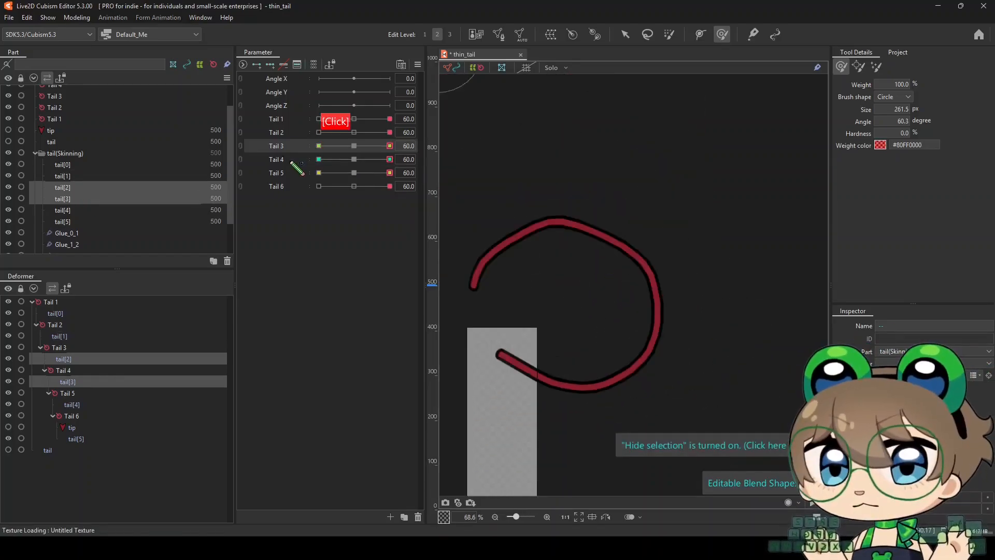
Smooth the Tail 4 bend at 60 across tail[2] and tail[3] with the 261.5 px brush
{"action": "left_click", "coordinate": [290, 160]}
{"action": "scroll", "coordinate": [642, 272], "scroll_direction": "up", "scroll_amount": 2}
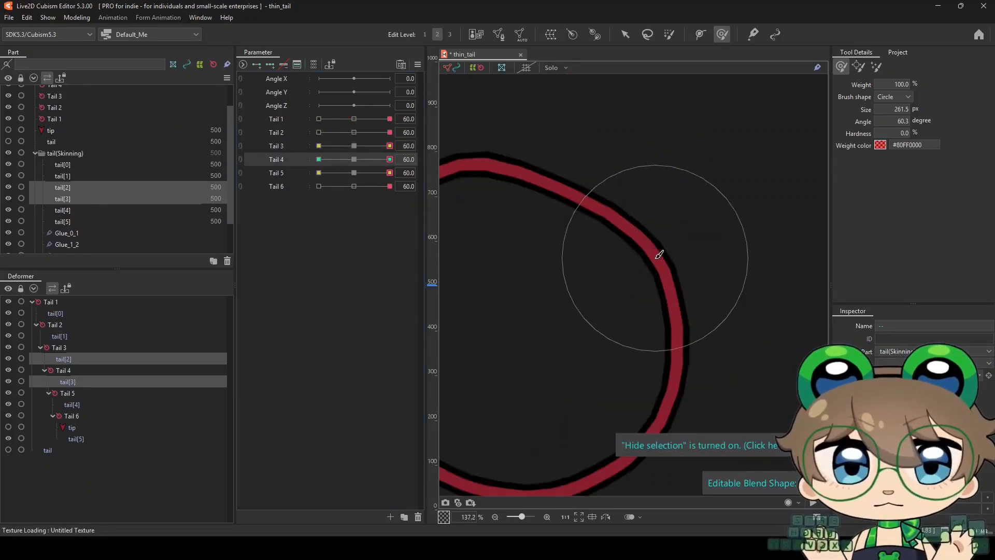
{"action": "scroll", "coordinate": [679, 295], "scroll_direction": "down", "scroll_amount": 2}
{"action": "key", "text": "h"}
Smooth the Tail 5 bend at 60 across tail[3] and tail[4] with the selection display hidden, reducing the brush to 222.4 px
{"action": "left_click", "coordinate": [62, 198]}
{"action": "left_click", "coordinate": [62, 210], "text": "ctrl"}
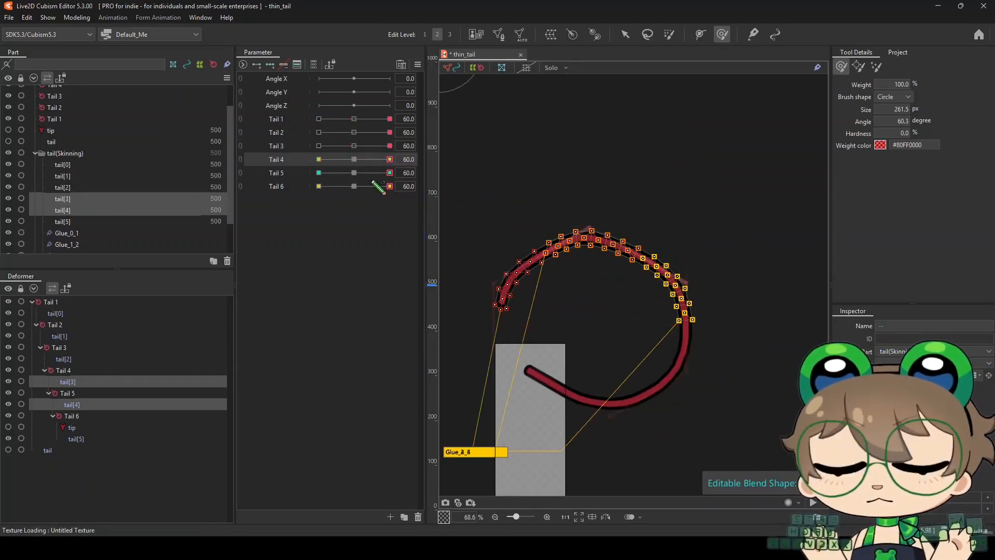
{"action": "left_click", "coordinate": [276, 173]}
{"action": "scroll", "coordinate": [586, 250], "scroll_direction": "up", "scroll_amount": 1}
{"action": "key", "text": "h"}
{"action": "scroll", "coordinate": [601, 263], "scroll_direction": "down", "scroll_amount": 3}
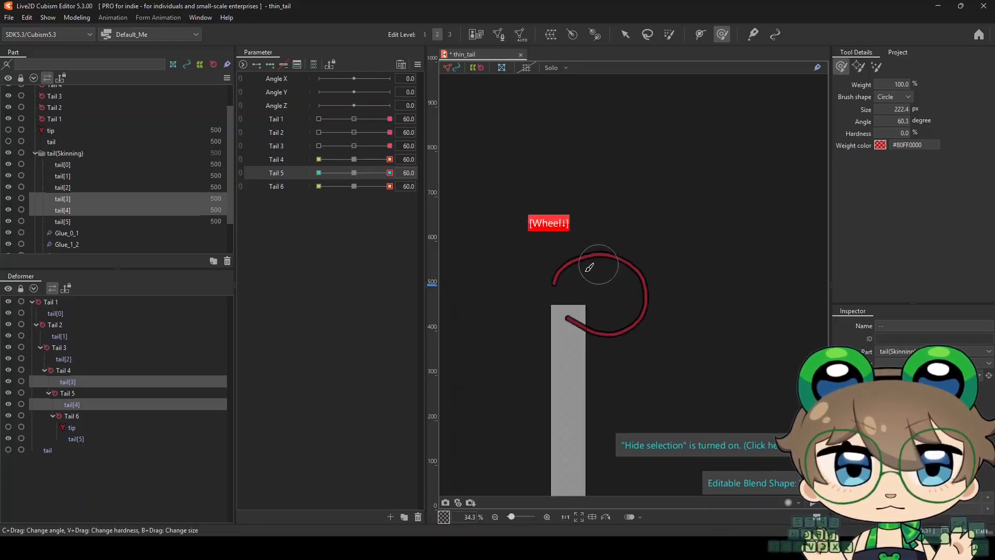
{"action": "scroll", "coordinate": [557, 267], "scroll_direction": "up", "scroll_amount": 2}
Smooth the Tail 6 bend at 60 across tail[4] and tail[5] with 222.4 px and 462.5 px brushes
{"action": "left_click", "coordinate": [62, 210]}
{"action": "left_click", "coordinate": [62, 221], "text": "ctrl"}
{"action": "left_click", "coordinate": [354, 173]}
{"action": "mouse_move", "coordinate": [354, 186]}
{"action": "left_mouse_down"}
{"action": "mouse_move", "coordinate": [407, 197]}
{"action": "mouse_move", "coordinate": [378, 196]}
{"action": "left_mouse_up"}
{"action": "scroll", "coordinate": [562, 271], "scroll_direction": "up", "scroll_amount": 1}
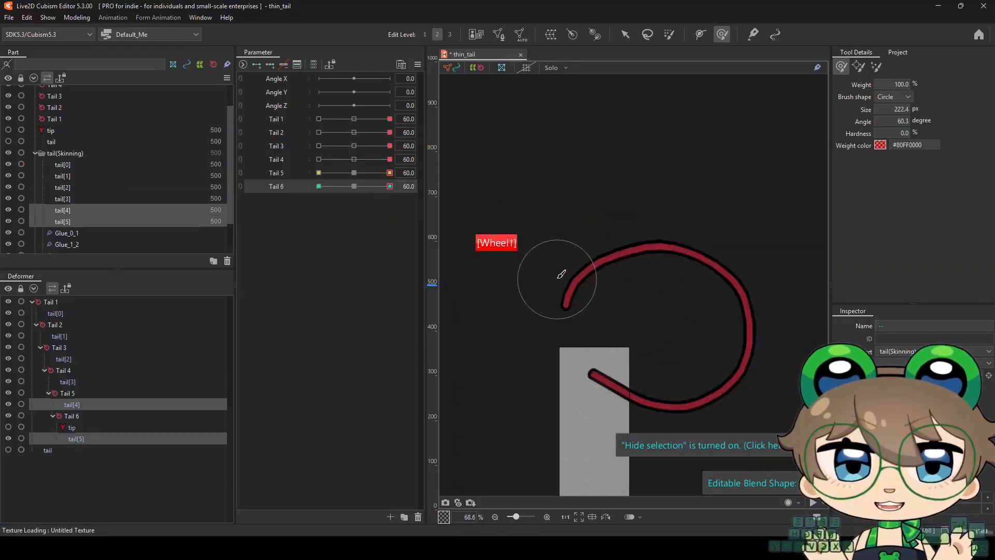
{"action": "left_click_drag", "start_coordinate": [600, 342], "coordinate": [631, 351]}
{"action": "left_click_drag", "start_coordinate": [564, 332], "coordinate": [572, 337]}
{"action": "left_click_drag", "start_coordinate": [601, 392], "coordinate": [608, 395]}
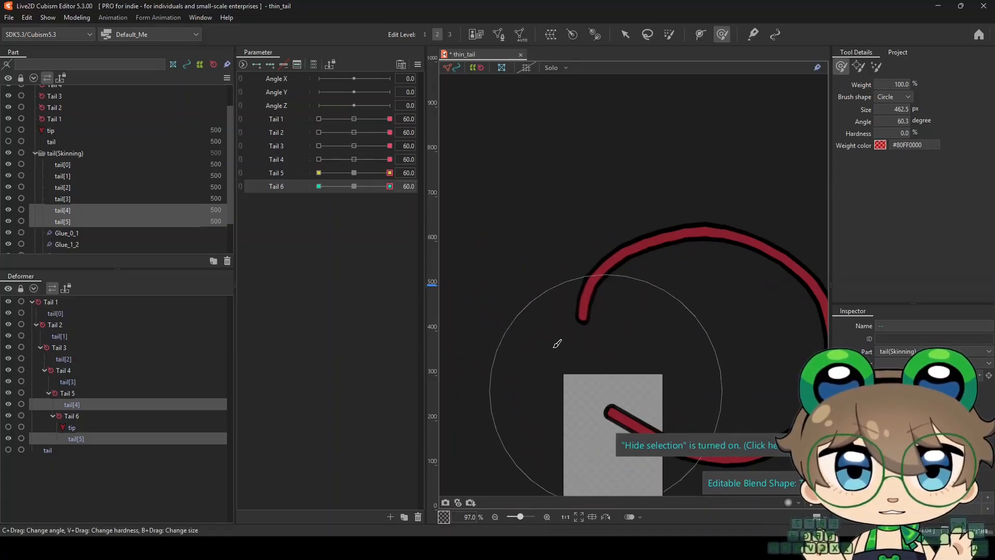
{"action": "left_click_drag", "start_coordinate": [547, 333], "coordinate": [551, 335]}
{"action": "left_click_drag", "start_coordinate": [572, 291], "coordinate": [574, 299]}
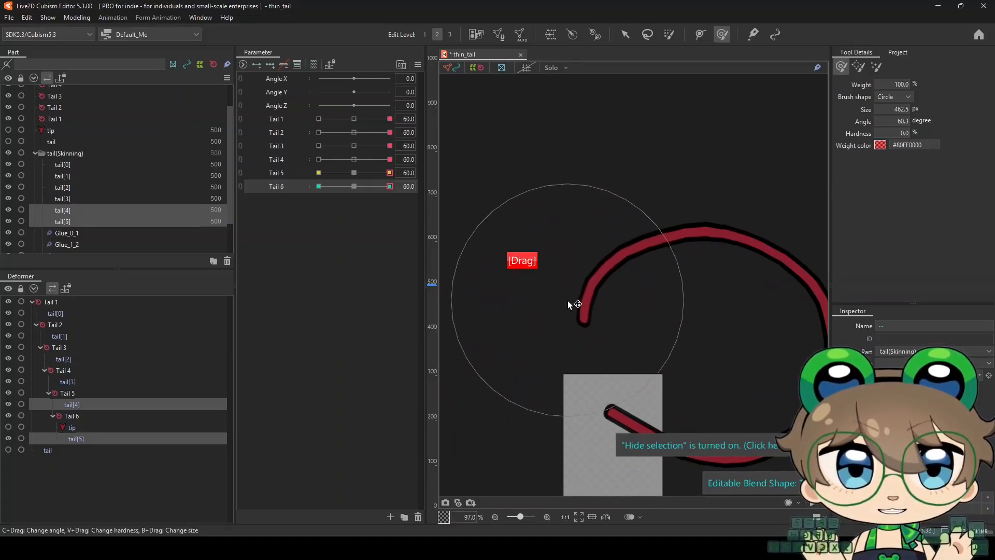
Refine the end of the curl on Tail 6 at 60 with a 252.3 px brush
{"action": "left_click_drag", "start_coordinate": [754, 318], "coordinate": [607, 324]}
{"action": "scroll", "coordinate": [581, 277], "scroll_direction": "down", "scroll_amount": 4}
{"action": "scroll", "coordinate": [590, 277], "scroll_direction": "up", "scroll_amount": 3}
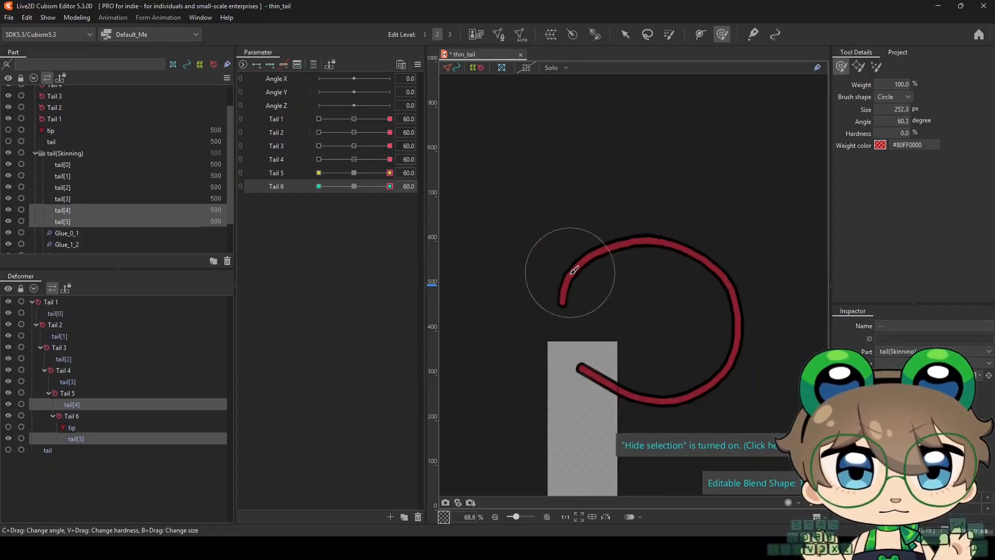
{"action": "left_click_drag", "start_coordinate": [570, 272], "coordinate": [571, 276]}
{"action": "scroll", "coordinate": [591, 326], "scroll_direction": "down", "scroll_amount": 3}
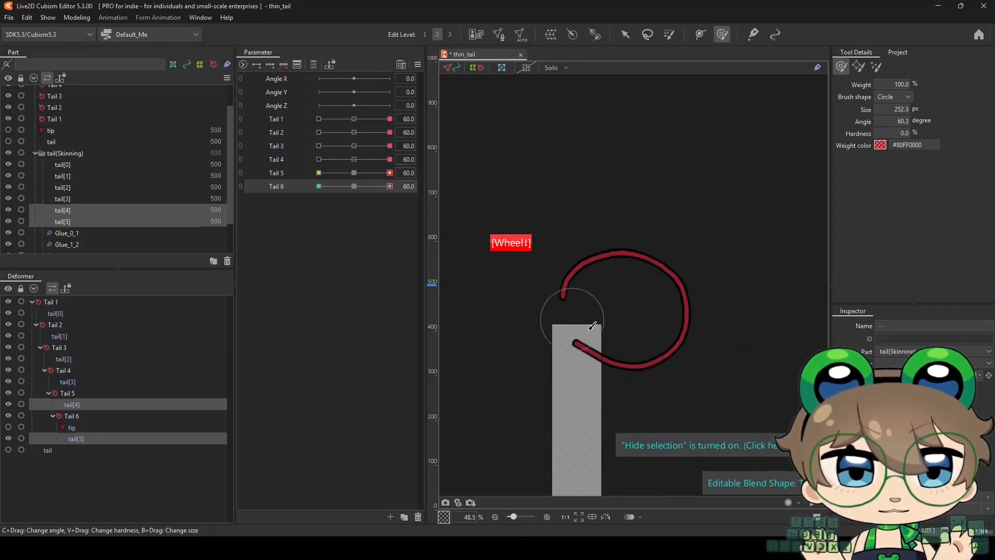
{"action": "scroll", "coordinate": [596, 331], "scroll_direction": "up", "scroll_amount": 3}
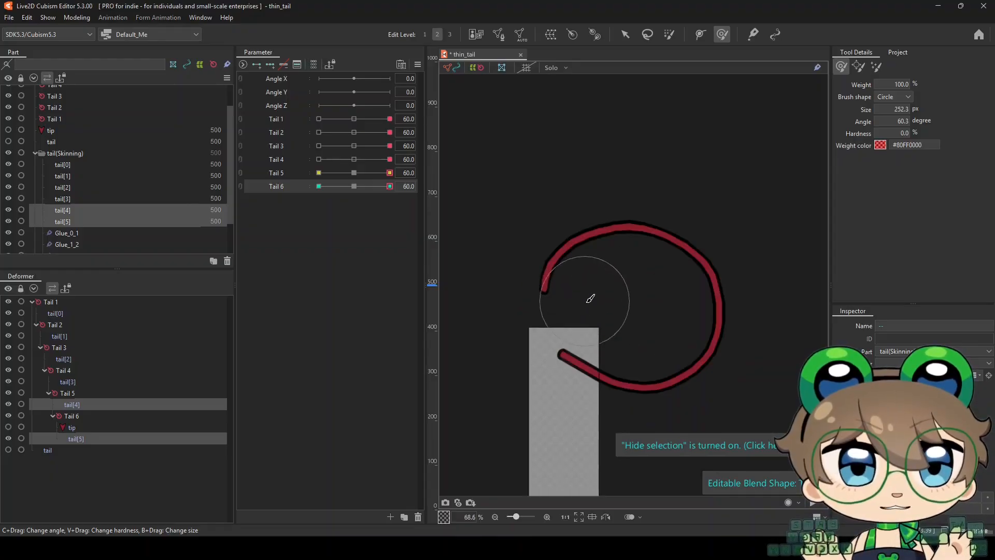
Test the curl with Tail 3 at -60 and 0 and Tail 4 at 0, returning both to 60
{"action": "right_click", "coordinate": [354, 149]}
{"action": "left_click_drag", "start_coordinate": [354, 149], "coordinate": [297, 154]}
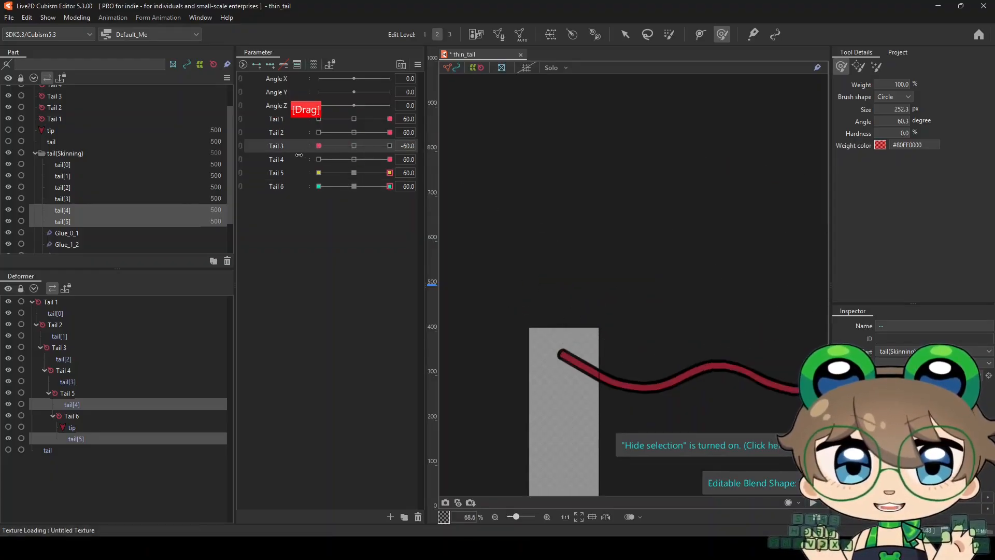
{"action": "right_click", "coordinate": [354, 149]}
{"action": "left_click", "coordinate": [354, 159]}
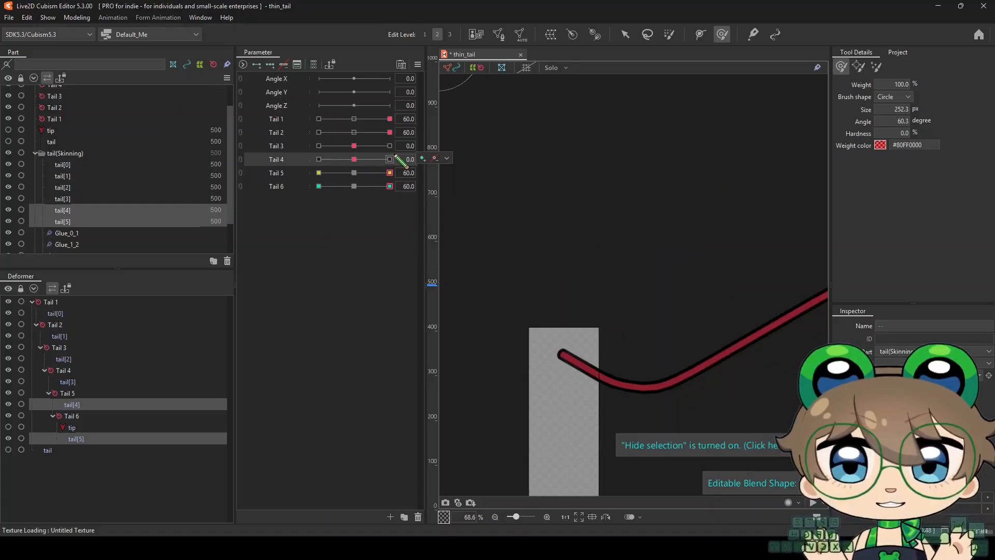
{"action": "left_click", "coordinate": [390, 159]}
{"action": "right_click", "coordinate": [390, 146]}
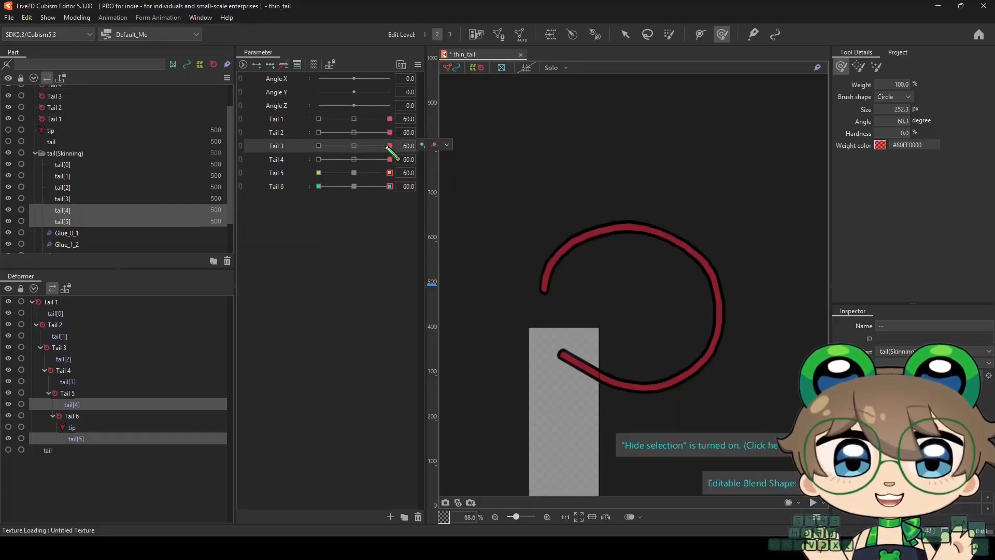
{"action": "mouse_move", "coordinate": [388, 173]}
{"action": "left_mouse_down"}
{"action": "mouse_move", "coordinate": [355, 175]}
{"action": "mouse_move", "coordinate": [390, 174]}
{"action": "left_mouse_up"}
{"action": "right_click", "coordinate": [356, 160]}
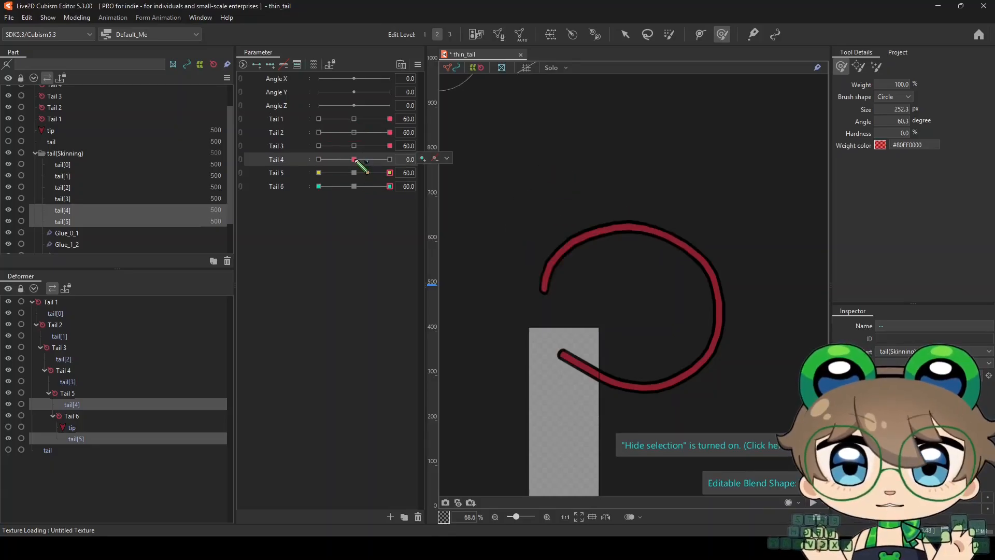
{"action": "right_click", "coordinate": [390, 160]}
Refine the Tail 4 bend at 60 across tail[2] and tail[3] with a 243 px brush
{"action": "left_click", "coordinate": [140, 382]}
{"action": "left_click", "coordinate": [145, 359], "text": "shift"}
{"action": "left_click", "coordinate": [145, 371], "text": "ctrl"}
{"action": "scroll", "coordinate": [687, 291], "scroll_direction": "up", "scroll_amount": 2}
{"action": "scroll", "coordinate": [632, 267], "scroll_direction": "down", "scroll_amount": 4}
{"action": "left_click_drag", "start_coordinate": [623, 294], "coordinate": [643, 289]}
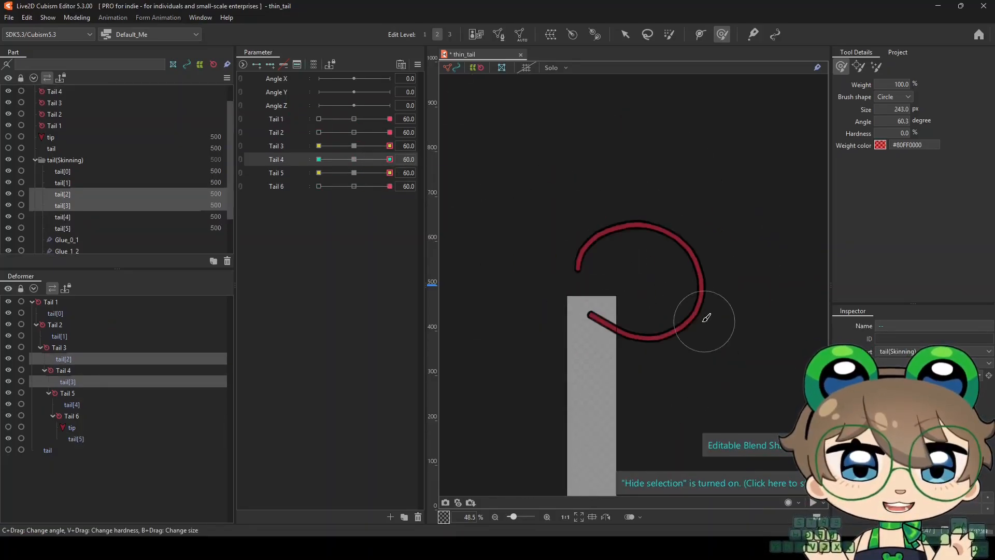
Examine the smoothness of the fully curled tail at several zoom levels
{"action": "scroll", "coordinate": [655, 275], "scroll_direction": "up", "scroll_amount": 2}
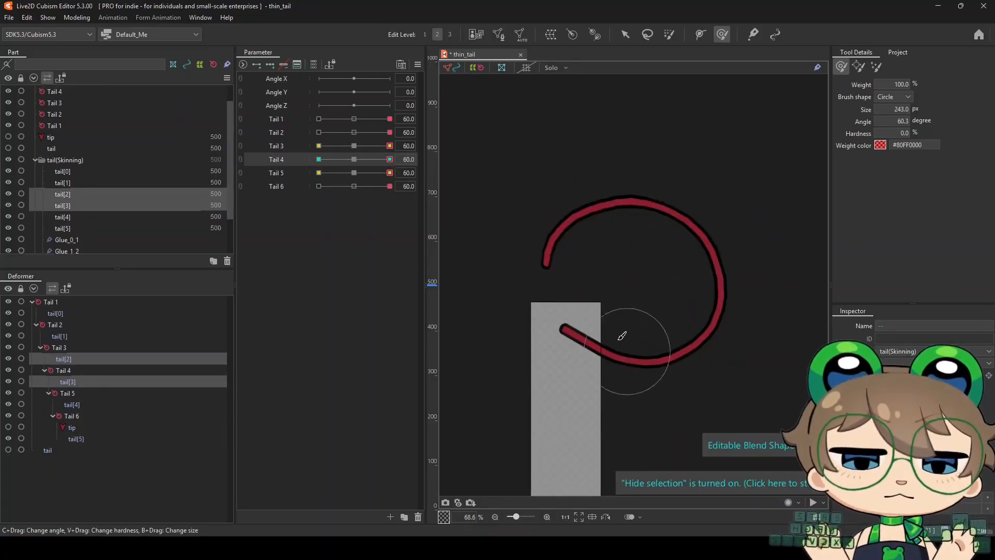
{"action": "scroll", "coordinate": [577, 291], "scroll_direction": "down", "scroll_amount": 6}
{"action": "scroll", "coordinate": [571, 270], "scroll_direction": "up", "scroll_amount": 4}
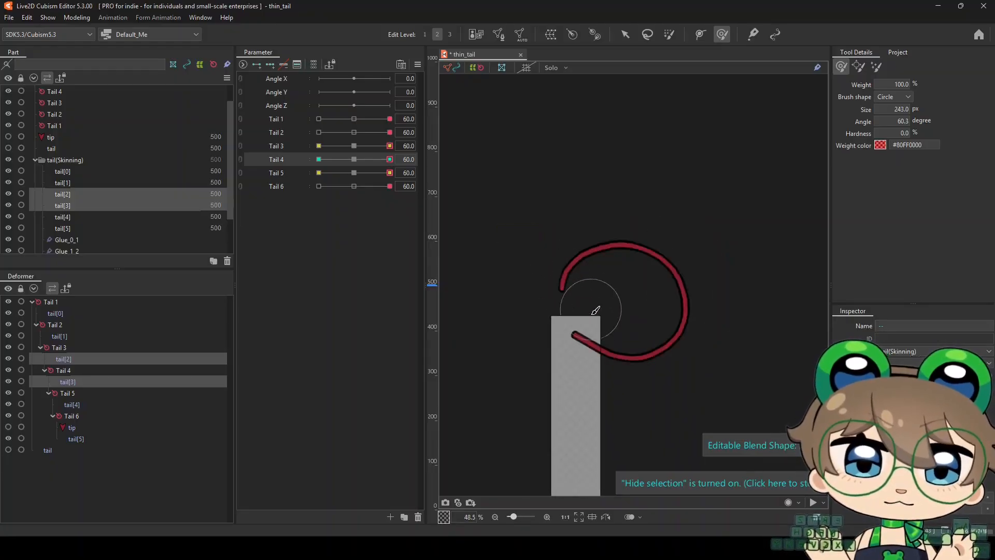
{"action": "scroll", "coordinate": [590, 322], "scroll_direction": "up", "scroll_amount": 2}
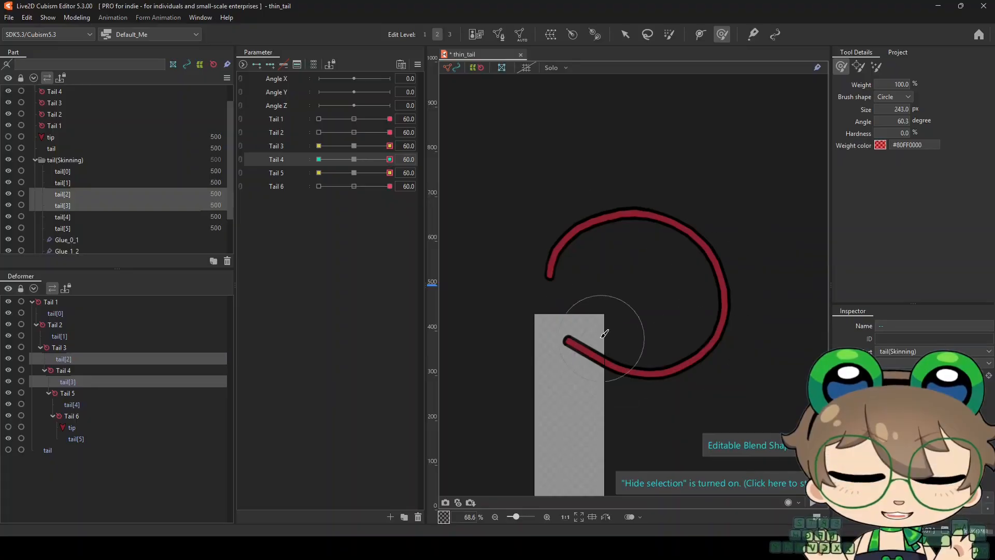
{"action": "scroll", "coordinate": [611, 302], "scroll_direction": "down", "scroll_amount": 2}
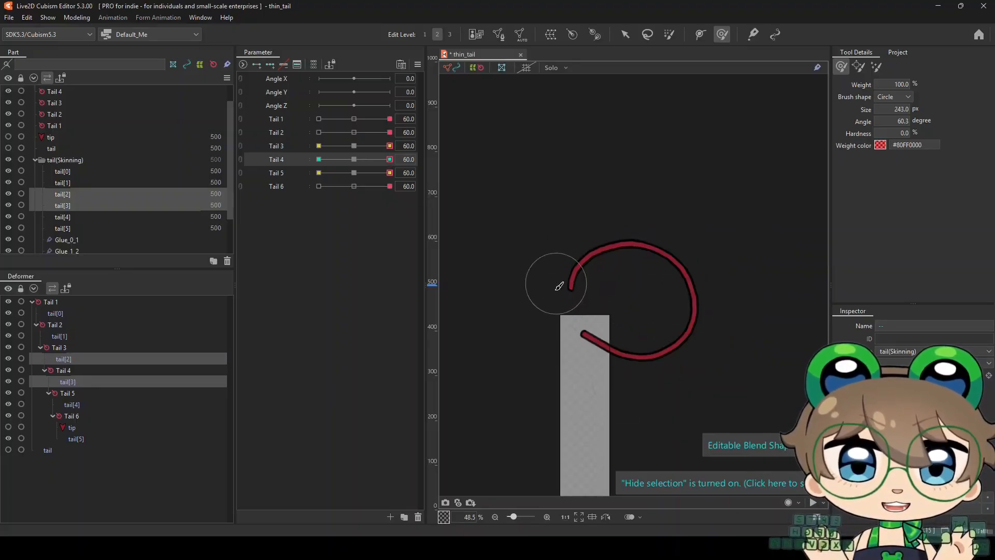
{"action": "scroll", "coordinate": [594, 300], "scroll_direction": "up", "scroll_amount": 2}
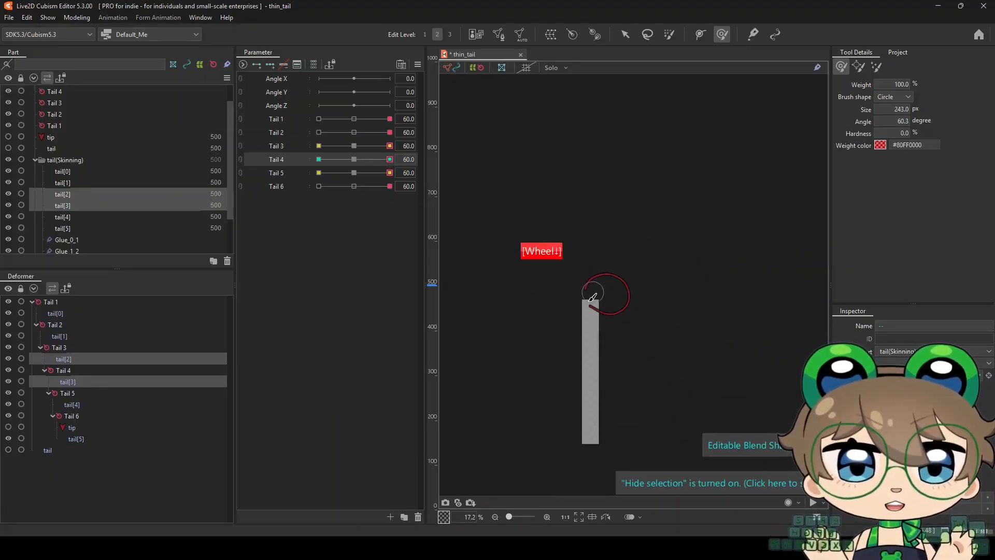
{"action": "scroll", "coordinate": [558, 235], "scroll_direction": "up", "scroll_amount": 1}
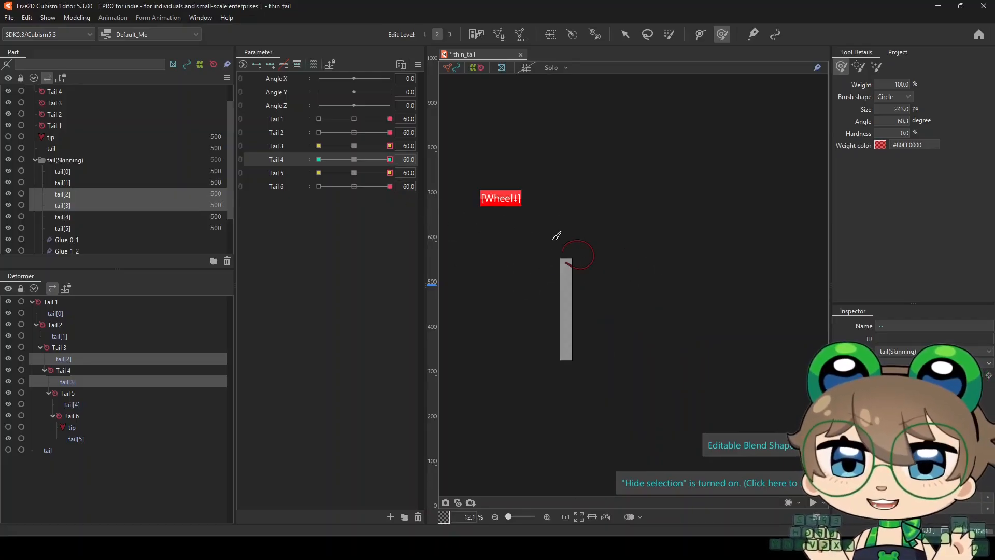
{"action": "scroll", "coordinate": [535, 234], "scroll_direction": "up", "scroll_amount": 1}
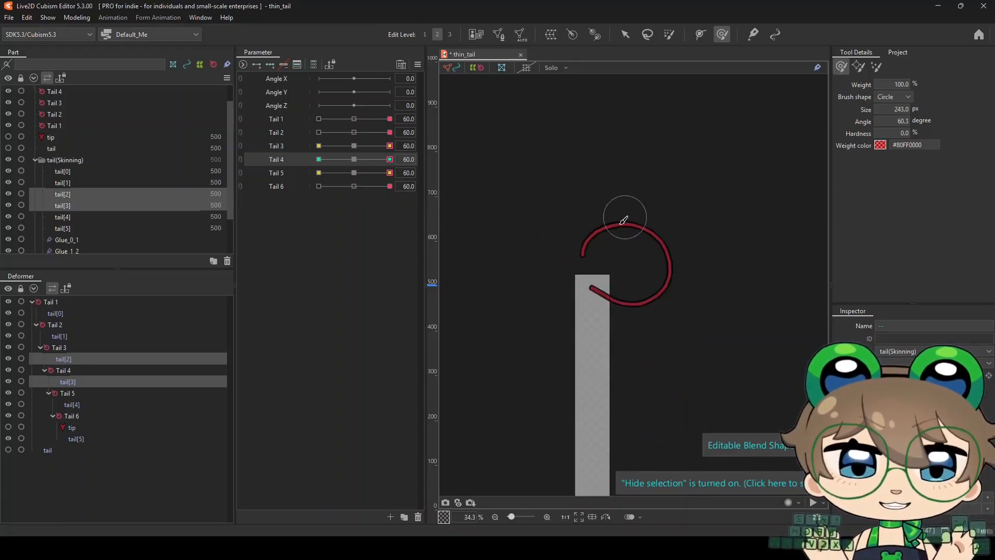
Reset Tail 1 through Tail 6 to 0 to straighten the tail
{"action": "right_click", "coordinate": [353, 120]}
{"action": "right_click", "coordinate": [355, 133]}
{"action": "right_click", "coordinate": [354, 146]}
{"action": "right_click", "coordinate": [355, 160]}
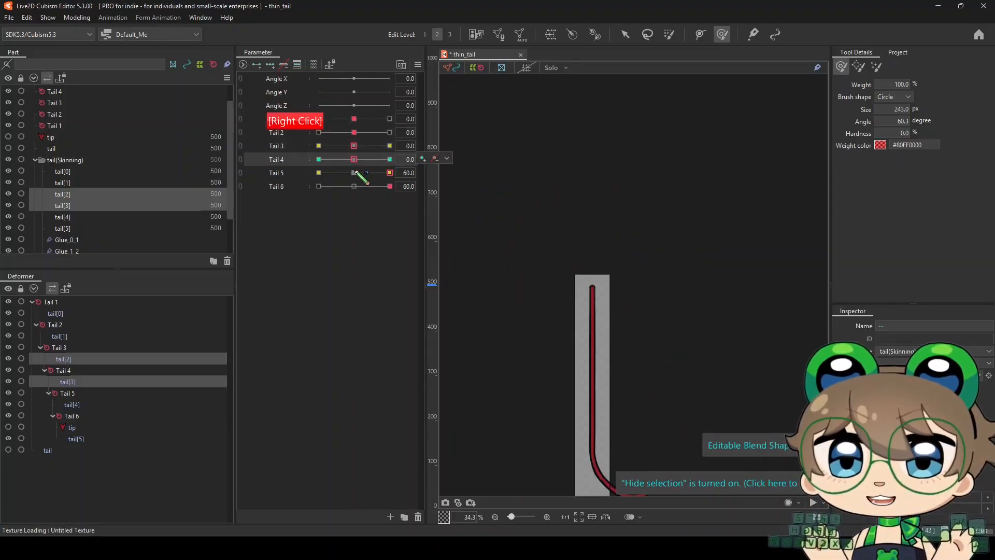
{"action": "right_click", "coordinate": [354, 173]}
{"action": "right_click", "coordinate": [354, 186]}
Set Tail 1 through Tail 6 to -60 to curl the whole tail the opposite way
{"action": "right_click", "coordinate": [320, 119]}
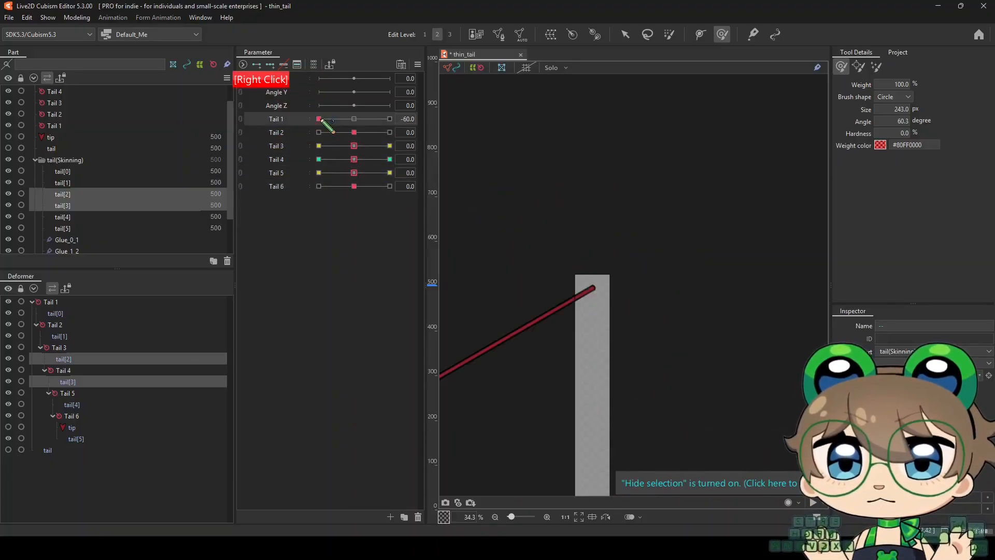
{"action": "right_click", "coordinate": [319, 132]}
{"action": "right_click", "coordinate": [319, 145]}
{"action": "right_click", "coordinate": [320, 159]}
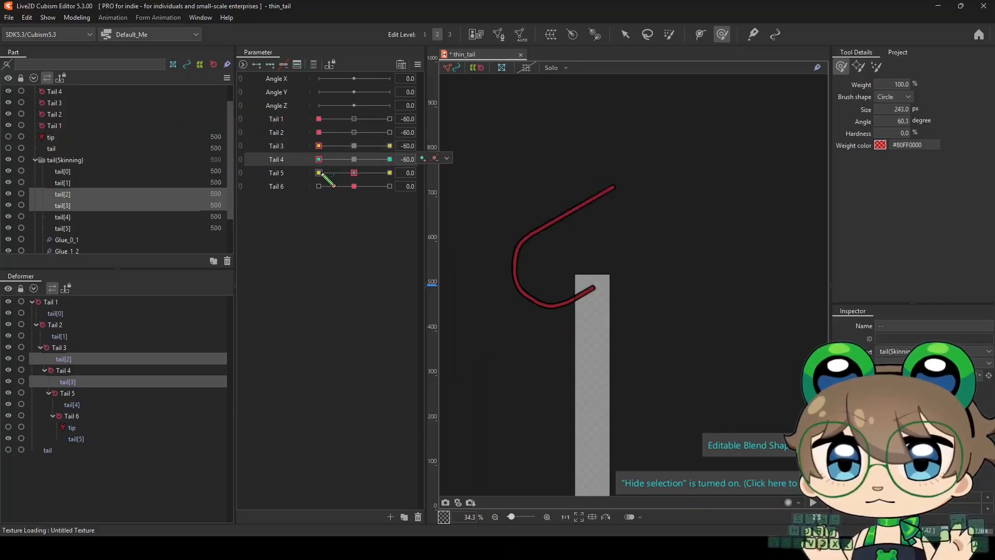
{"action": "right_click", "coordinate": [319, 173]}
{"action": "right_click", "coordinate": [319, 186]}
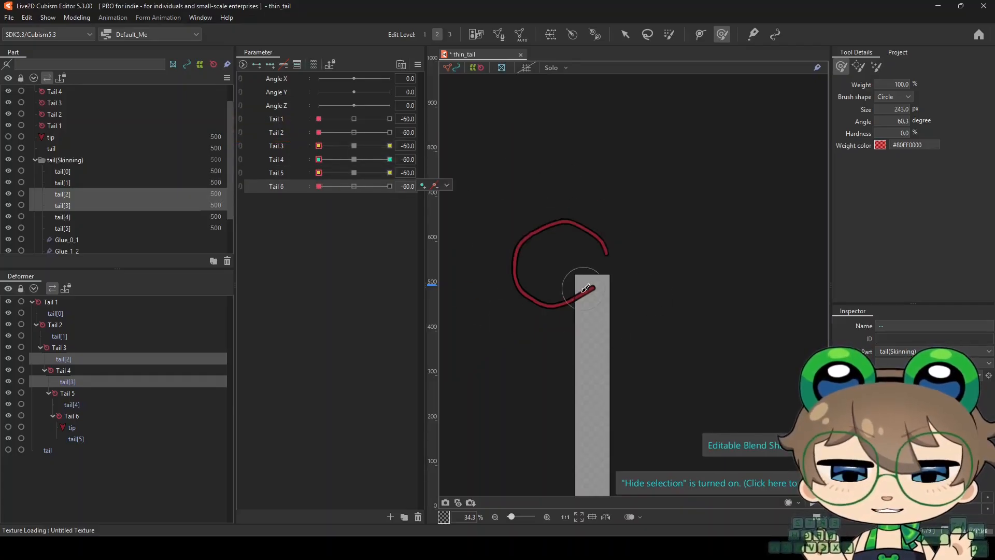
{"action": "scroll", "coordinate": [568, 272], "scroll_direction": "up", "scroll_amount": 3}
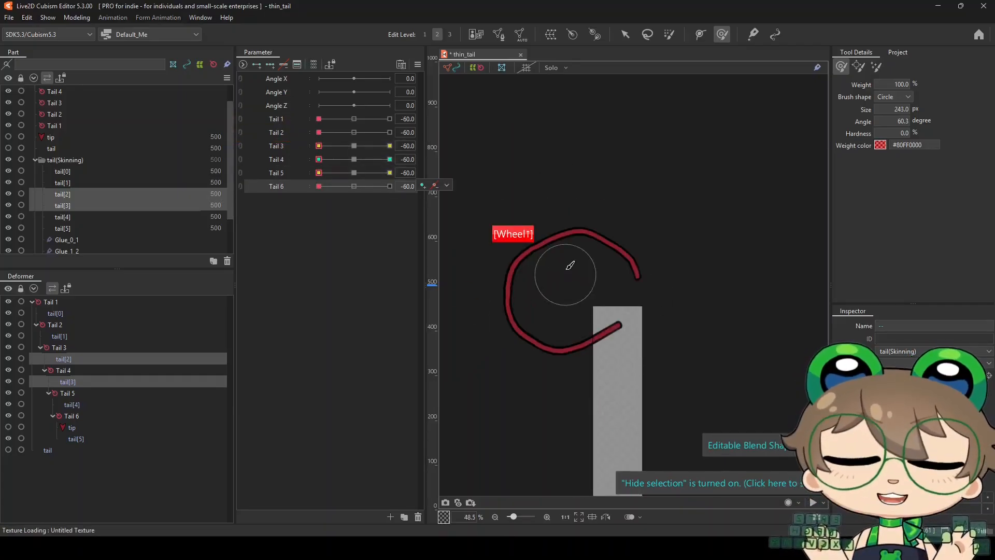
Inspect the -60 curl and refine the bend where tail[0] meets tail[1]
{"action": "scroll", "coordinate": [569, 264], "scroll_direction": "down", "scroll_amount": 6}
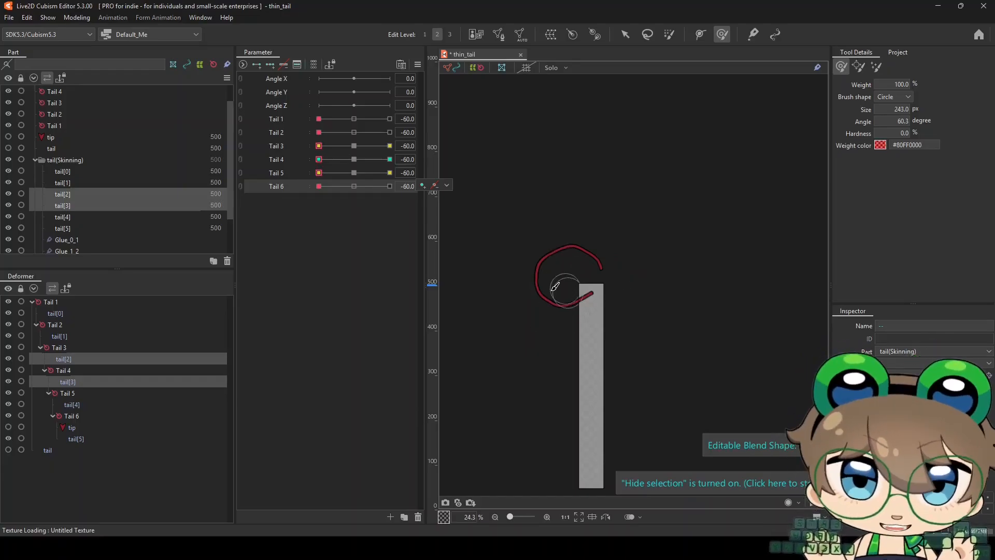
{"action": "scroll", "coordinate": [551, 269], "scroll_direction": "up", "scroll_amount": 3}
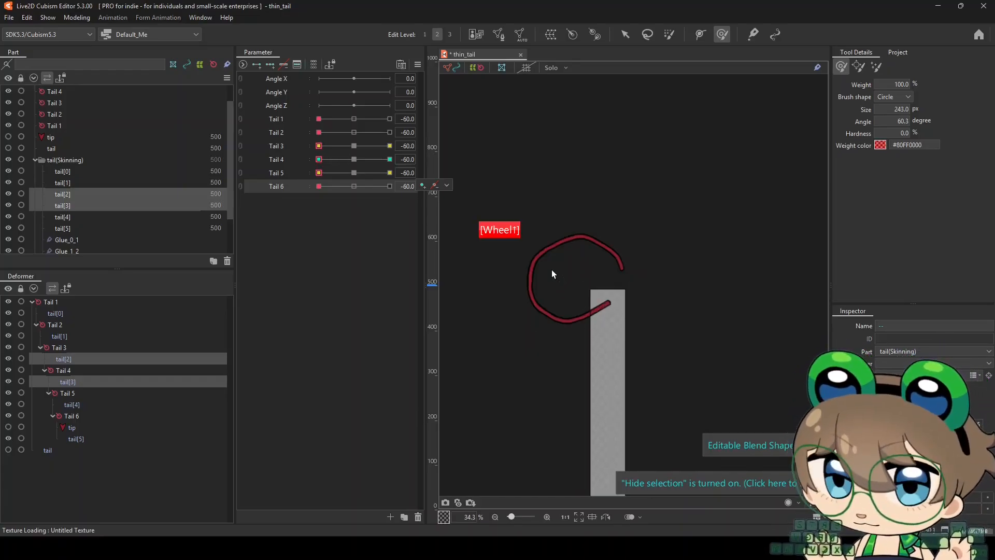
{"action": "scroll", "coordinate": [555, 260], "scroll_direction": "up", "scroll_amount": 3}
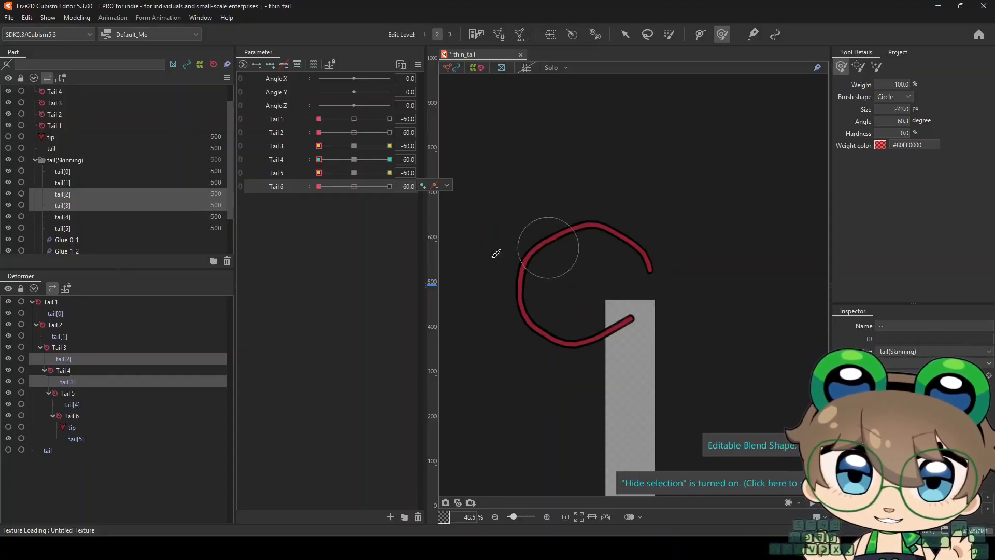
{"action": "left_click", "coordinate": [81, 173]}
{"action": "left_click", "coordinate": [78, 183], "text": "ctrl"}
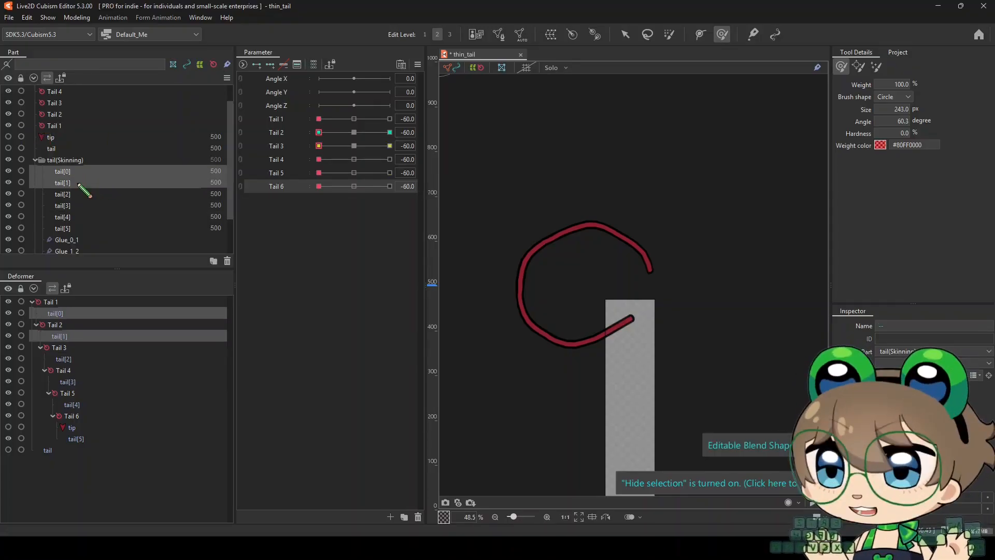
{"action": "scroll", "coordinate": [559, 346], "scroll_direction": "up", "scroll_amount": 4}
{"action": "scroll", "coordinate": [574, 317], "scroll_direction": "down", "scroll_amount": 2}
{"action": "scroll", "coordinate": [518, 288], "scroll_direction": "up", "scroll_amount": 1}
Smooth the -60 curl across tail[1] and tail[2] with the brush size reduced to 94.6 px
{"action": "left_click", "coordinate": [78, 184]}
{"action": "left_click", "coordinate": [77, 195], "text": "ctrl"}
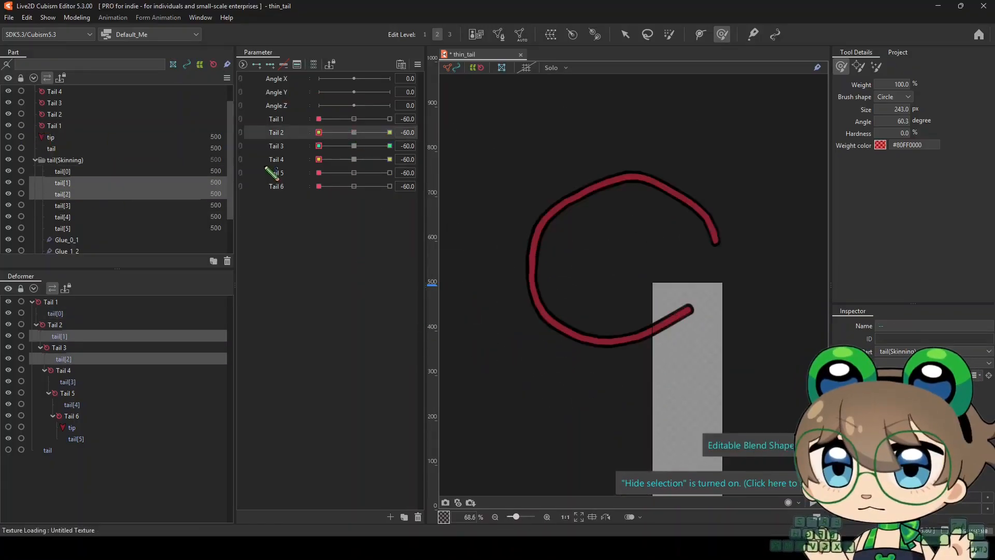
{"action": "scroll", "coordinate": [521, 314], "scroll_direction": "up", "scroll_amount": 1}
{"action": "key", "text": "b"}
{"action": "left_click_drag", "start_coordinate": [581, 272], "coordinate": [527, 291]}
{"action": "scroll", "coordinate": [522, 295], "scroll_direction": "down", "scroll_amount": 3}
{"action": "scroll", "coordinate": [524, 260], "scroll_direction": "up", "scroll_amount": 1}
Smooth the -60 curl across tail[3] and tail[4] with a resized brush
{"action": "left_click", "coordinate": [81, 206]}
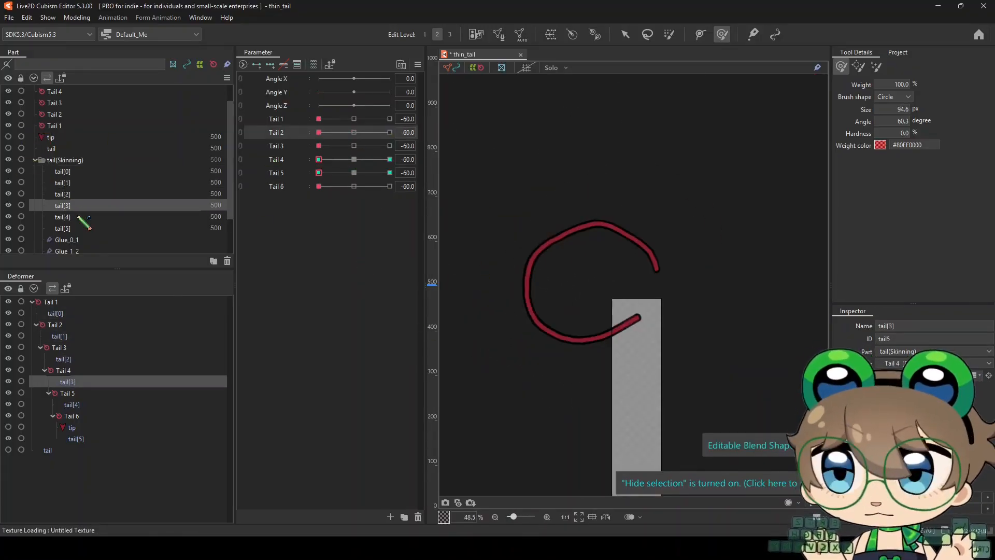
{"action": "left_click", "coordinate": [82, 217], "text": "ctrl"}
{"action": "scroll", "coordinate": [591, 247], "scroll_direction": "up", "scroll_amount": 1}
{"action": "key", "text": "b"}
{"action": "mouse_move", "coordinate": [529, 252]}
{"action": "left_mouse_down"}
{"action": "mouse_move", "coordinate": [612, 221]}
{"action": "mouse_move", "coordinate": [644, 244]}
{"action": "mouse_move", "coordinate": [644, 323]}
{"action": "left_mouse_up"}
{"action": "scroll", "coordinate": [562, 220], "scroll_direction": "down", "scroll_amount": 1}
Smooth the -60 curl across tail[4] and tail[5] with a 171.3 px brush
{"action": "left_click", "coordinate": [81, 218]}
{"action": "left_click", "coordinate": [81, 228], "text": "ctrl"}
{"action": "key", "text": "b"}
{"action": "scroll", "coordinate": [638, 237], "scroll_direction": "up", "scroll_amount": 2}
{"action": "scroll", "coordinate": [615, 301], "scroll_direction": "down", "scroll_amount": 3}
{"action": "scroll", "coordinate": [594, 275], "scroll_direction": "up", "scroll_amount": 3}
{"action": "key", "text": "b"}
{"action": "left_click_drag", "start_coordinate": [700, 294], "coordinate": [612, 280]}
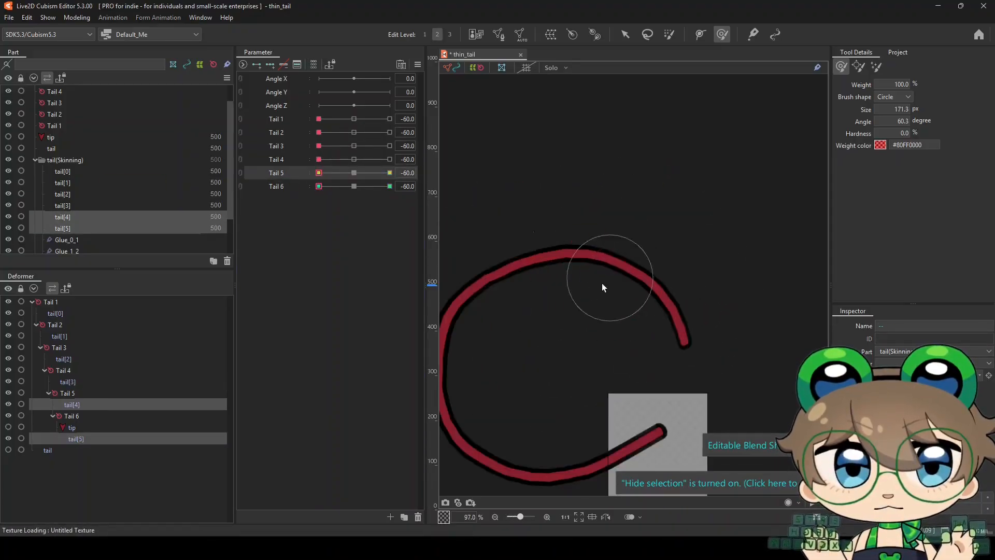
{"action": "scroll", "coordinate": [546, 275], "scroll_direction": "down", "scroll_amount": 4}
{"action": "scroll", "coordinate": [516, 303], "scroll_direction": "up", "scroll_amount": 2}
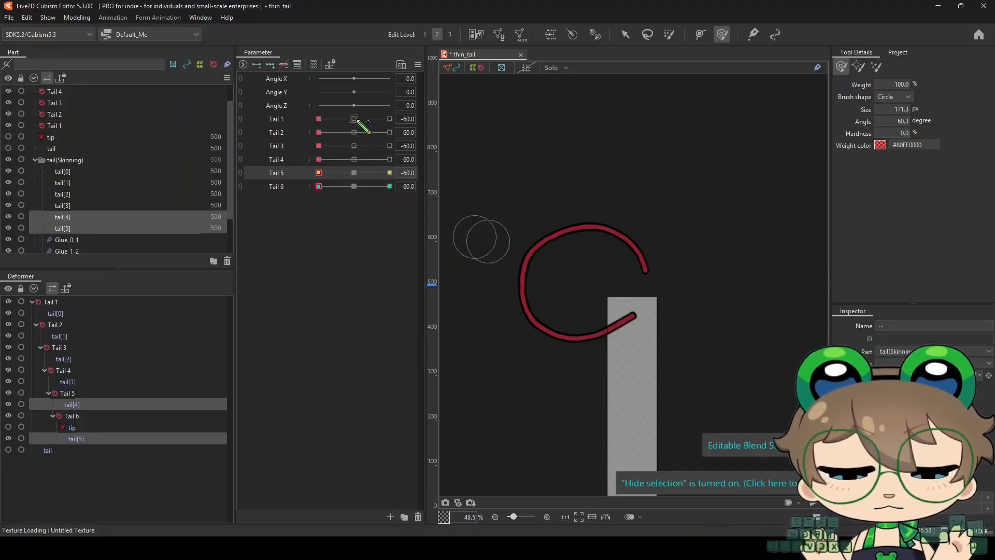
Reset Tail 1 through Tail 6 to 0 to straighten the smoothed tail
{"action": "left_click", "coordinate": [355, 118]}
{"action": "left_click", "coordinate": [355, 132]}
{"action": "left_click", "coordinate": [355, 145]}
{"action": "left_click", "coordinate": [355, 159]}
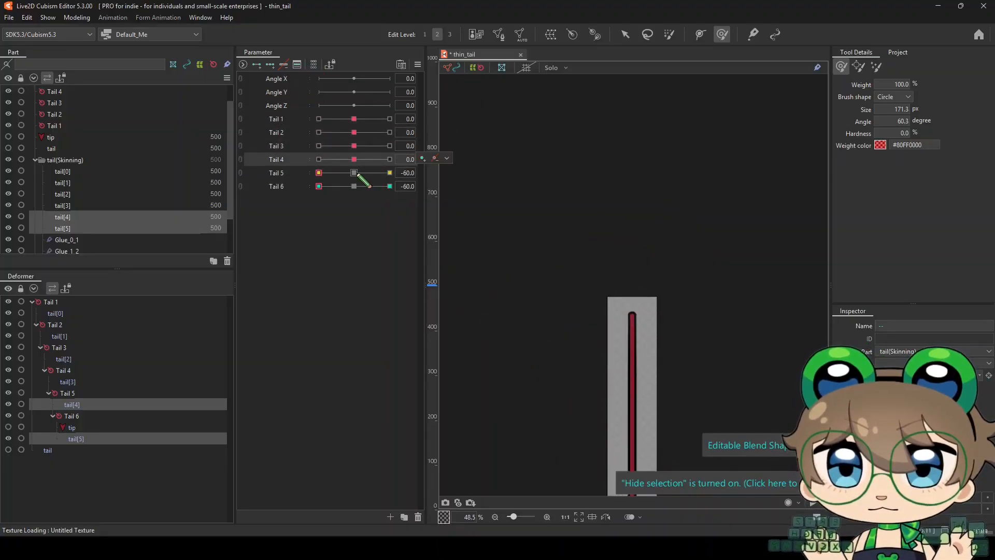
{"action": "left_click", "coordinate": [355, 173]}
{"action": "left_click", "coordinate": [355, 186]}
{"action": "scroll", "coordinate": [544, 208], "scroll_direction": "down", "scroll_amount": 2}
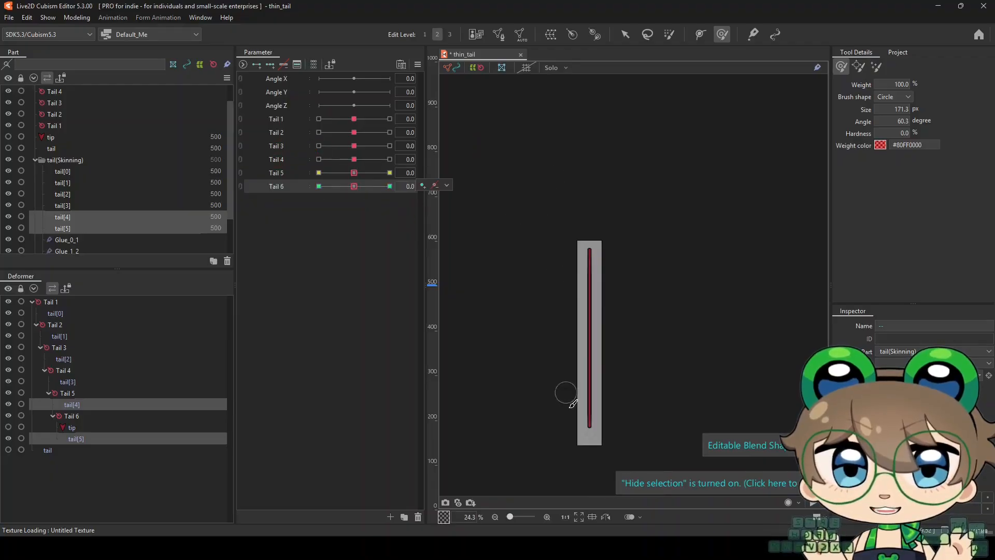
{"action": "scroll", "coordinate": [572, 403], "scroll_direction": "up", "scroll_amount": 1}
Show the tip art mesh at the tail's end and test how it follows Tail 6
{"action": "left_click", "coordinate": [9, 138]}
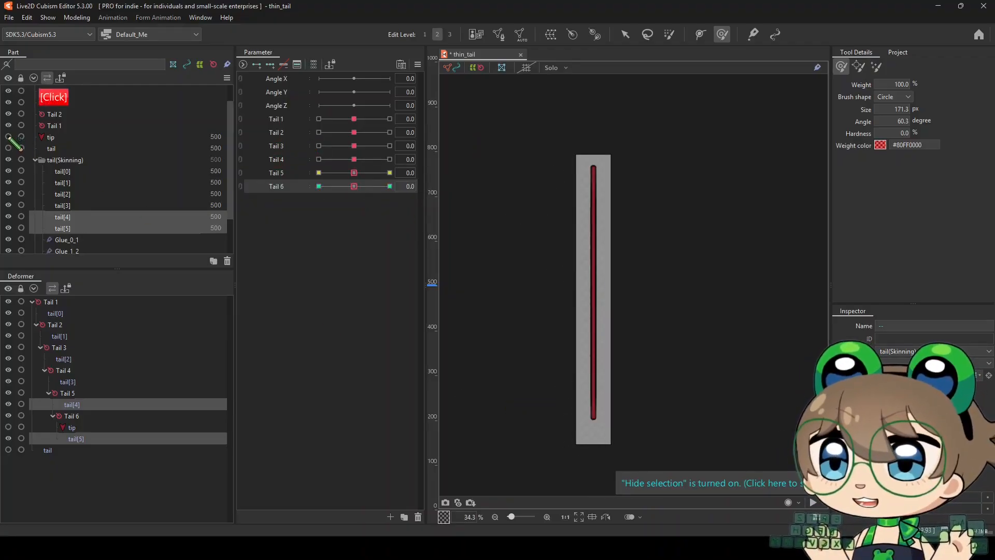
{"action": "left_click", "coordinate": [67, 137]}
{"action": "scroll", "coordinate": [513, 394], "scroll_direction": "up", "scroll_amount": 2}
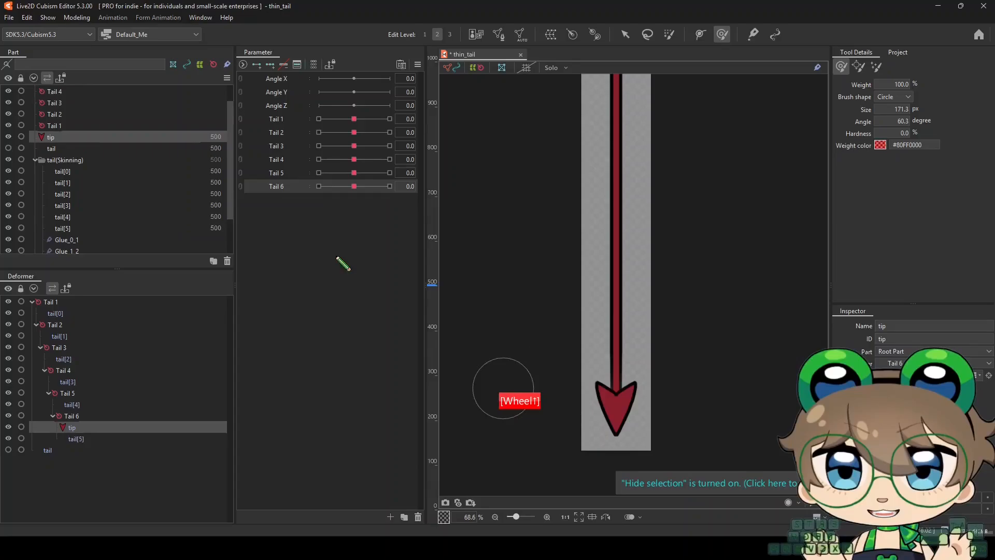
{"action": "left_click_drag", "start_coordinate": [350, 192], "coordinate": [390, 195]}
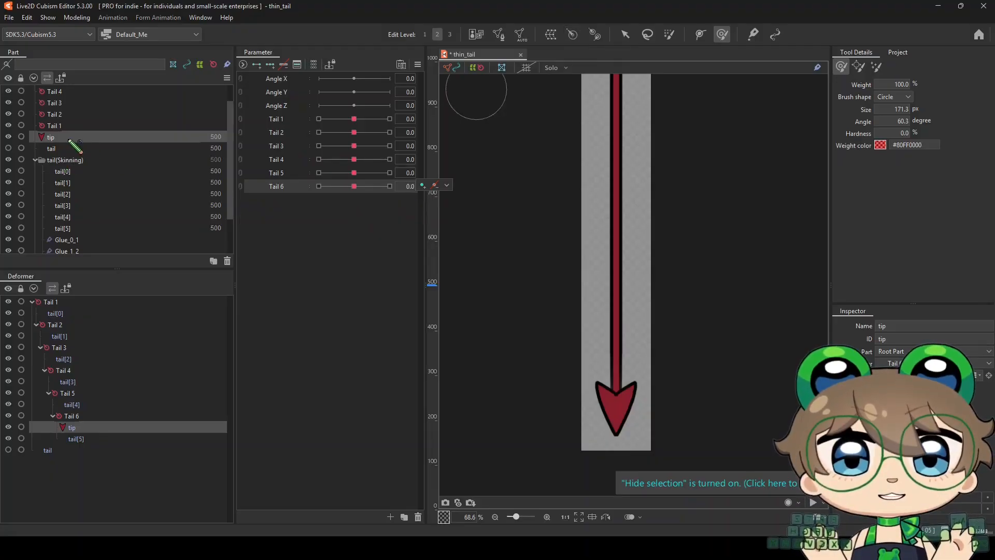
Add a rotation deformer named Tail 7 under Tail 6 and parent the tip to it
{"action": "left_click", "coordinate": [71, 416]}
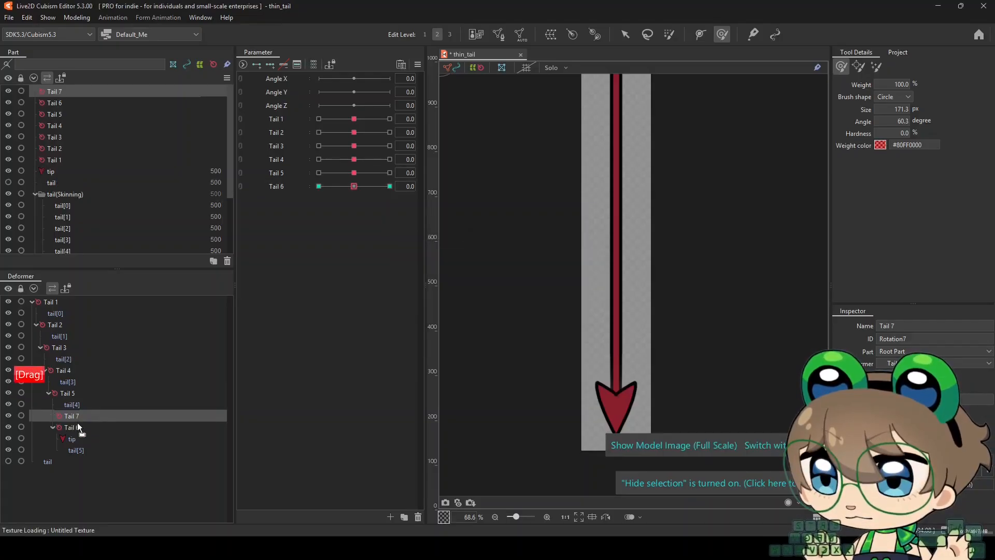
{"action": "left_click_drag", "start_coordinate": [77, 426], "coordinate": [76, 451]}
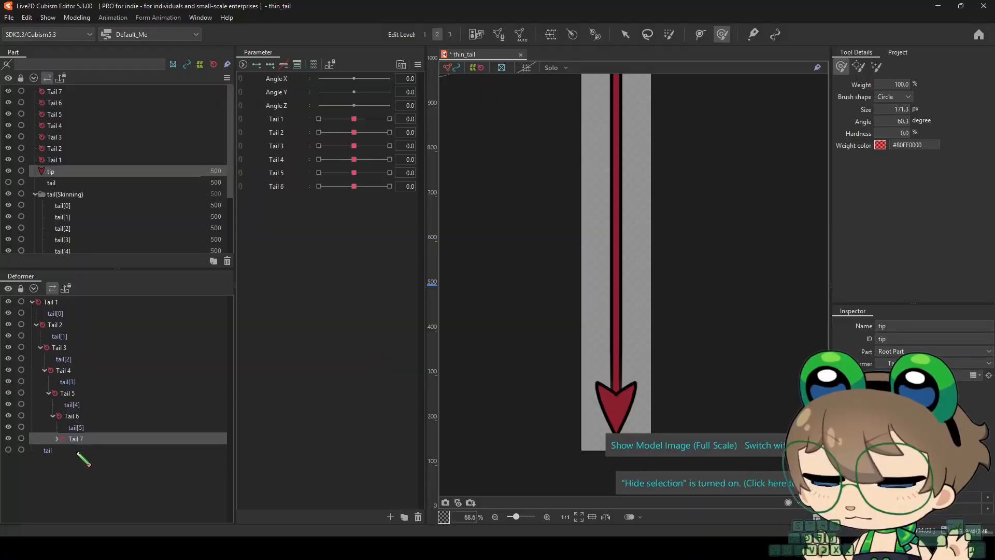
{"action": "left_click", "coordinate": [72, 439]}
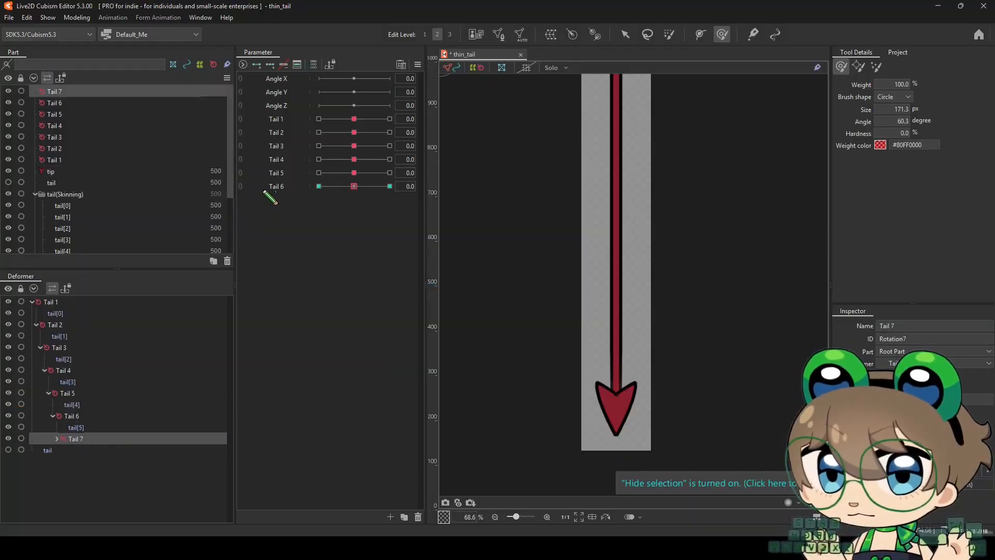
Reposition Tail 7 at Tail 6 values 60 and -60 so the tip stays attached to the bent tail end
{"action": "left_click_drag", "start_coordinate": [357, 188], "coordinate": [392, 187]}
{"action": "key", "text": "v"}
{"action": "scroll", "coordinate": [643, 427], "scroll_direction": "up", "scroll_amount": 3}
{"action": "left_click_drag", "start_coordinate": [587, 353], "coordinate": [638, 341]}
{"action": "left_click_drag", "start_coordinate": [389, 187], "coordinate": [319, 189]}
{"action": "left_click_drag", "start_coordinate": [588, 352], "coordinate": [543, 347]}
Check the tip's attachment at Tail 6 values 60 and -60, and return Tail 6 to 0
{"action": "scroll", "coordinate": [545, 341], "scroll_direction": "down", "scroll_amount": 3}
{"action": "key", "text": "ctrl+t"}
{"action": "left_click_drag", "start_coordinate": [319, 187], "coordinate": [407, 207]}
{"action": "scroll", "coordinate": [524, 353], "scroll_direction": "up", "scroll_amount": 1}
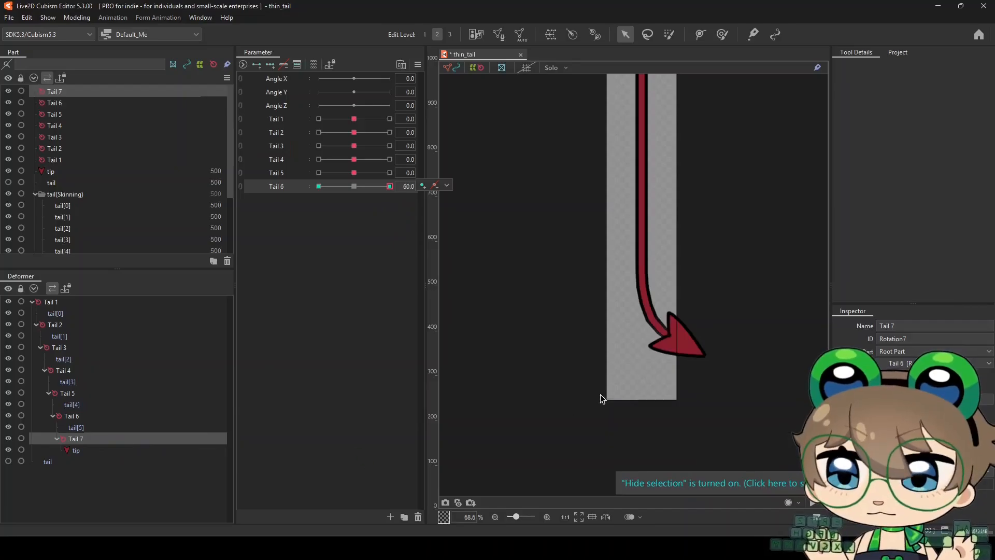
{"action": "left_click_drag", "start_coordinate": [391, 188], "coordinate": [316, 191]}
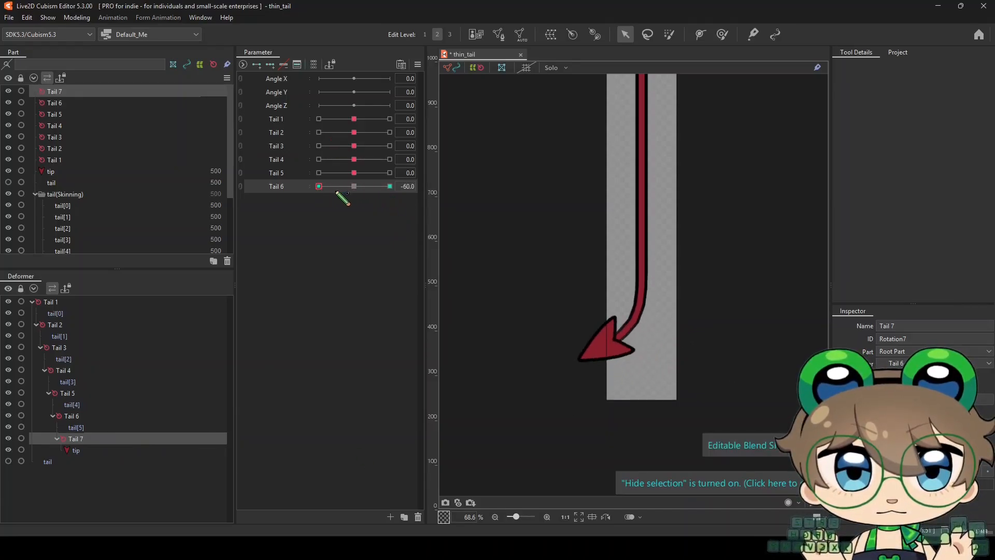
{"action": "left_click", "coordinate": [354, 186]}
Key the tip on Tail 6 and delete the Tail 7 deformer to bake its motion into the tip
{"action": "scroll", "coordinate": [575, 316], "scroll_direction": "up", "scroll_amount": 3}
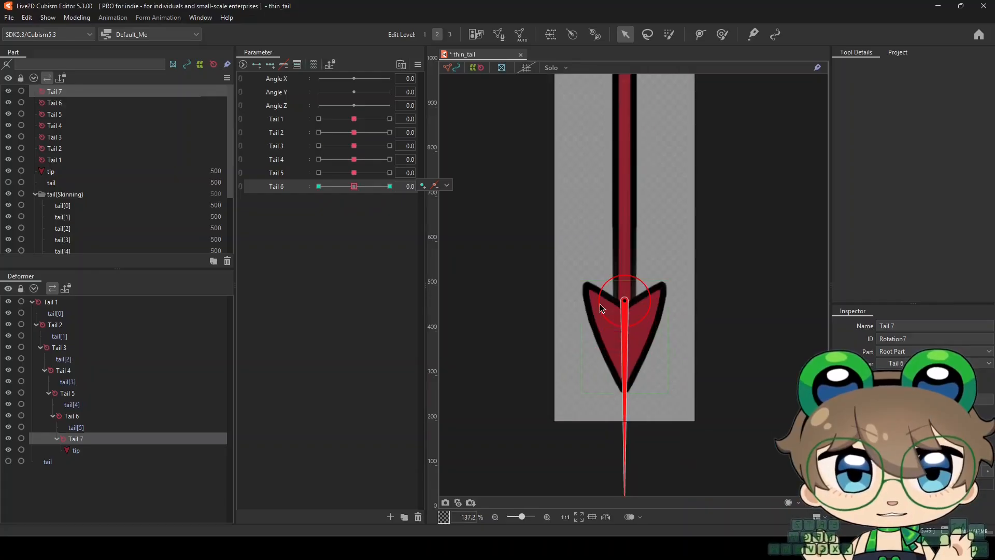
{"action": "left_click", "coordinate": [77, 451]}
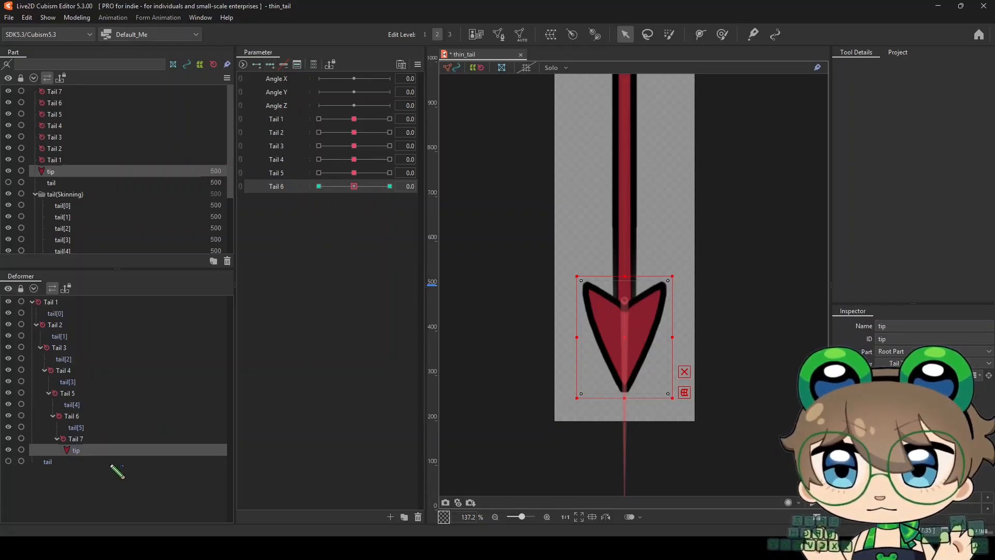
{"action": "left_click", "coordinate": [94, 439]}
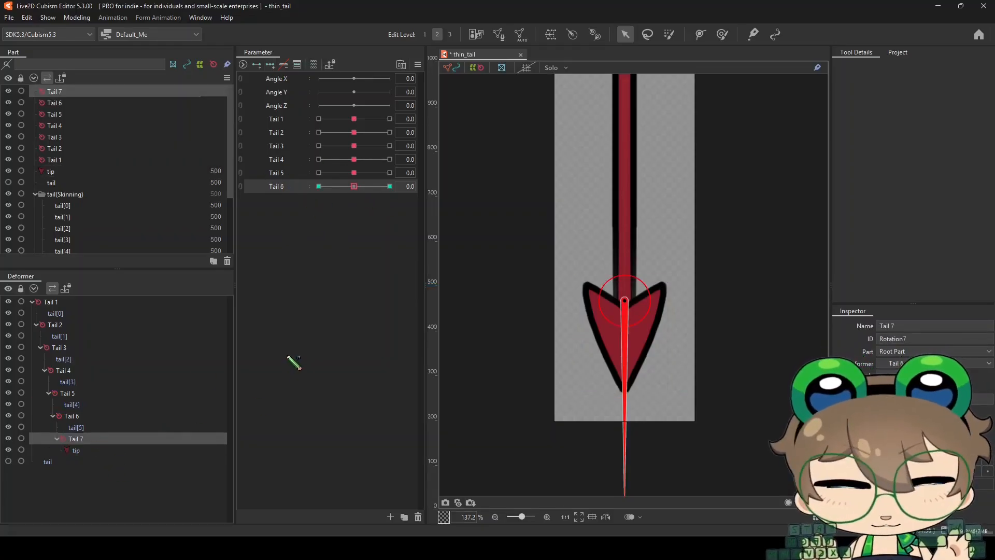
{"action": "key", "text": "Delete"}
{"action": "left_click_drag", "start_coordinate": [347, 188], "coordinate": [397, 198]}
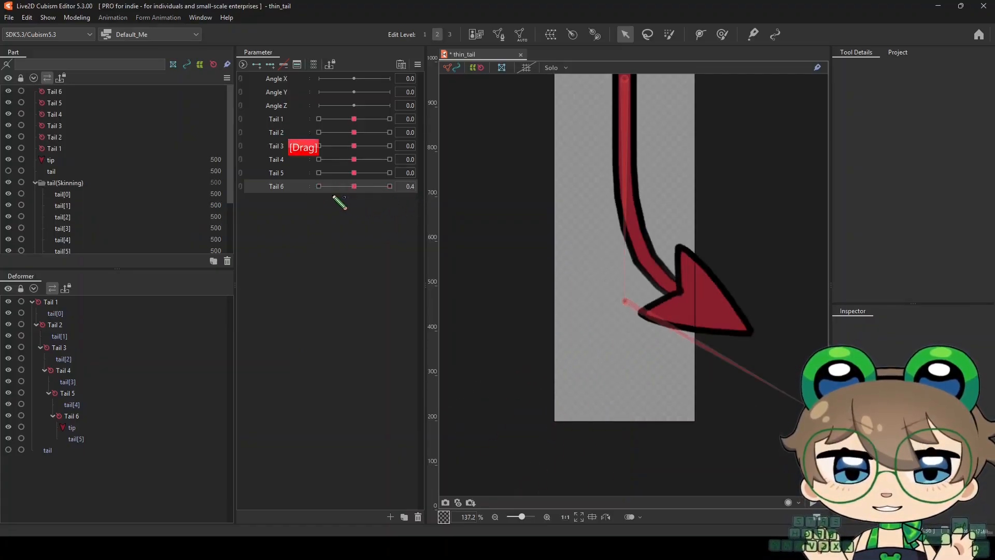
{"action": "left_click_drag", "start_coordinate": [334, 197], "coordinate": [260, 244]}
Apply Ellipse Interpolation with 2 points to the tip's Tail 6 keys through Extended Interpolation
{"action": "left_click", "coordinate": [82, 429]}
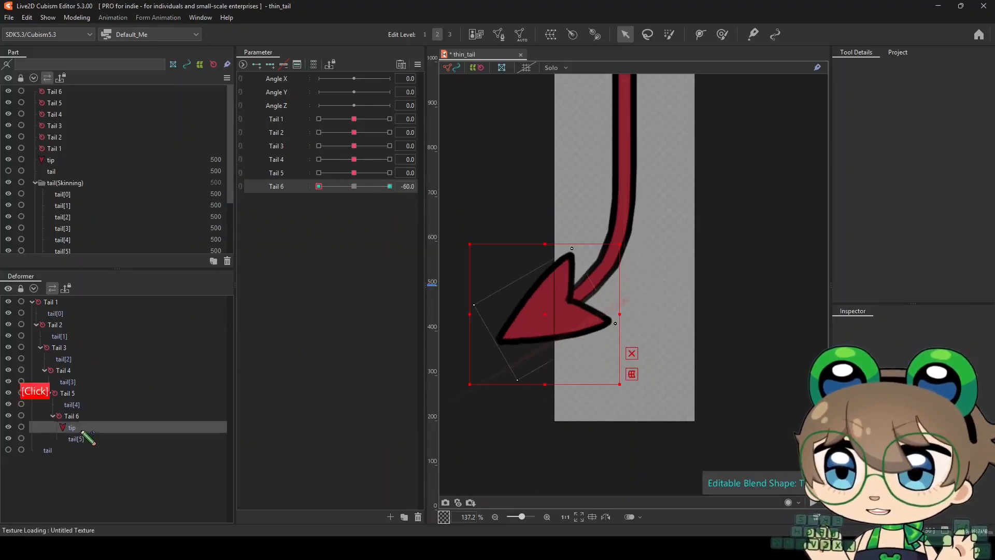
{"action": "left_click", "coordinate": [417, 64]}
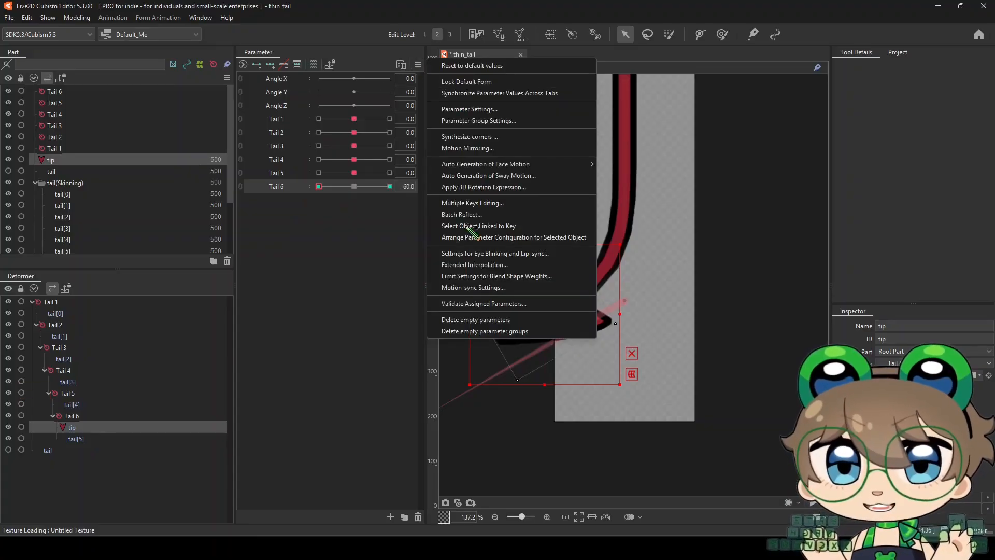
{"action": "left_click", "coordinate": [472, 265]}
{"action": "left_click", "coordinate": [477, 260]}
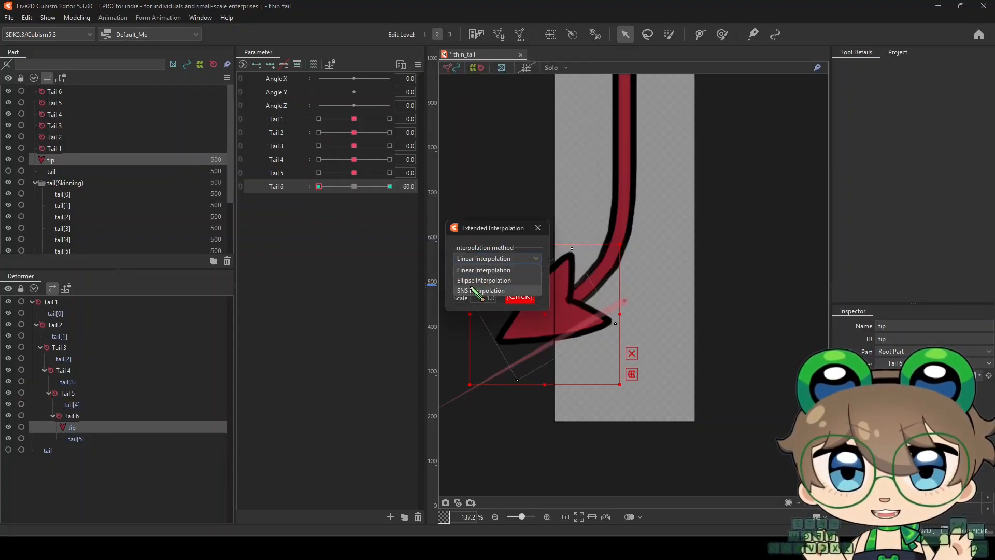
{"action": "left_click", "coordinate": [482, 306]}
{"action": "left_click", "coordinate": [480, 284]}
{"action": "left_click", "coordinate": [486, 306]}
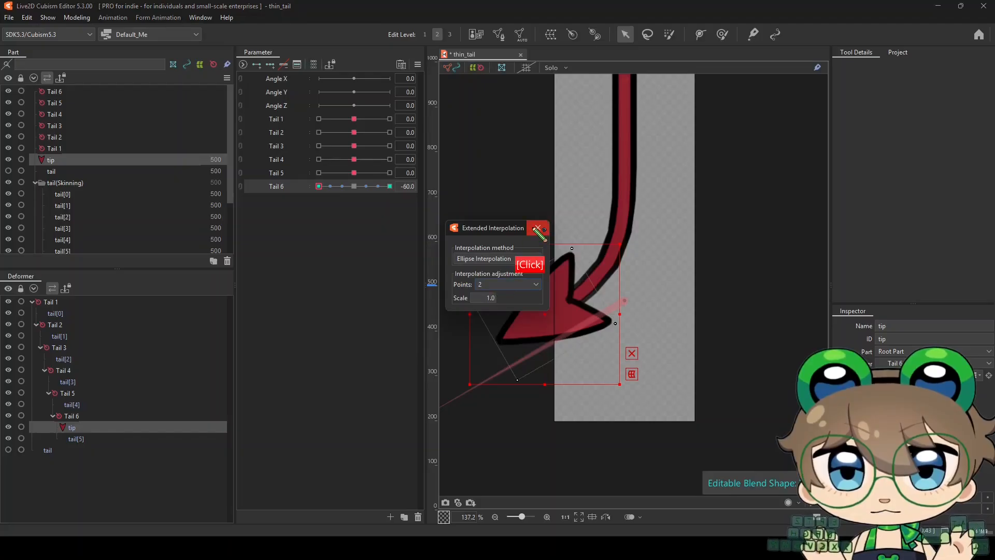
{"action": "left_click", "coordinate": [538, 228]}
Test the positive curl with the tip attached by raising the tail parameters to 60, starting from Tail 6
{"action": "left_click_drag", "start_coordinate": [317, 187], "coordinate": [413, 189]}
{"action": "scroll", "coordinate": [505, 311], "scroll_direction": "down", "scroll_amount": 8}
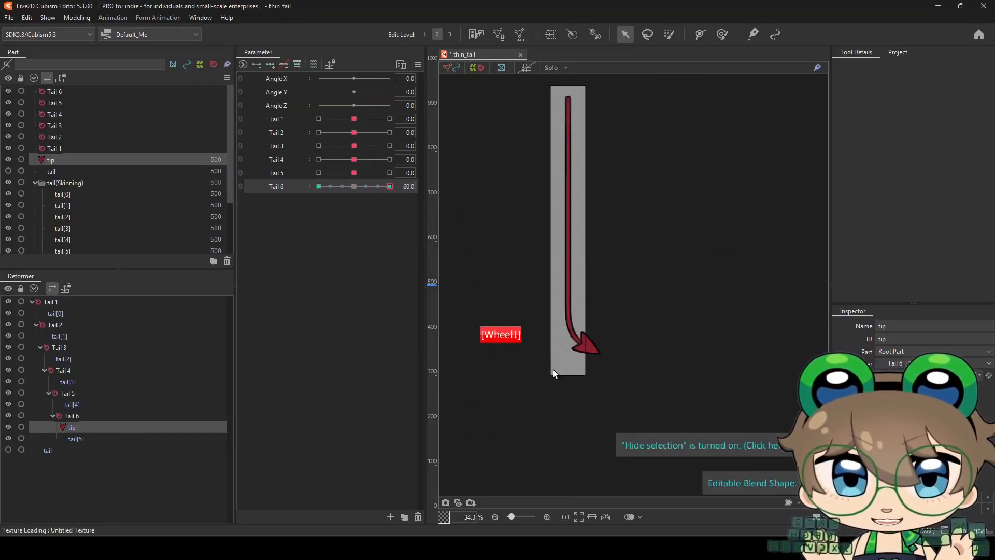
{"action": "left_click", "coordinate": [384, 187]}
{"action": "left_click_drag", "start_coordinate": [384, 187], "coordinate": [424, 190]}
{"action": "left_click_drag", "start_coordinate": [401, 174], "coordinate": [435, 171]}
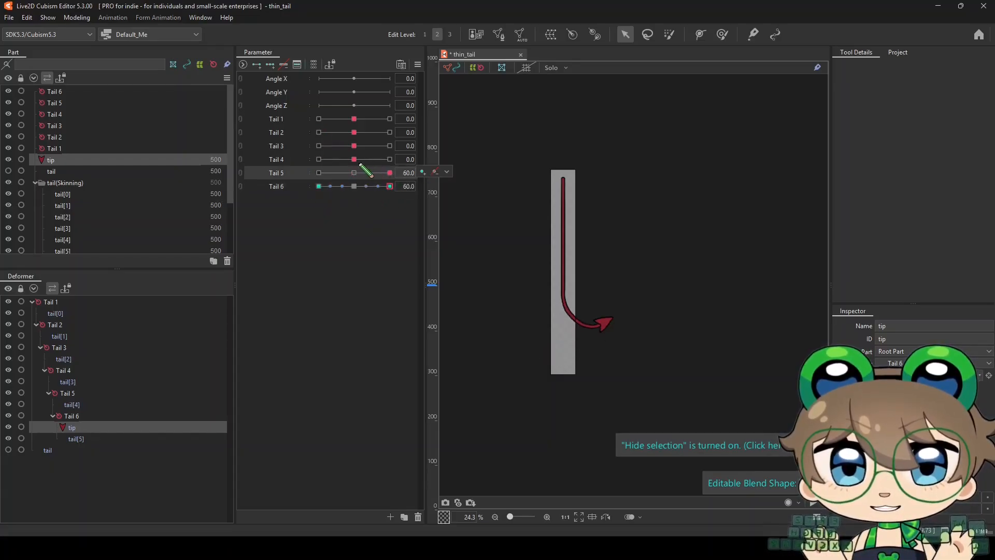
{"action": "left_click_drag", "start_coordinate": [355, 160], "coordinate": [390, 133]}
Return Tail 1 through Tail 6 to 0 after the positive curl test
{"action": "right_click", "coordinate": [360, 121]}
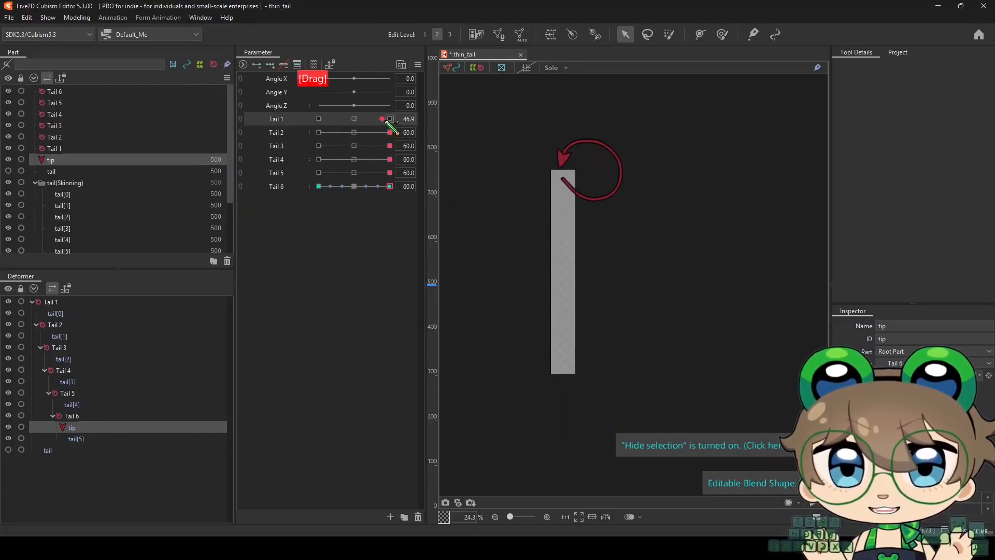
{"action": "right_click", "coordinate": [357, 132]}
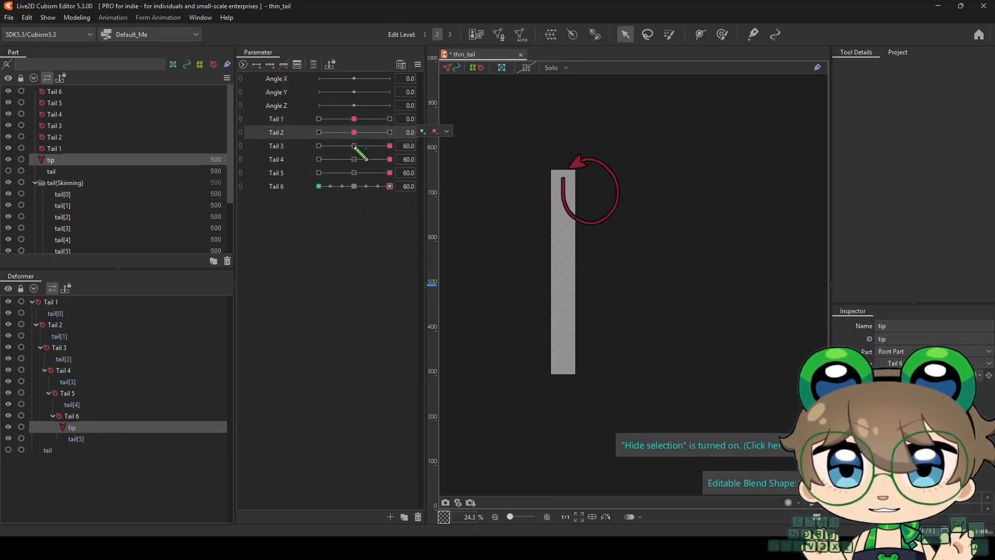
{"action": "right_click", "coordinate": [355, 147]}
{"action": "right_click", "coordinate": [355, 159]}
{"action": "right_click", "coordinate": [353, 173]}
{"action": "right_click", "coordinate": [350, 188]}
Test the opposite curl with the tip attached by setting Tail 6 through Tail 1 to -60
{"action": "right_click", "coordinate": [319, 185]}
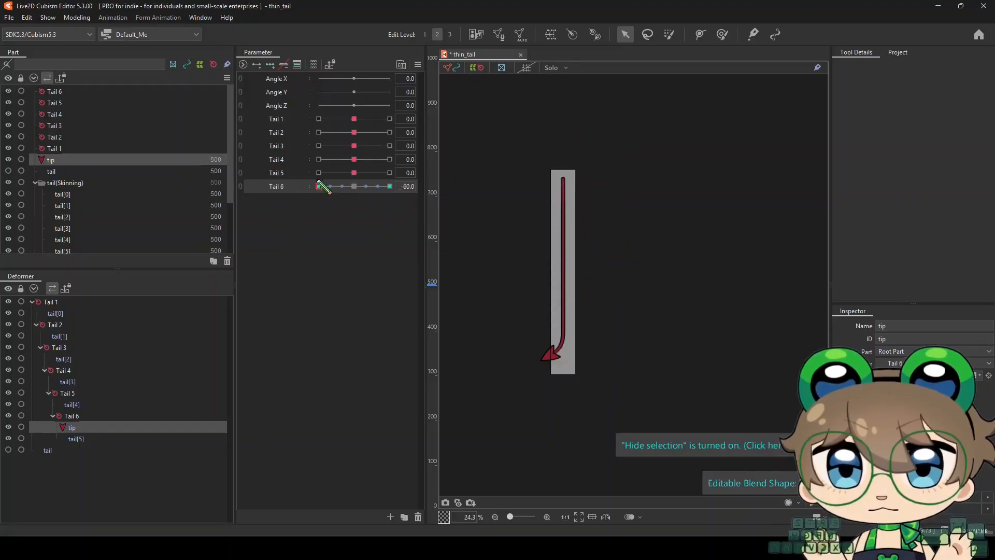
{"action": "right_click", "coordinate": [318, 173]}
{"action": "right_click", "coordinate": [319, 158]}
{"action": "right_click", "coordinate": [319, 147]}
{"action": "right_click", "coordinate": [318, 133]}
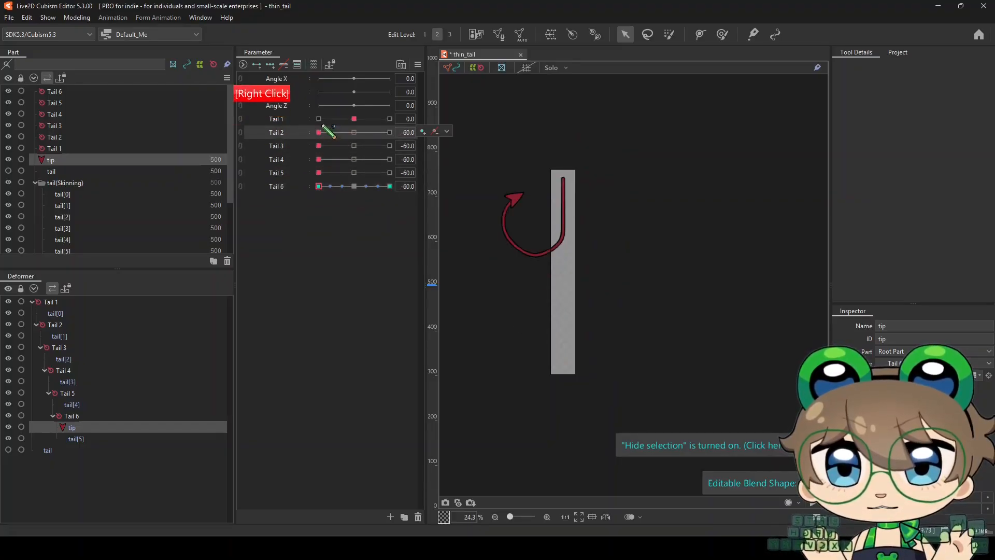
{"action": "right_click", "coordinate": [318, 119]}
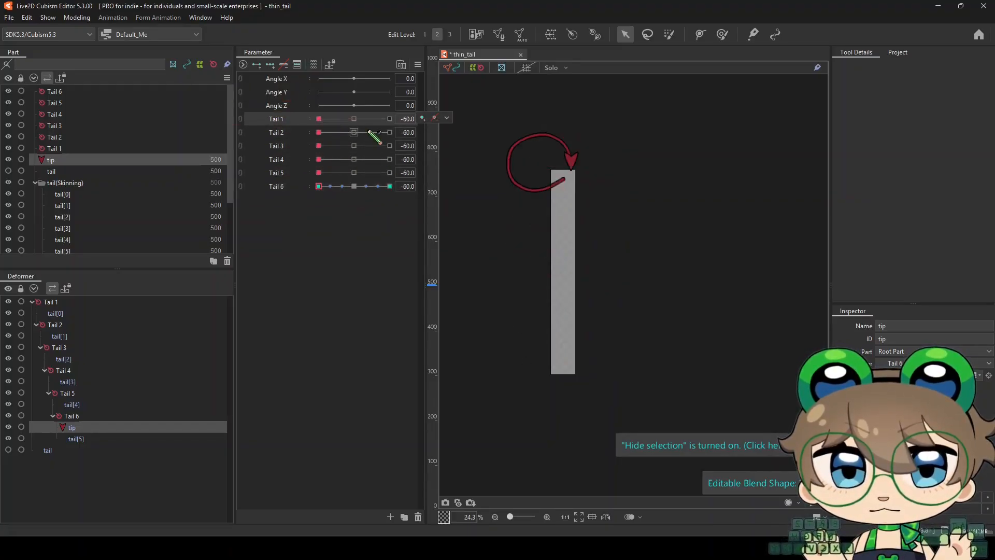
Reset Tail 1 through Tail 6 to 0 to straighten the tail and its tip
{"action": "right_click", "coordinate": [355, 120]}
{"action": "right_click", "coordinate": [354, 133]}
{"action": "right_click", "coordinate": [355, 146]}
{"action": "right_click", "coordinate": [355, 159]}
{"action": "right_click", "coordinate": [354, 173]}
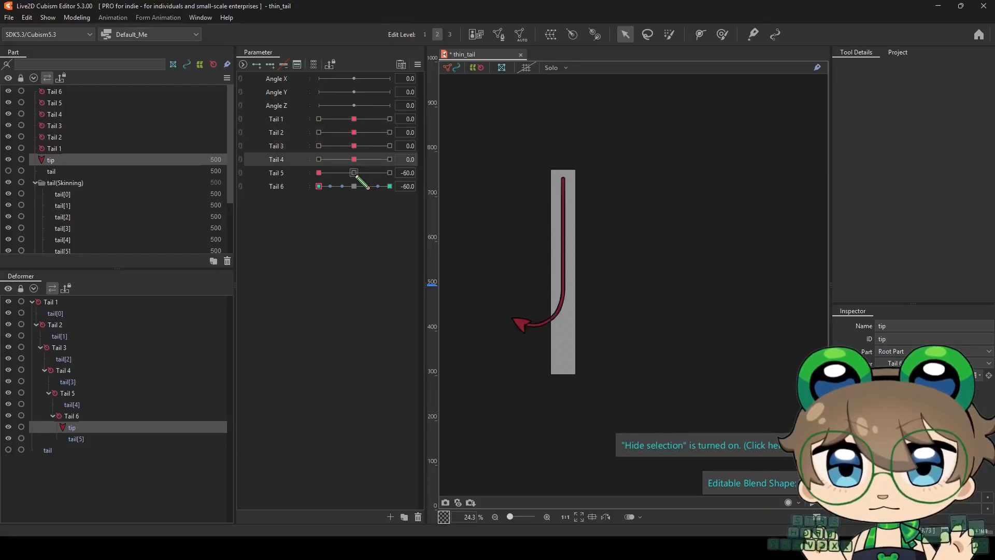
{"action": "right_click", "coordinate": [355, 186]}
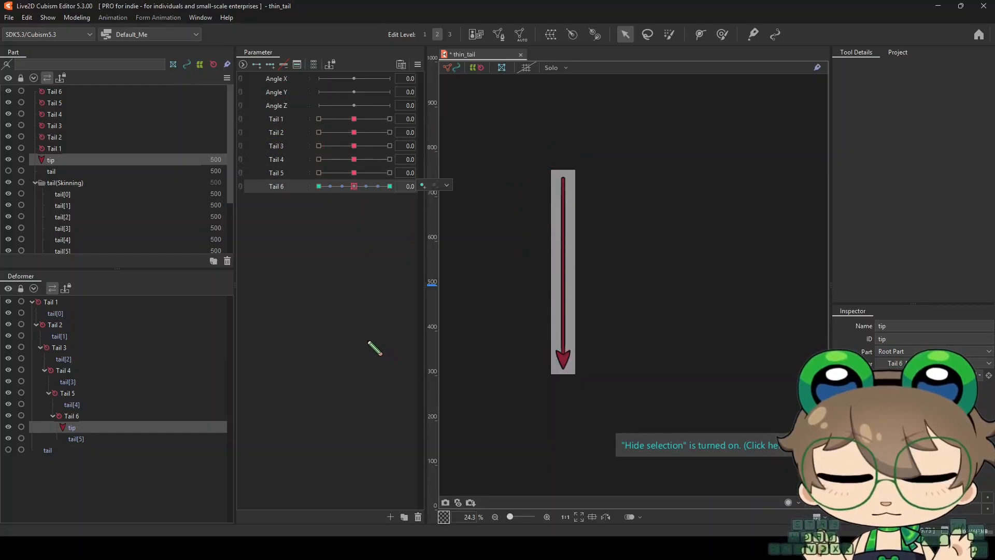
{"action": "scroll", "coordinate": [480, 285], "scroll_direction": "up", "scroll_amount": 2}
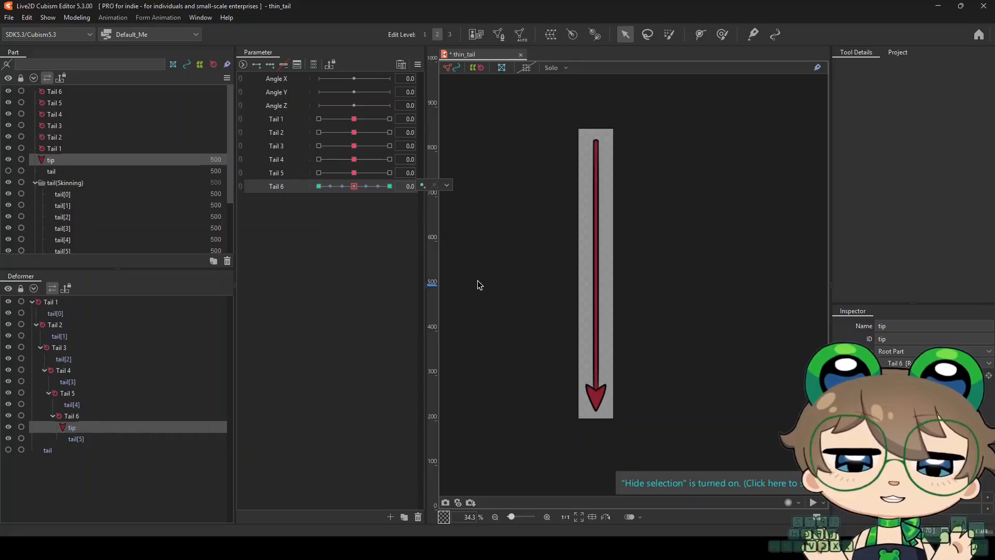
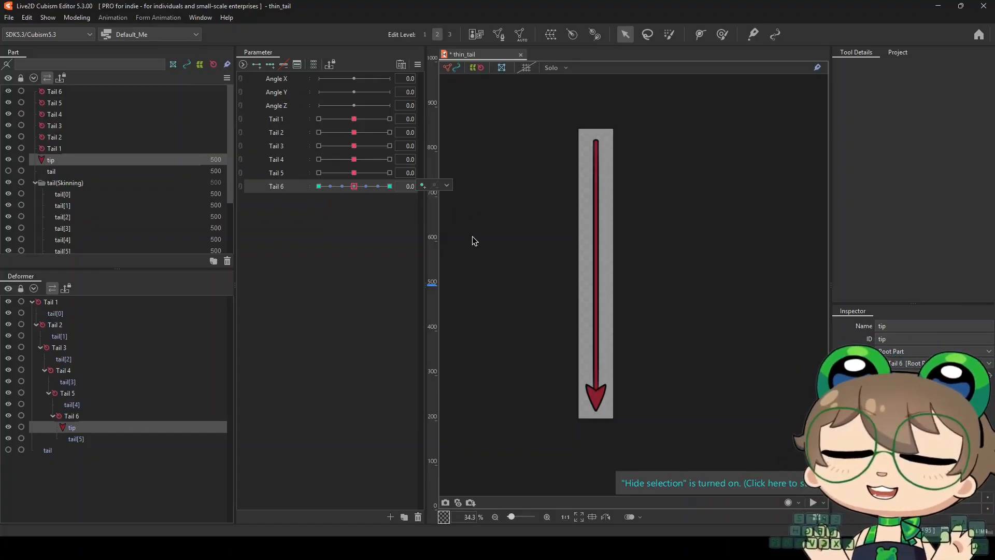
{"action": "scroll", "coordinate": [531, 319], "scroll_direction": "down", "scroll_amount": 1}
{"action": "scroll", "coordinate": [541, 318], "scroll_direction": "up", "scroll_amount": 1}
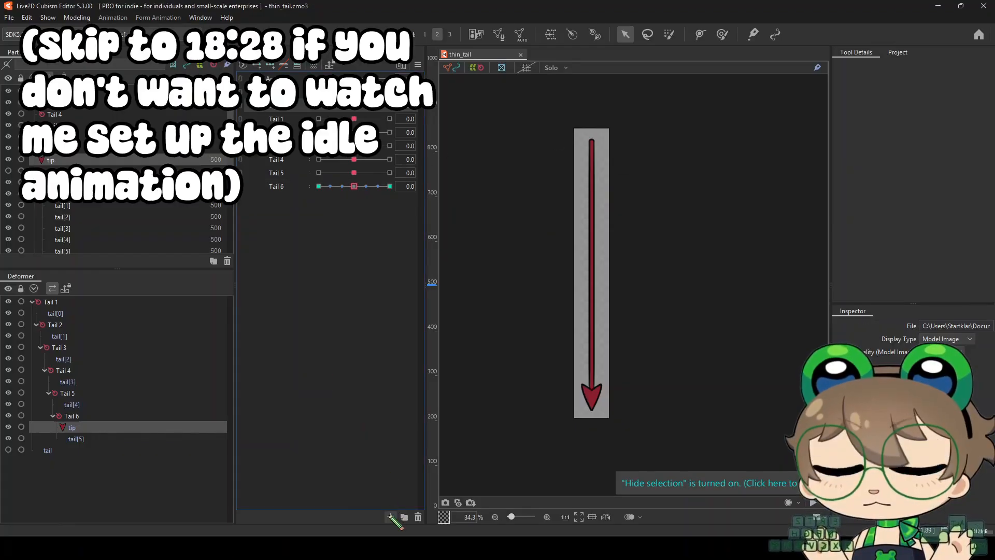
Create a parameter named Idle with ID ParamIdle and a range of -1 to 1, and save the model
{"action": "left_click", "coordinate": [391, 516]}
{"action": "type", "text": "Idle"}
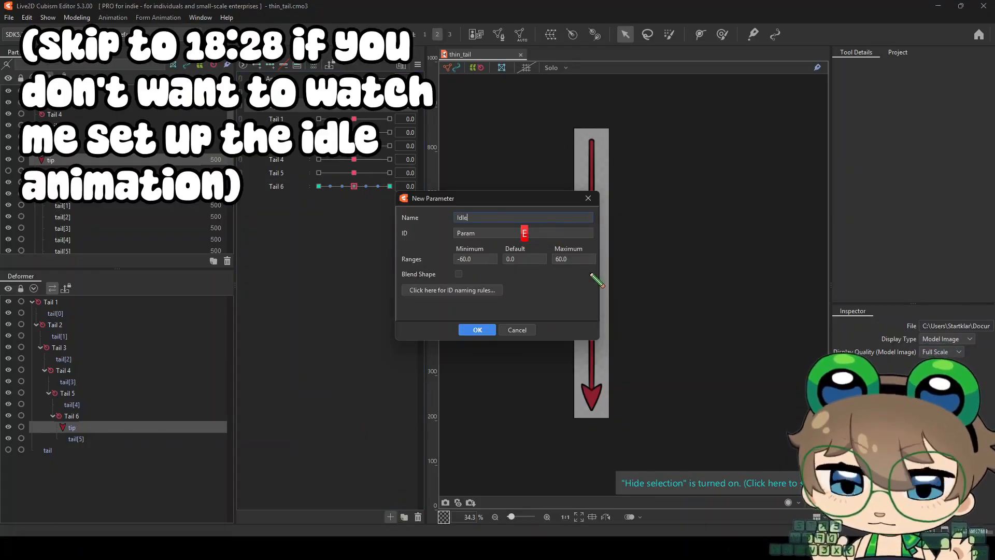
{"action": "left_click", "coordinate": [482, 233]}
{"action": "type", "text": "Idle"}
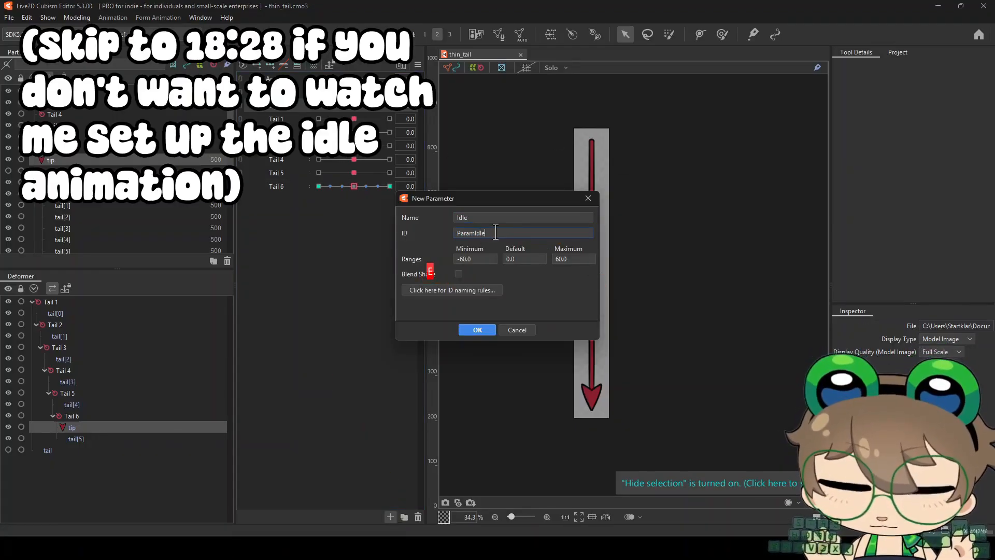
{"action": "left_click_drag", "start_coordinate": [493, 259], "coordinate": [446, 298]}
{"action": "type", "text": "-1"}
{"action": "left_click_drag", "start_coordinate": [580, 259], "coordinate": [525, 219]}
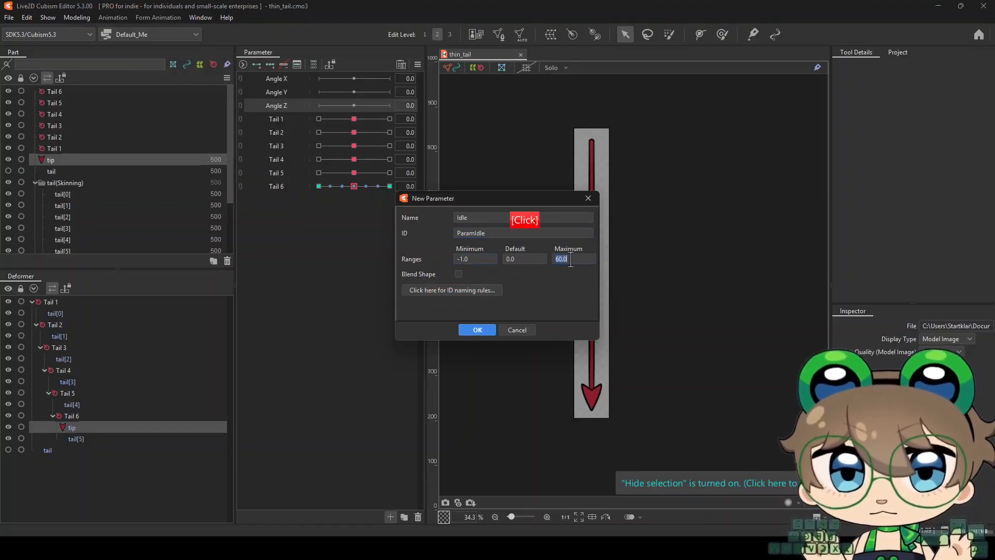
{"action": "type", "text": "1"}
{"action": "left_click", "coordinate": [478, 331]}
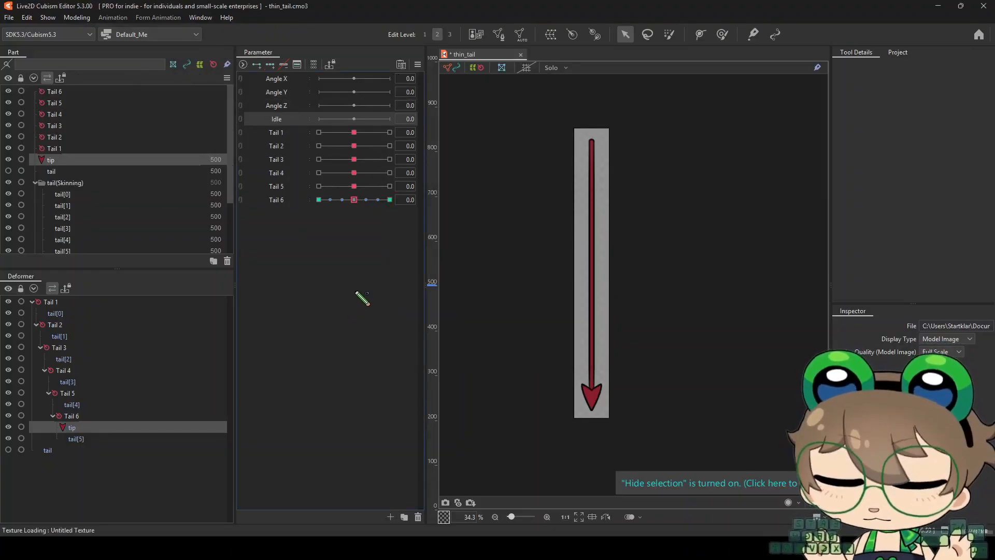
{"action": "key", "text": "ctrl+s"}
Switch to the Animation workspace and set up an SDK (Unity) animation scene containing the thin_tail model
{"action": "left_click", "coordinate": [150, 35]}
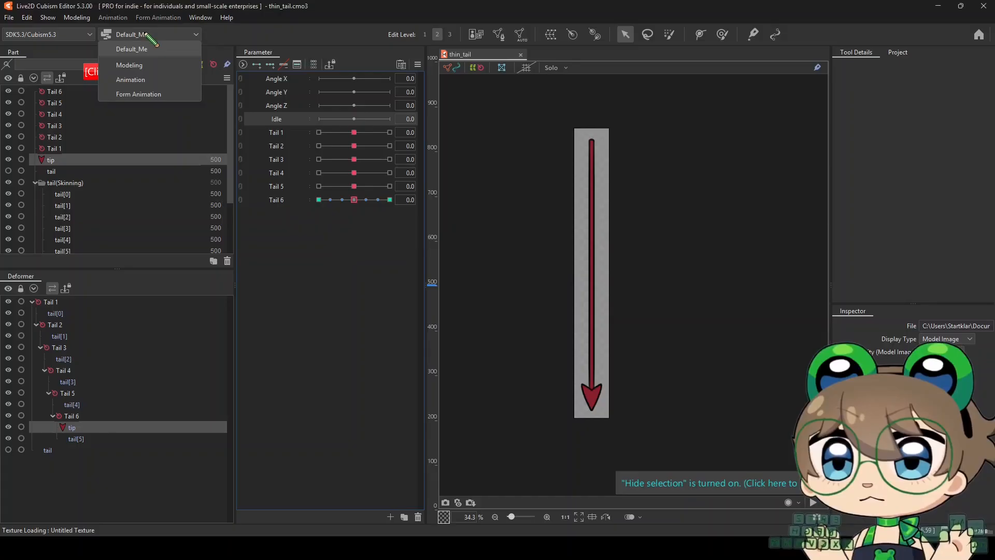
{"action": "left_click", "coordinate": [131, 80]}
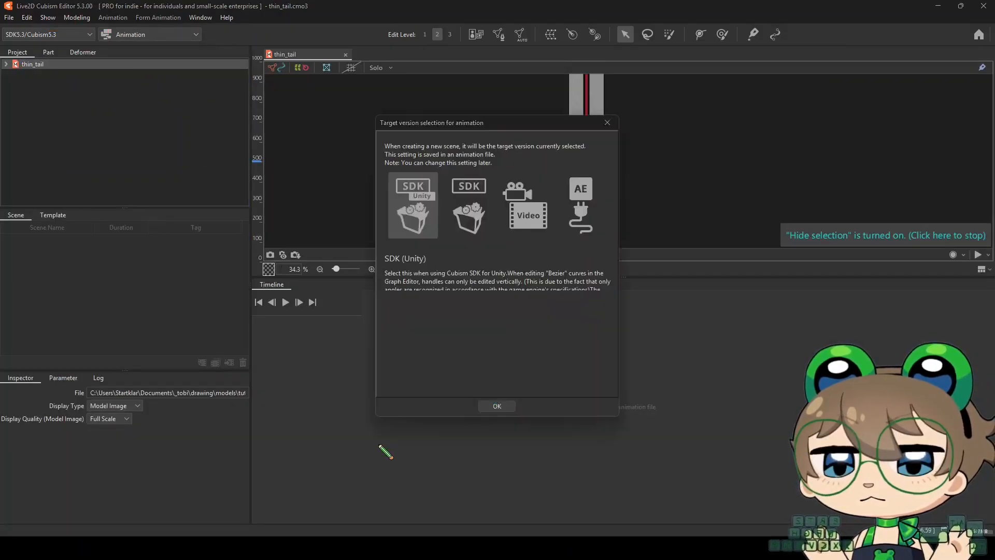
{"action": "left_click", "coordinate": [498, 407]}
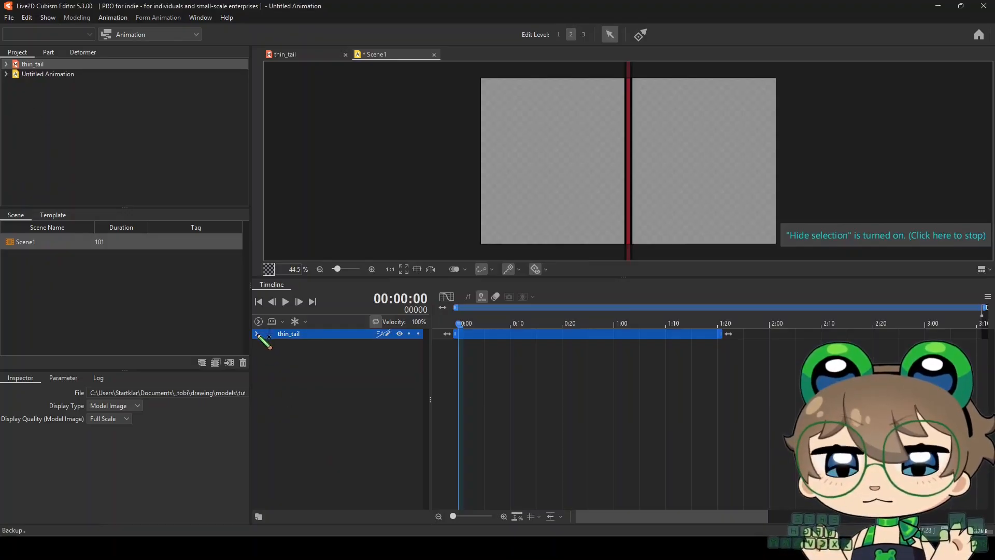
Set Scene1 to 60 fps and fit its thin_tail track, work area and duration to 60 frames
{"action": "left_click_drag", "start_coordinate": [728, 338], "coordinate": [802, 336]}
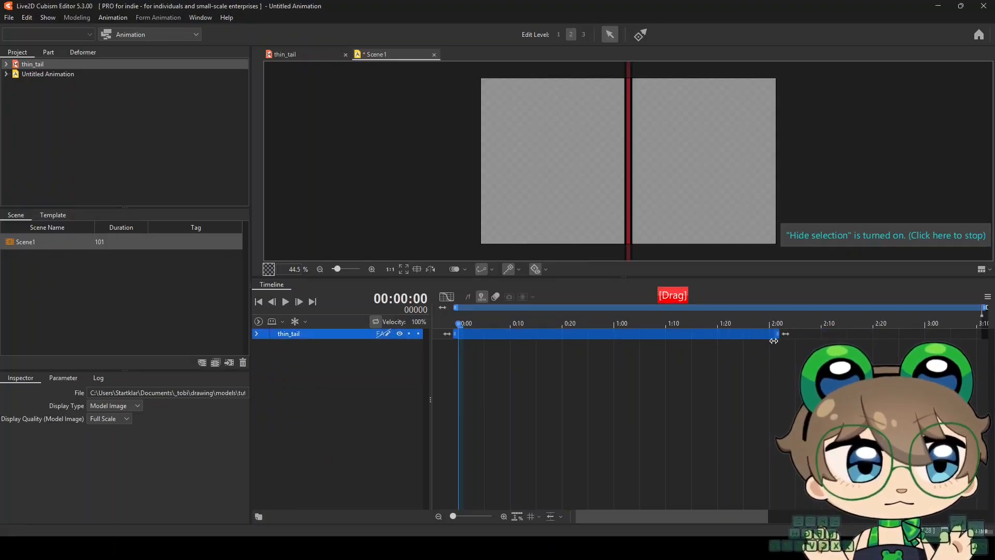
{"action": "left_click", "coordinate": [27, 244]}
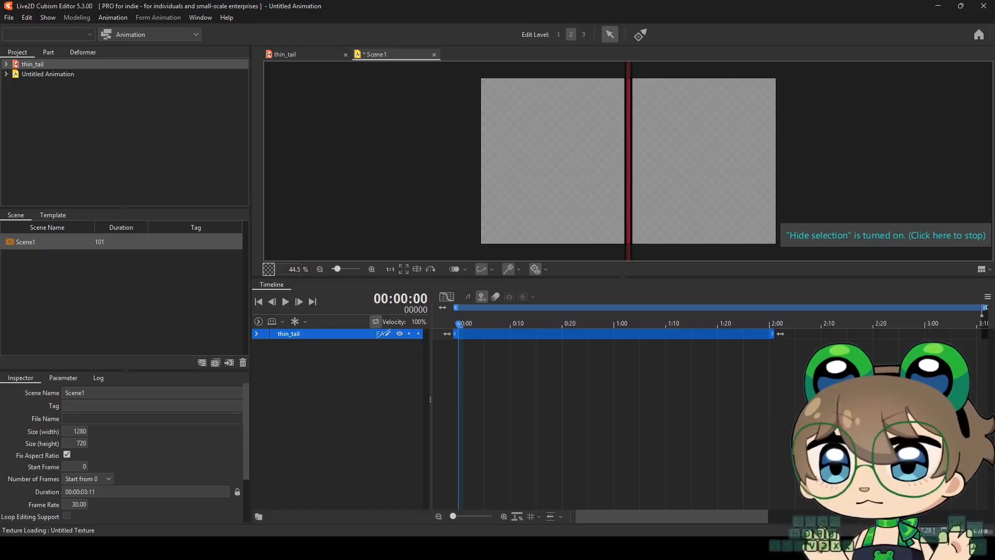
{"action": "double_click", "coordinate": [78, 504]}
{"action": "type", "text": "60"}
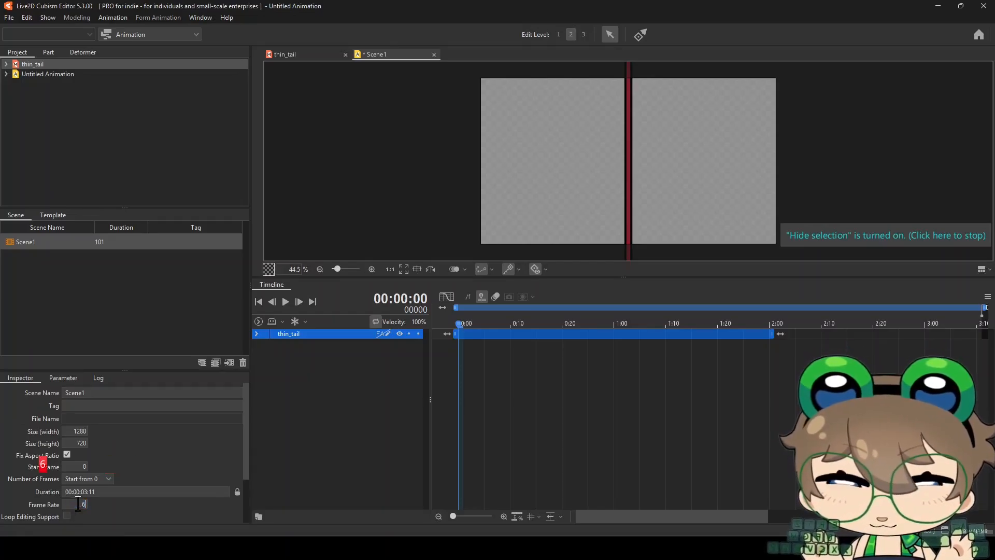
{"action": "key", "text": "Return"}
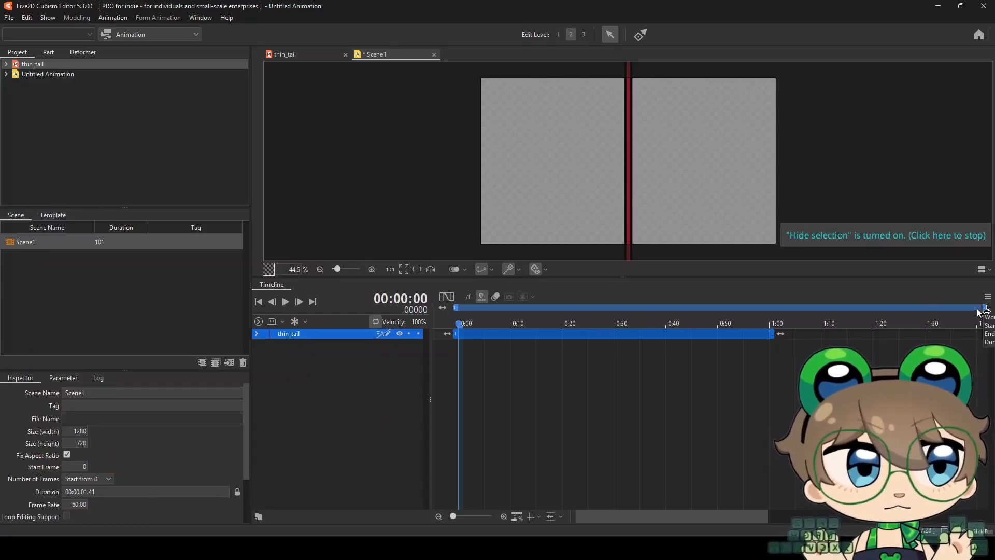
{"action": "left_click_drag", "start_coordinate": [830, 308], "coordinate": [838, 308]}
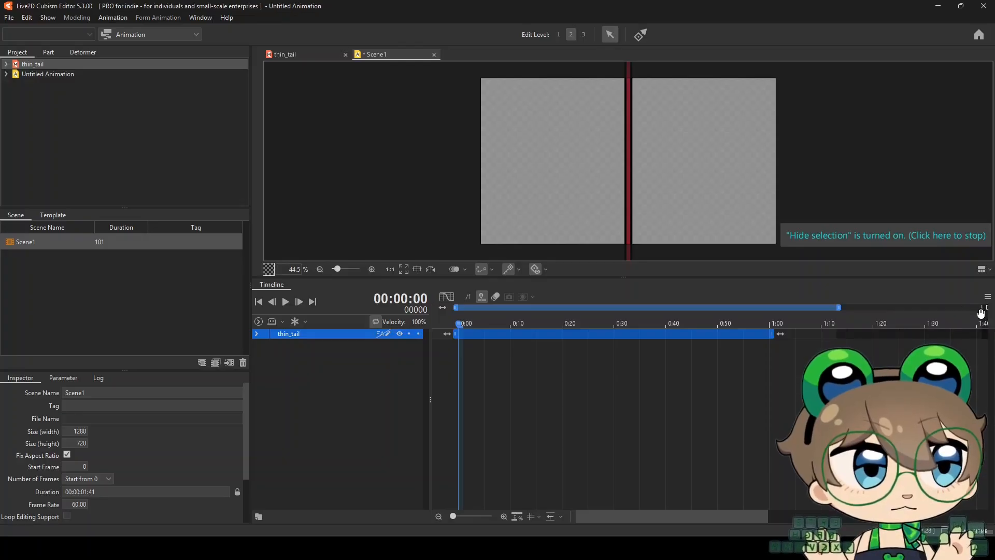
{"action": "left_click_drag", "start_coordinate": [981, 313], "coordinate": [769, 312]}
Keyframe the Idle parameter at -1 on frame 0, 1 on frame 30 and -1 on frame 60
{"action": "left_click", "coordinate": [256, 333]}
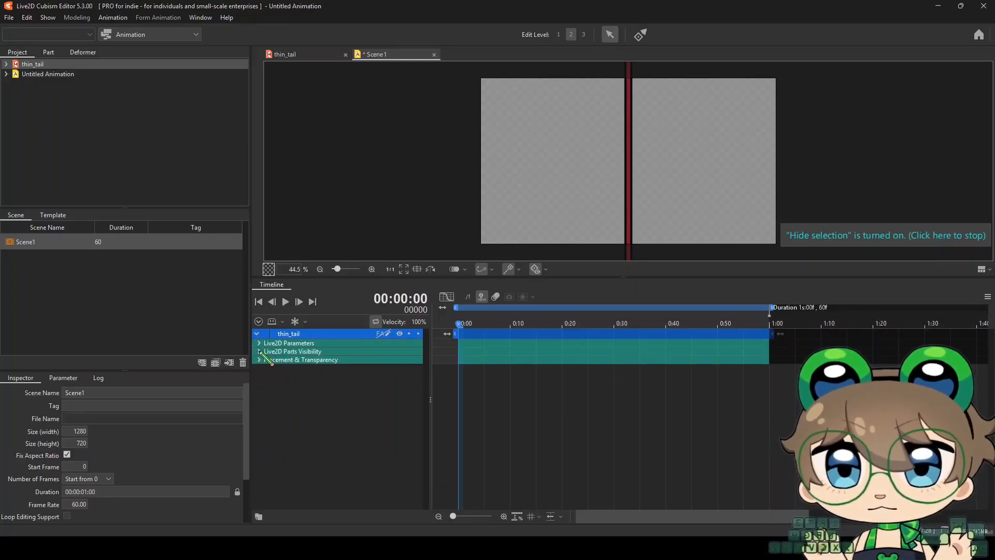
{"action": "left_click", "coordinate": [259, 352]}
{"action": "left_click", "coordinate": [259, 352]}
{"action": "left_click", "coordinate": [258, 343]}
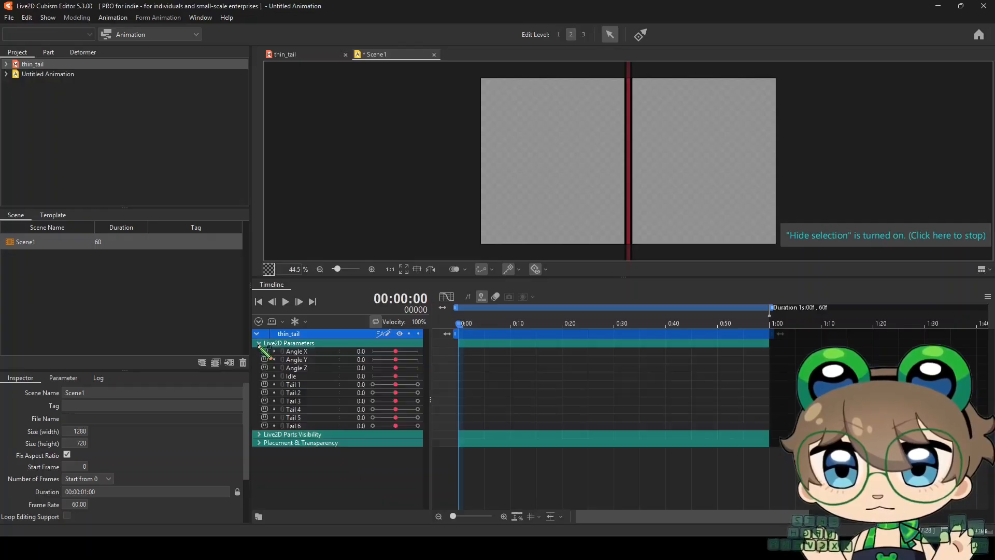
{"action": "left_click", "coordinate": [294, 377]}
{"action": "left_click_drag", "start_coordinate": [395, 376], "coordinate": [371, 377]}
{"action": "left_click_drag", "start_coordinate": [460, 324], "coordinate": [614, 325]}
{"action": "left_click_drag", "start_coordinate": [373, 376], "coordinate": [418, 376]}
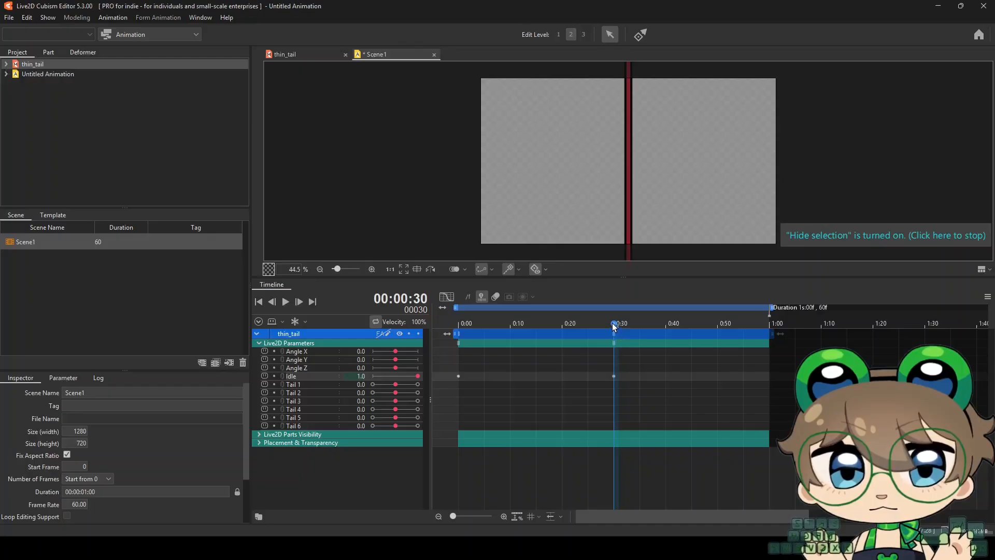
{"action": "left_click_drag", "start_coordinate": [614, 325], "coordinate": [770, 340]}
{"action": "left_click_drag", "start_coordinate": [418, 376], "coordinate": [373, 376]}
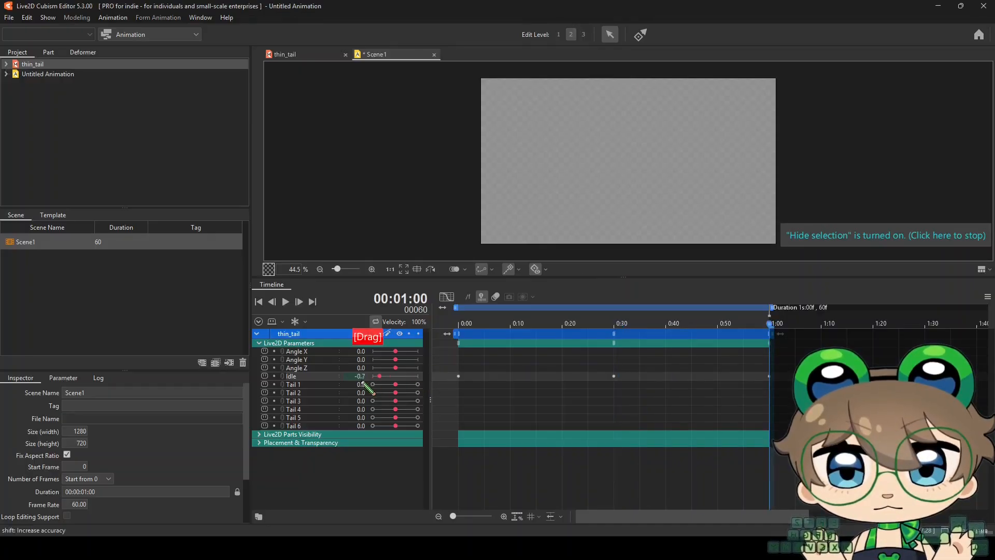
Play back the Idle curve in the graph editor and save the animation as Untitled Animation.can3
{"action": "left_click", "coordinate": [444, 297]}
{"action": "left_click", "coordinate": [285, 301]}
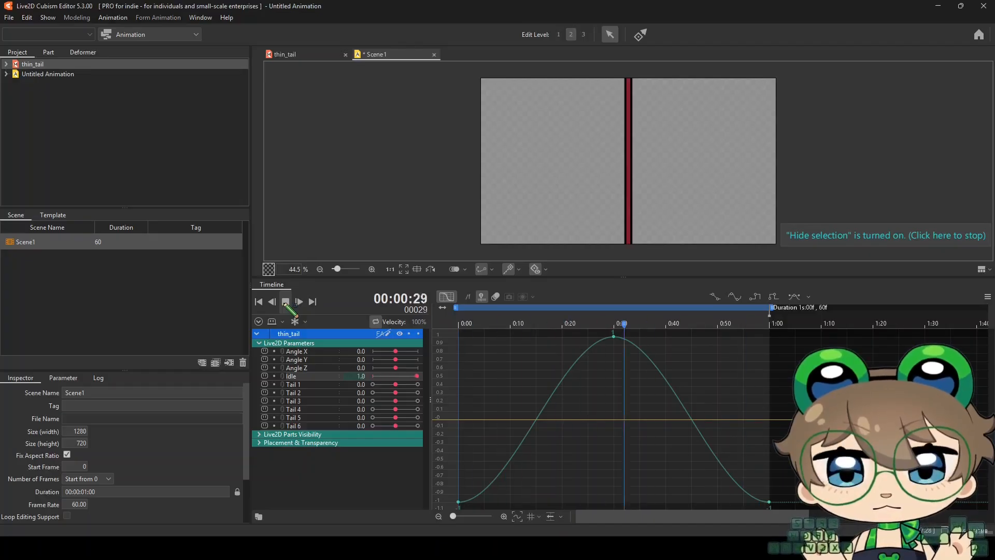
{"action": "left_click", "coordinate": [286, 301]}
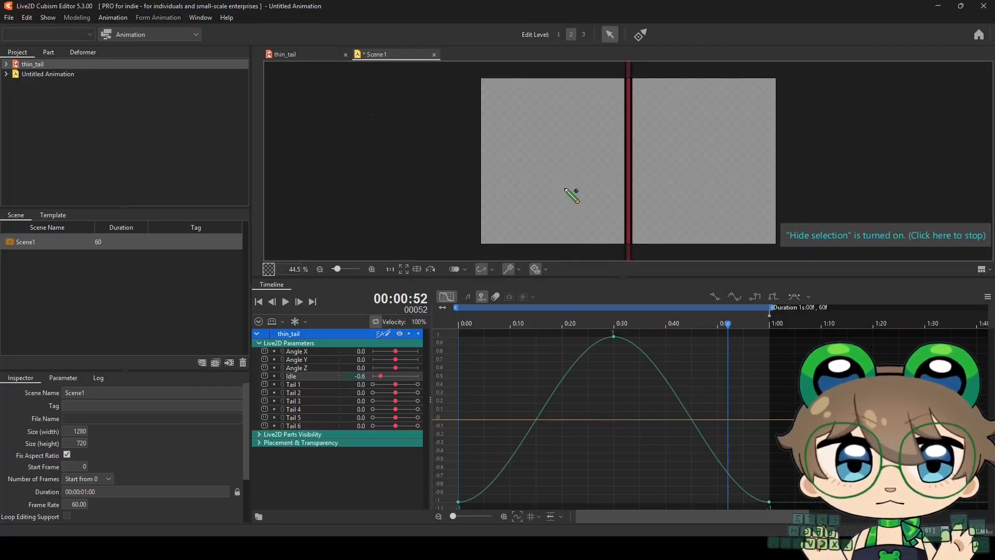
{"action": "key", "text": "ctrl+s"}
{"action": "left_click", "coordinate": [600, 411]}
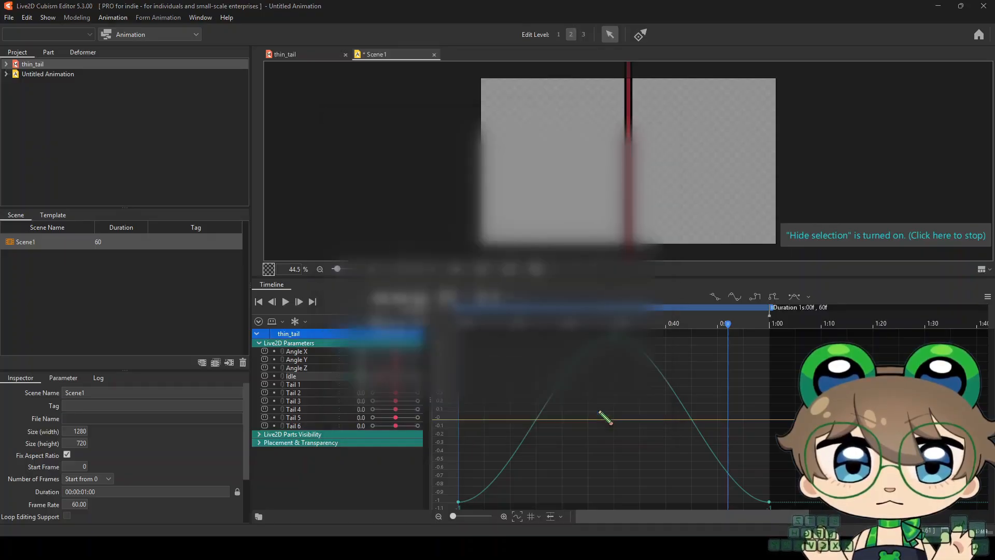
Open the thin_tail model's physics settings and create a playlist named idle containing Scene1
{"action": "left_click", "coordinate": [300, 54]}
{"action": "left_click", "coordinate": [109, 17]}
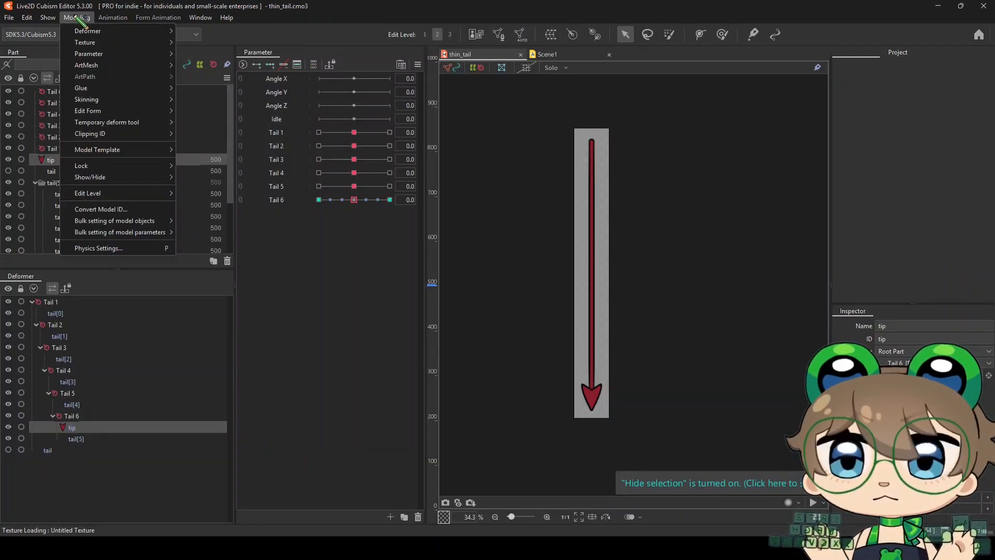
{"action": "left_click", "coordinate": [107, 247]}
{"action": "left_click", "coordinate": [57, 55]}
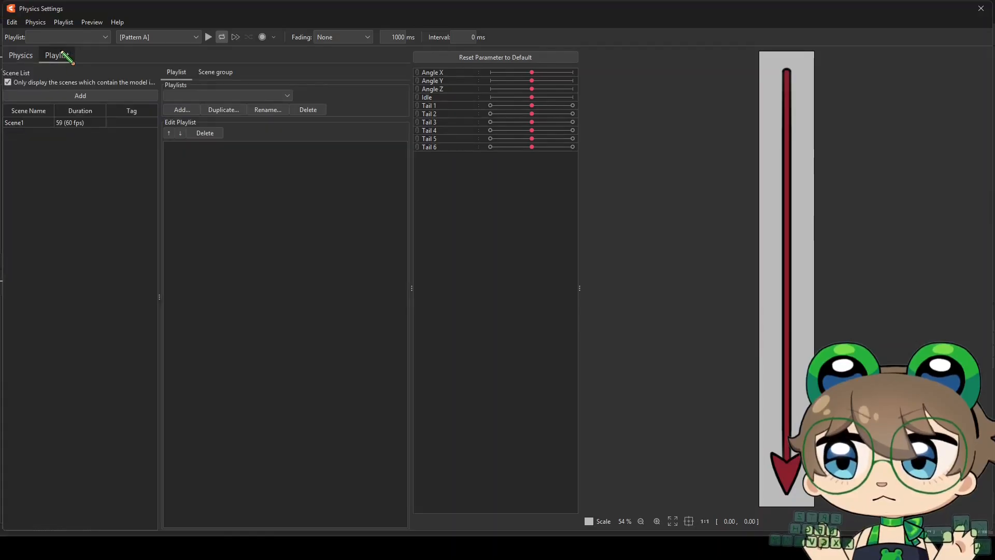
{"action": "left_click", "coordinate": [181, 109]}
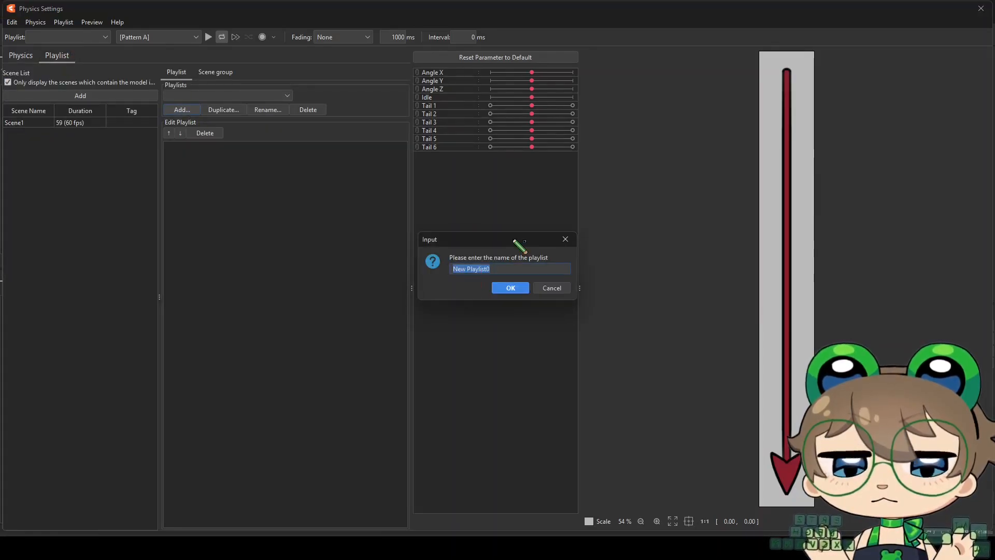
{"action": "type", "text": "idle"}
{"action": "key", "text": "Return"}
{"action": "left_click", "coordinate": [20, 124]}
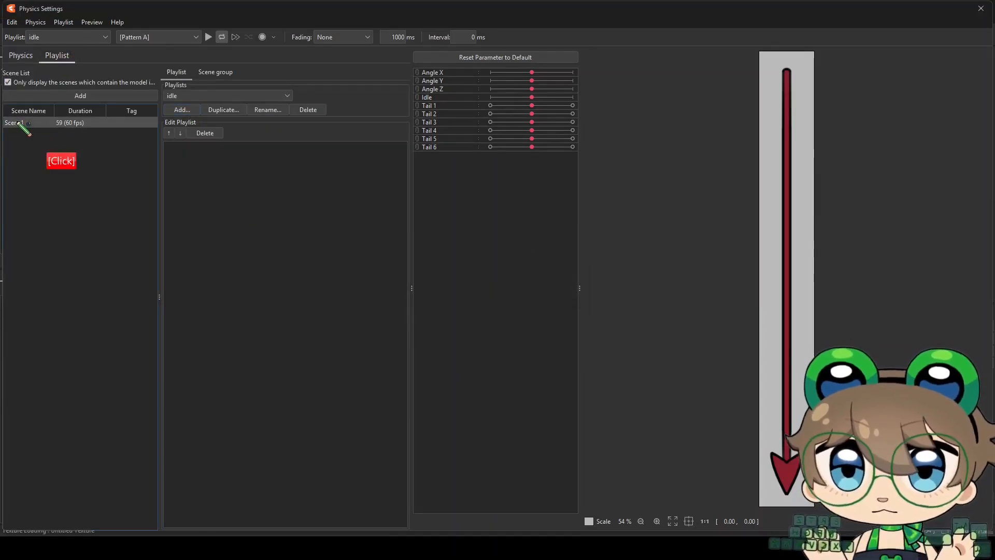
{"action": "left_click", "coordinate": [62, 96]}
Add a physics group named tail and start the Scene1 preview playback
{"action": "left_click", "coordinate": [21, 55]}
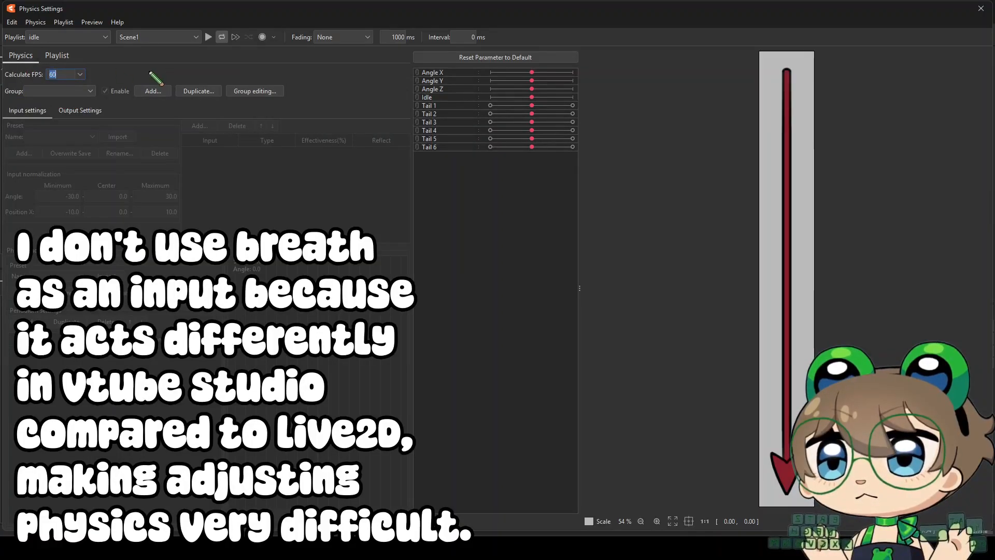
{"action": "left_click", "coordinate": [153, 91]}
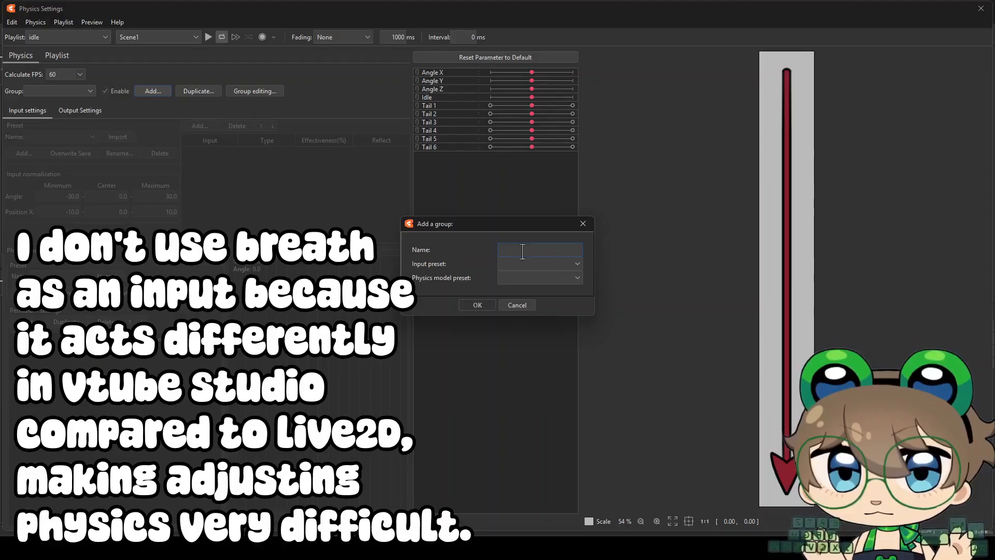
{"action": "type", "text": "tail"}
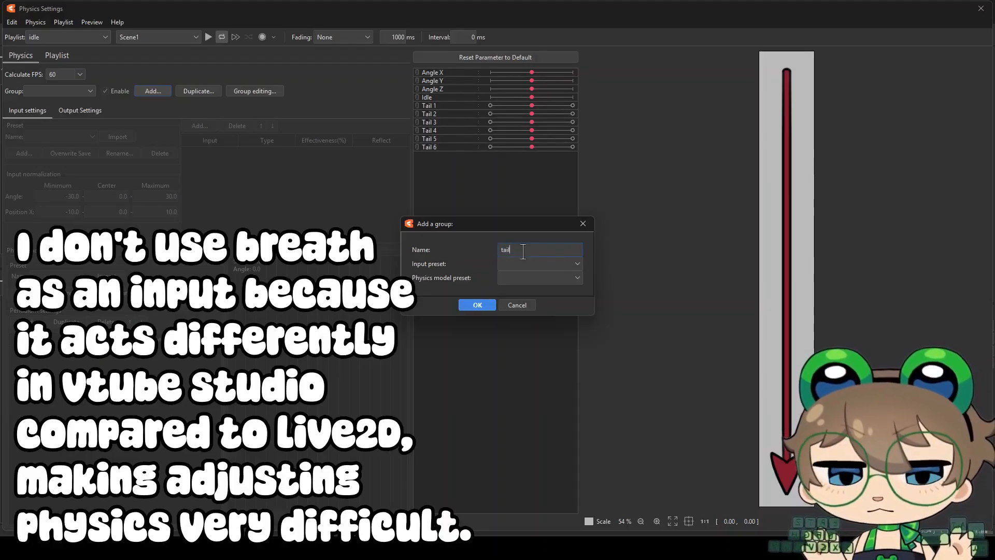
{"action": "left_click", "coordinate": [490, 305]}
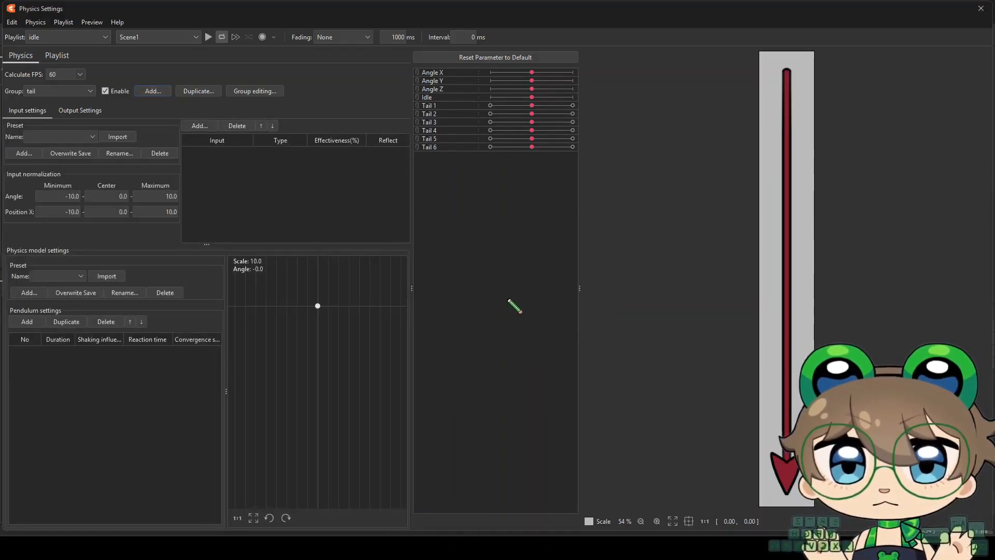
{"action": "left_click", "coordinate": [209, 37]}
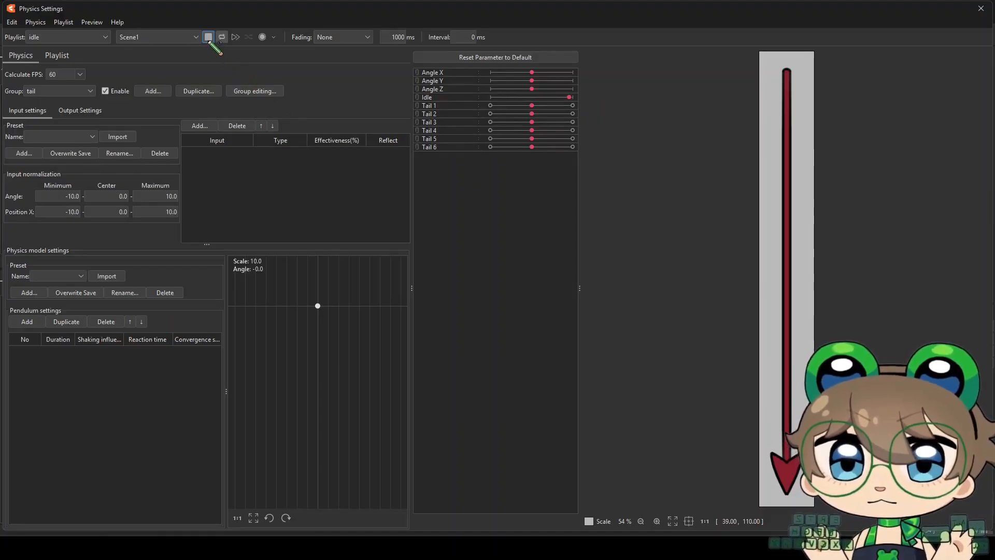
Add Idle as an input of the tail group with type Angle and 100% effectiveness
{"action": "left_click", "coordinate": [199, 126]}
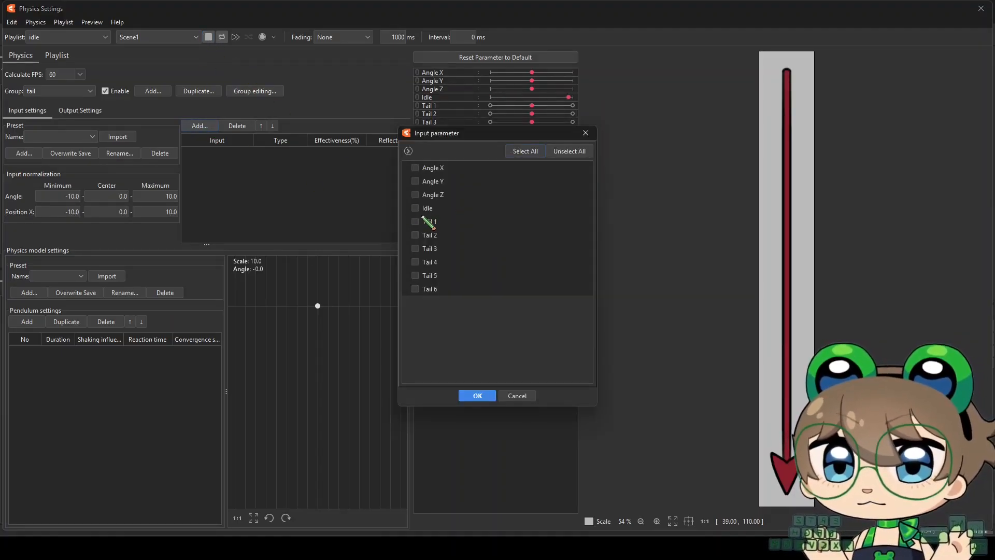
{"action": "left_click", "coordinate": [485, 394]}
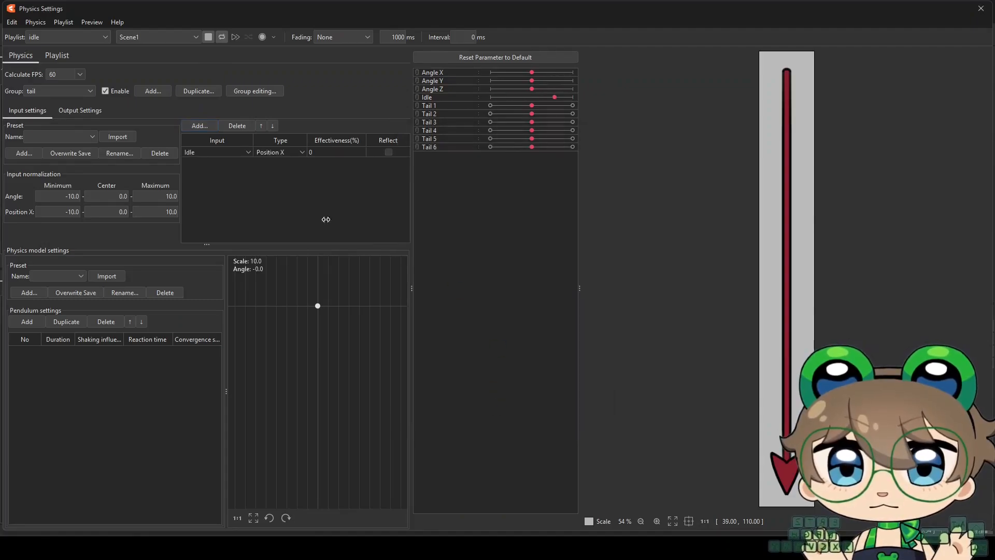
{"action": "left_click", "coordinate": [293, 156]}
{"action": "left_click", "coordinate": [288, 174]}
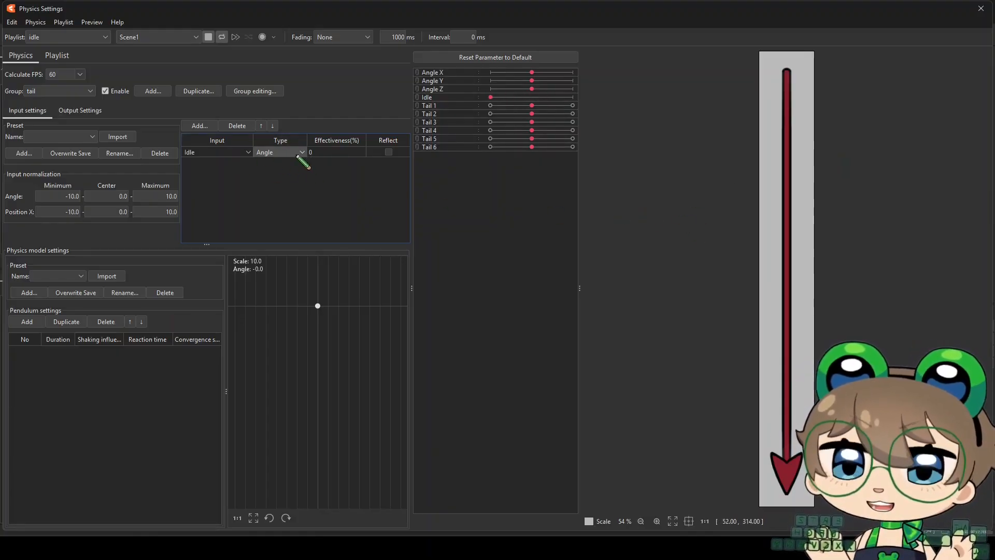
{"action": "left_click_drag", "start_coordinate": [324, 150], "coordinate": [374, 153]}
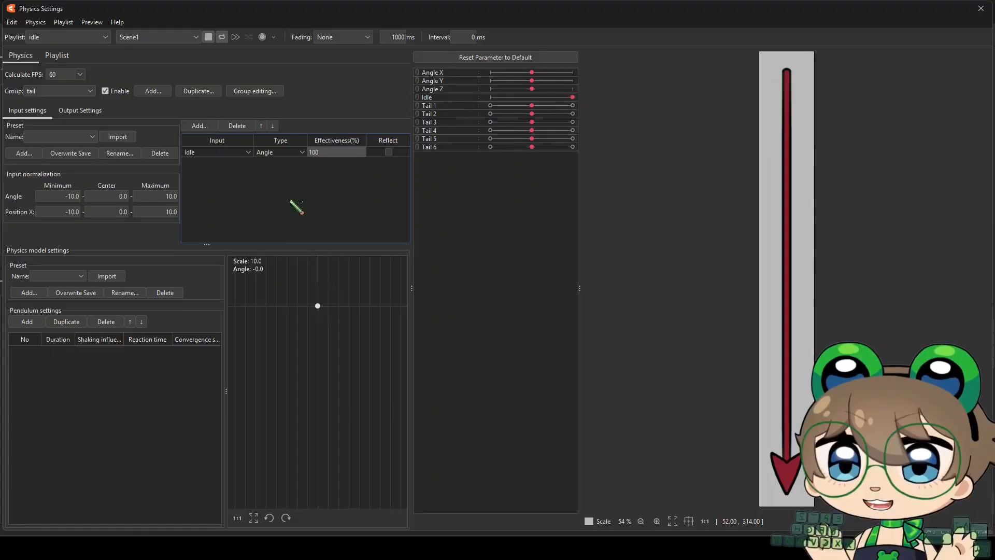
Add a pendulum to the tail group and set its Angle input normalization to a minimum of -20 and a maximum of 20
{"action": "left_click", "coordinate": [30, 323]}
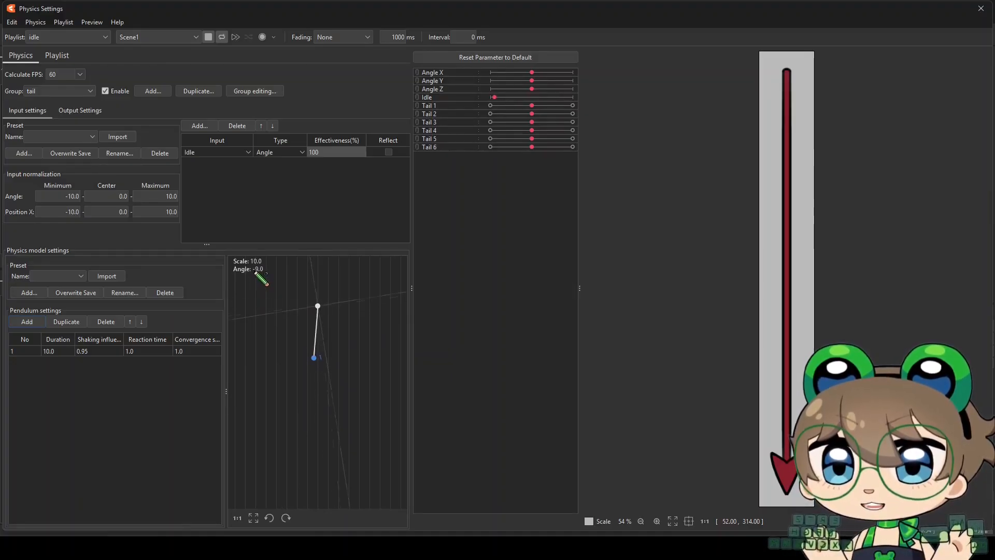
{"action": "left_click", "coordinate": [62, 201]}
{"action": "double_click", "coordinate": [61, 202]}
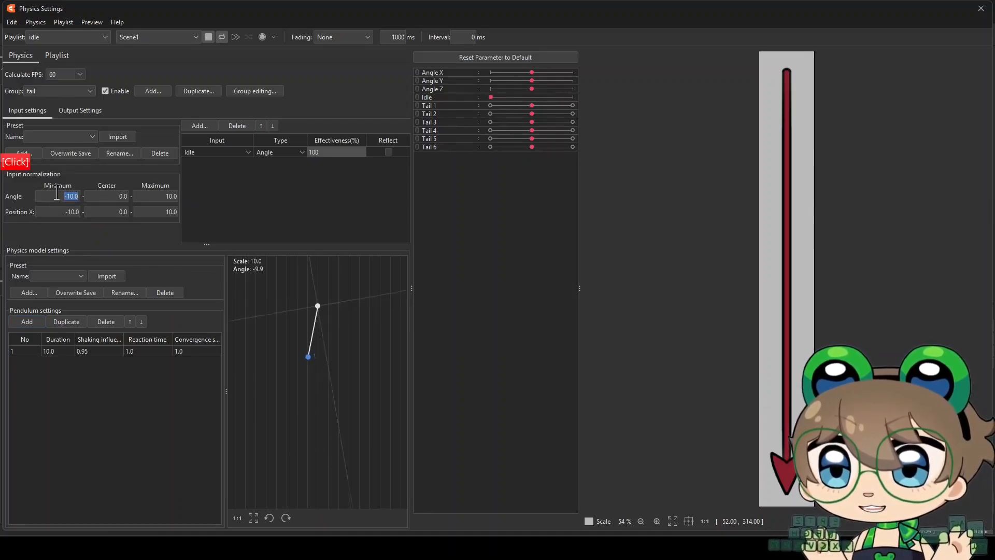
{"action": "type", "text": "-20"}
{"action": "key", "text": "Return"}
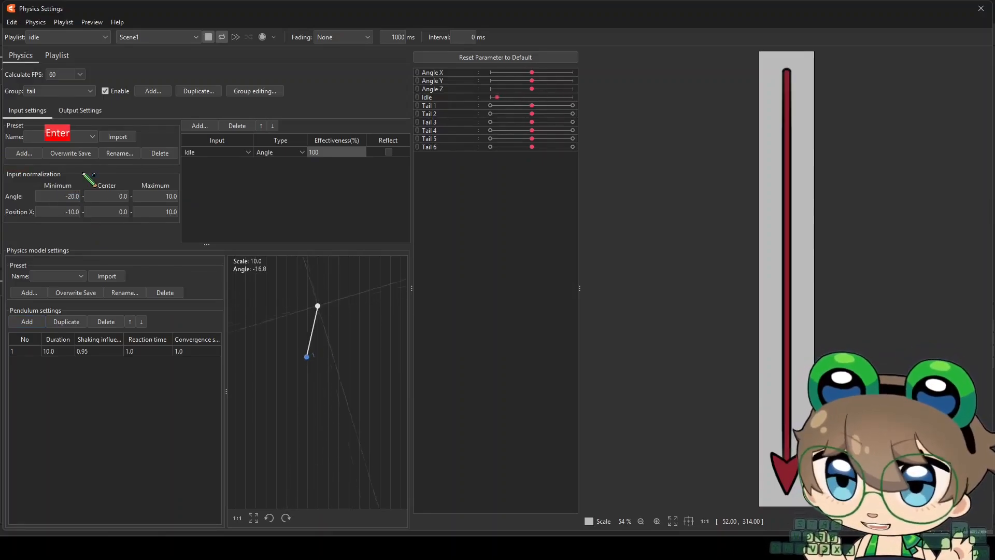
{"action": "double_click", "coordinate": [159, 194]}
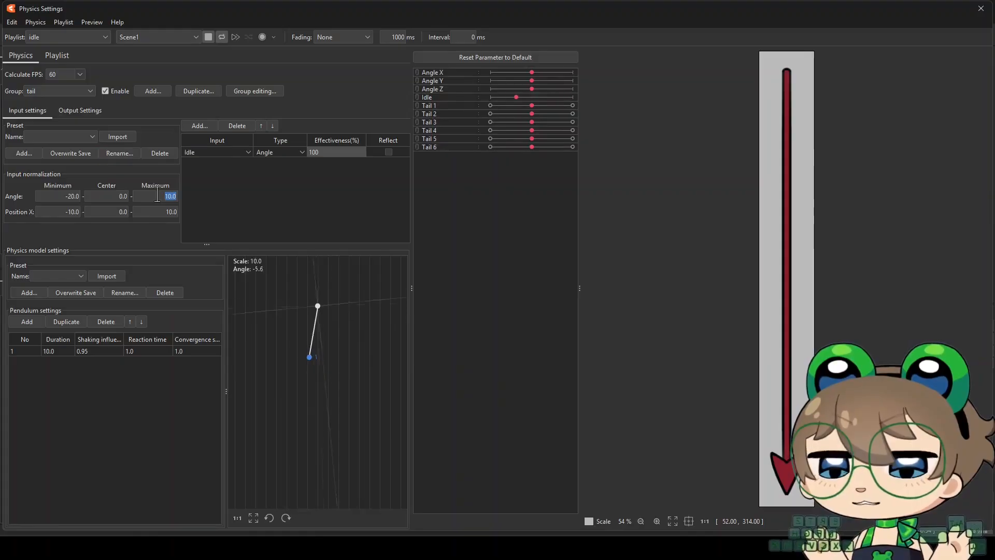
{"action": "type", "text": "20"}
{"action": "key", "text": "Return"}
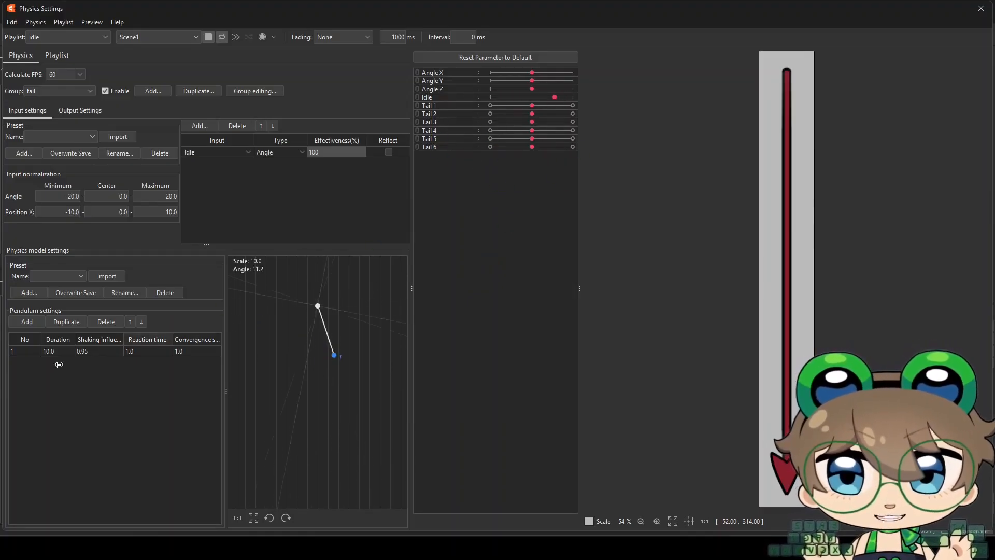
Import the 10 divided pendulum preset into the tail group and delete pendulums 7 to 10
{"action": "left_click", "coordinate": [74, 279]}
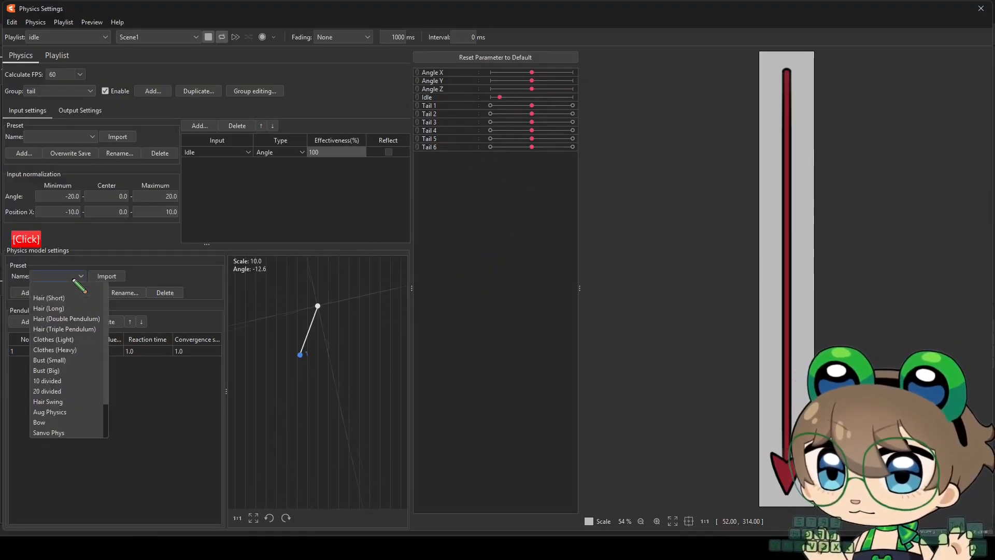
{"action": "left_click", "coordinate": [78, 382]}
{"action": "left_click", "coordinate": [106, 276]}
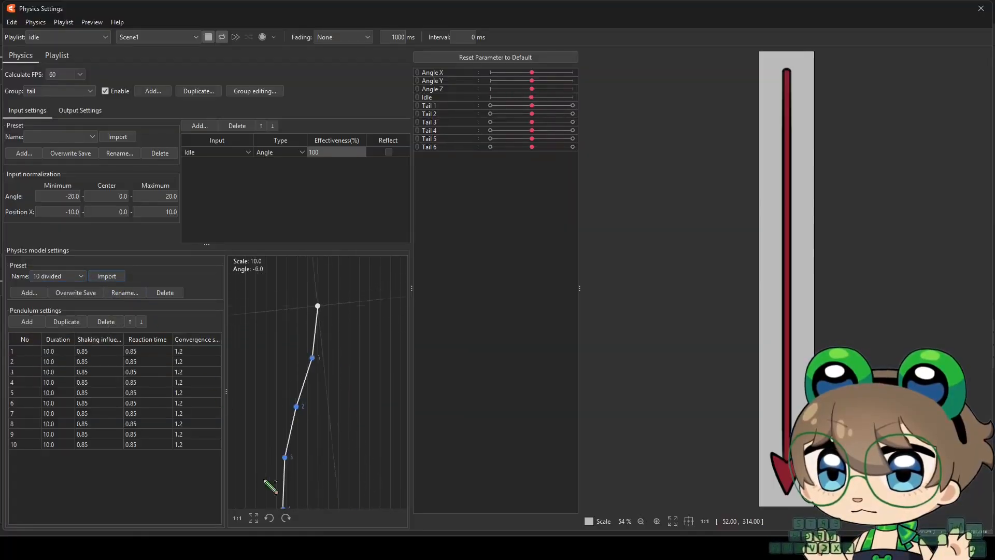
{"action": "left_click", "coordinate": [254, 518]}
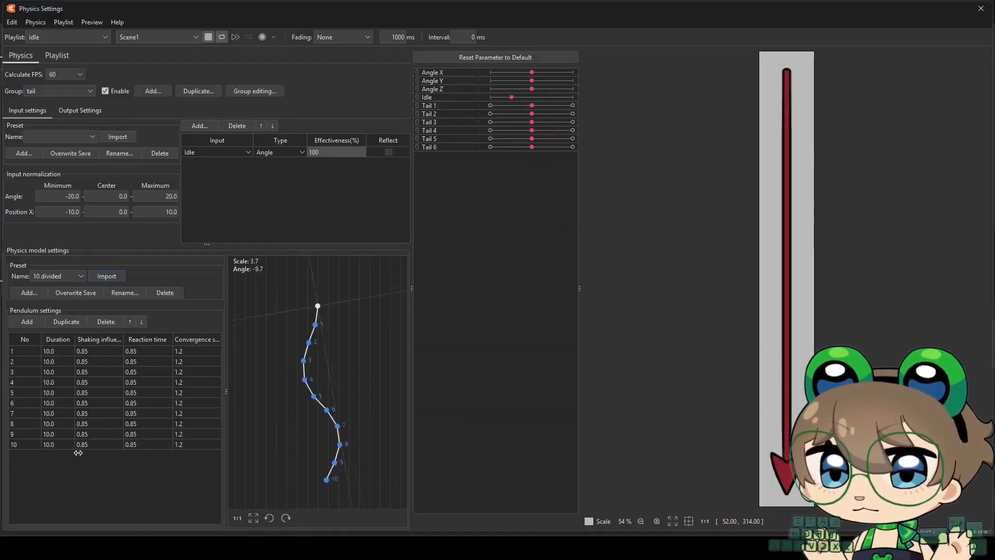
{"action": "left_click", "coordinate": [23, 414]}
{"action": "left_click", "coordinate": [21, 444], "text": "shift"}
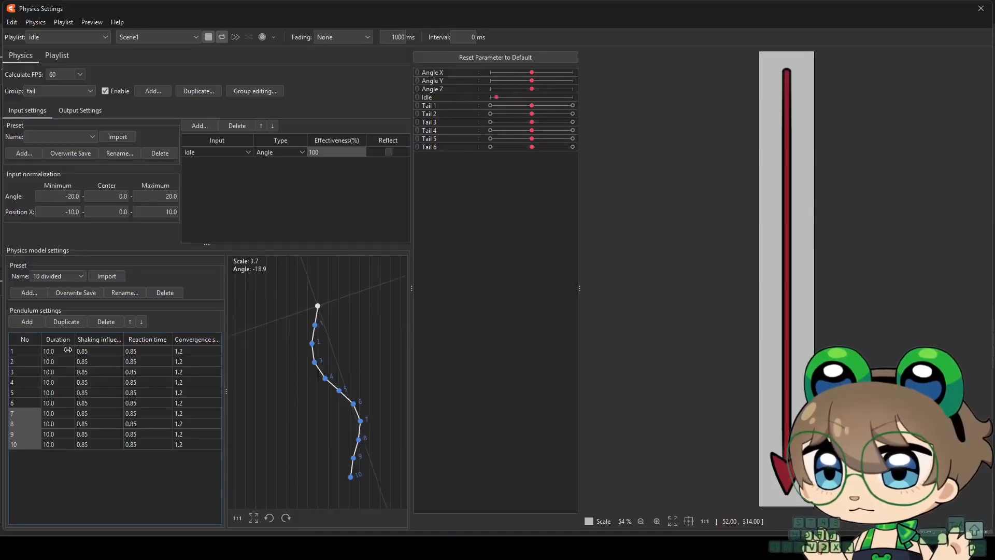
{"action": "left_click", "coordinate": [105, 321]}
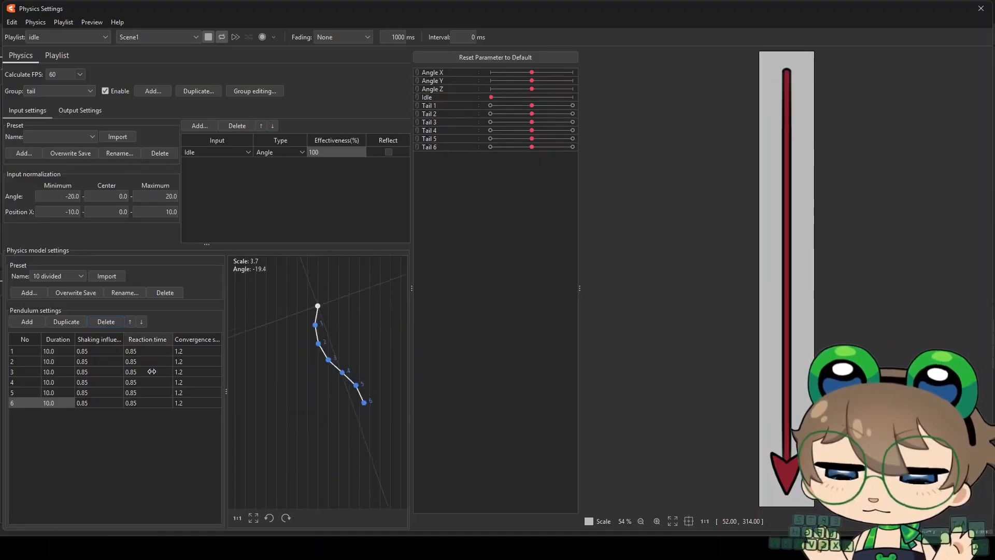
Add the parameters Tail 1 to Tail 6 as outputs of the tail physics group
{"action": "left_click", "coordinate": [88, 114]}
{"action": "left_click", "coordinate": [21, 126]}
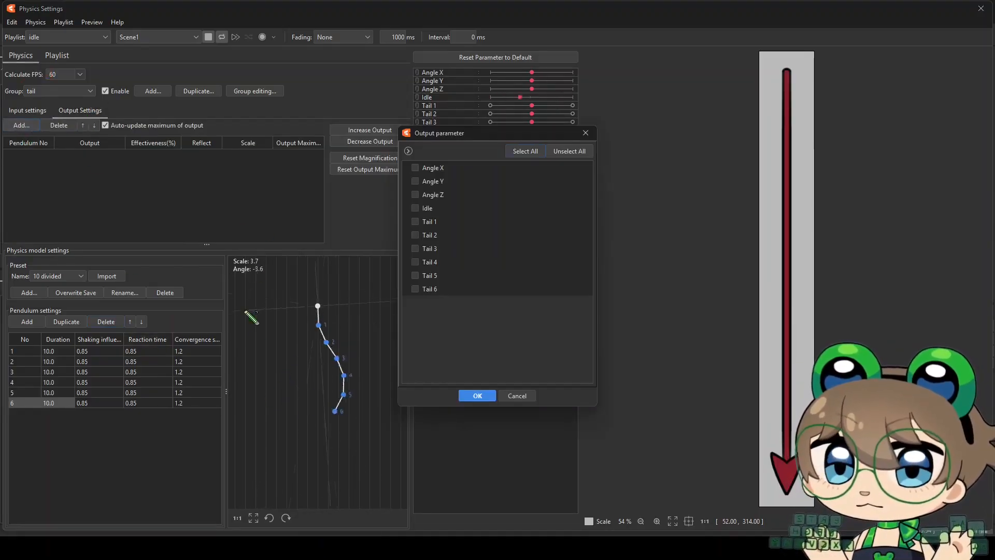
{"action": "left_click_drag", "start_coordinate": [441, 136], "coordinate": [461, 146]}
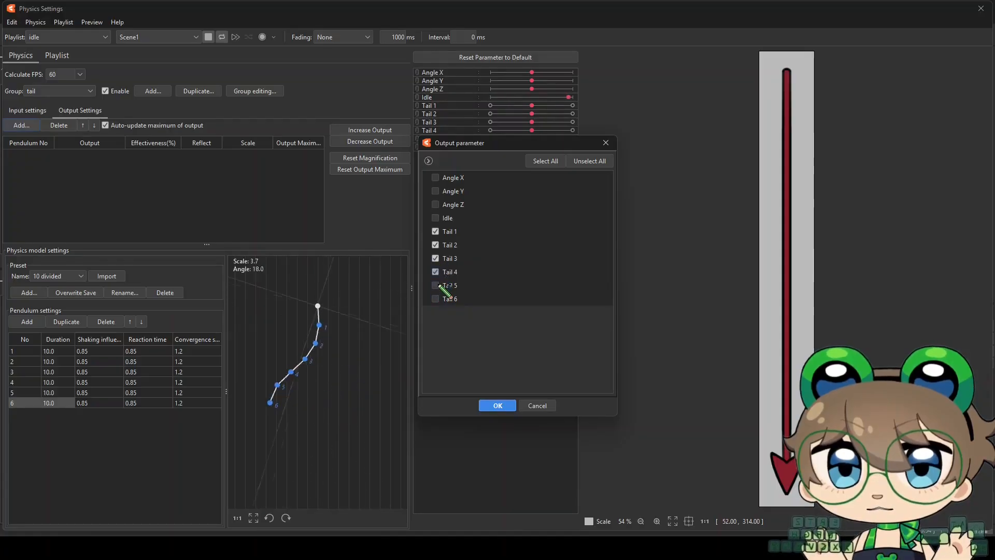
{"action": "left_click", "coordinate": [498, 405]}
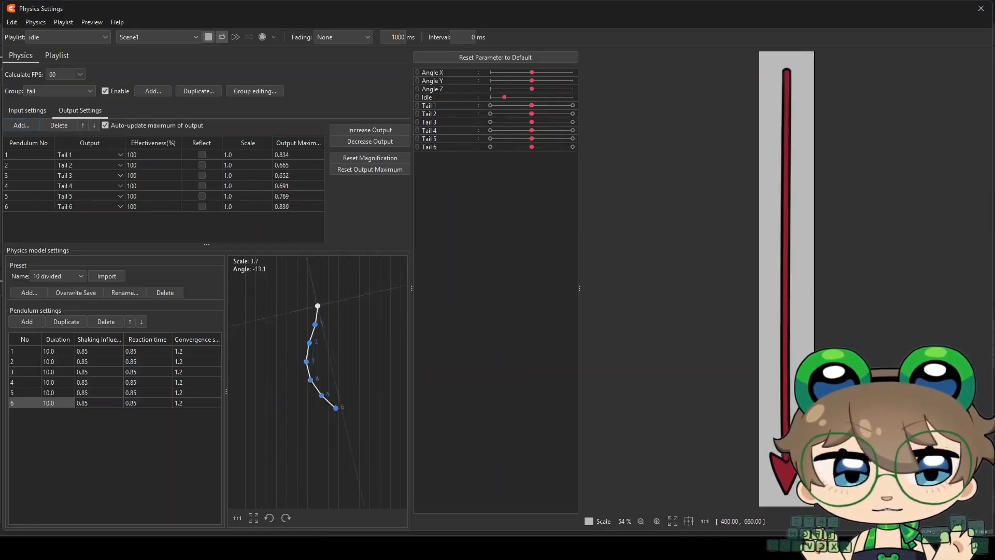
{"action": "key", "text": "space"}
{"action": "left_click_drag", "start_coordinate": [778, 383], "coordinate": [771, 384]}
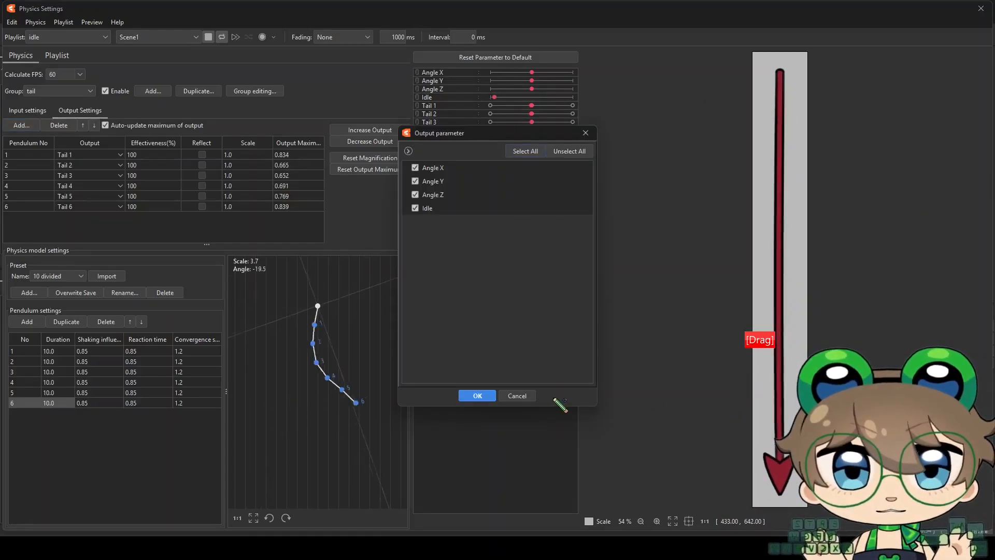
{"action": "left_click", "coordinate": [517, 396]}
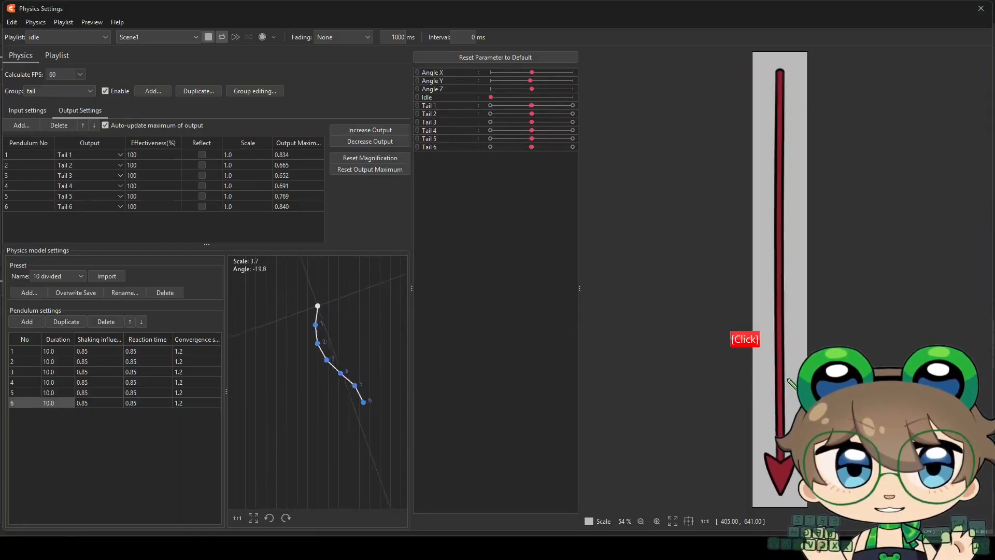
Increase the output magnification of all six tail outputs to fit the parameter range
{"action": "left_click_drag", "start_coordinate": [790, 384], "coordinate": [742, 390]}
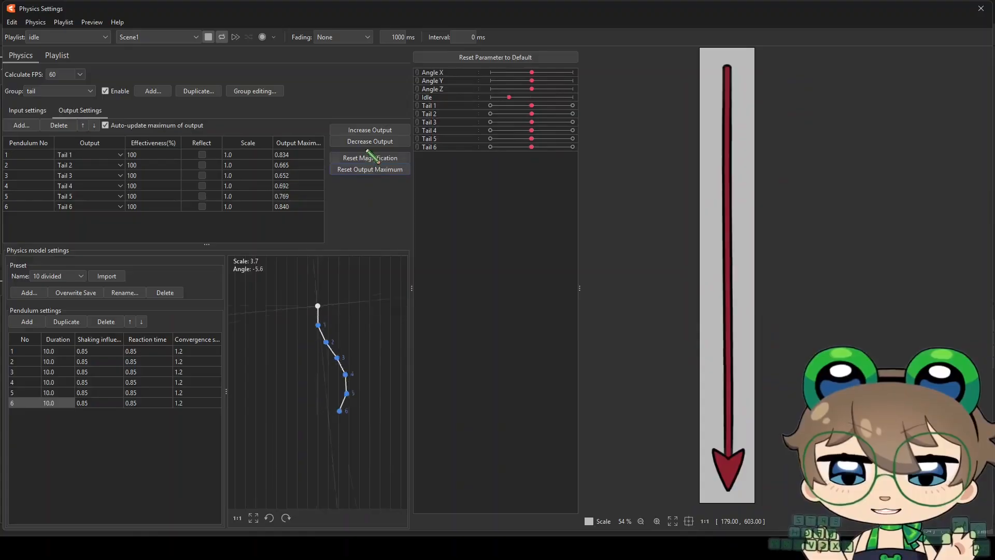
{"action": "left_click", "coordinate": [370, 133]}
{"action": "left_click", "coordinate": [532, 286]}
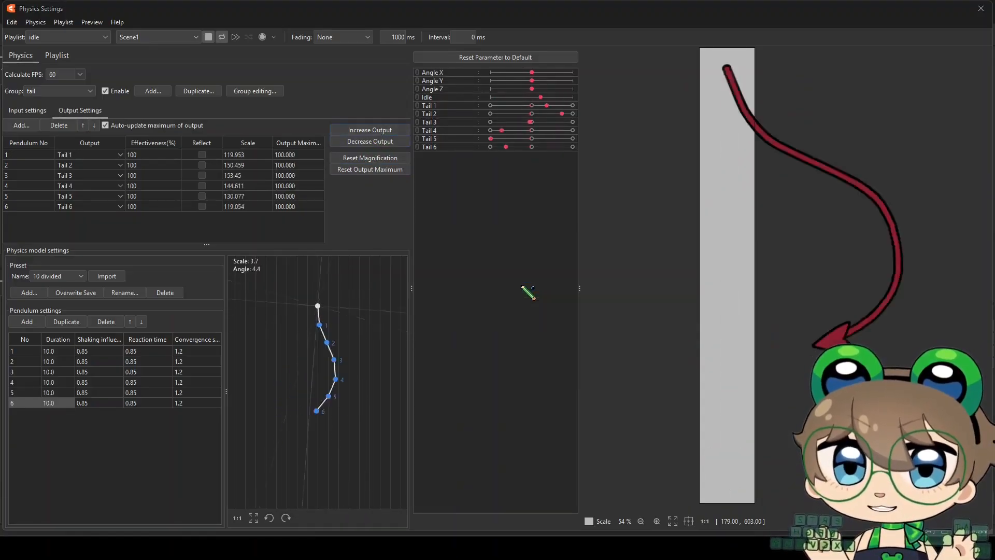
{"action": "left_click", "coordinate": [745, 322]}
{"action": "key", "text": "space"}
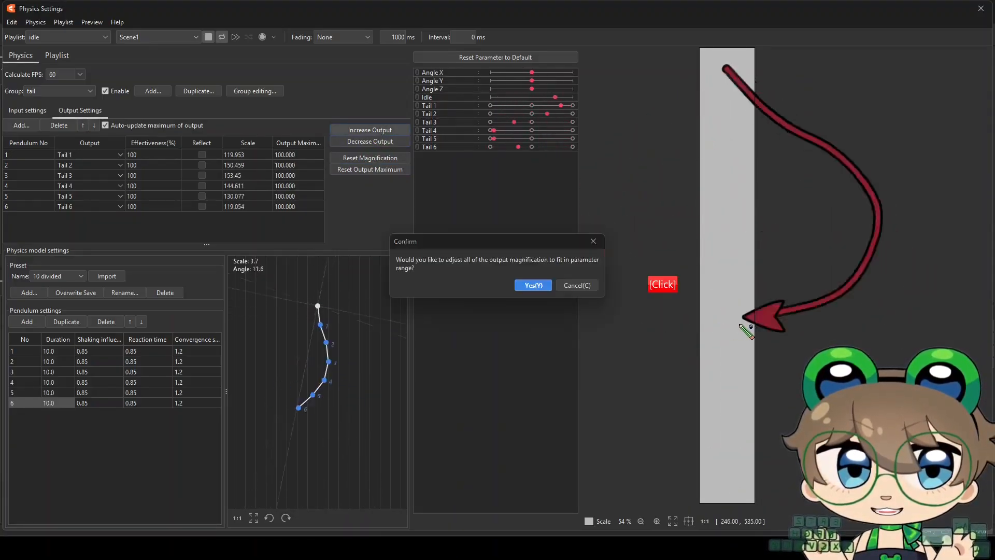
{"action": "left_click", "coordinate": [576, 285]}
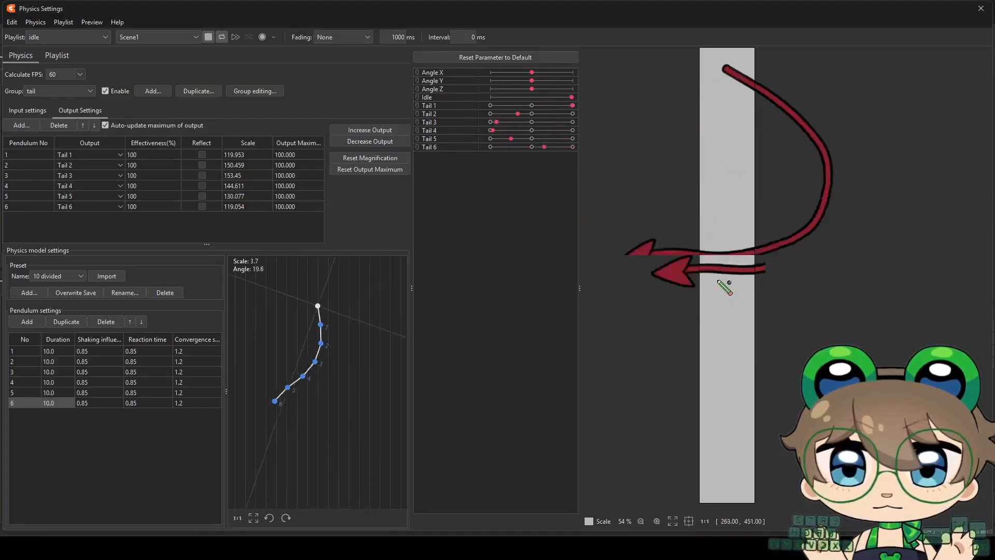
{"action": "scroll", "coordinate": [715, 259], "scroll_direction": "down", "scroll_amount": 2}
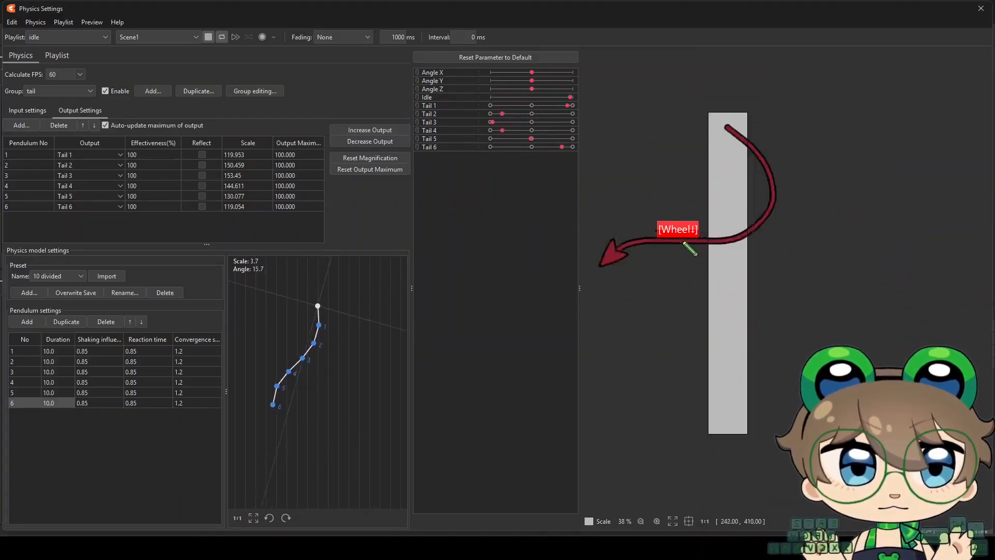
{"action": "scroll", "coordinate": [673, 228], "scroll_direction": "up", "scroll_amount": 2}
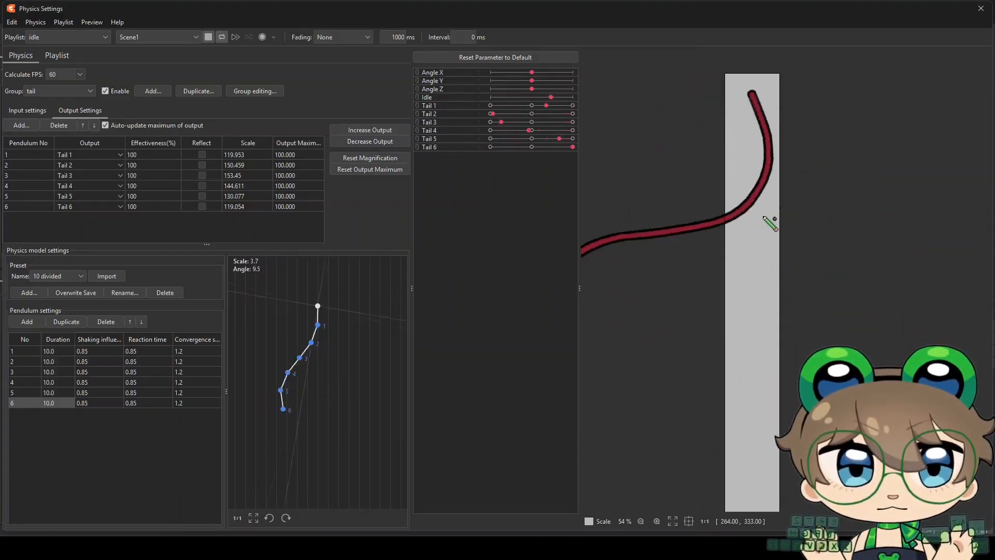